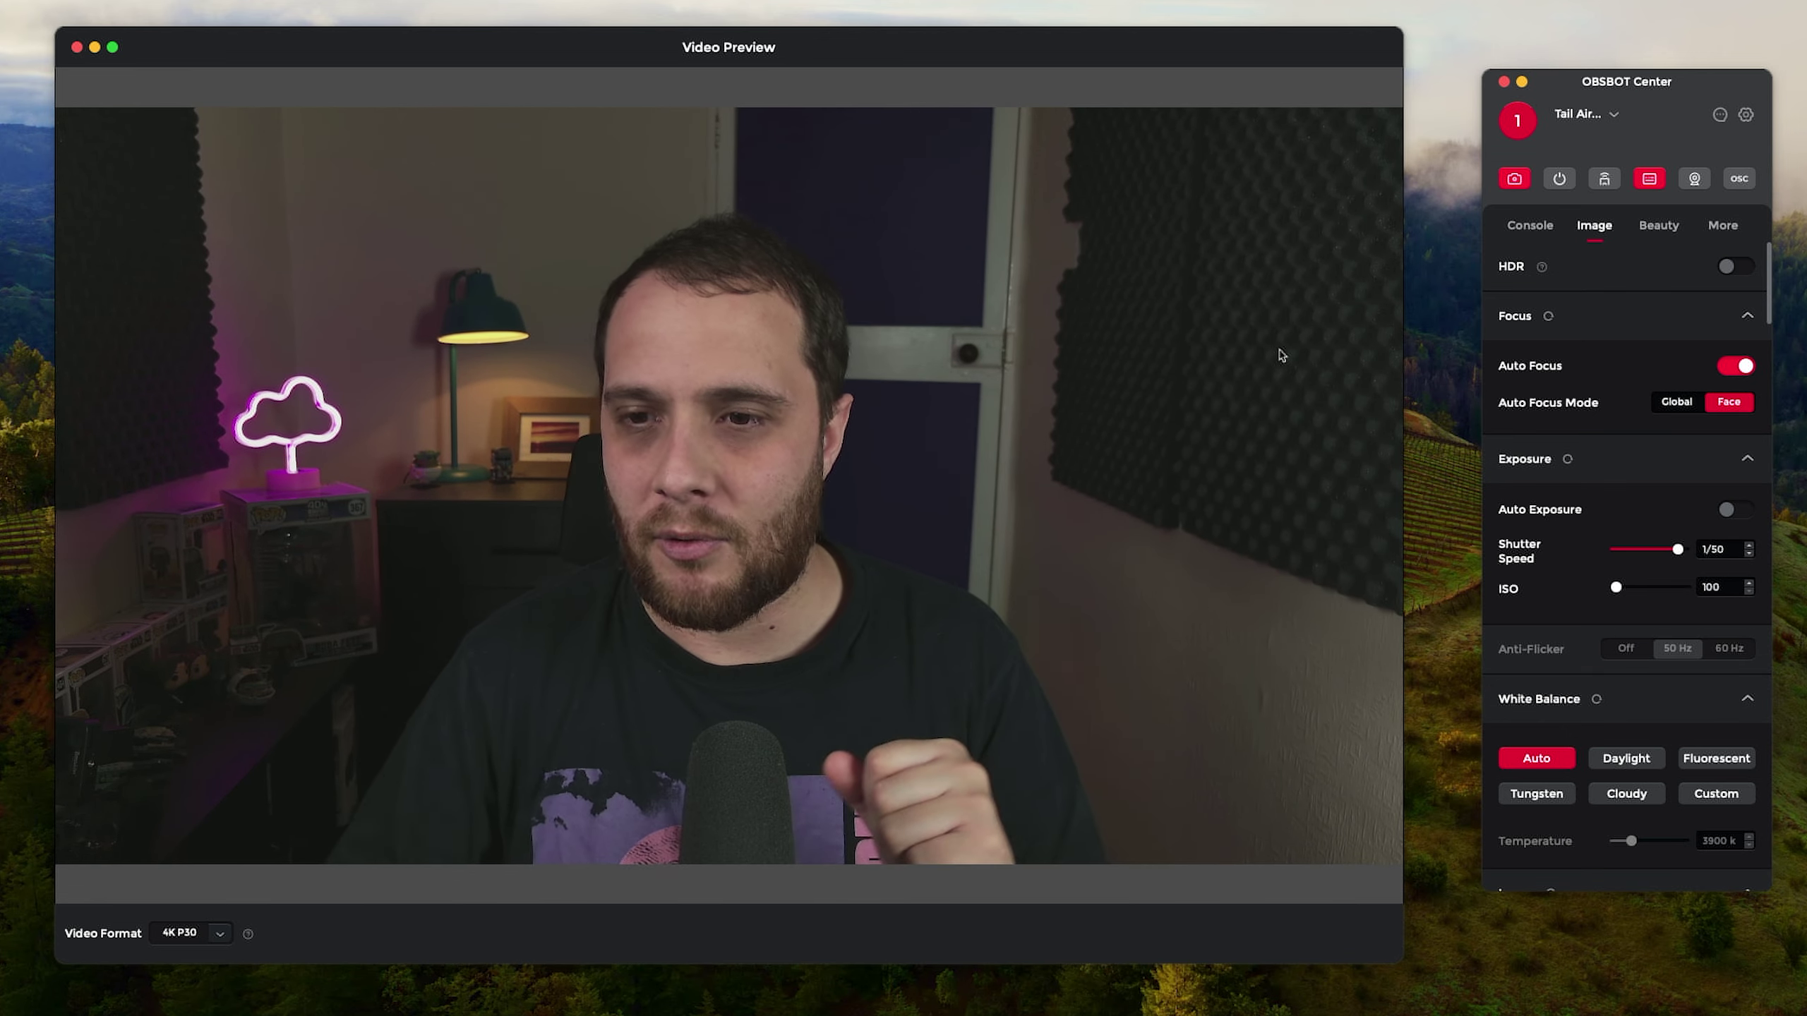
Open the Console controls and leave Normal Tracking switched off (grey).
scroll(1665, 526, down, 5)
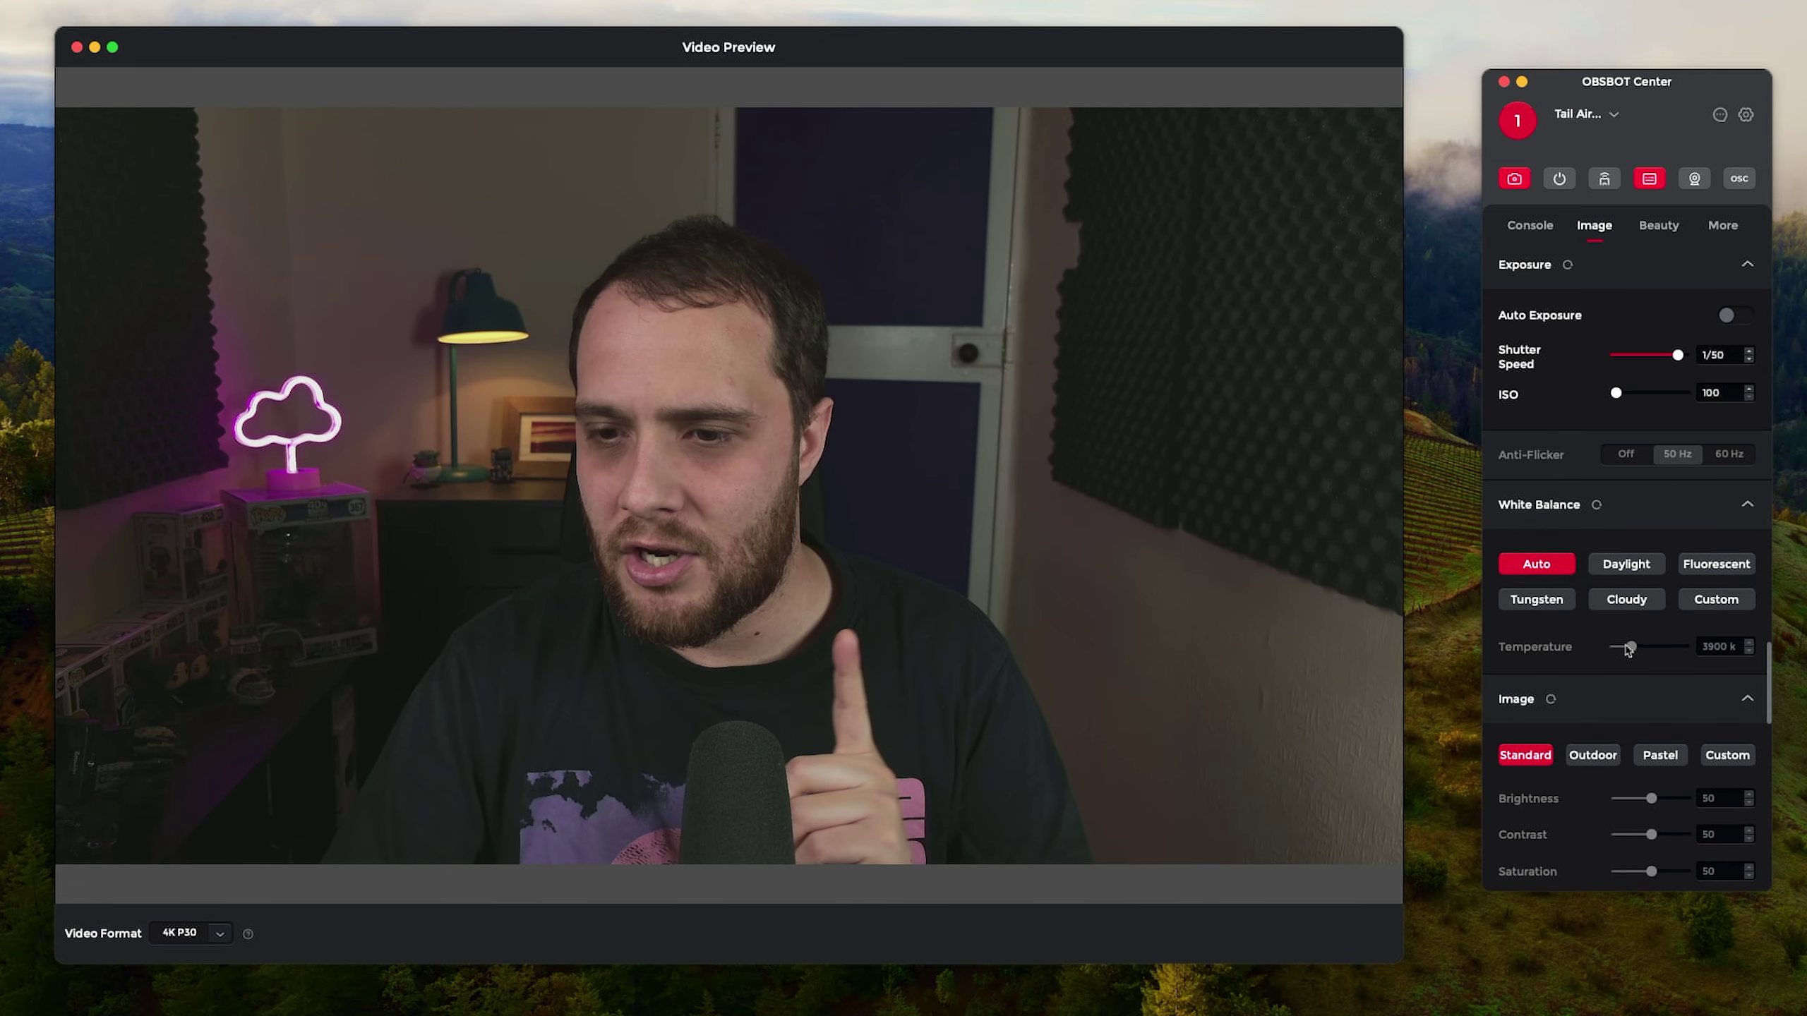
click(1524, 229)
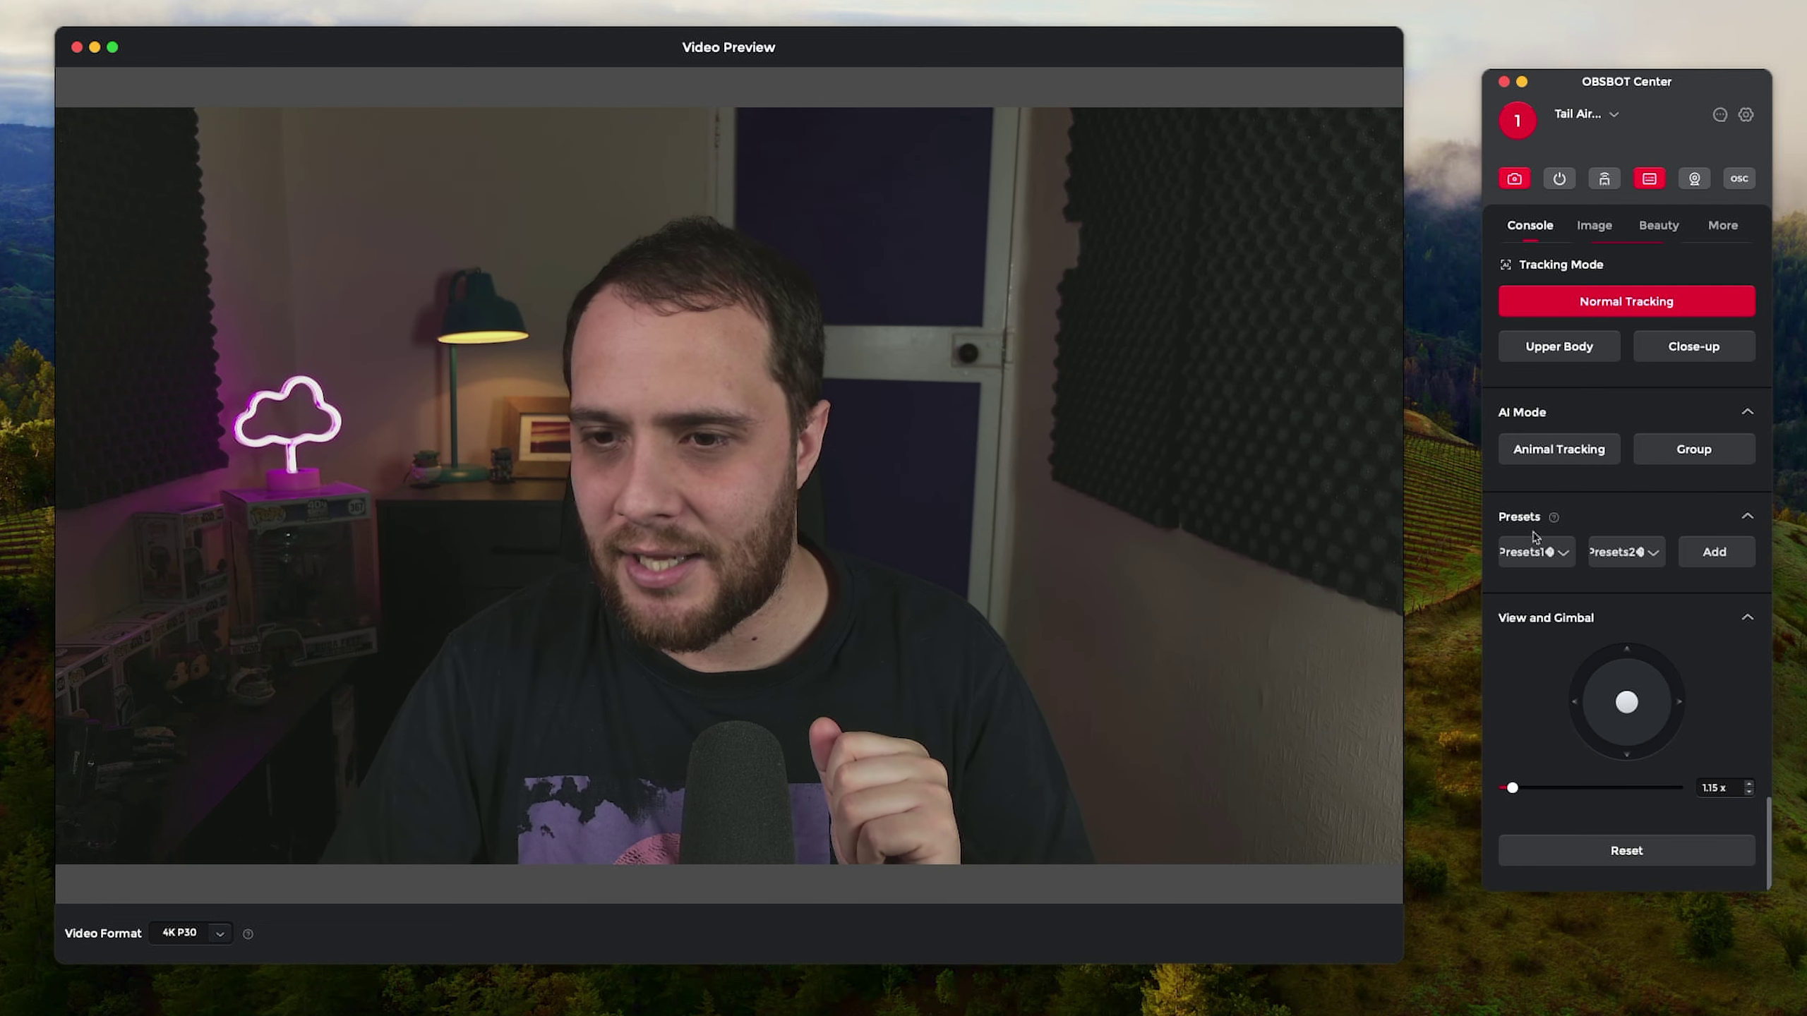
click(1580, 316)
click(1579, 316)
click(1580, 316)
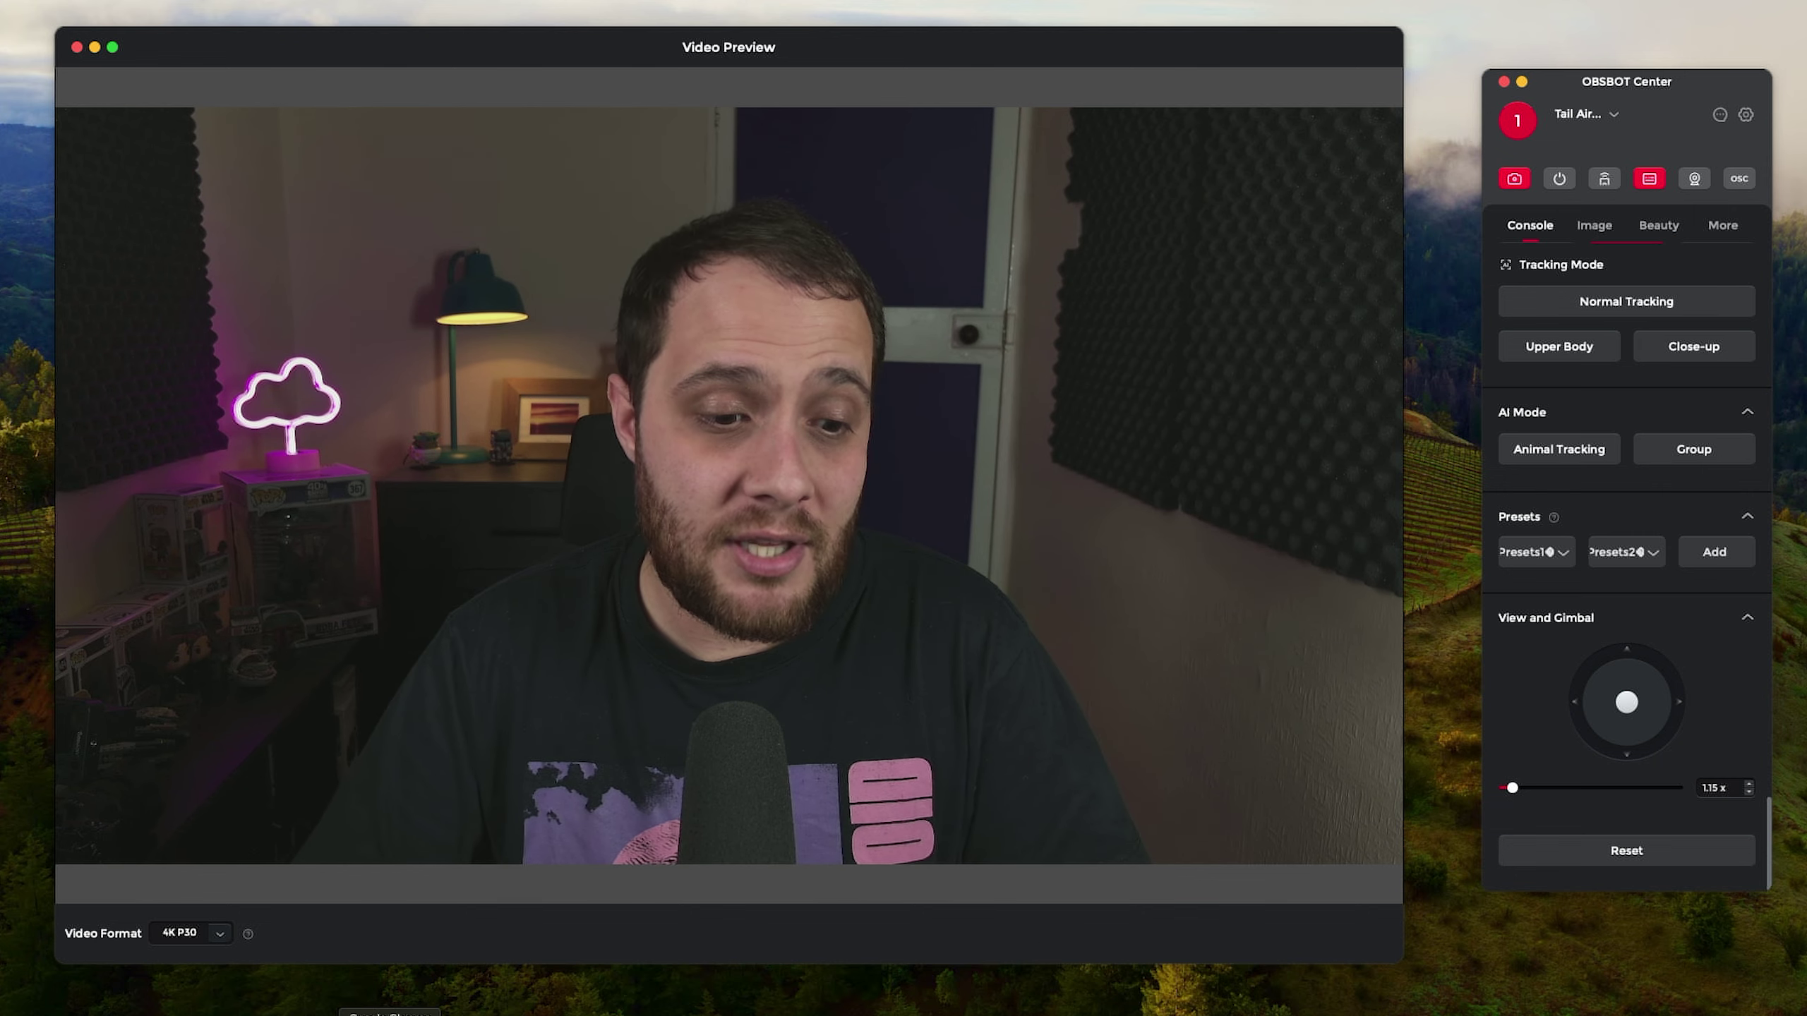
Bring Chrome forward, browse the Tail Air download page, then minimise the browser.
click(390, 1014)
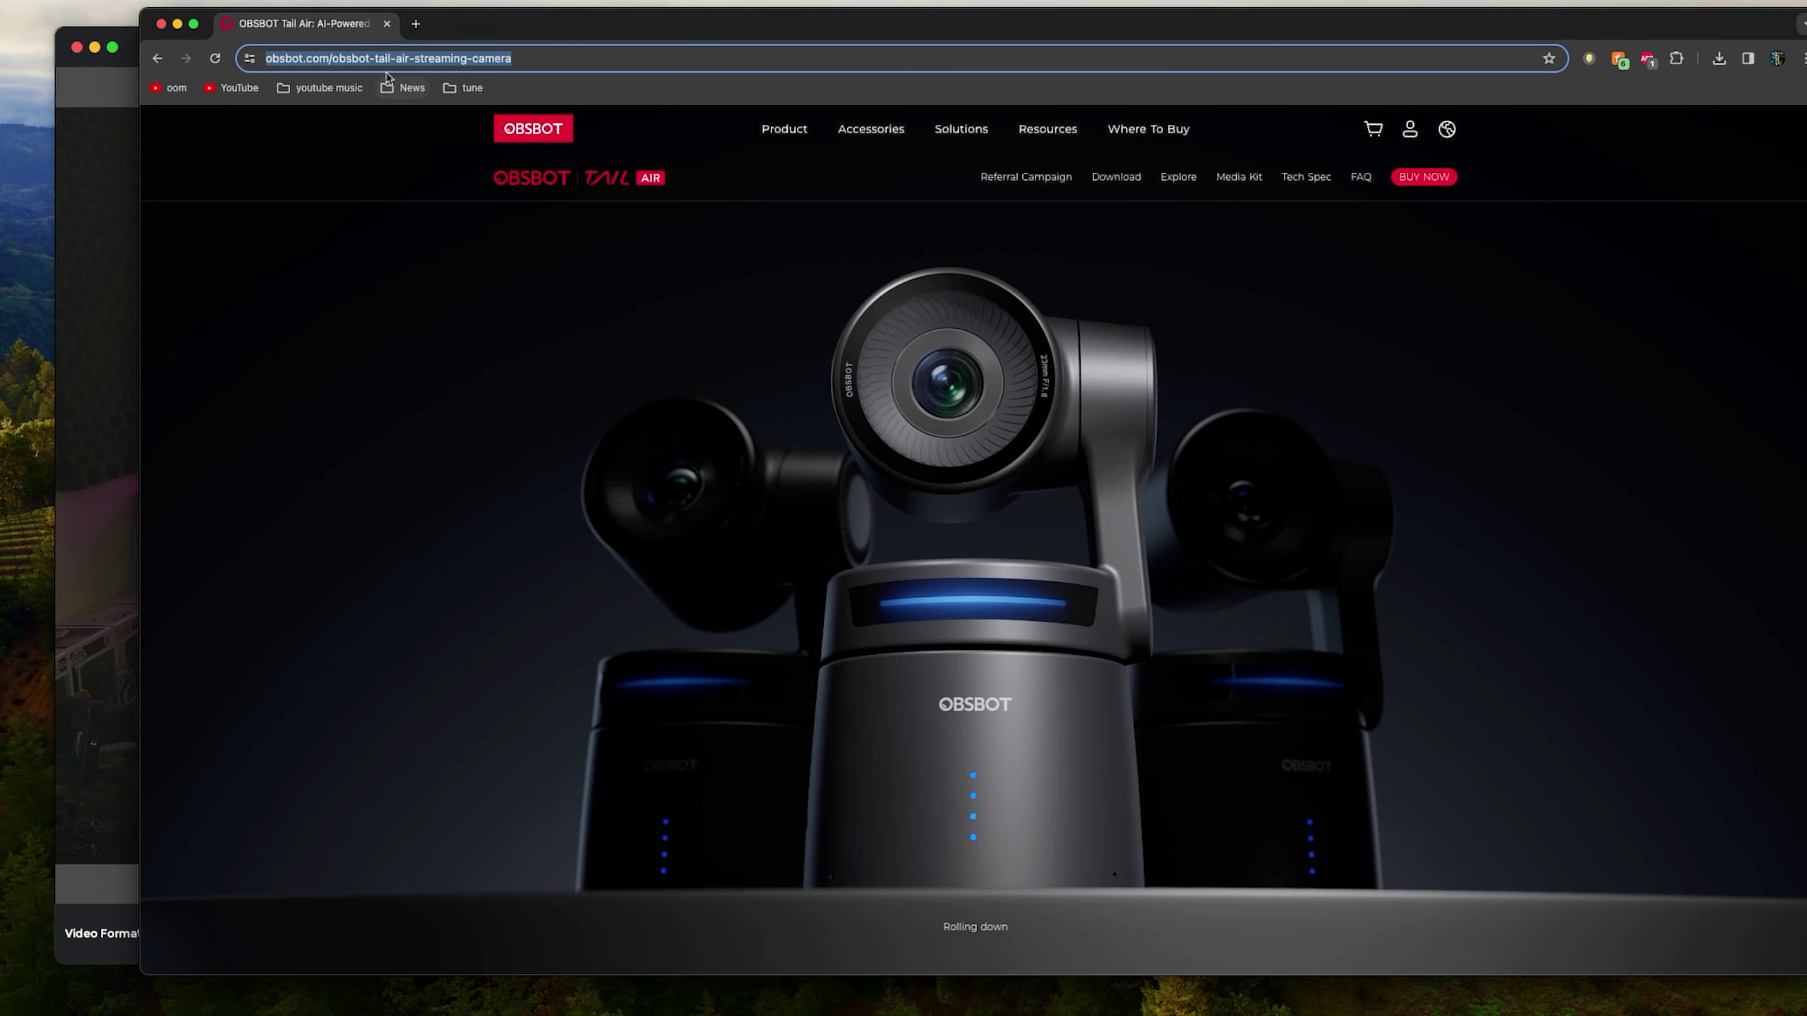
click(1116, 179)
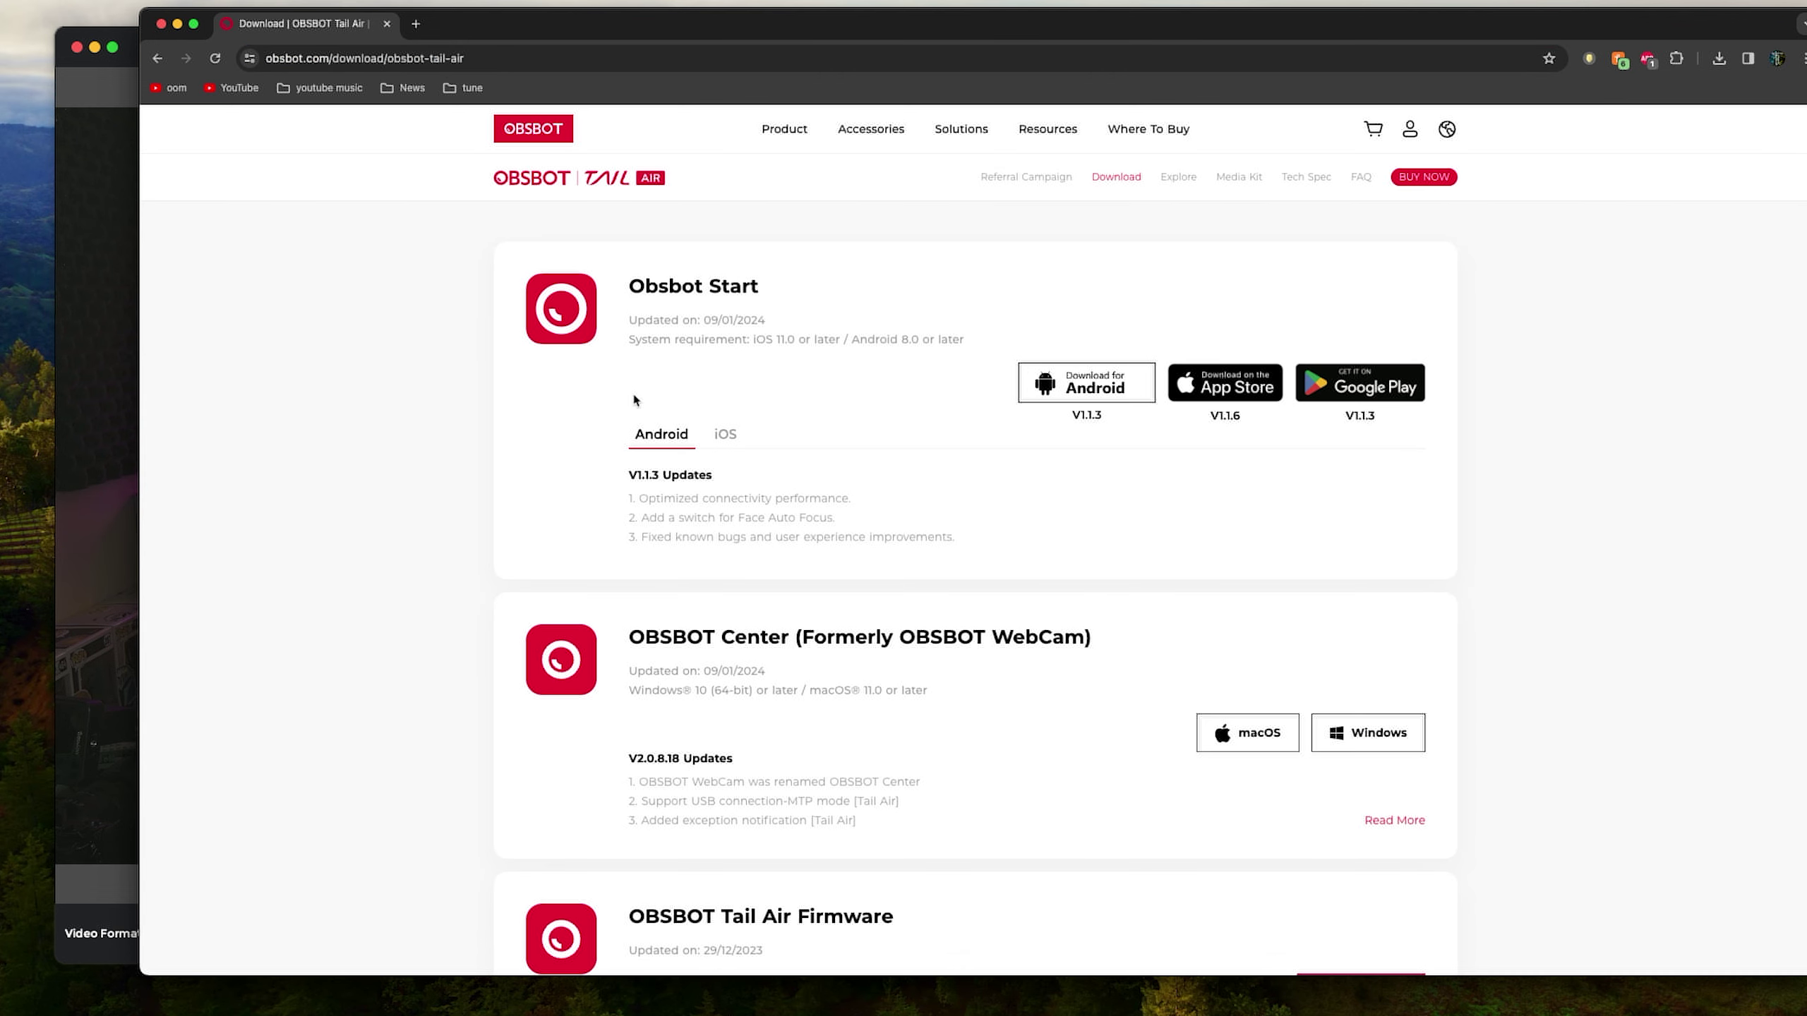
scroll(631, 499, down, 2)
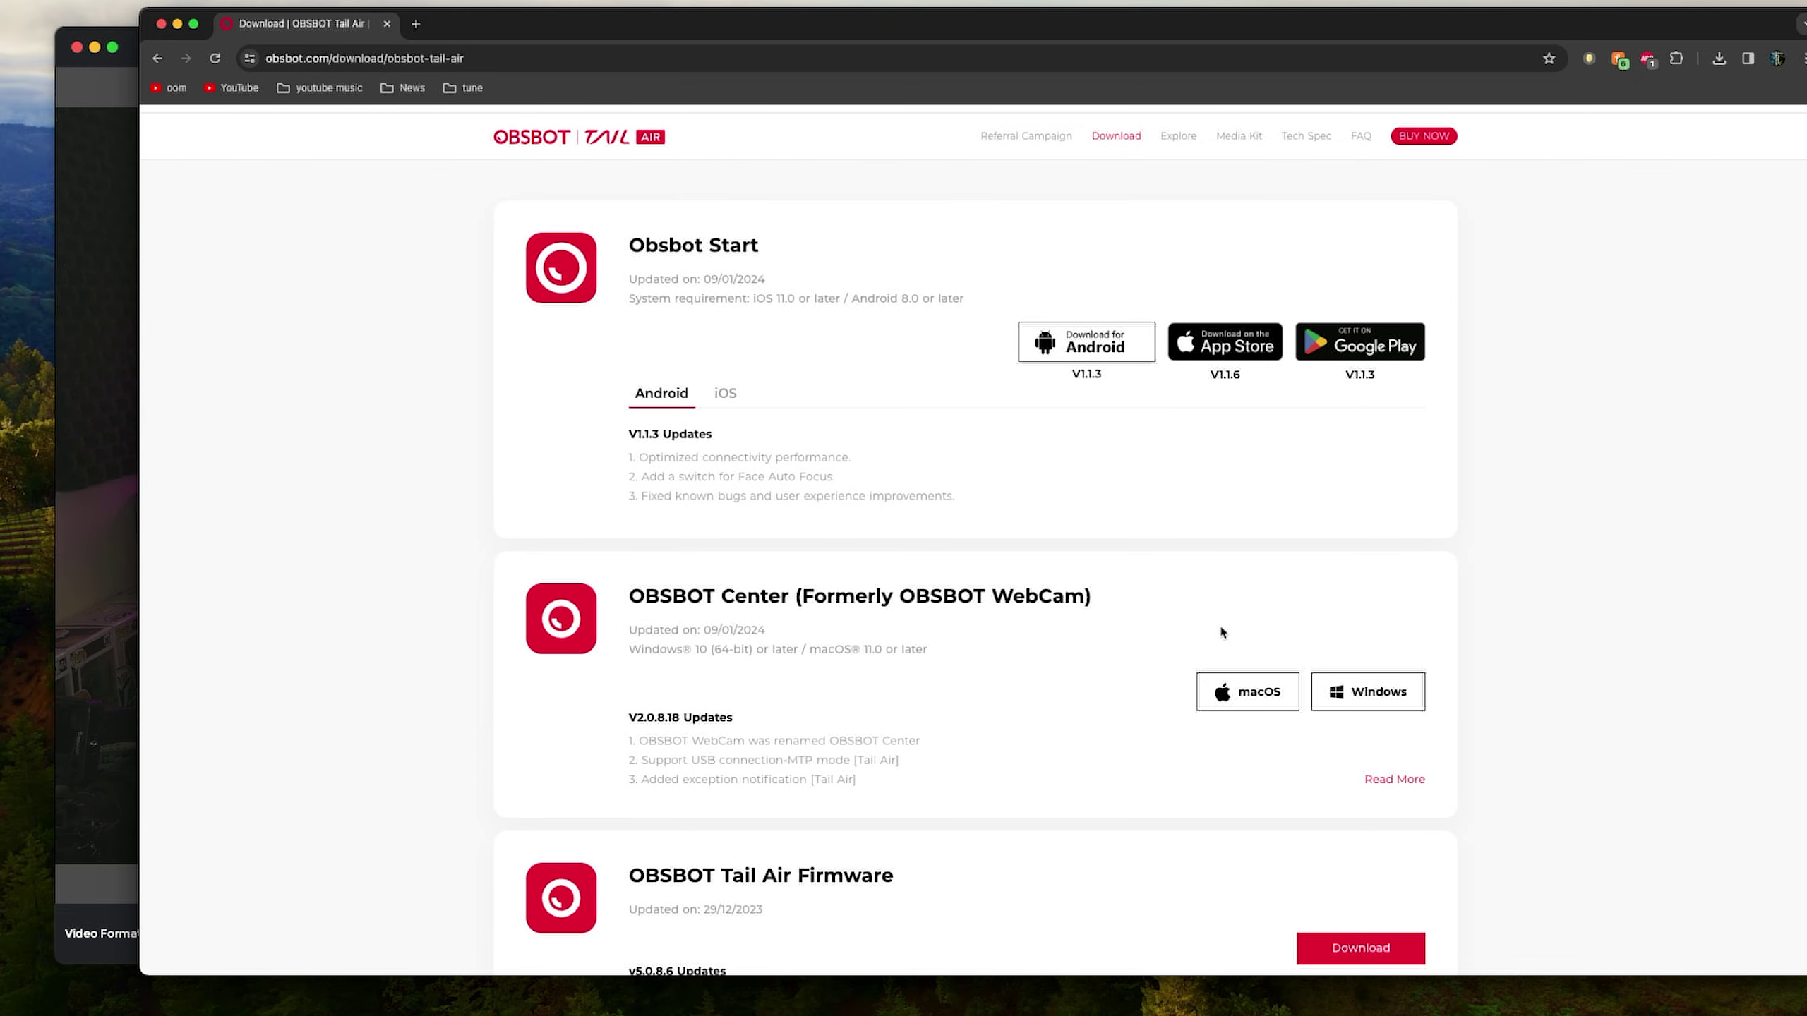
scroll(1221, 627, down, 10)
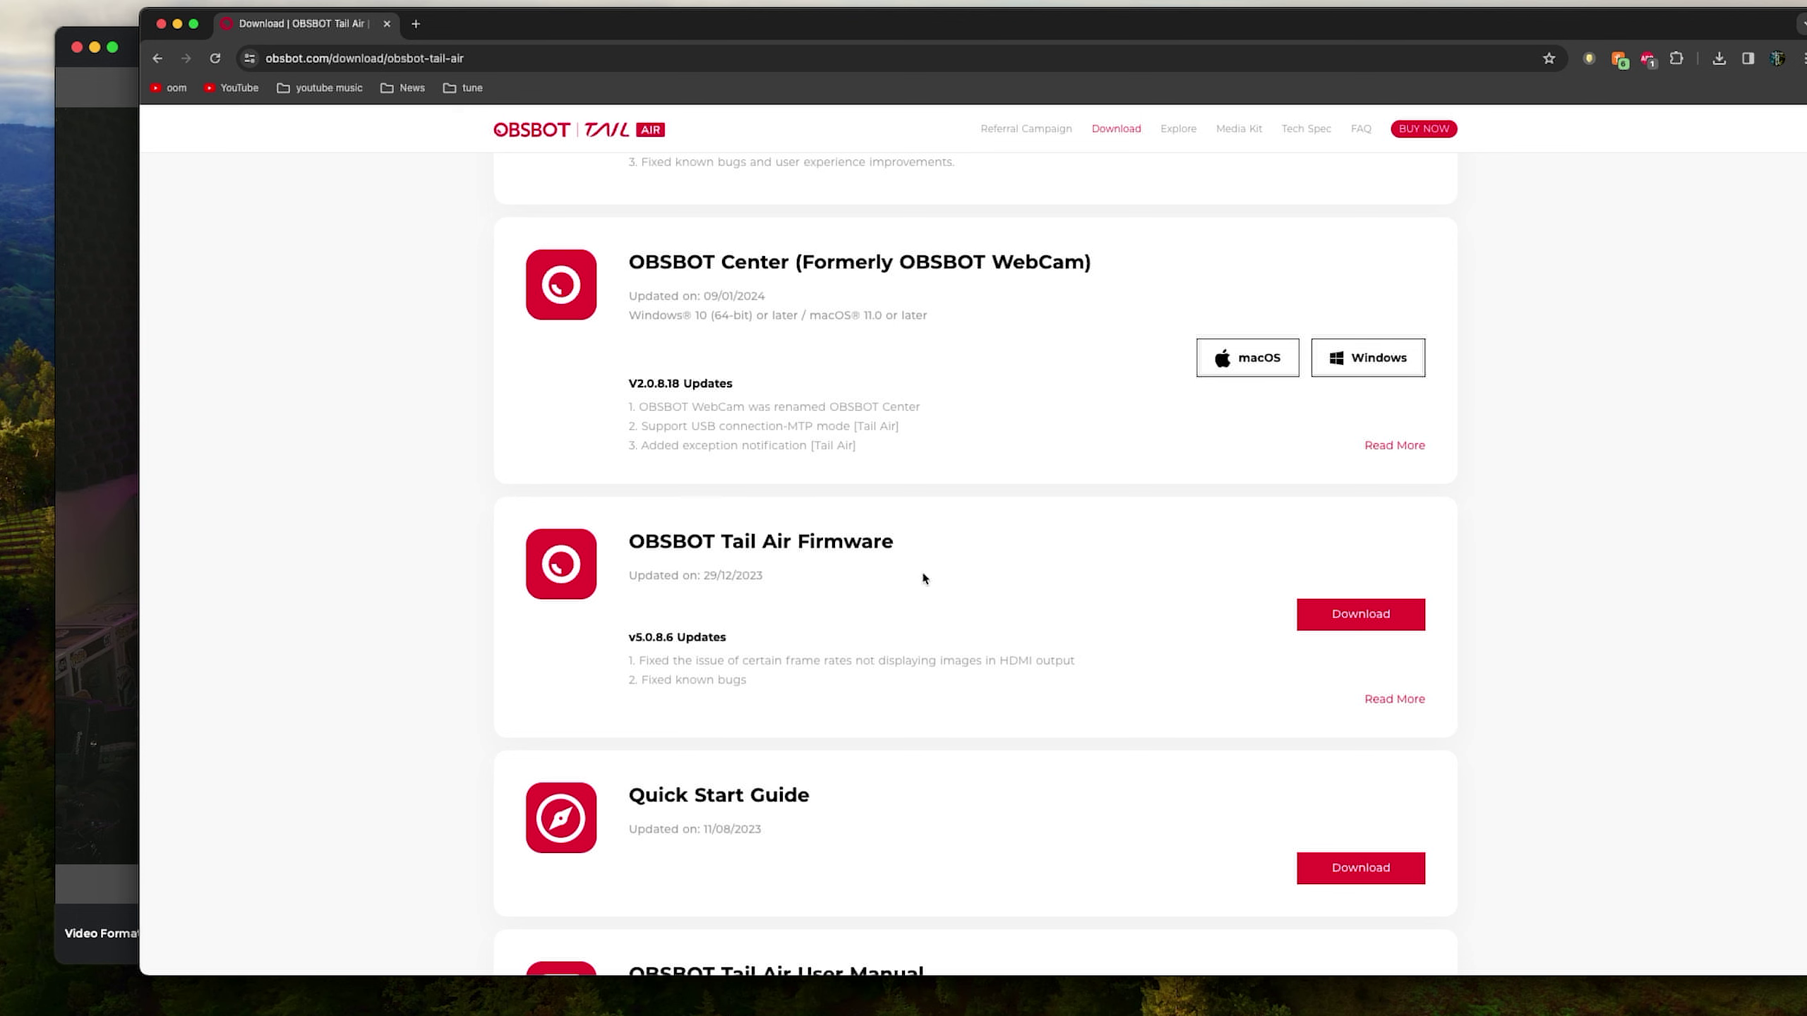
scroll(783, 577, down, 10)
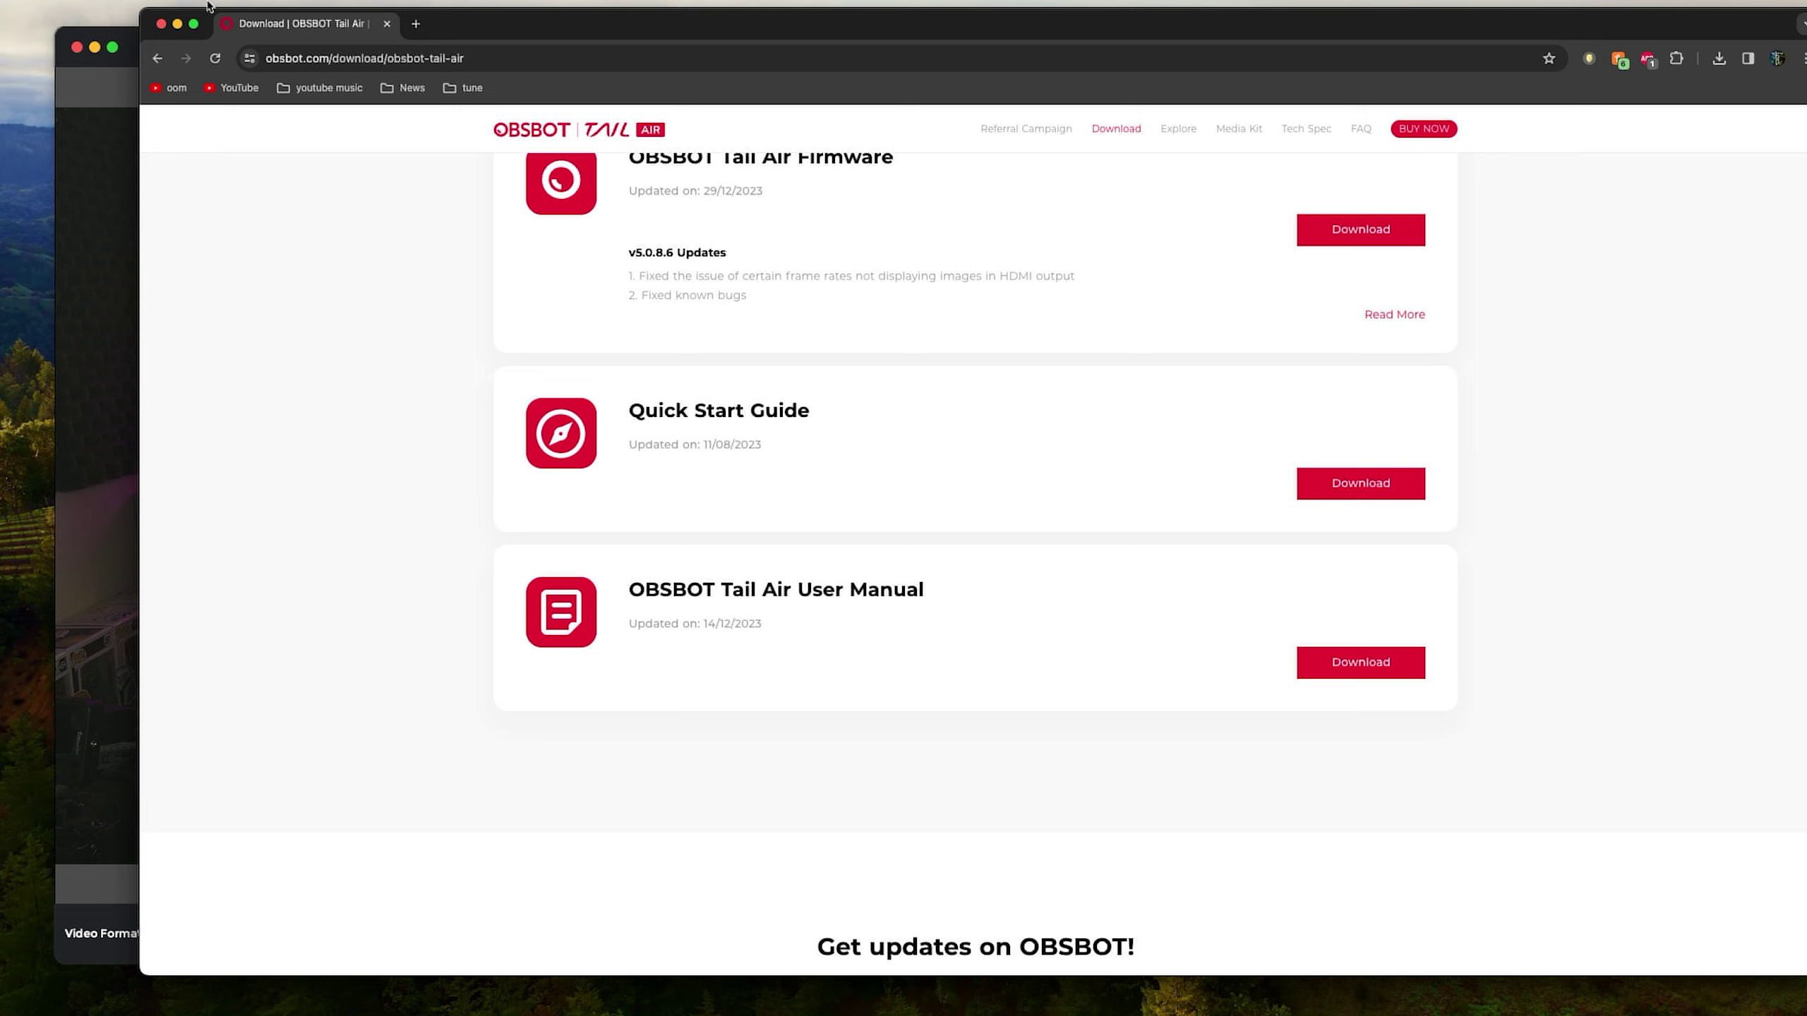
click(178, 24)
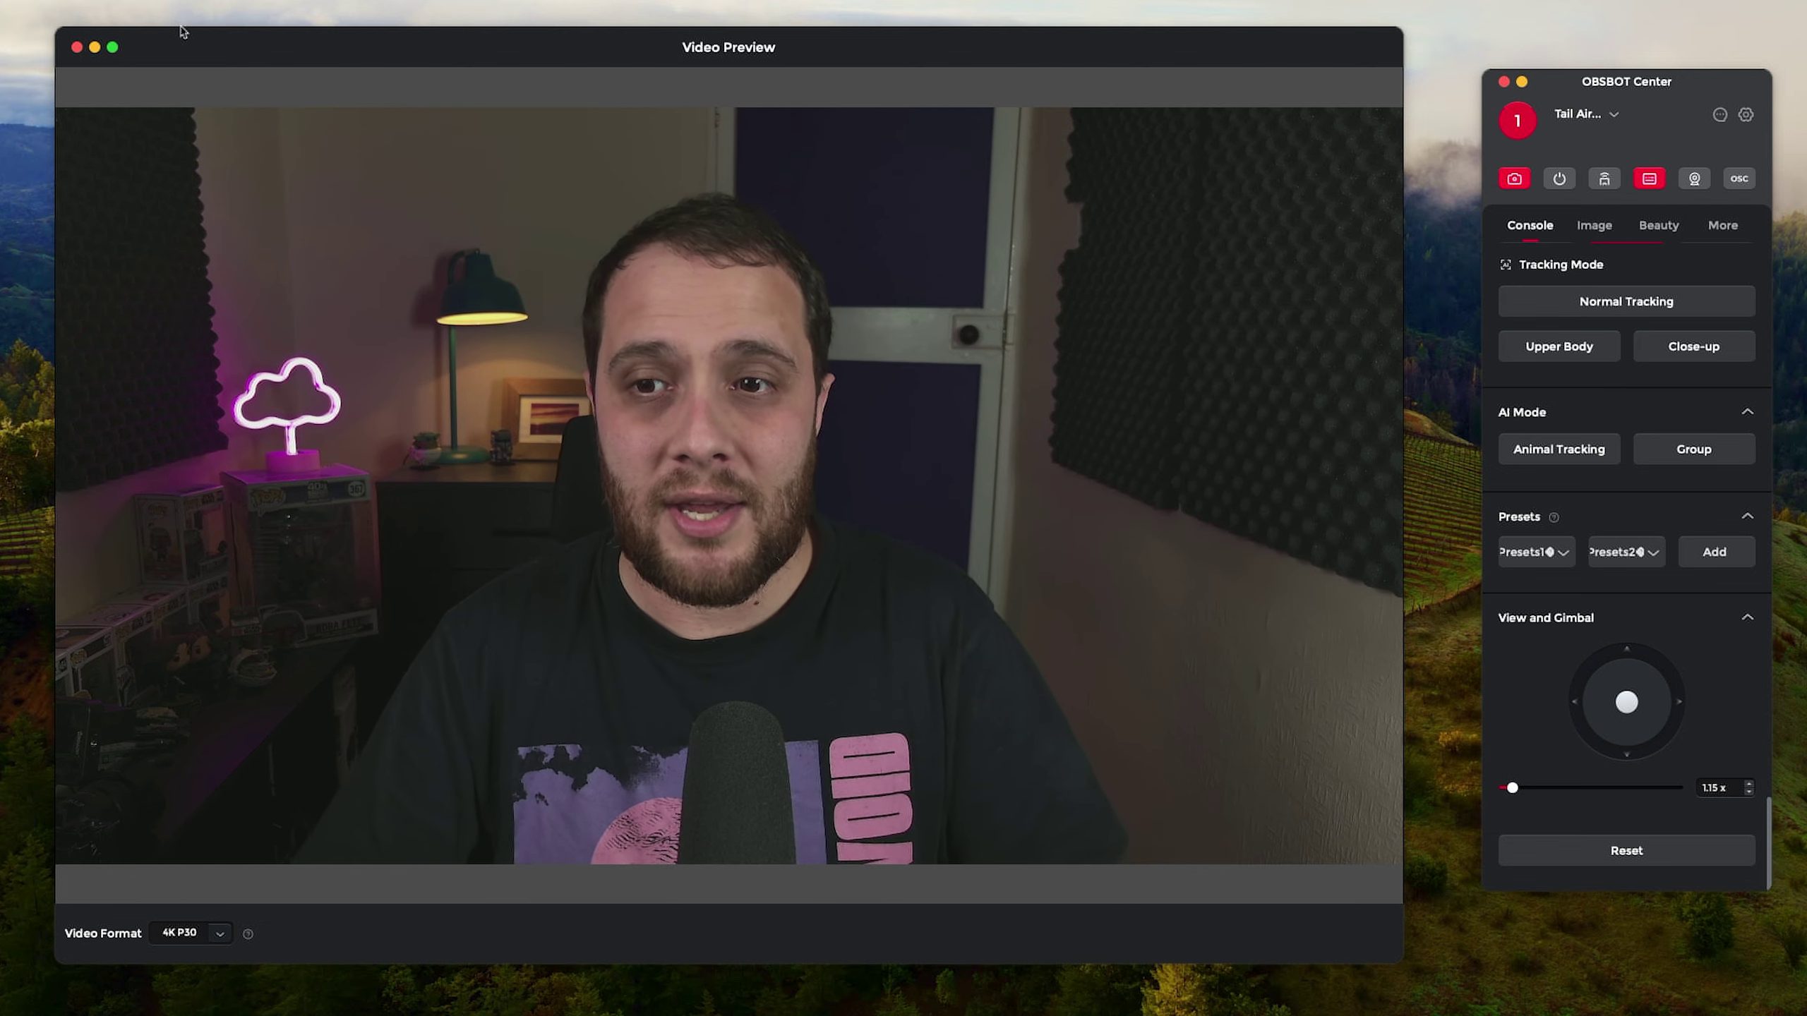
Scroll the Console settings back up to the top.
scroll(1633, 588, up, 3)
scroll(1628, 570, up, 1)
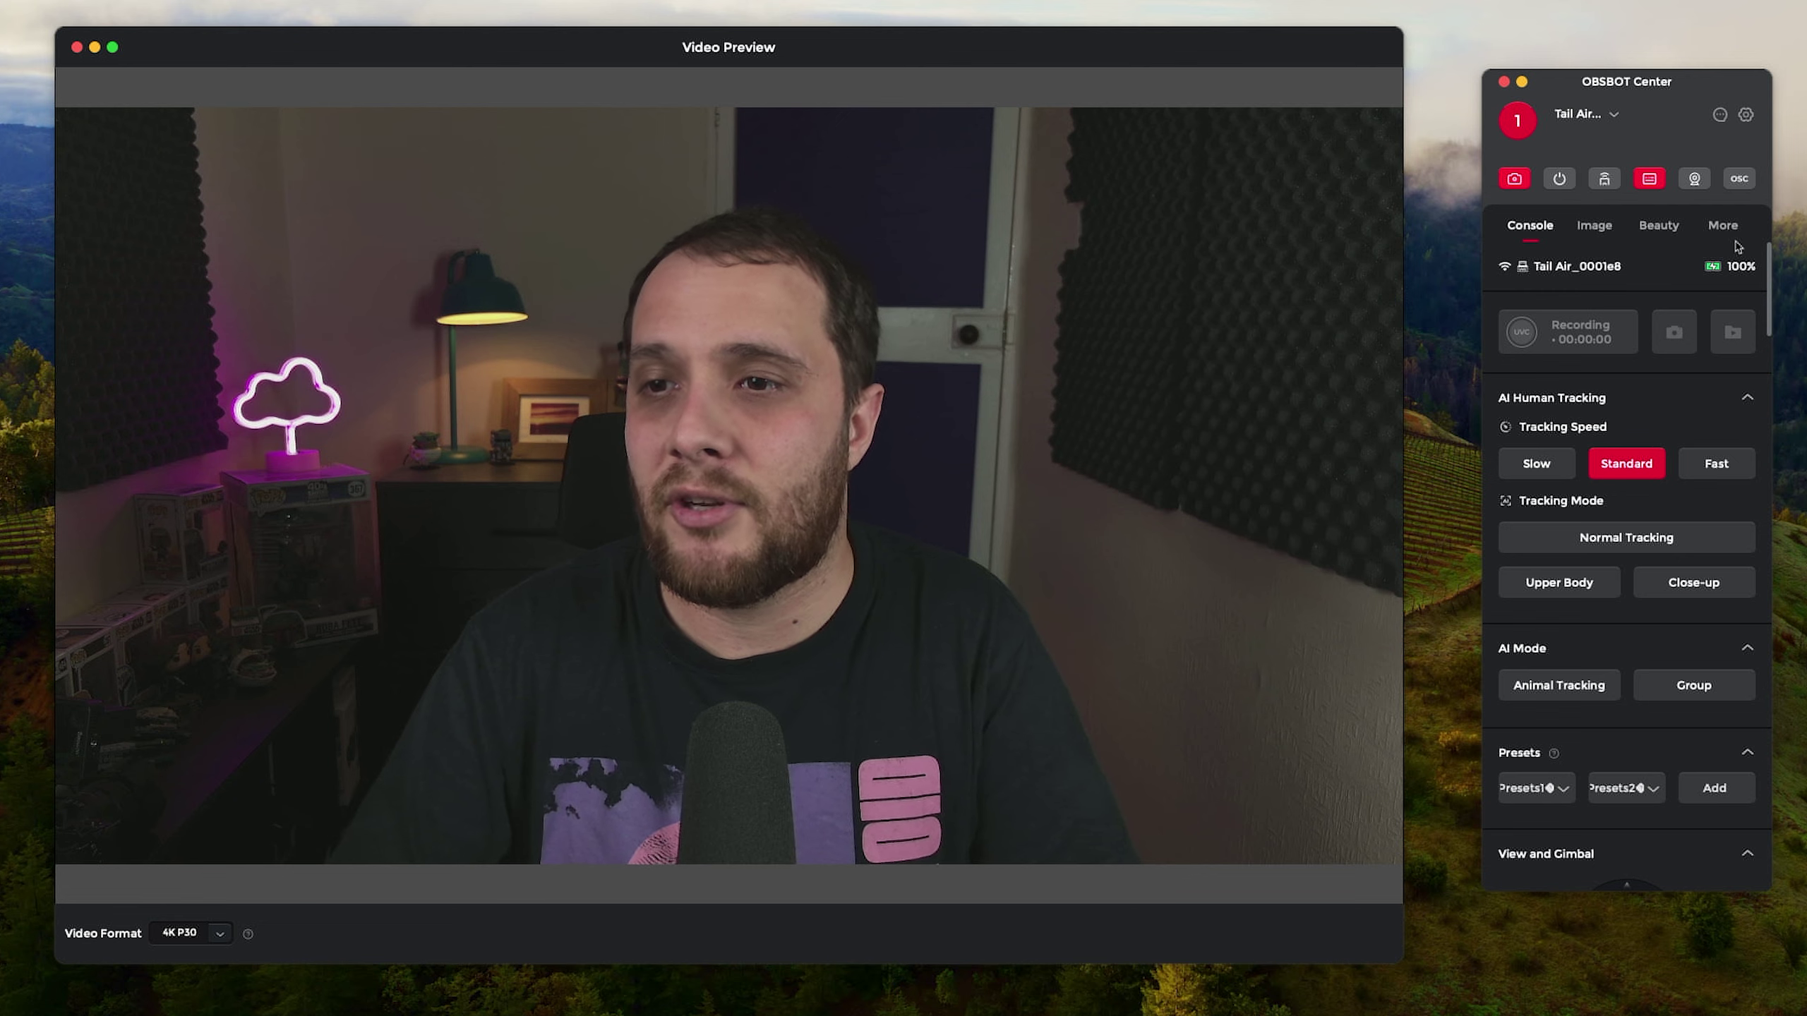
Open the More tab to view power, output and gesture settings.
click(1716, 227)
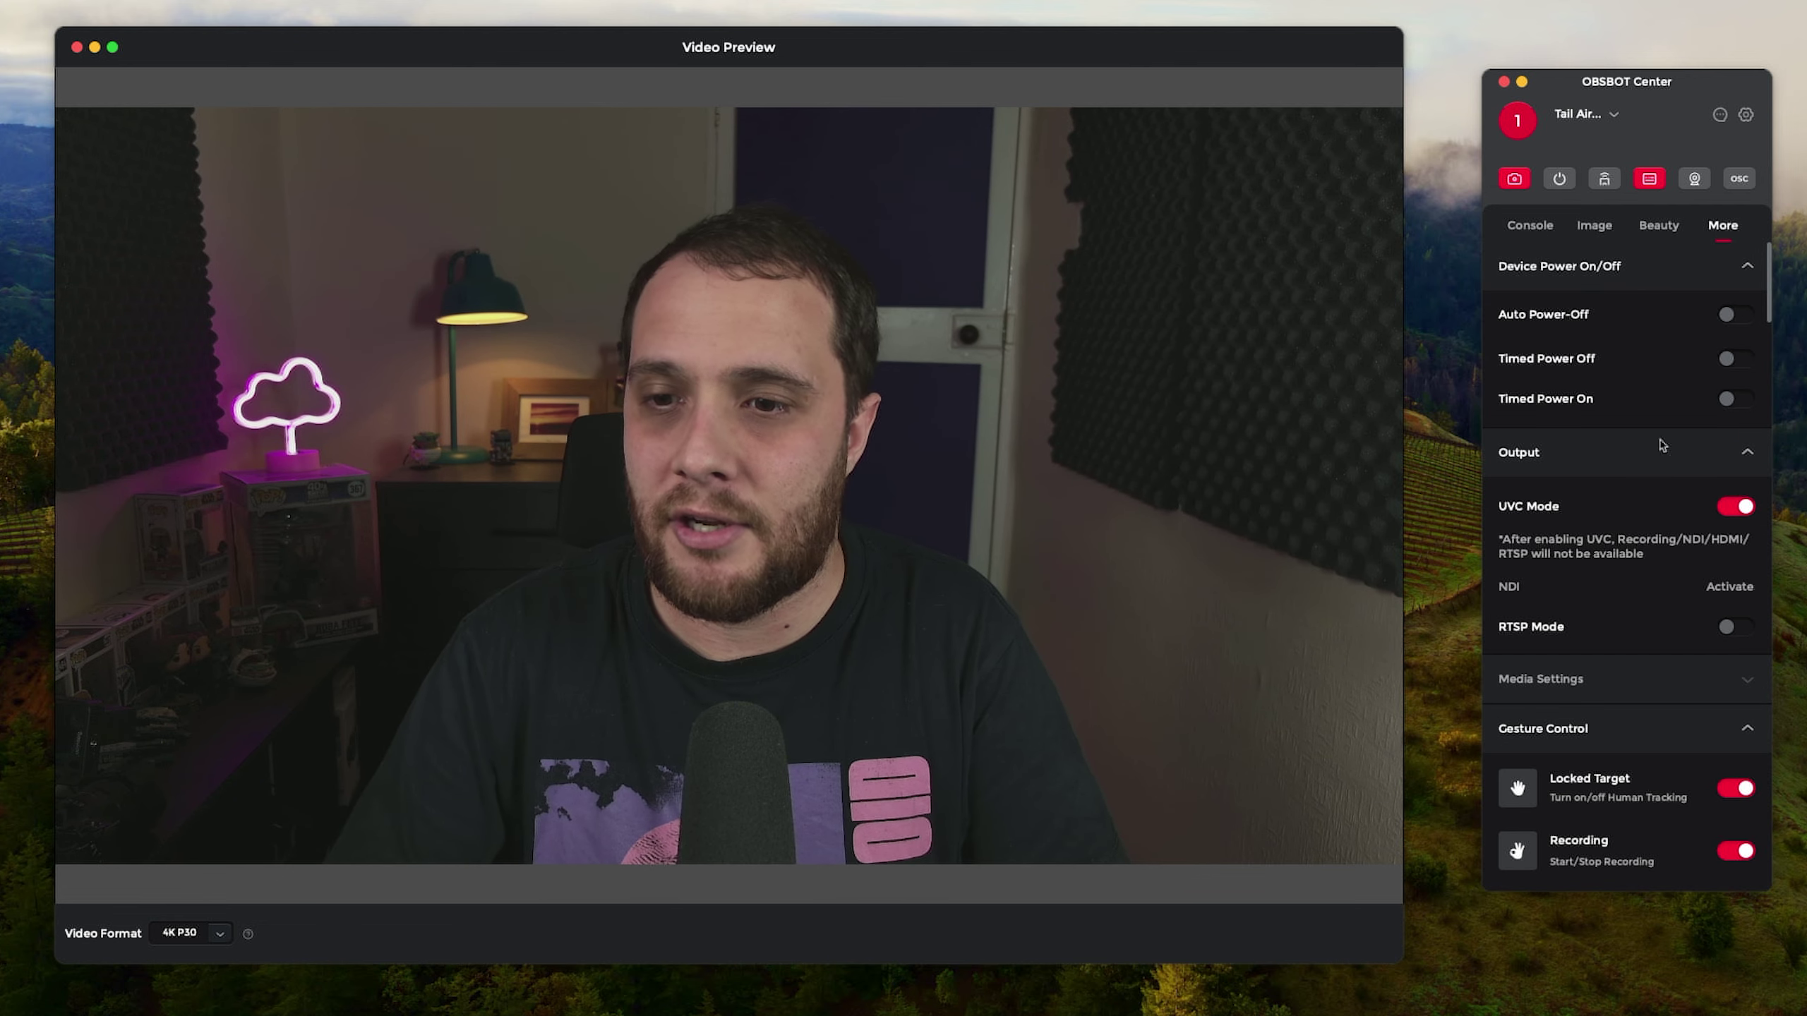
scroll(1676, 392, down, 10)
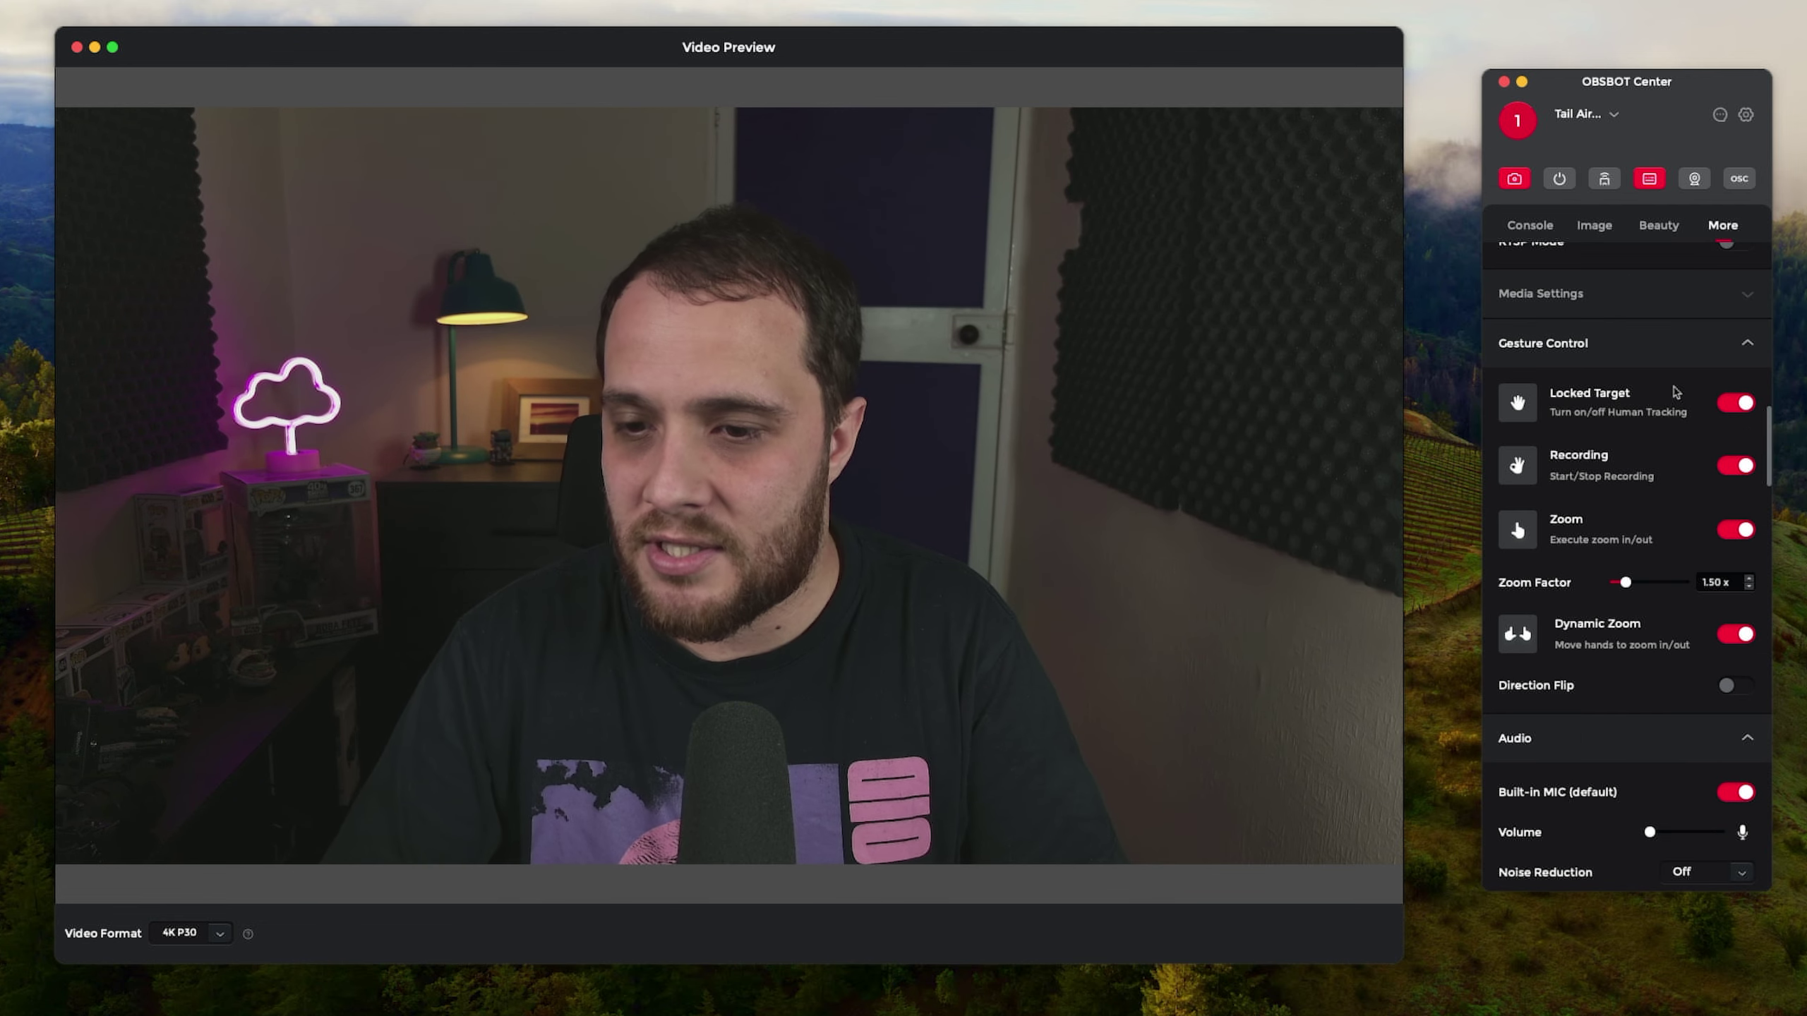
scroll(1675, 391, down, 5)
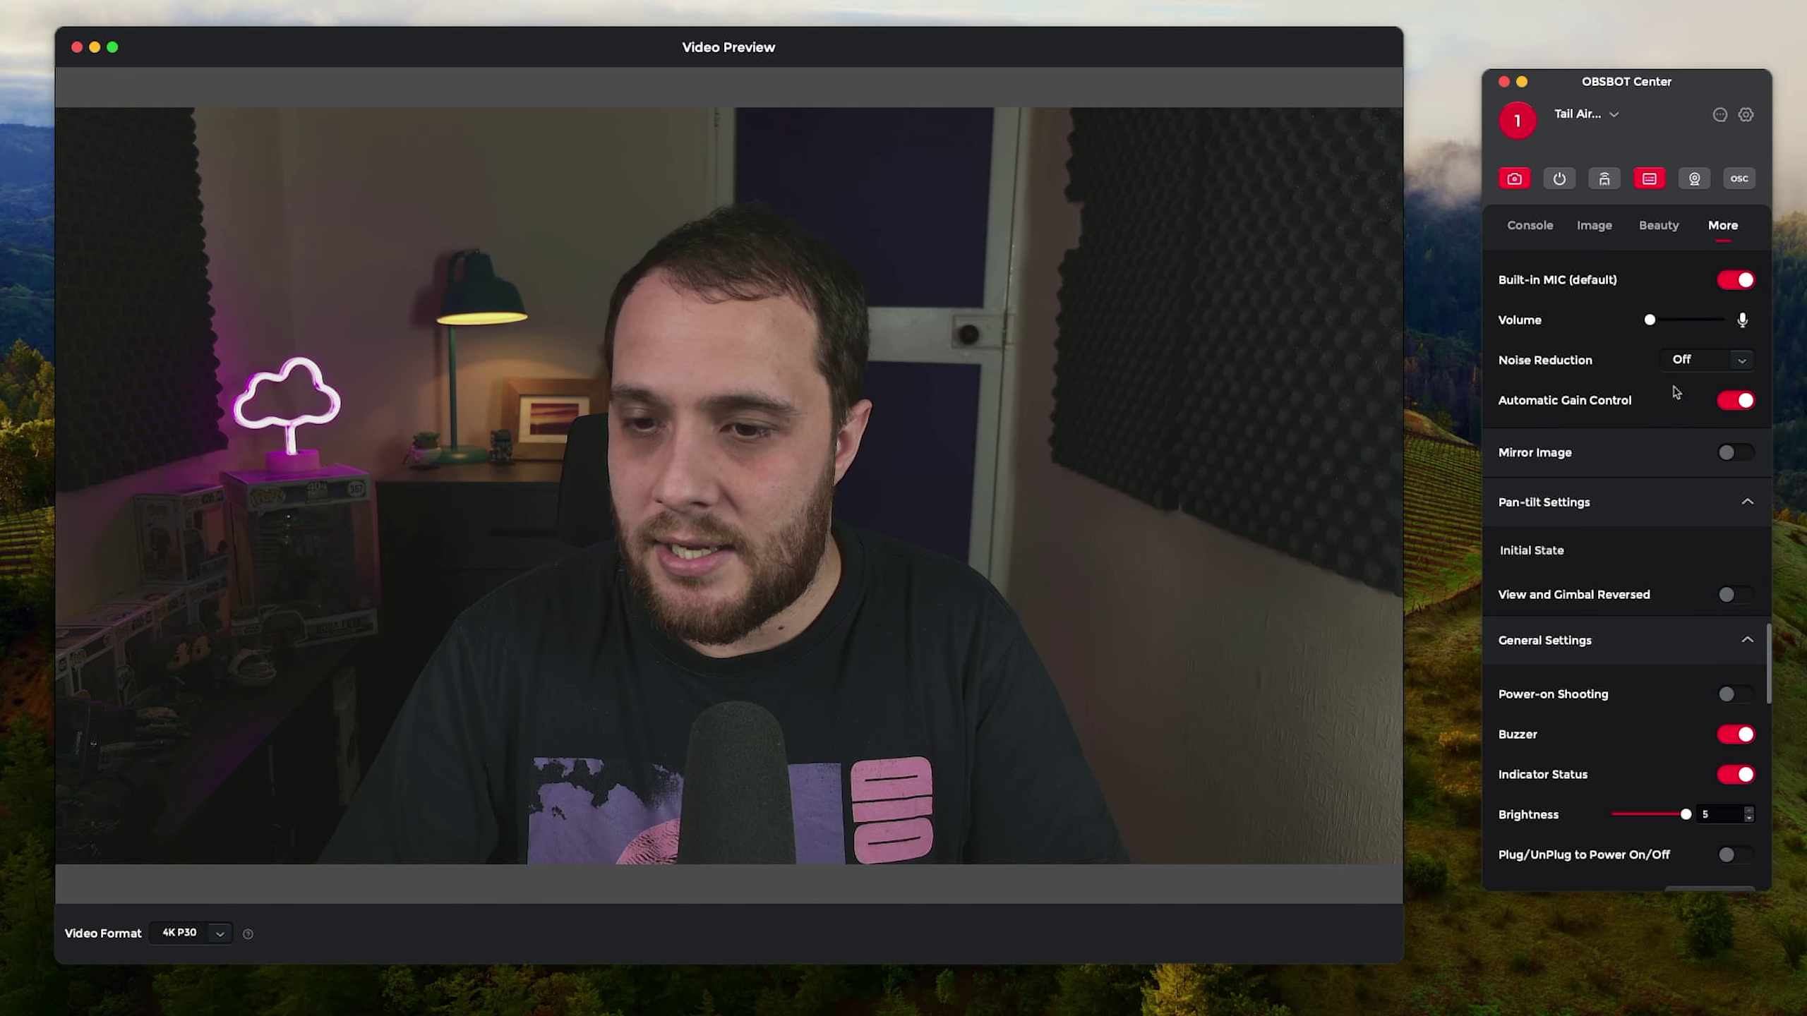
scroll(1666, 446, up, 4)
scroll(1666, 446, up, 8)
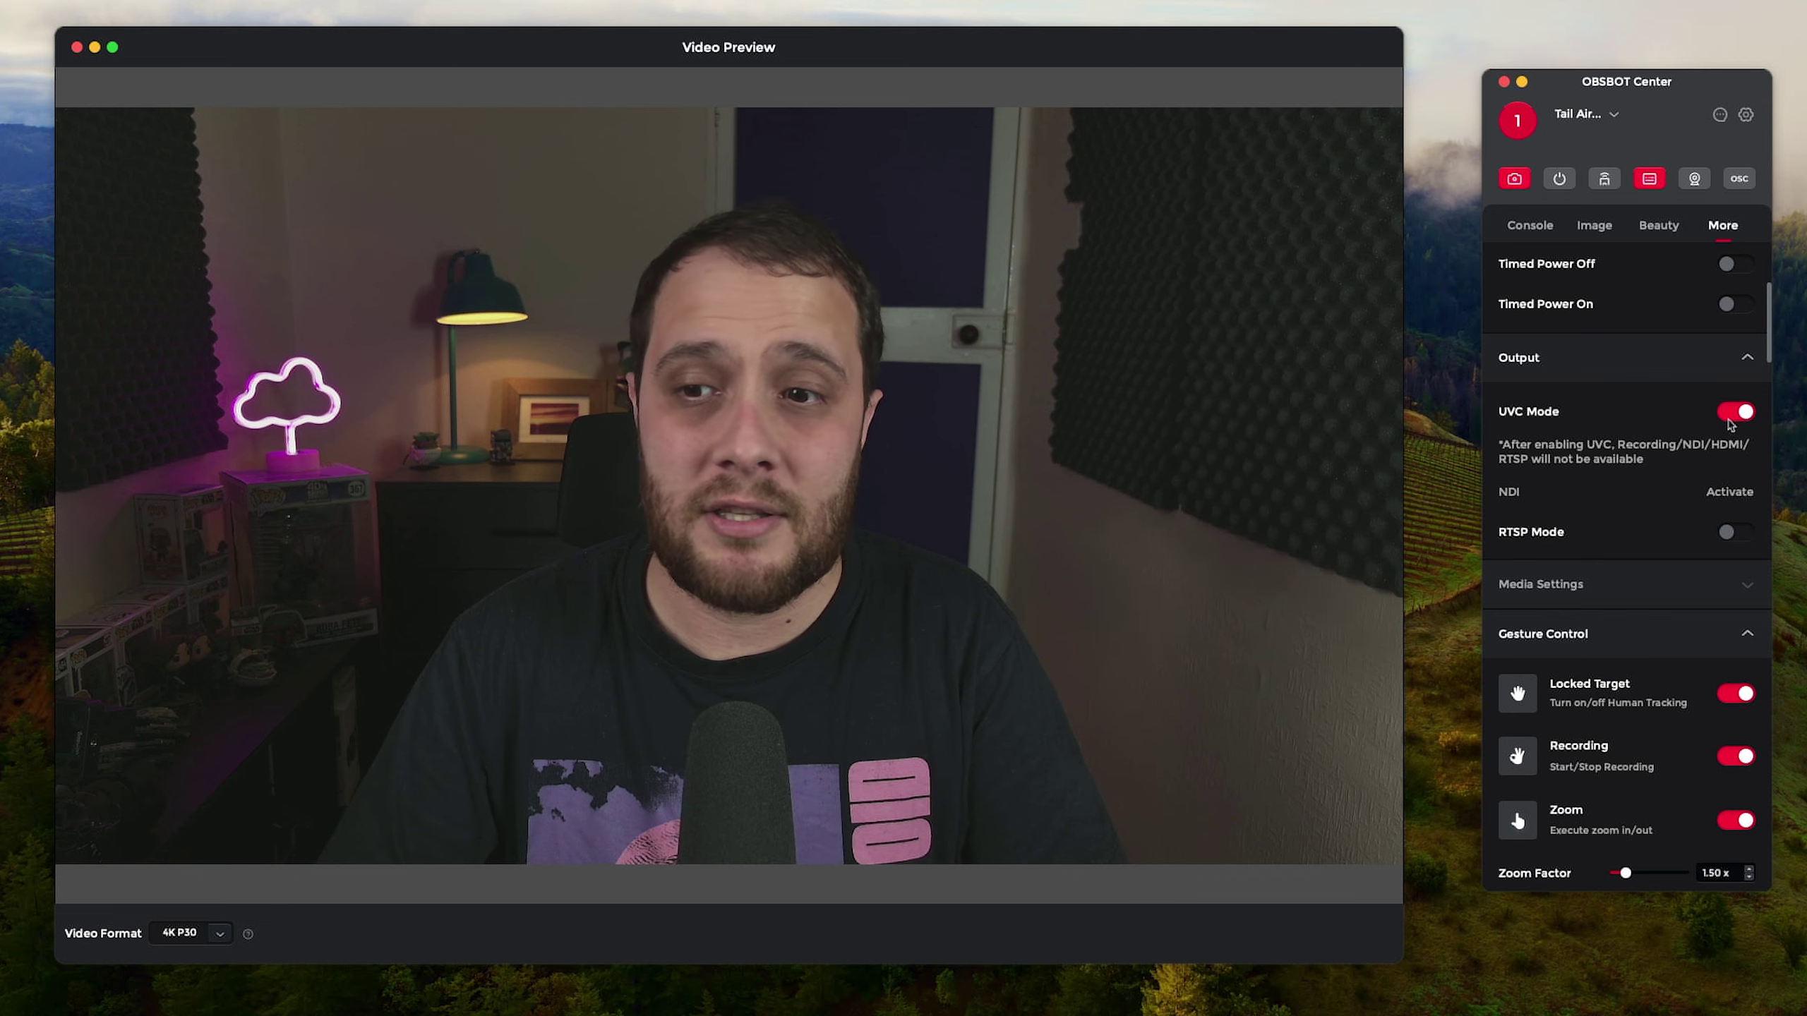
Turn UVC Mode off, then back on, confirming the warning with Done.
click(1731, 413)
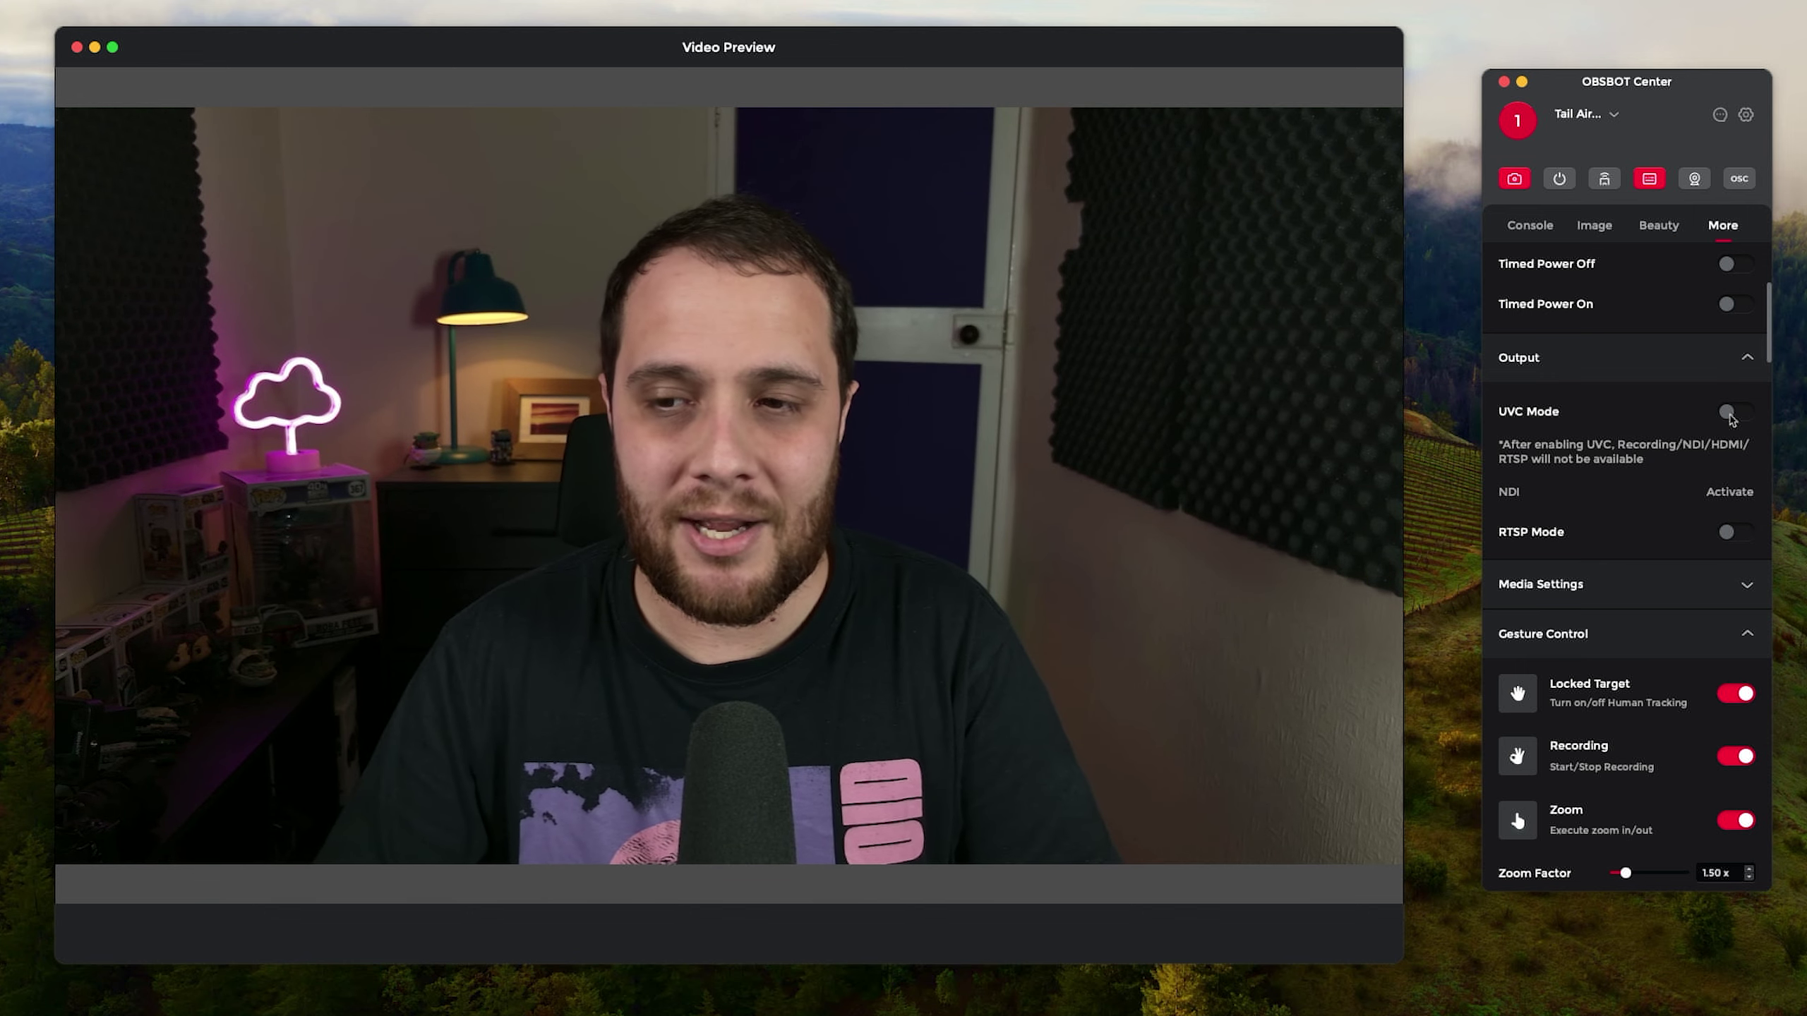
click(1729, 416)
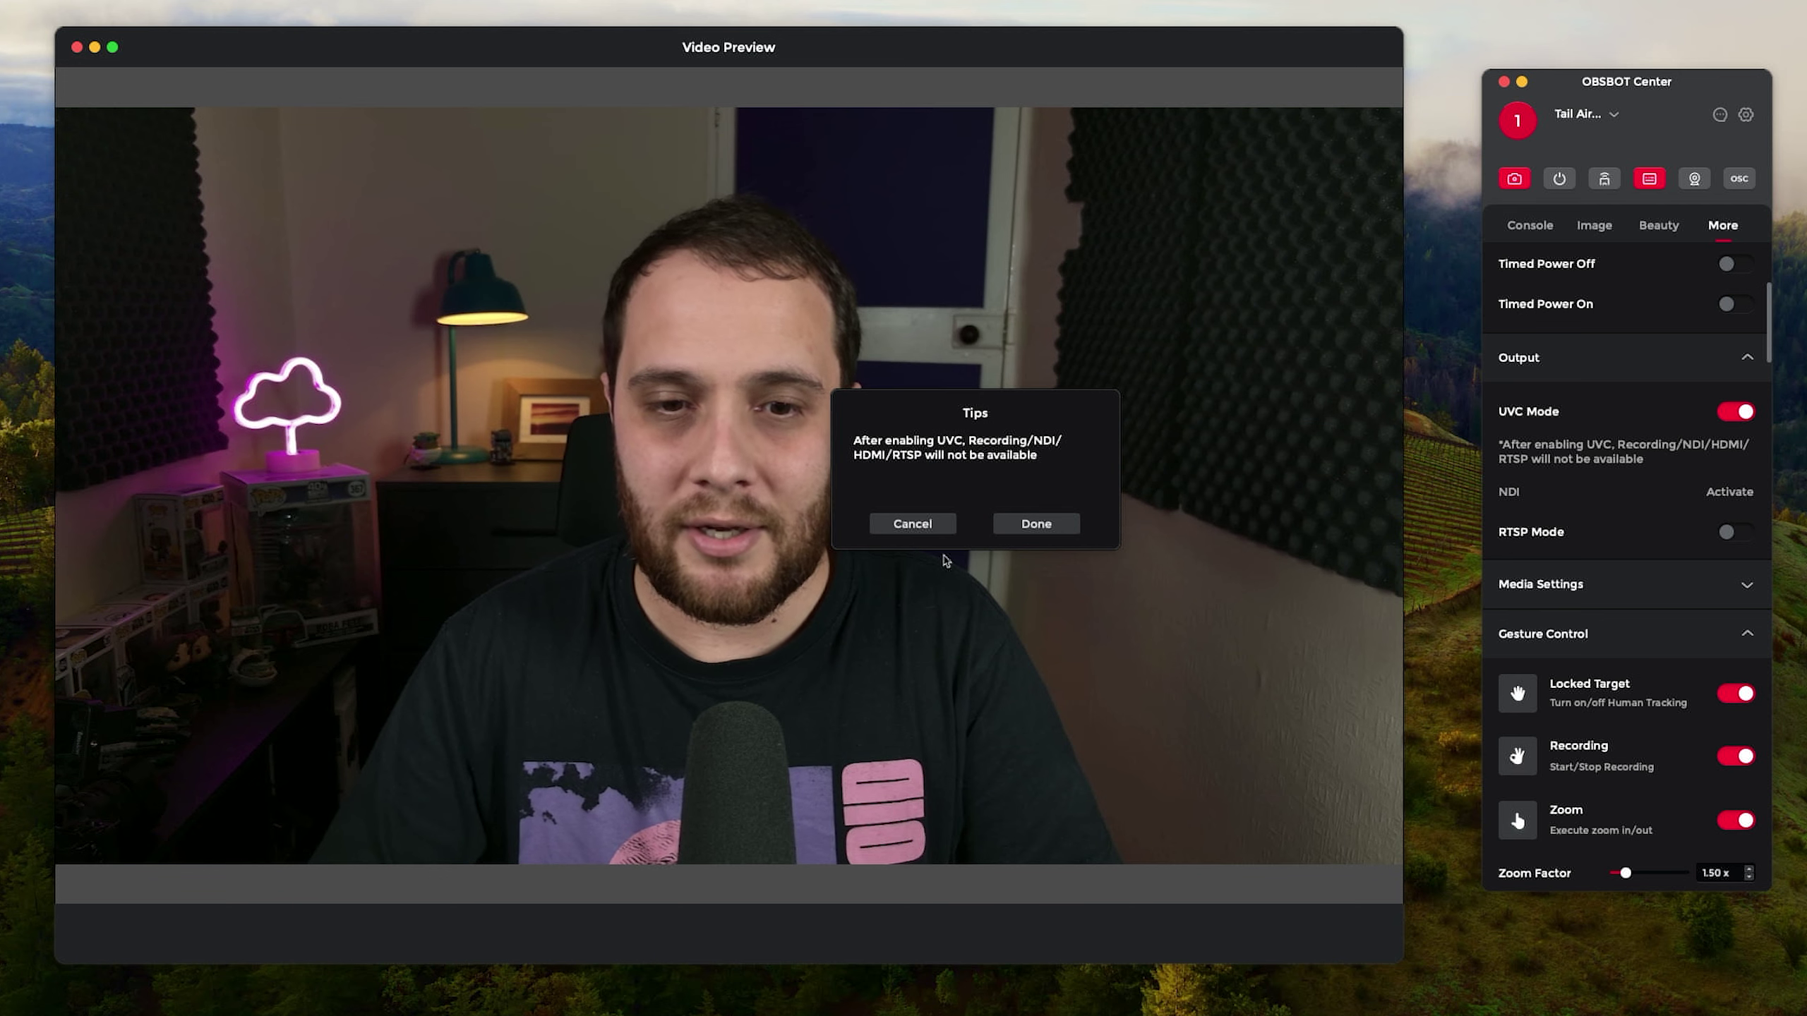
click(1033, 524)
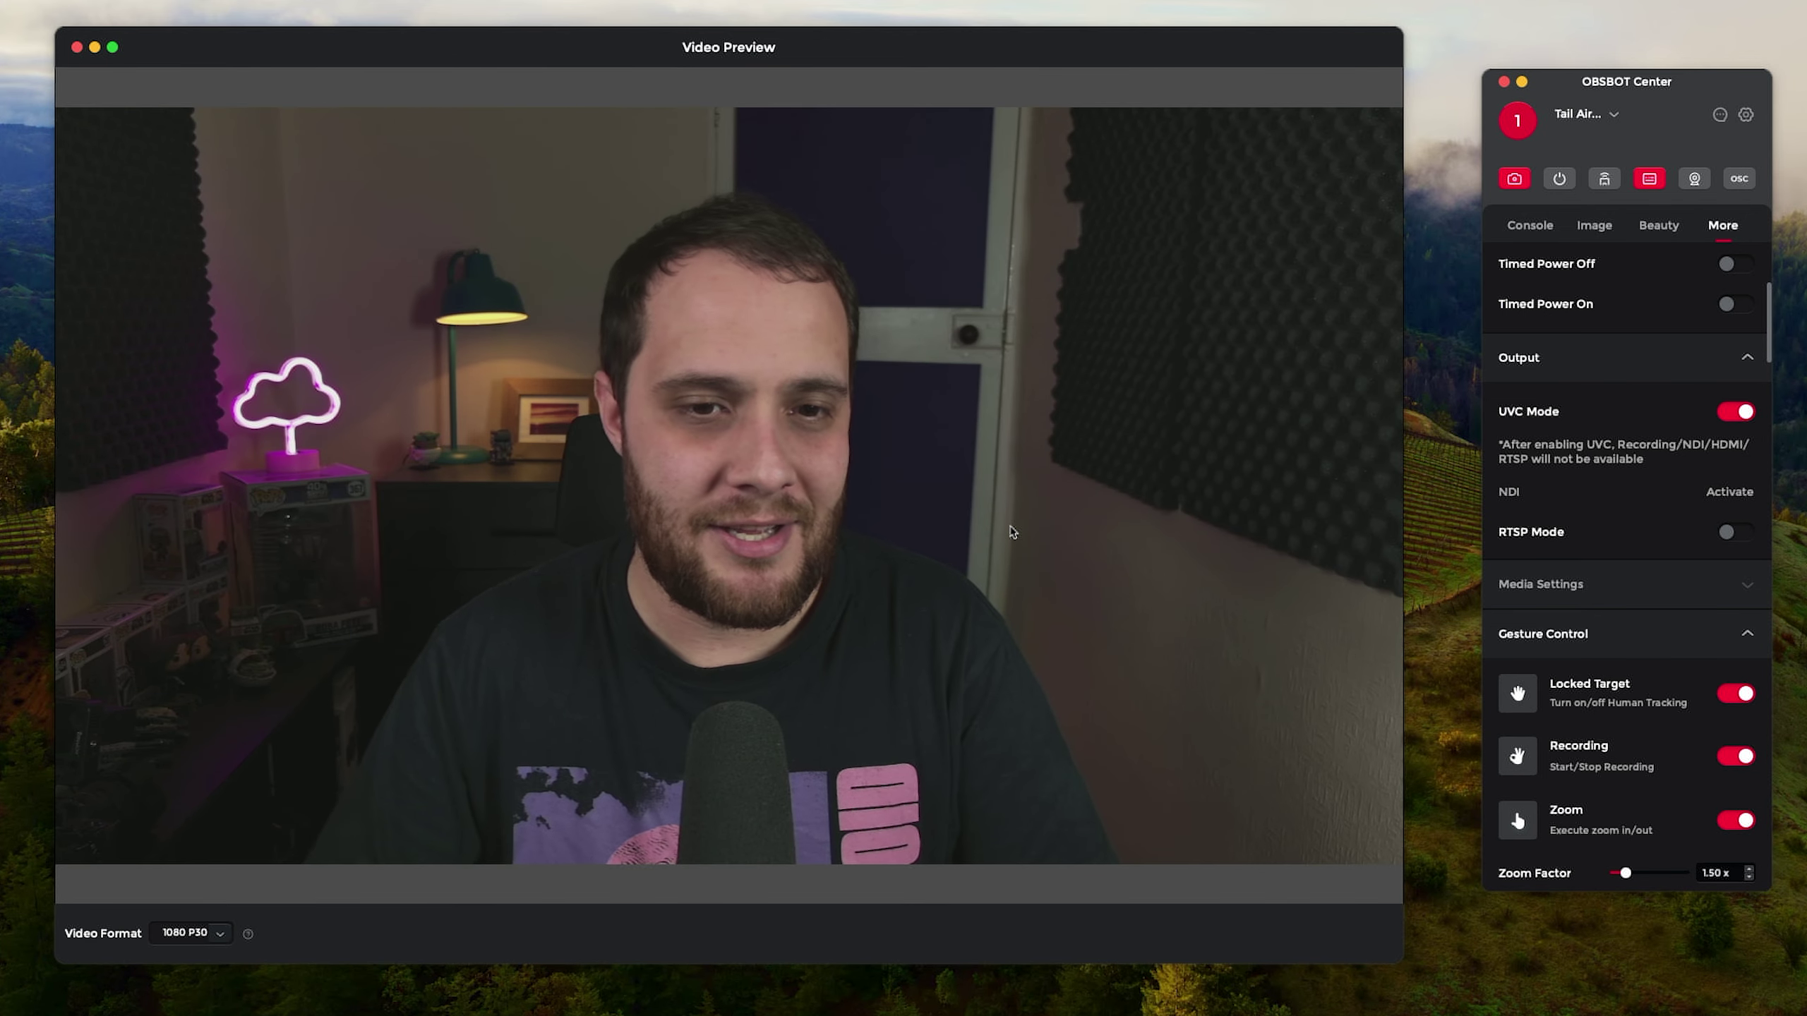
Set the video format to 4K P30 and return to the Console controls.
click(226, 930)
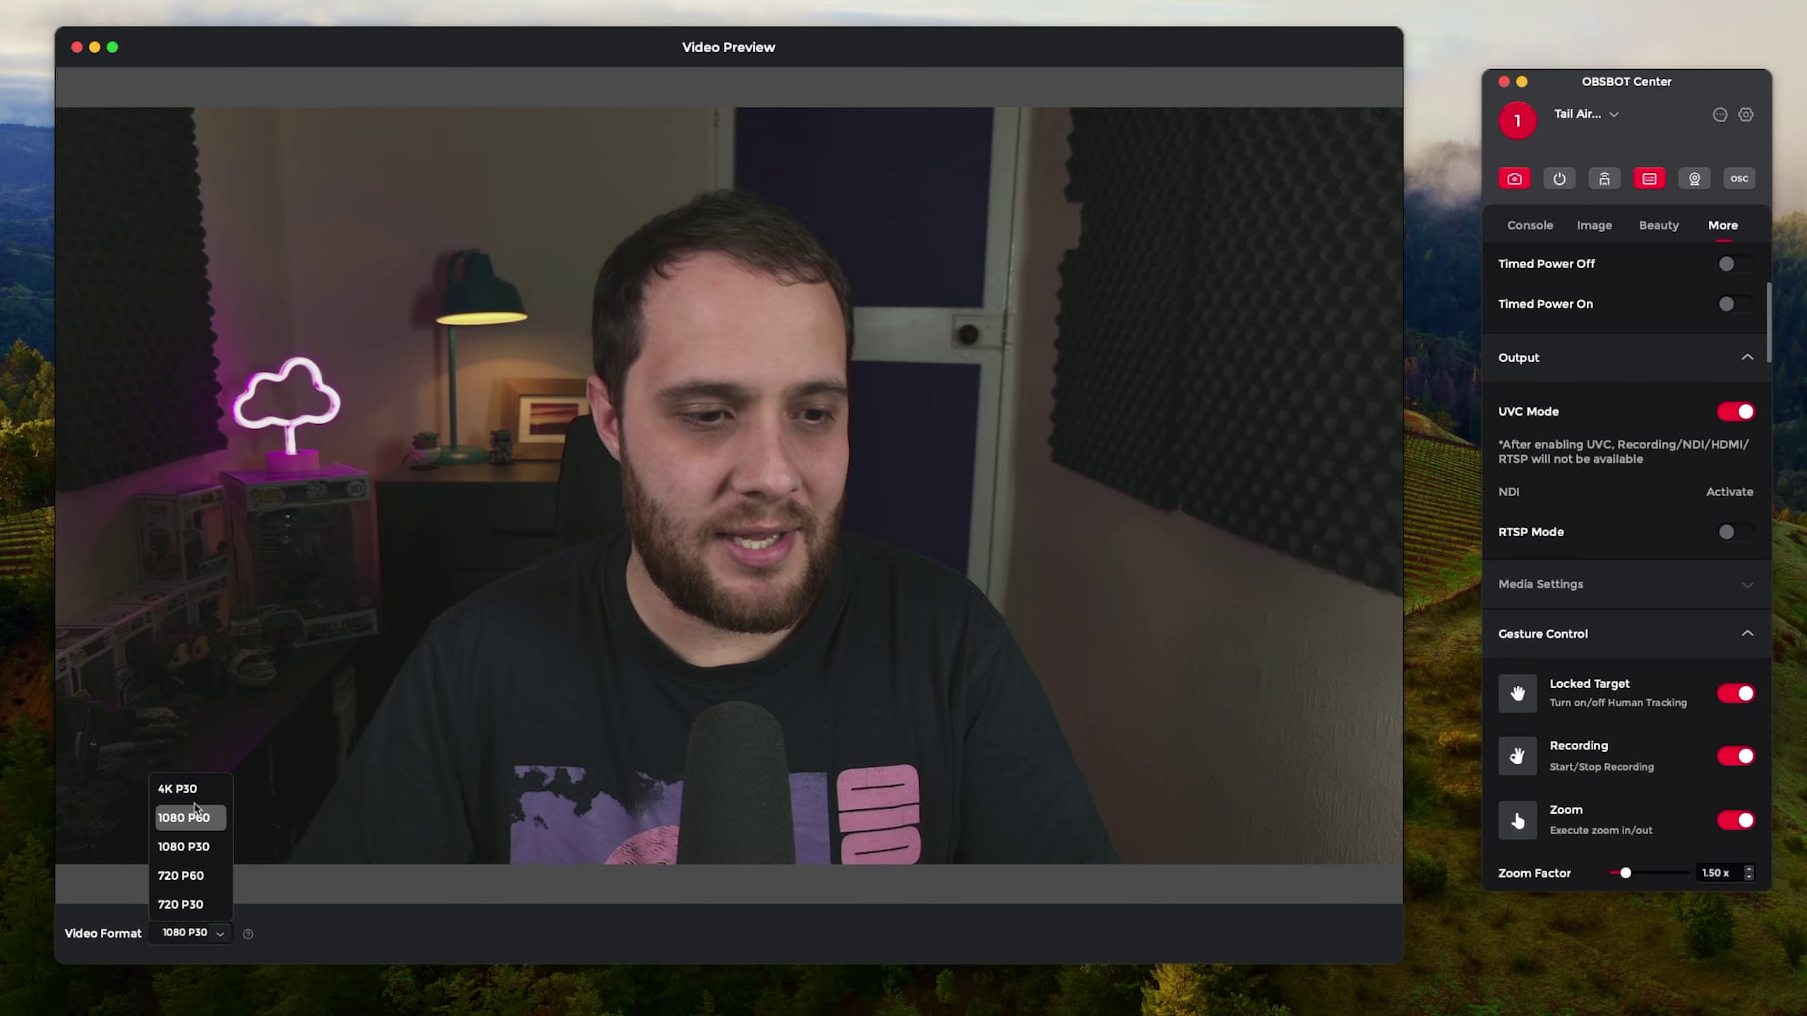
click(180, 787)
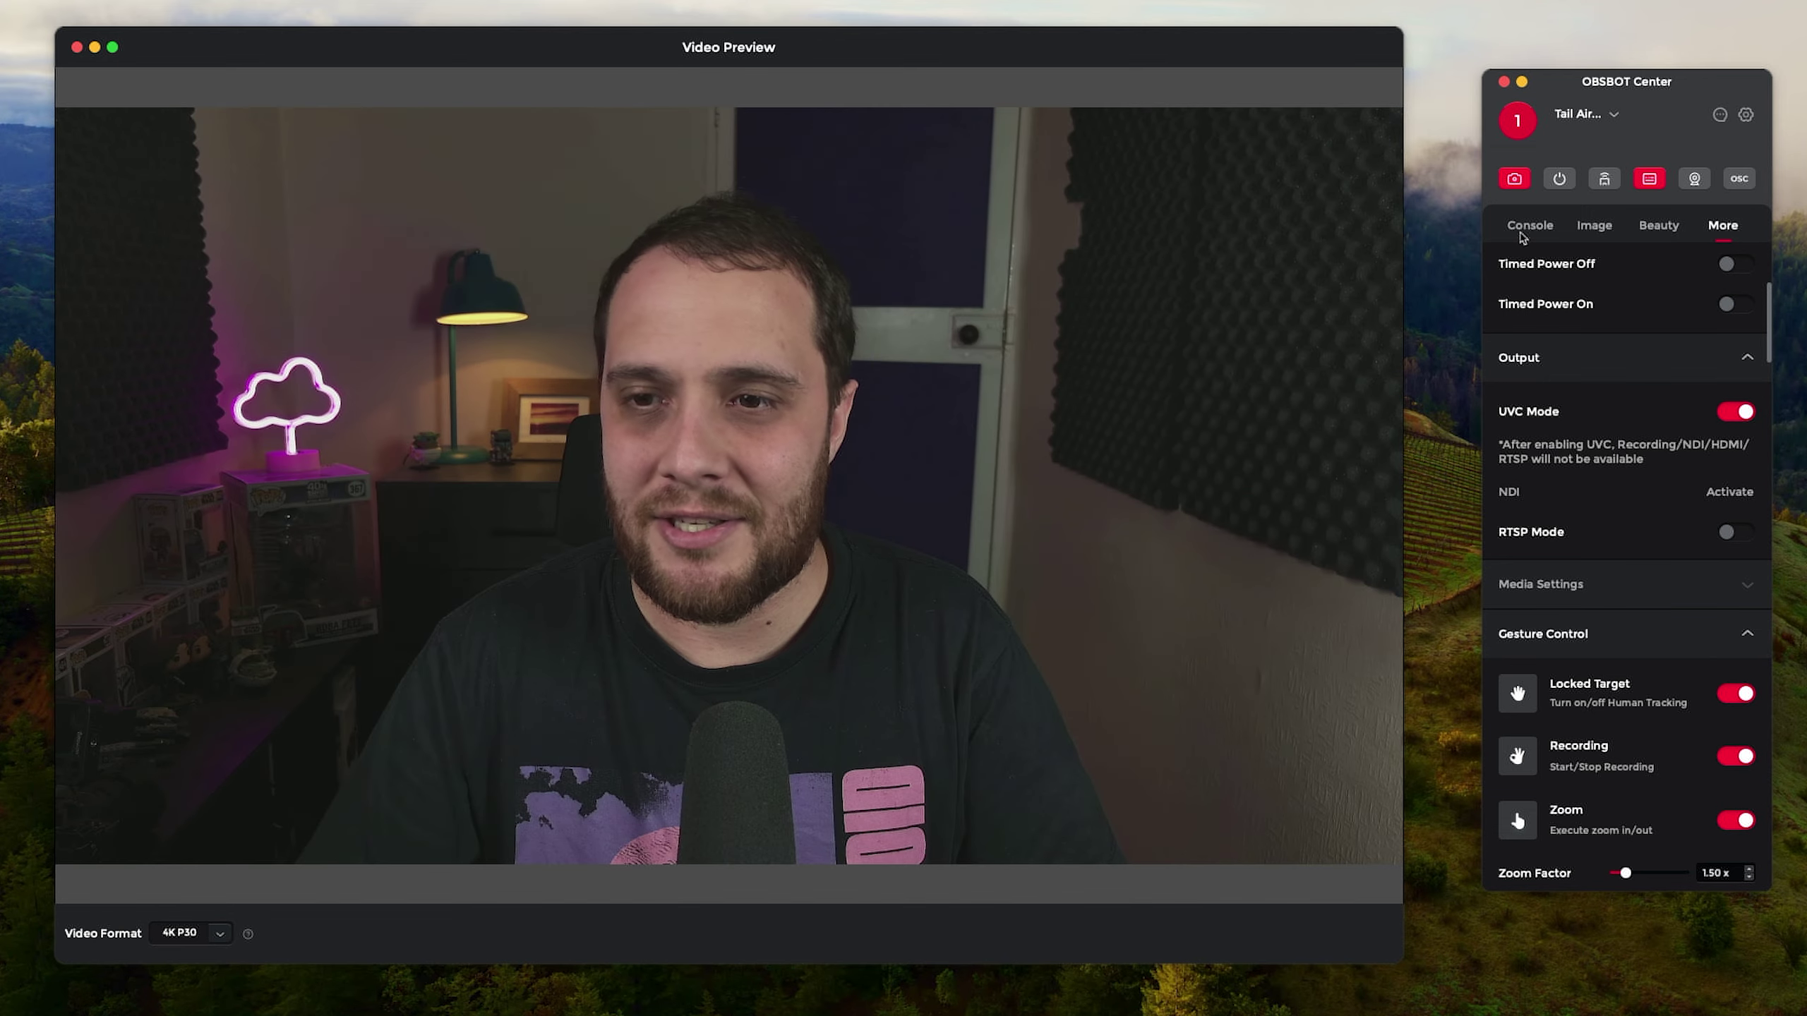
click(1527, 229)
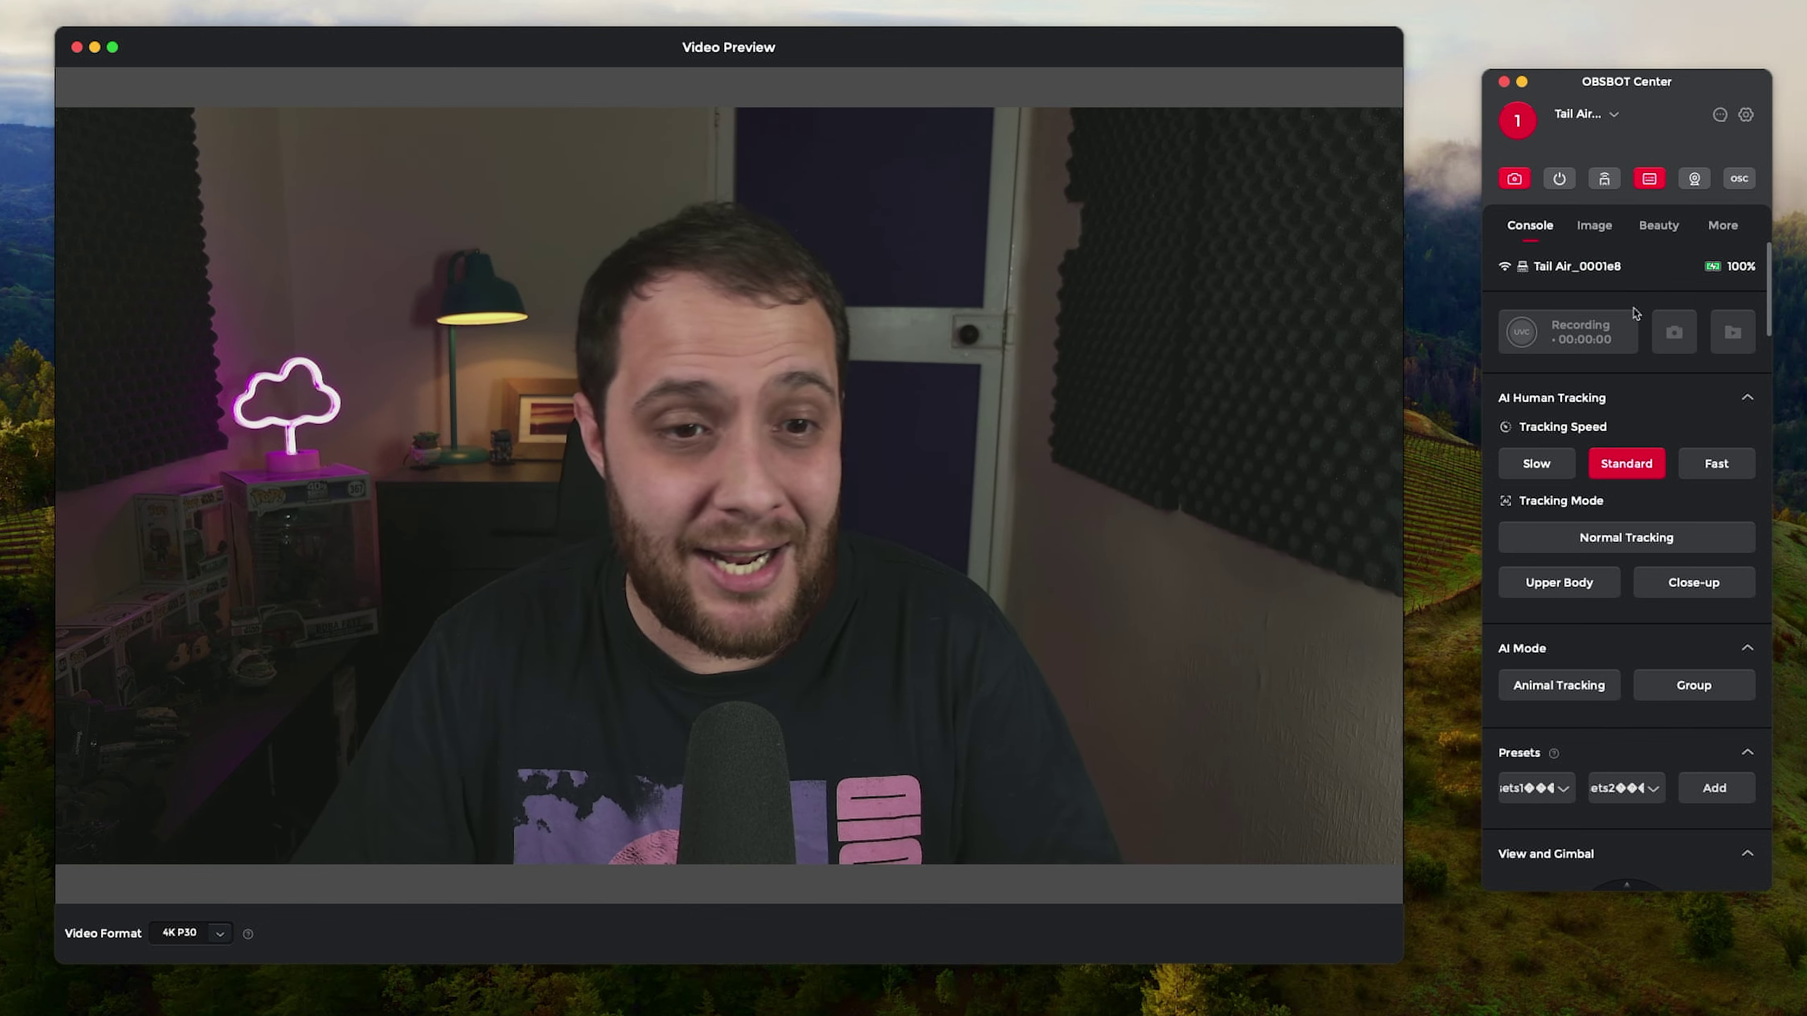
Restart the Video Preview and dismiss the format list unchanged.
click(1513, 181)
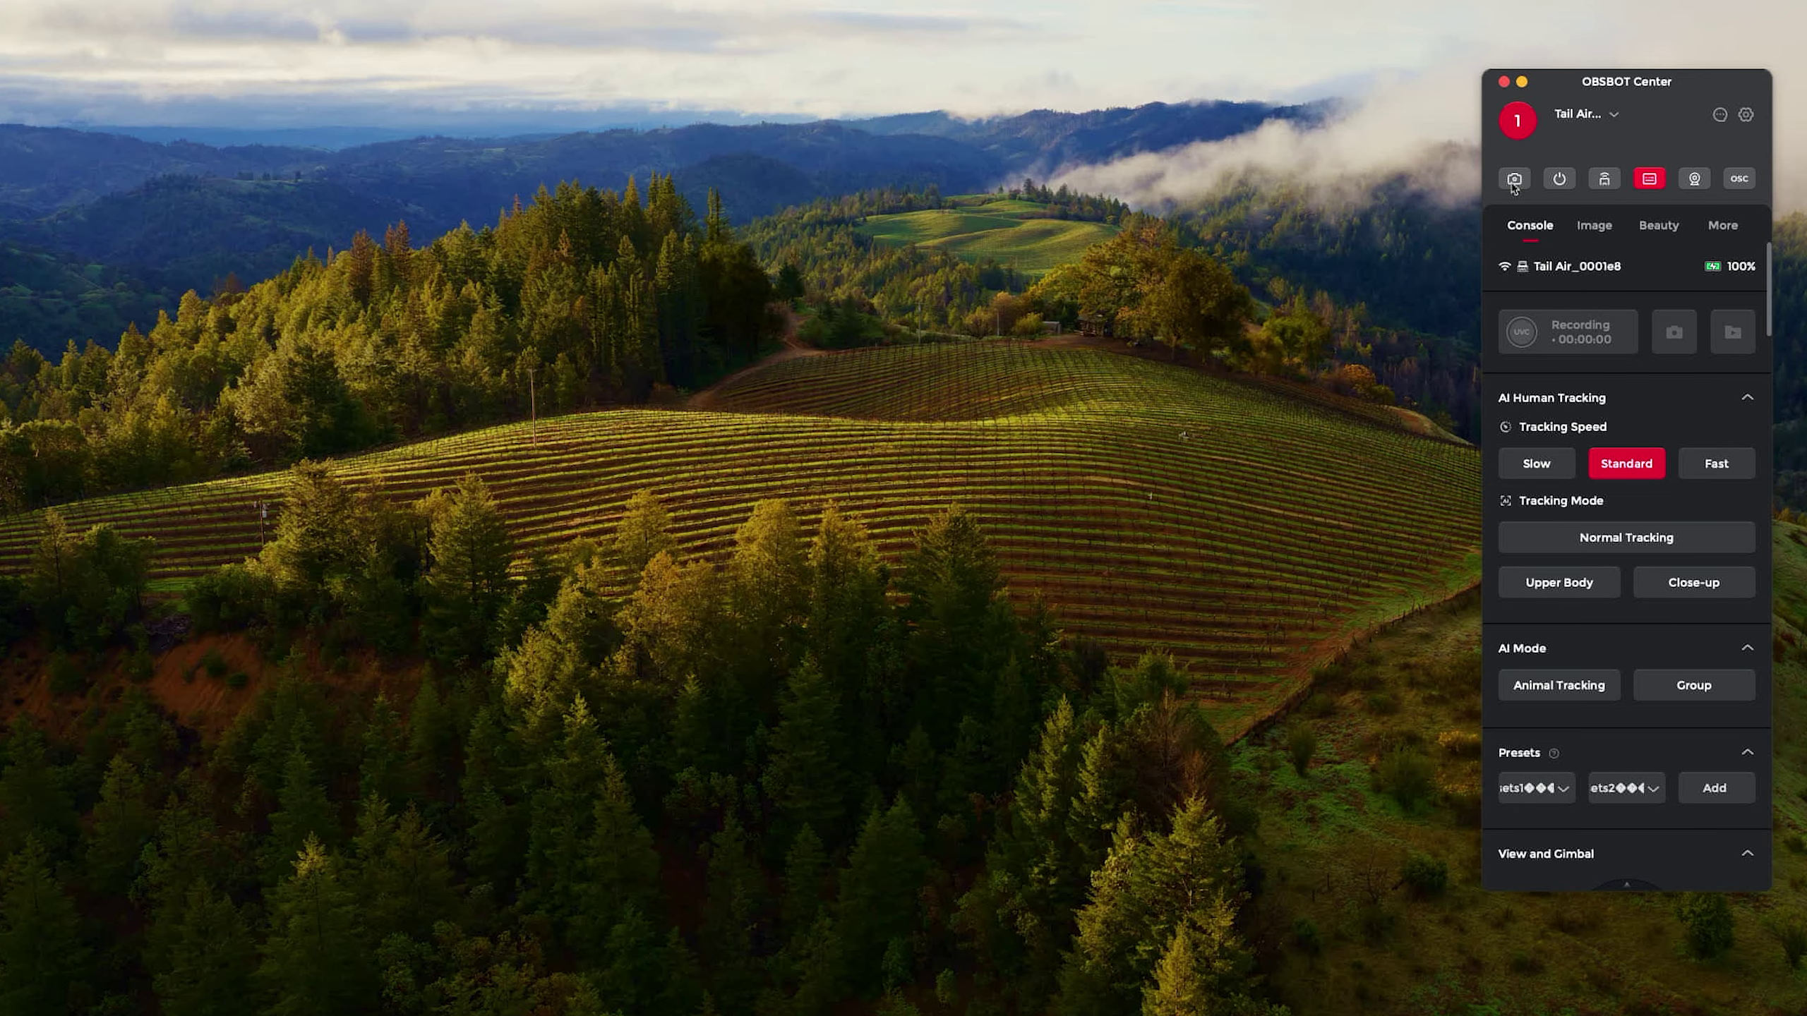
click(1514, 180)
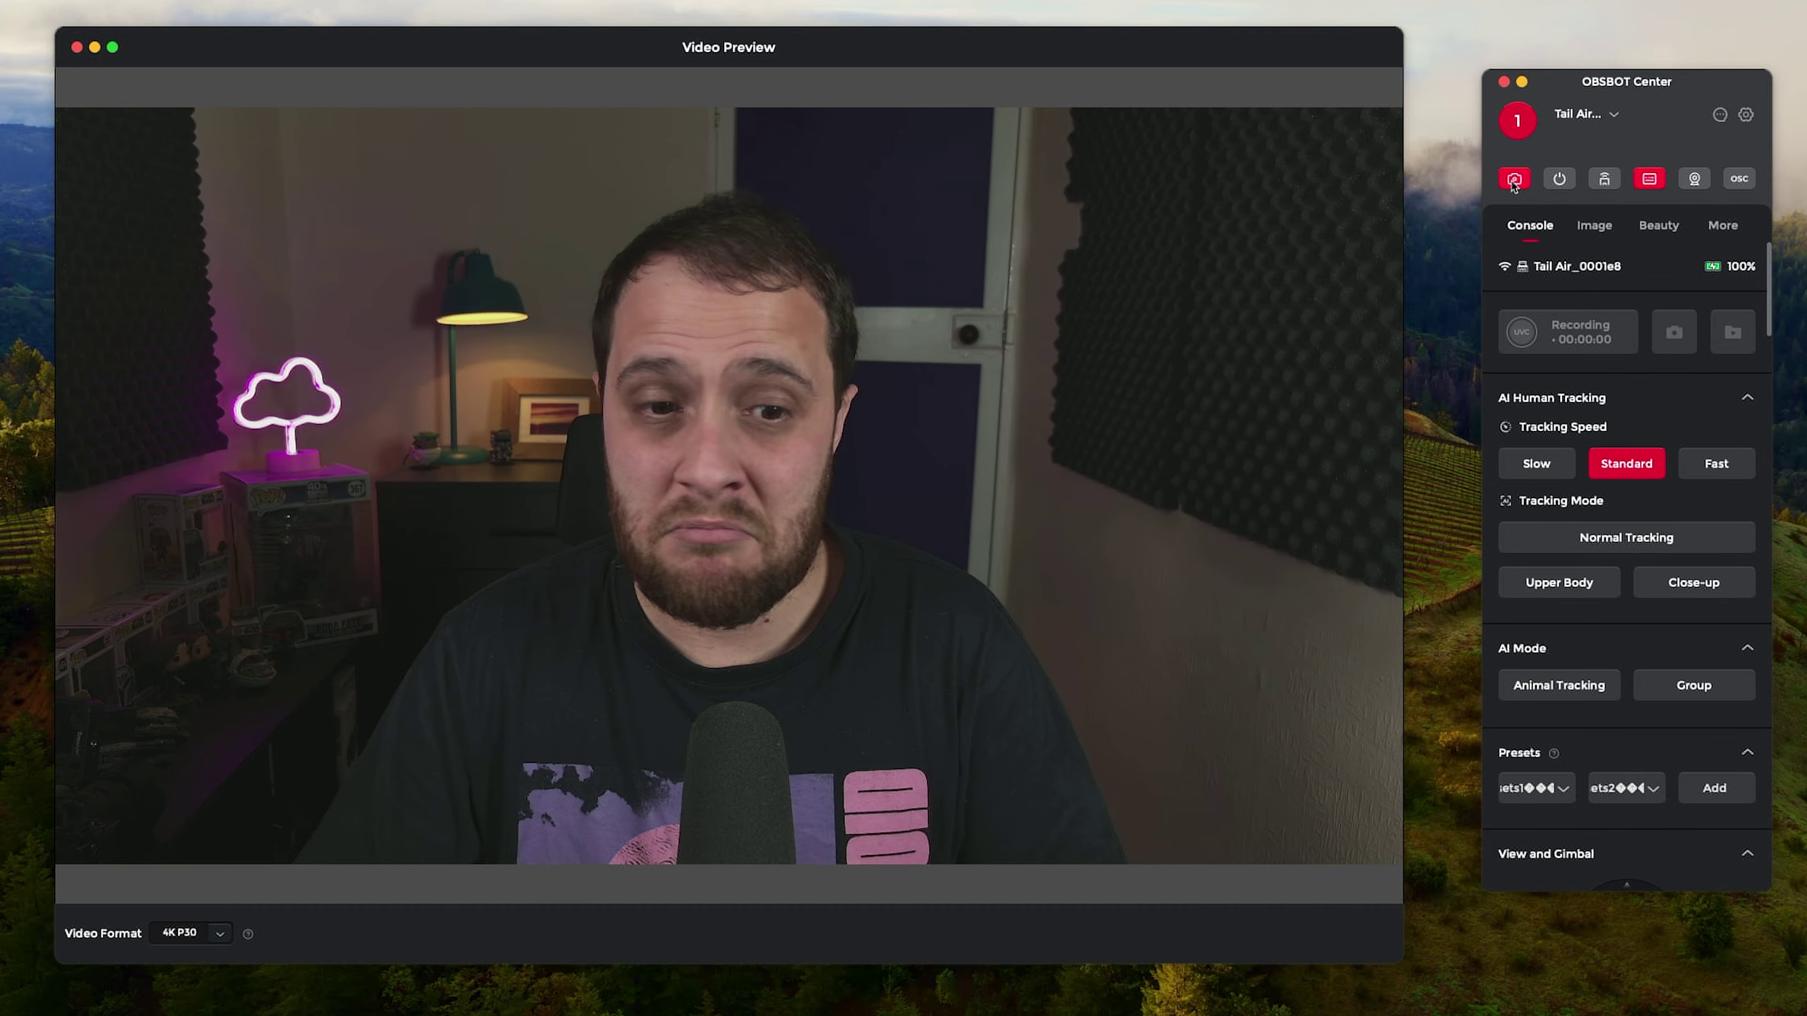
click(220, 935)
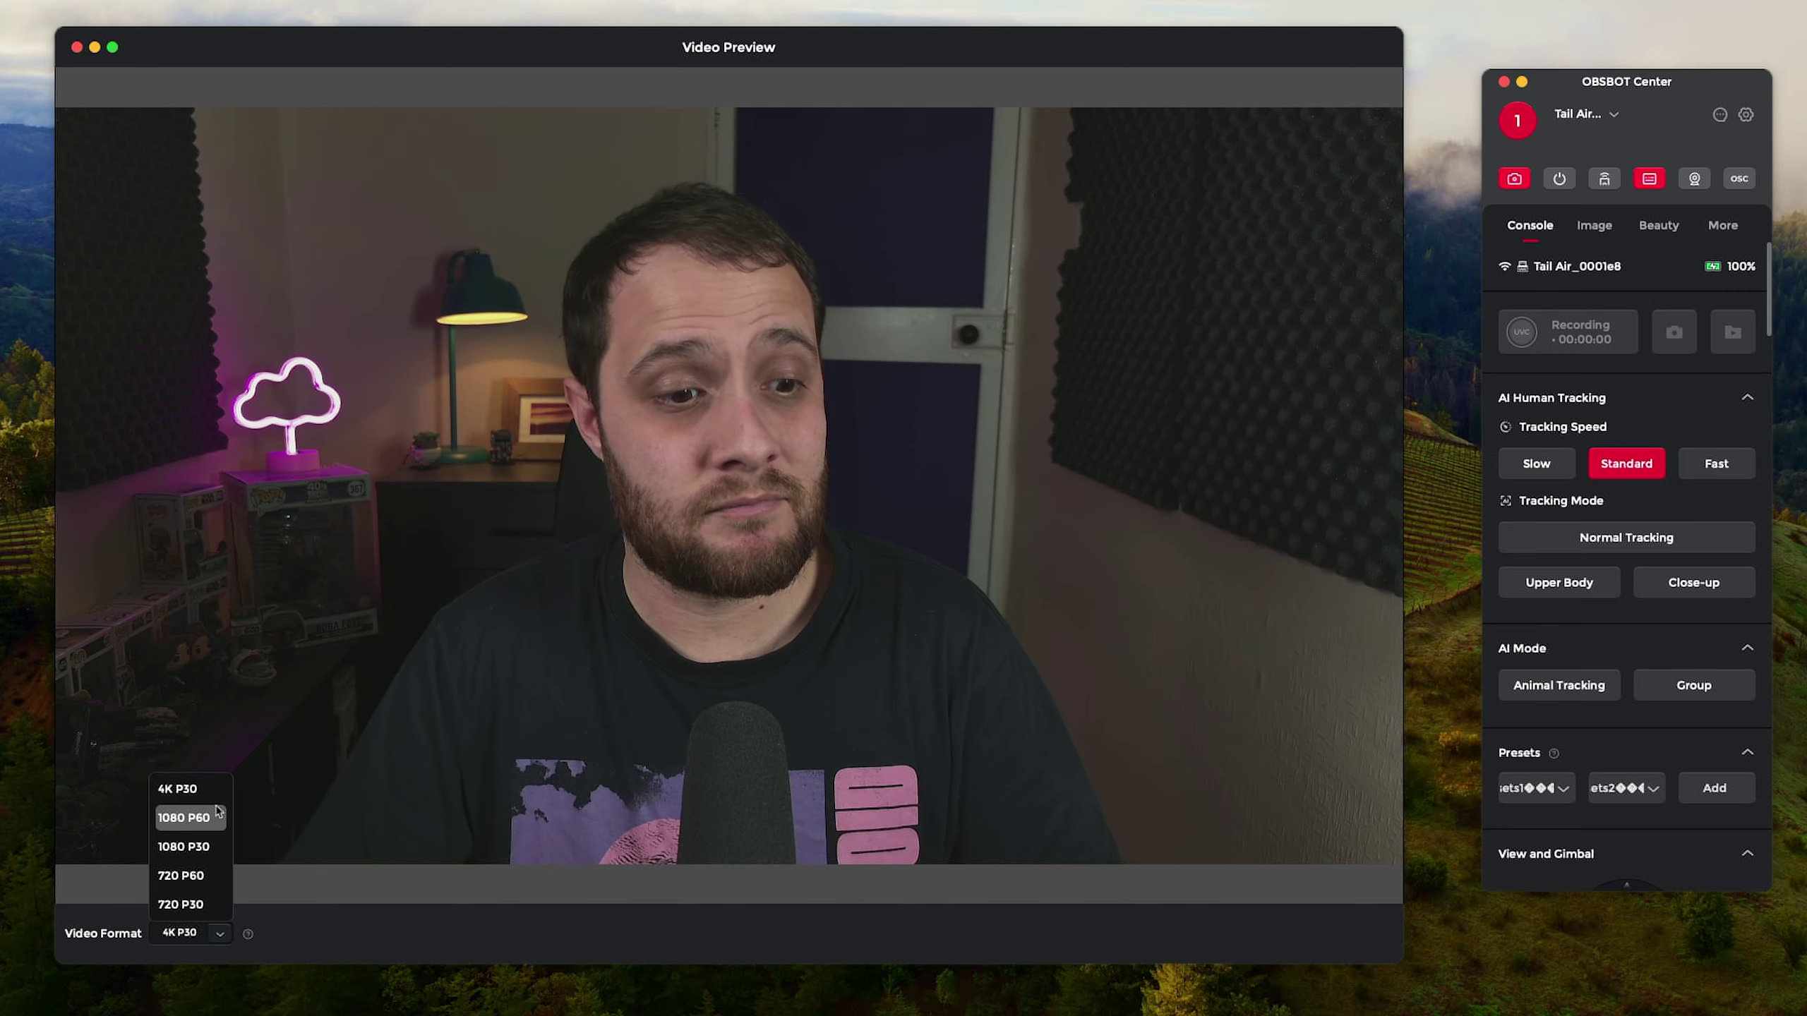
click(403, 952)
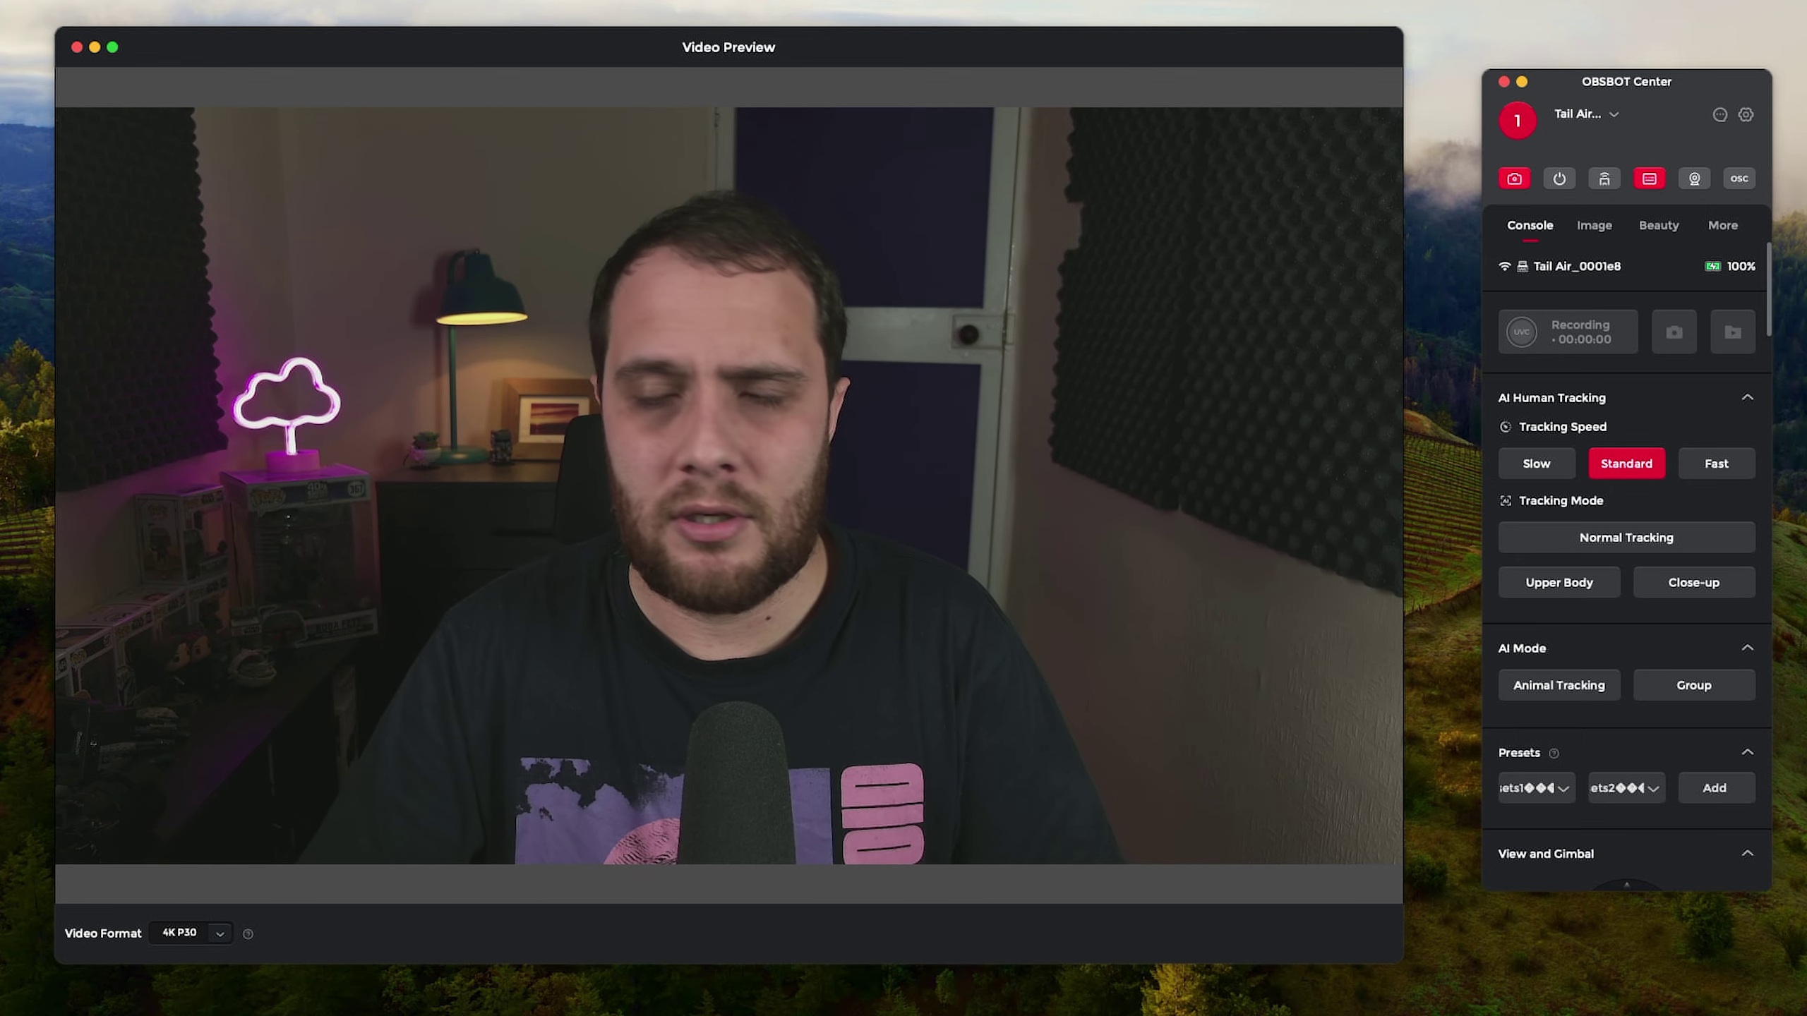
click(1744, 116)
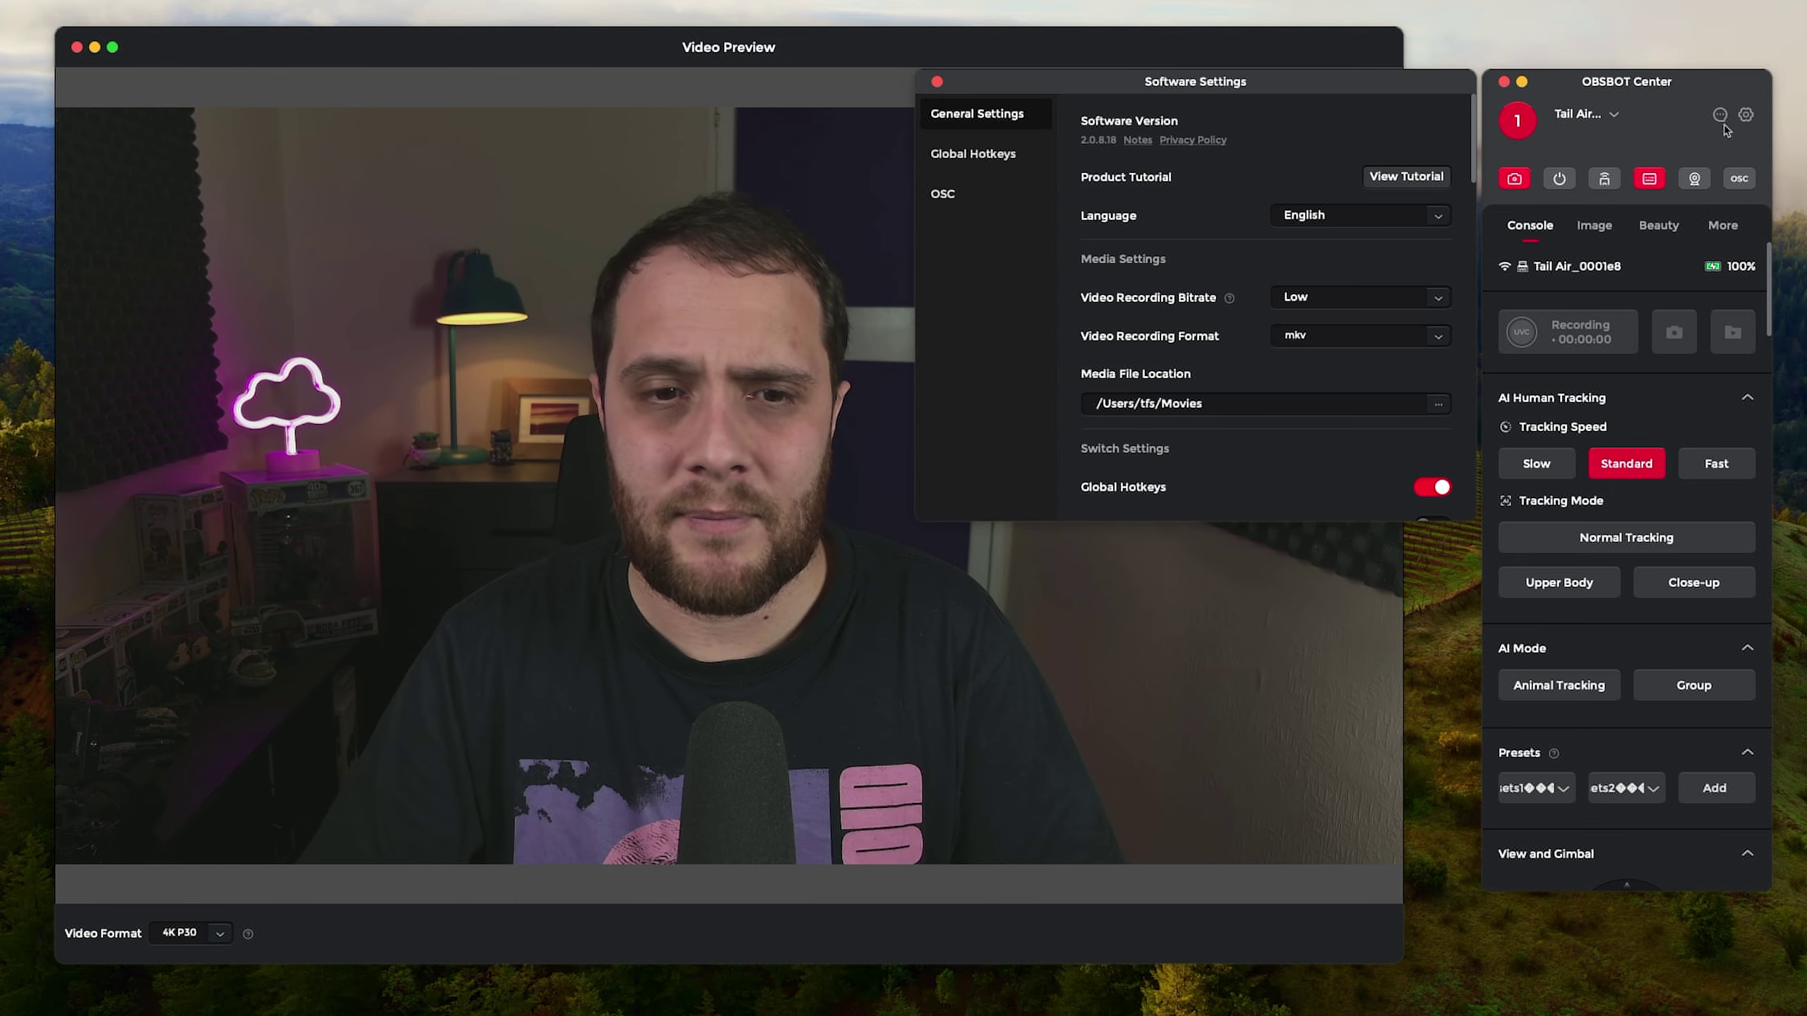
click(969, 157)
click(961, 193)
click(973, 154)
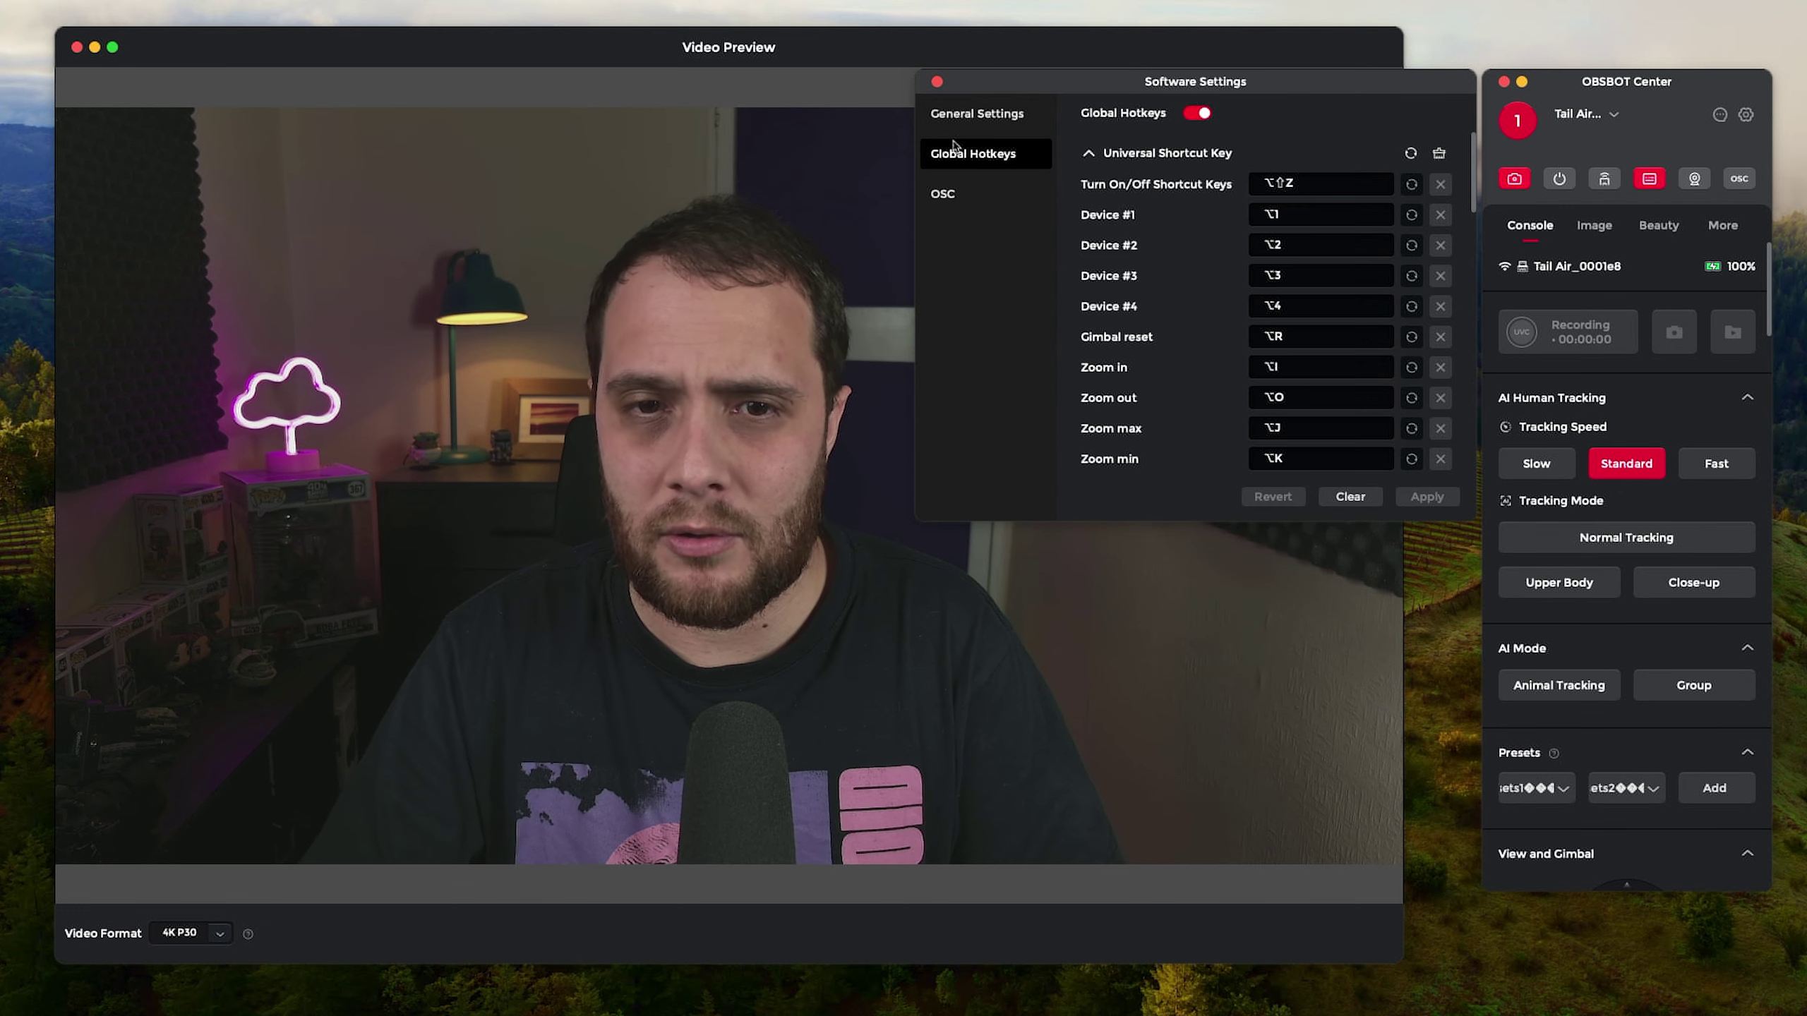
click(976, 113)
scroll(1290, 378, down, 1)
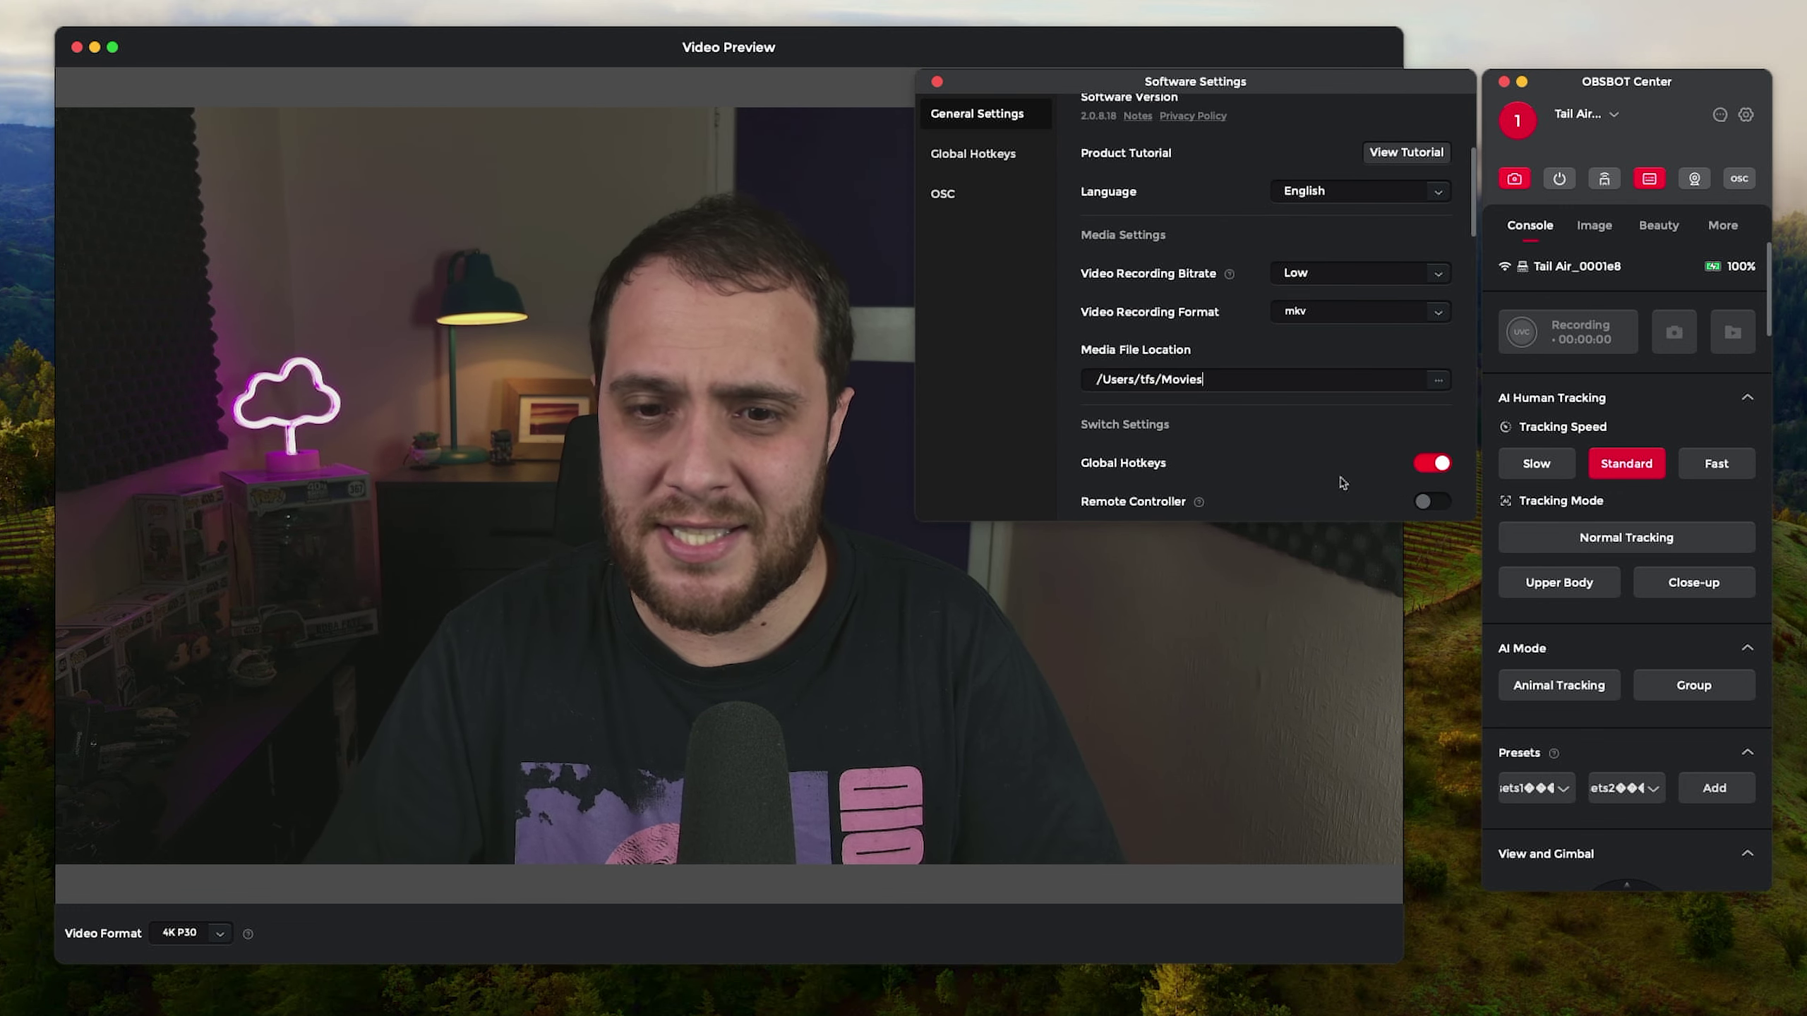
click(991, 160)
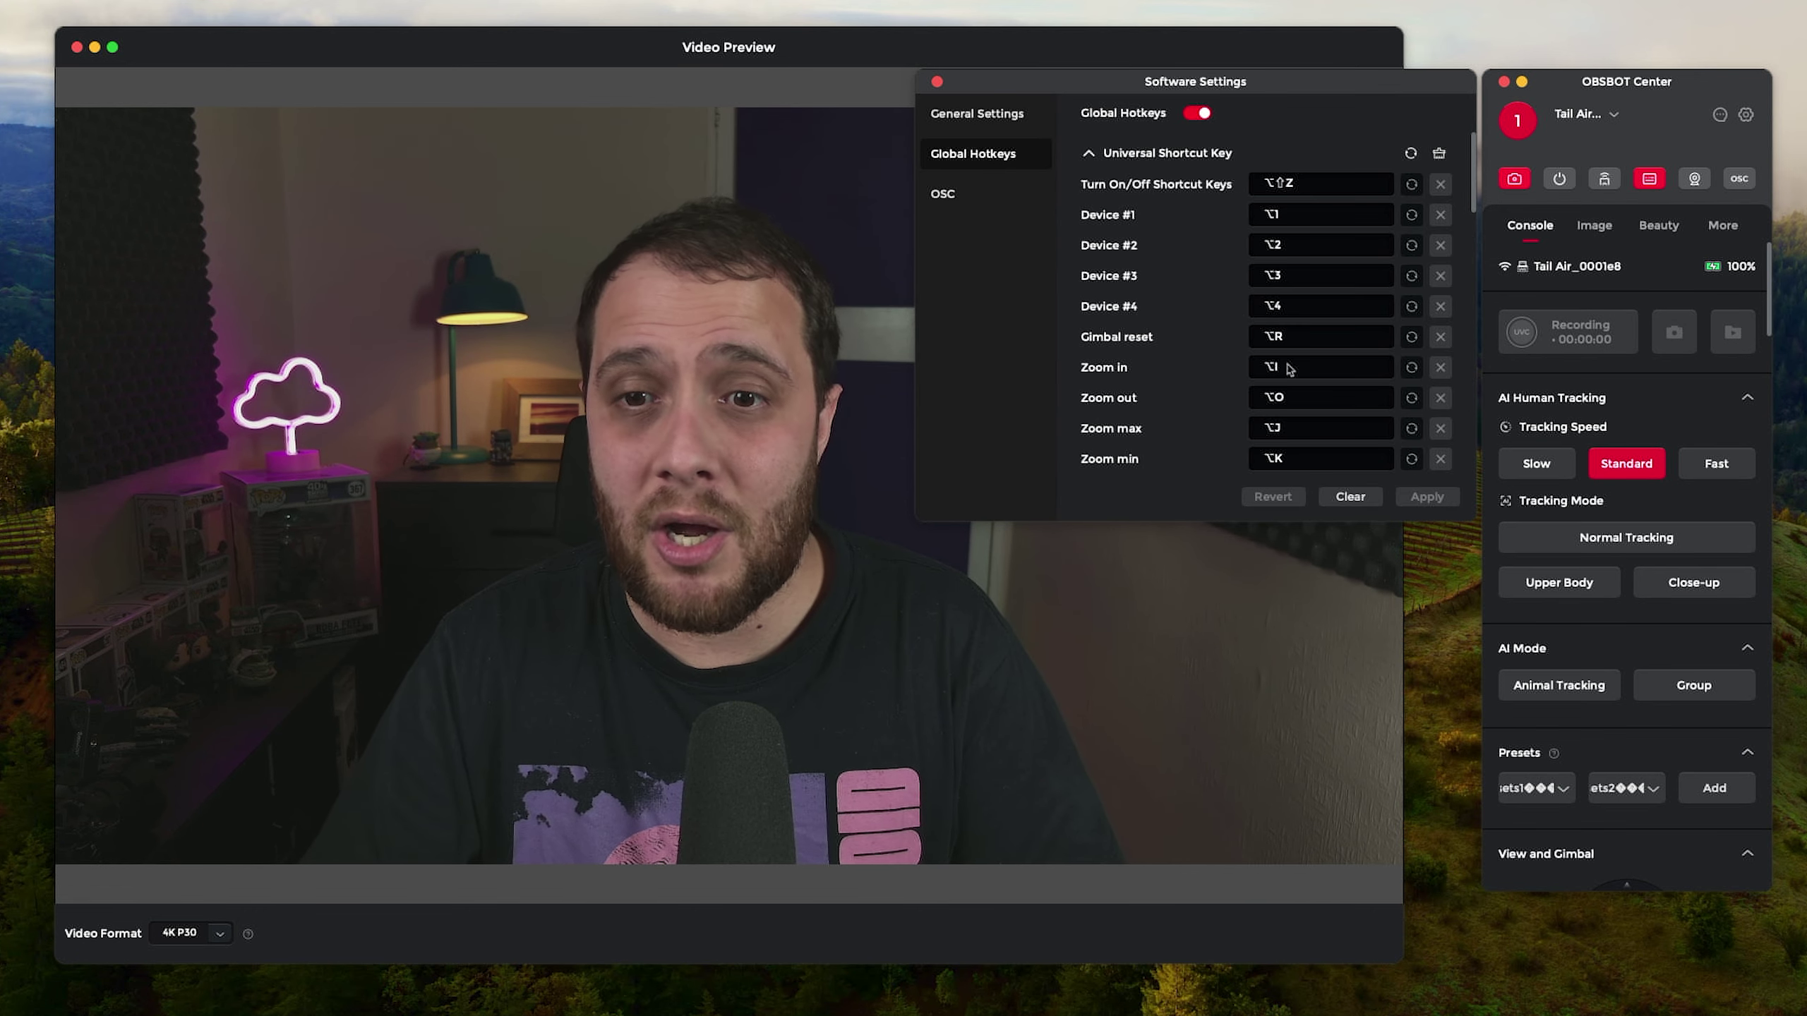
click(936, 82)
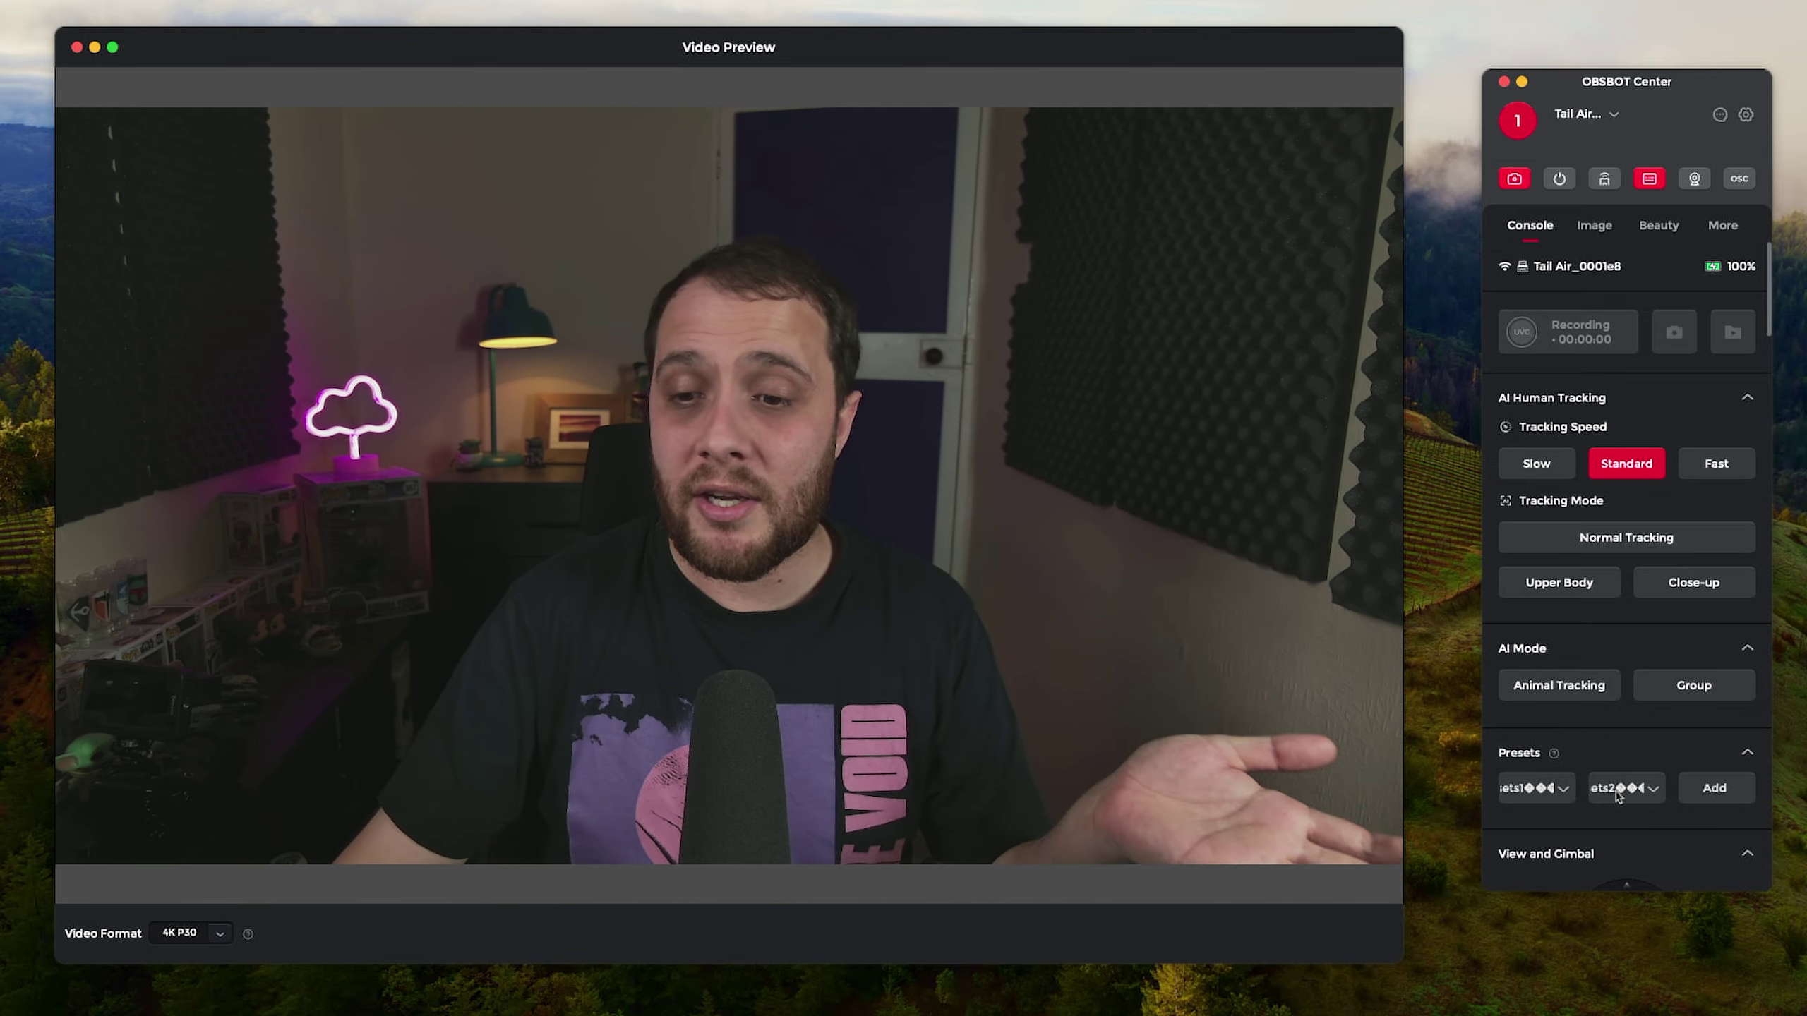
scroll(1636, 712, down, 4)
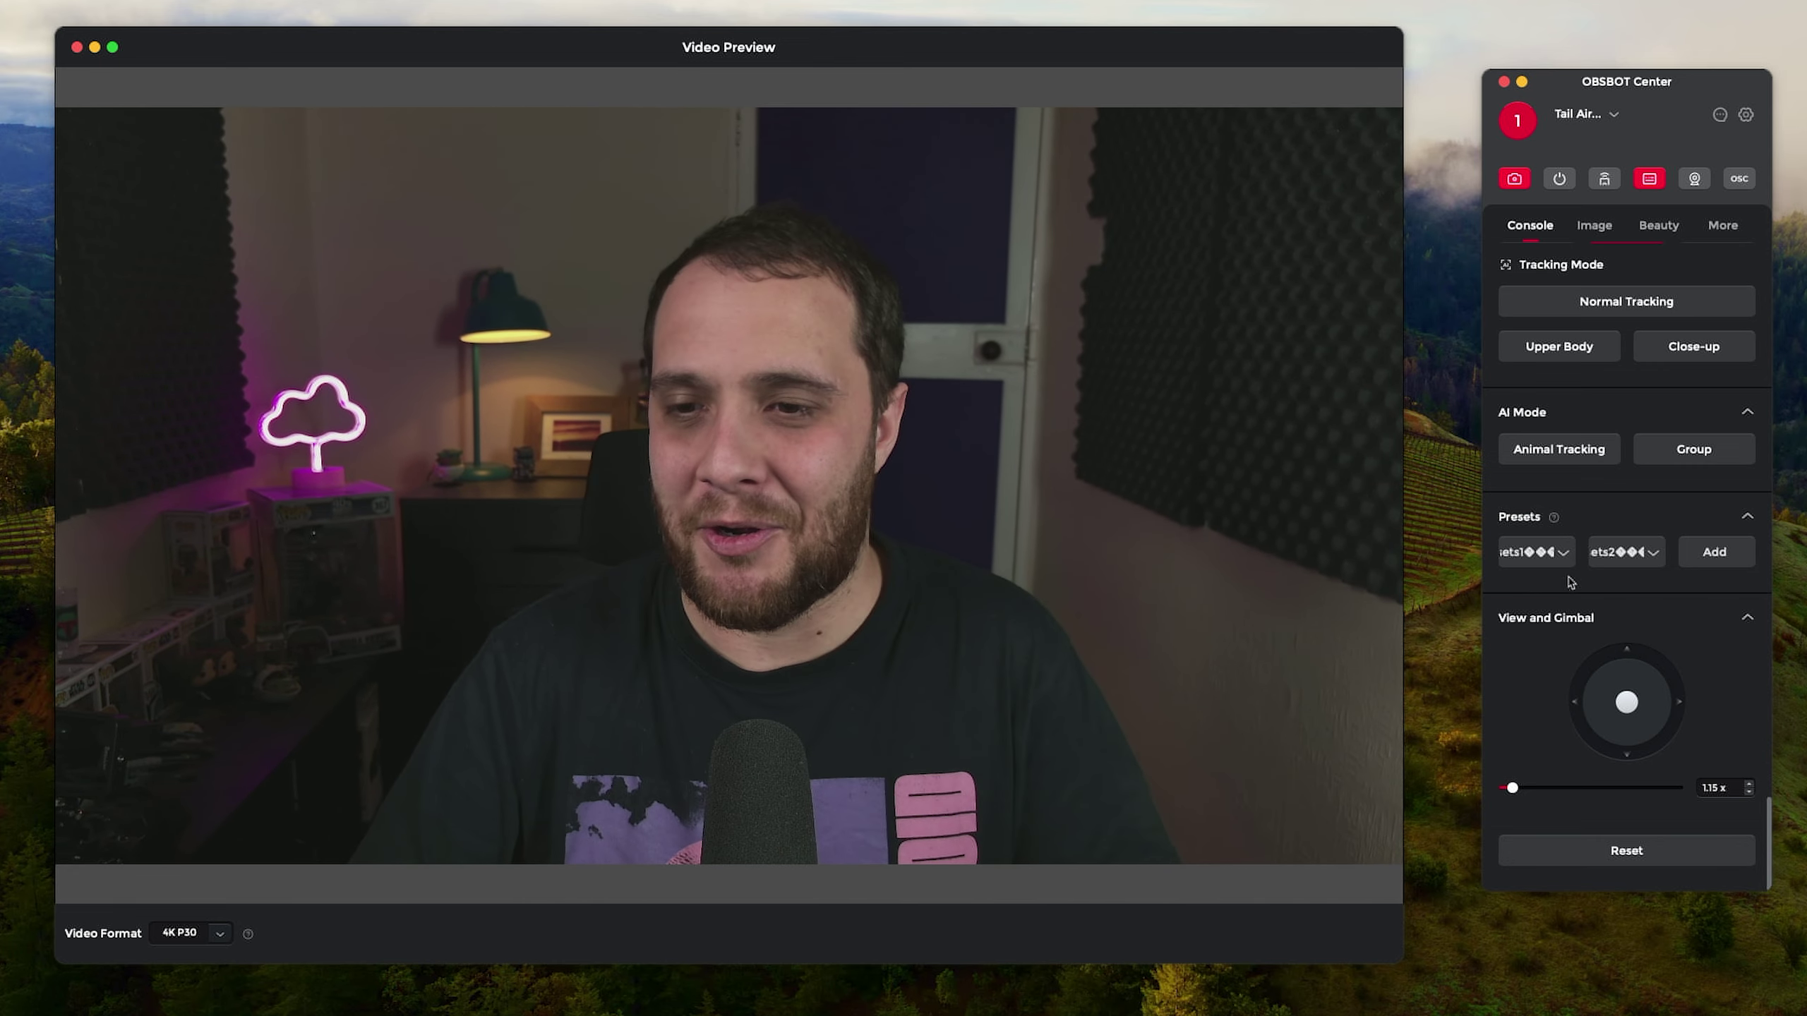
click(1625, 861)
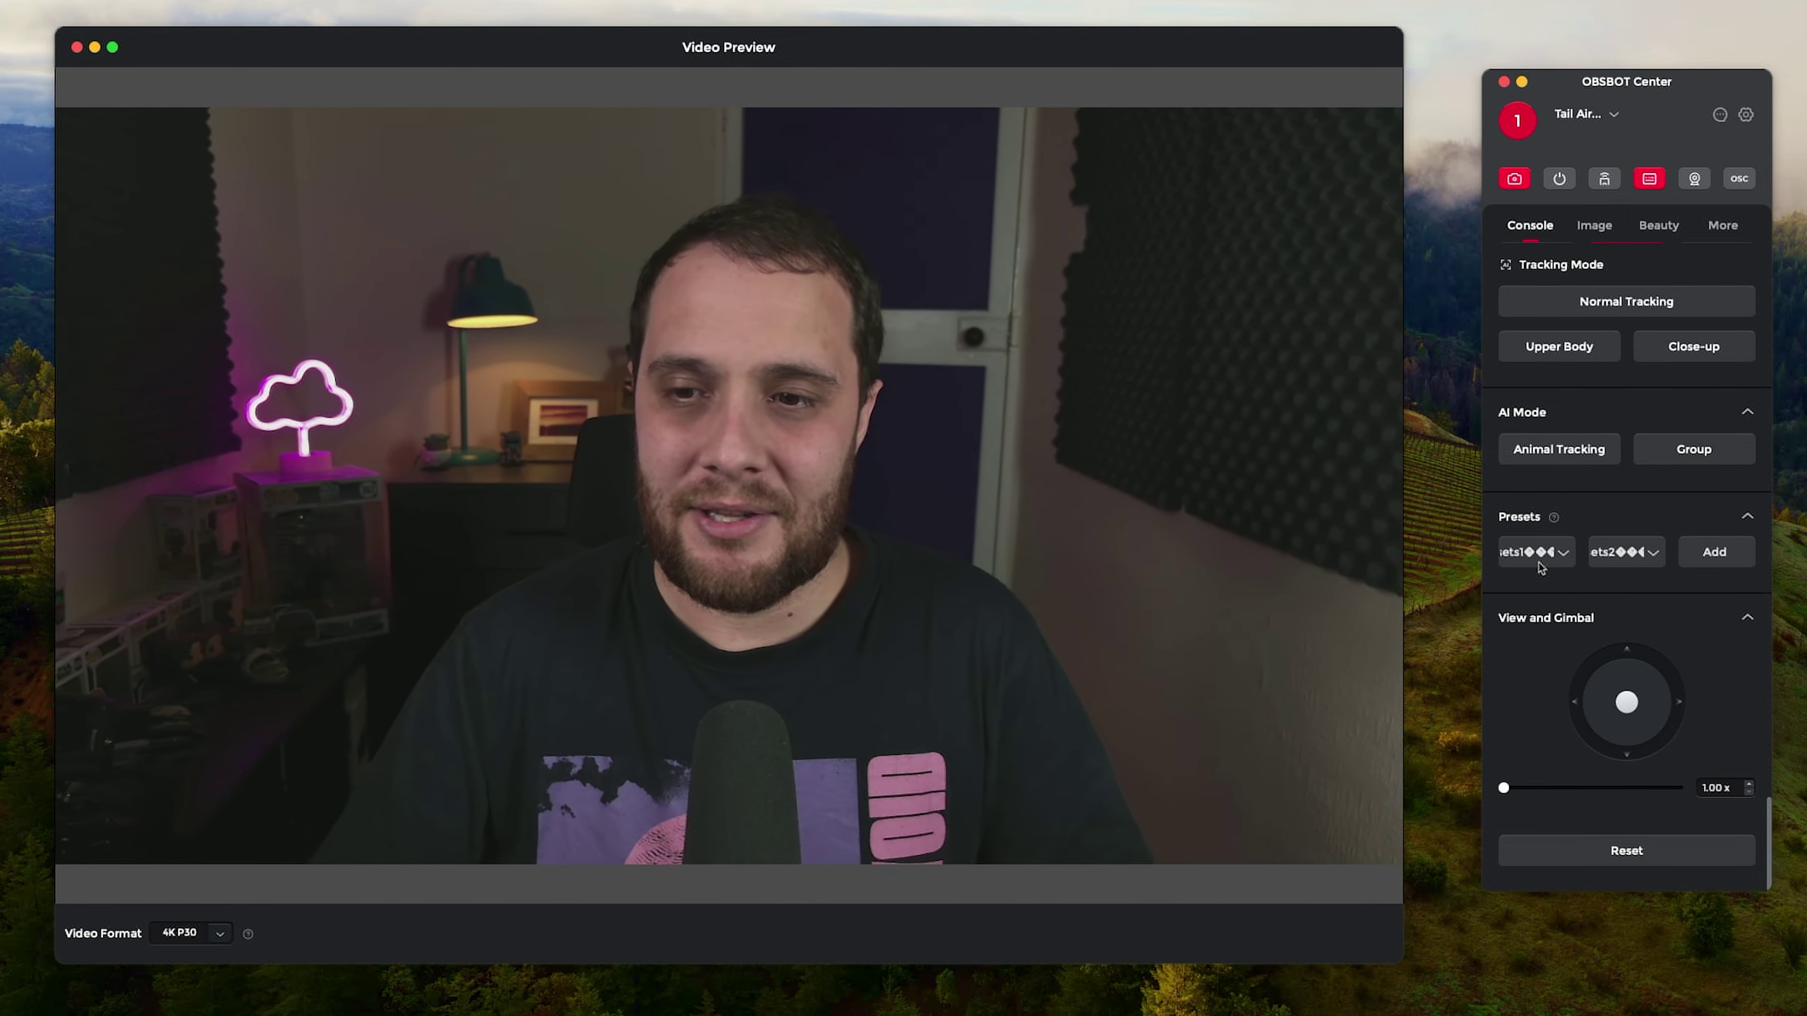
scroll(1565, 590, up, 4)
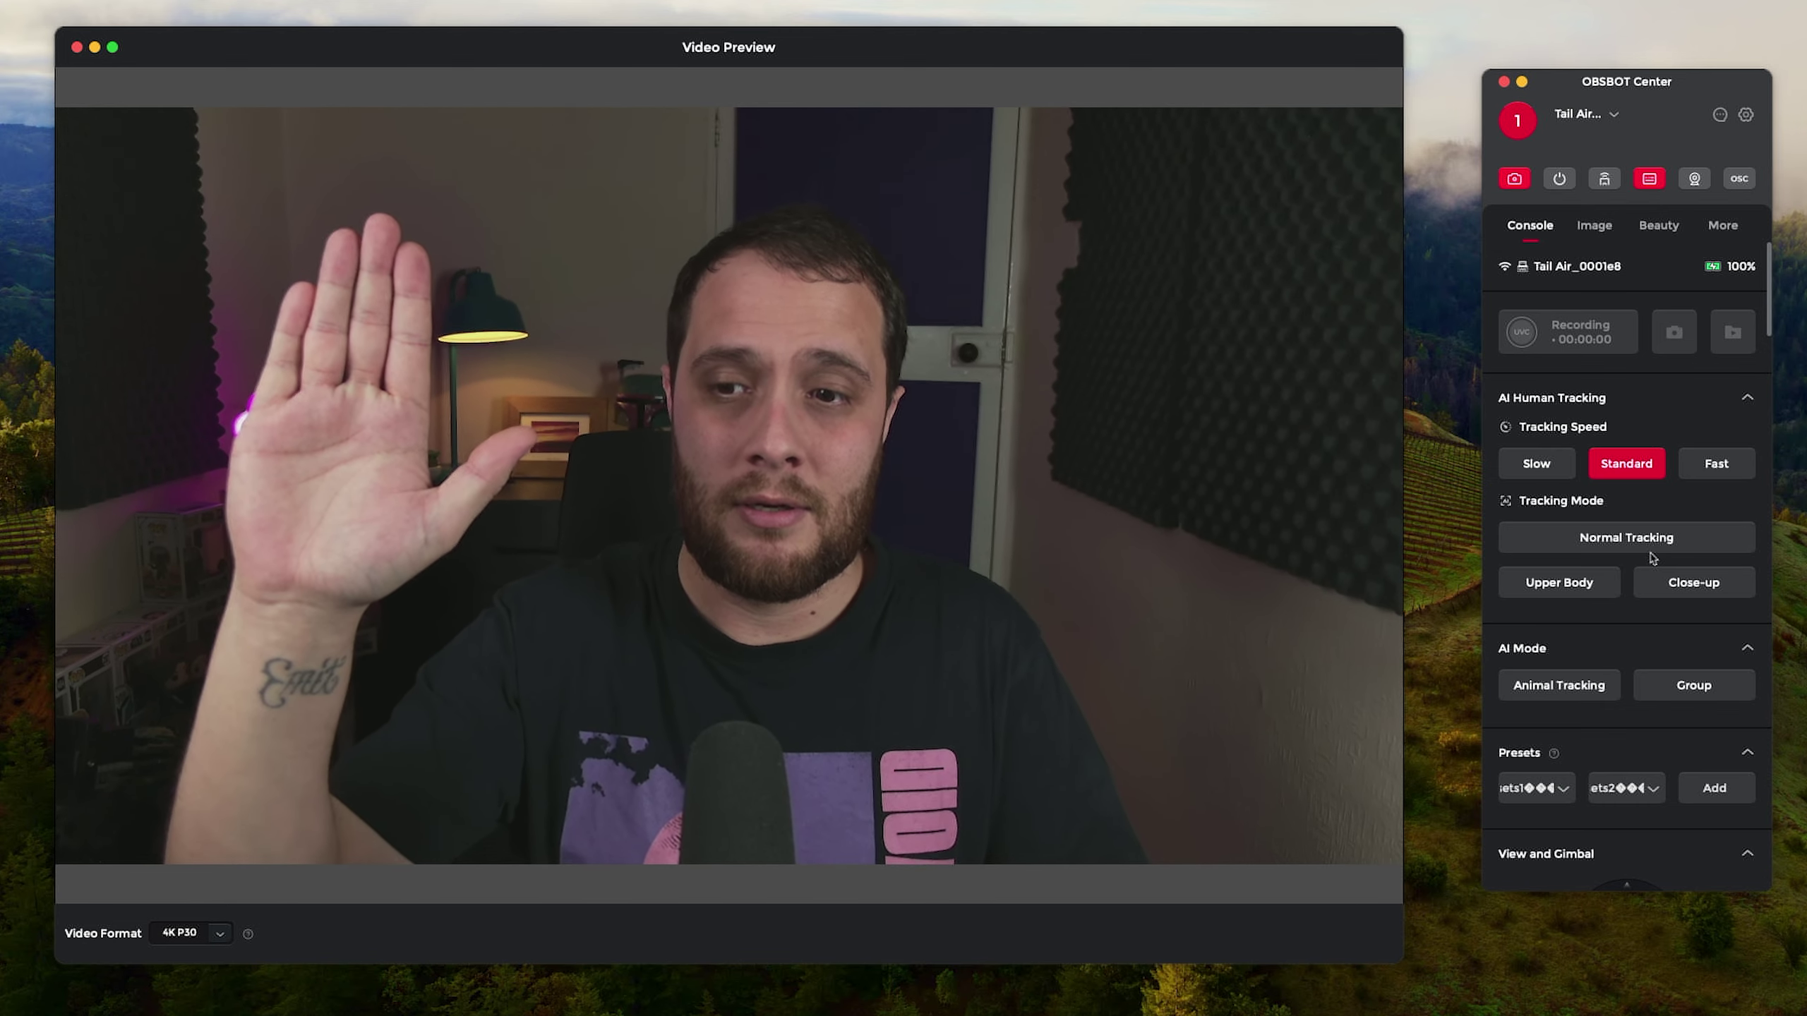
Try Normal Tracking, then Close-up, then Upper Body framing.
click(1650, 552)
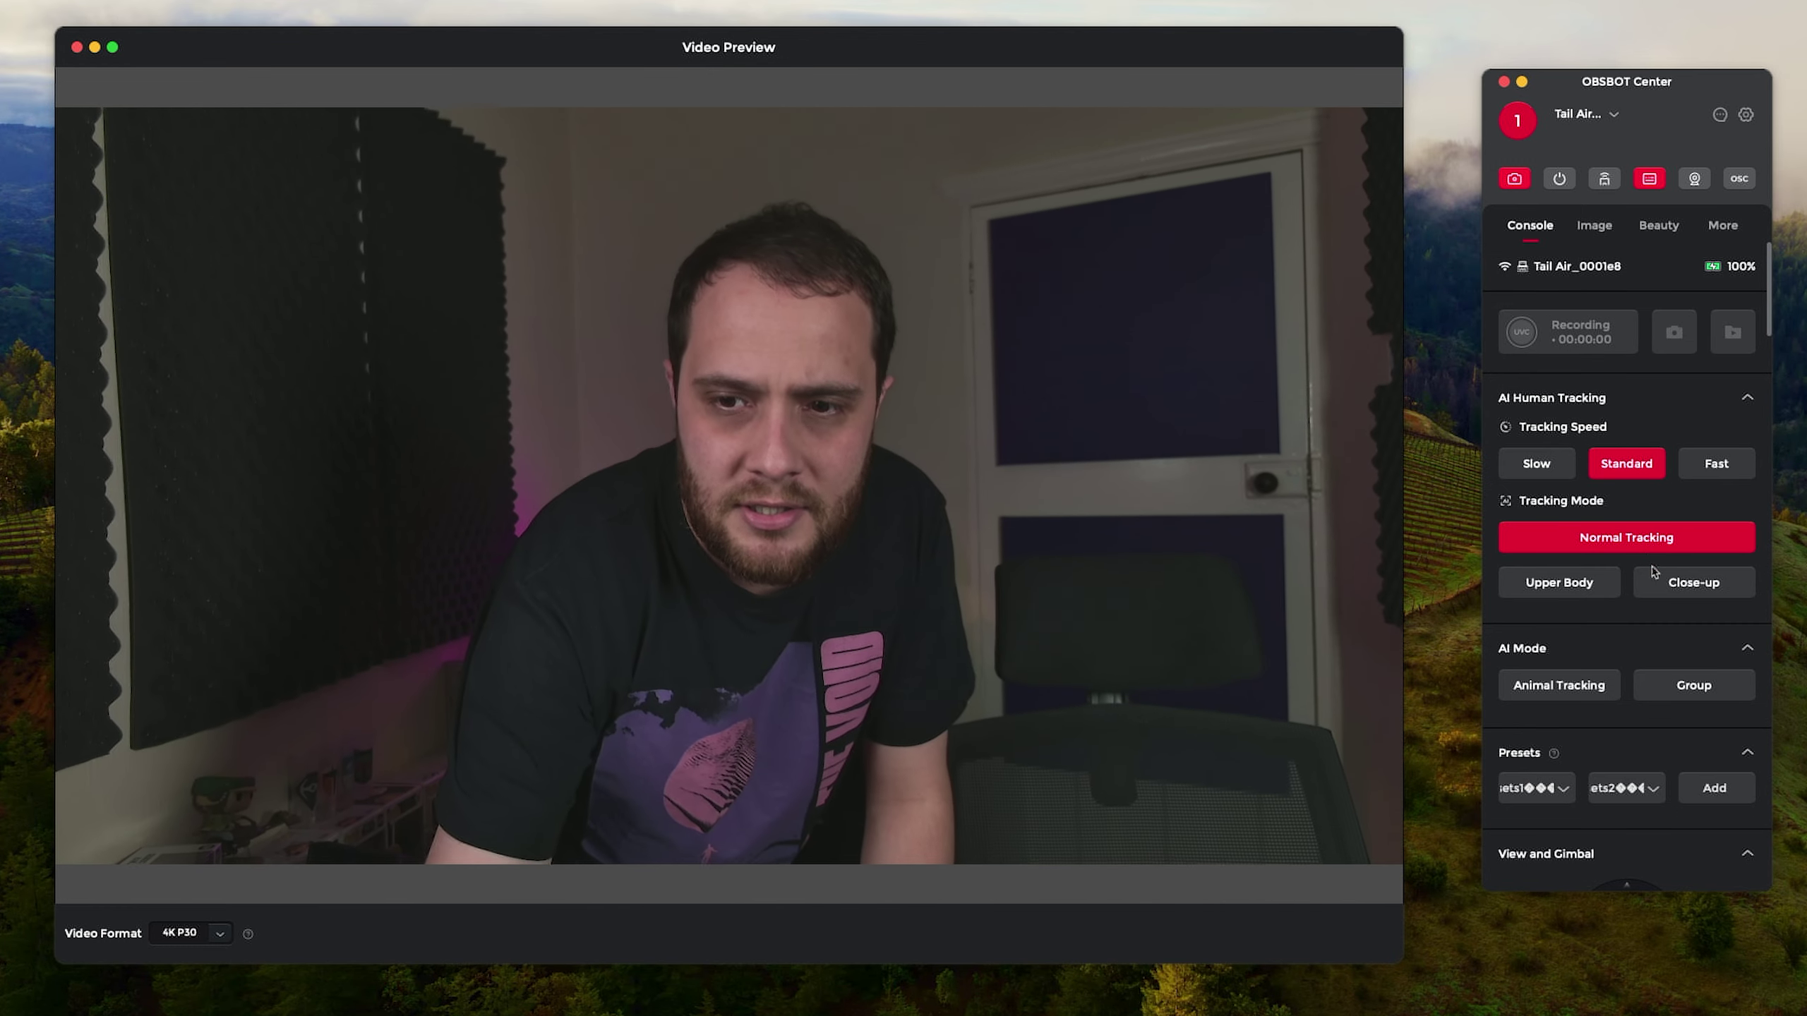
click(1657, 582)
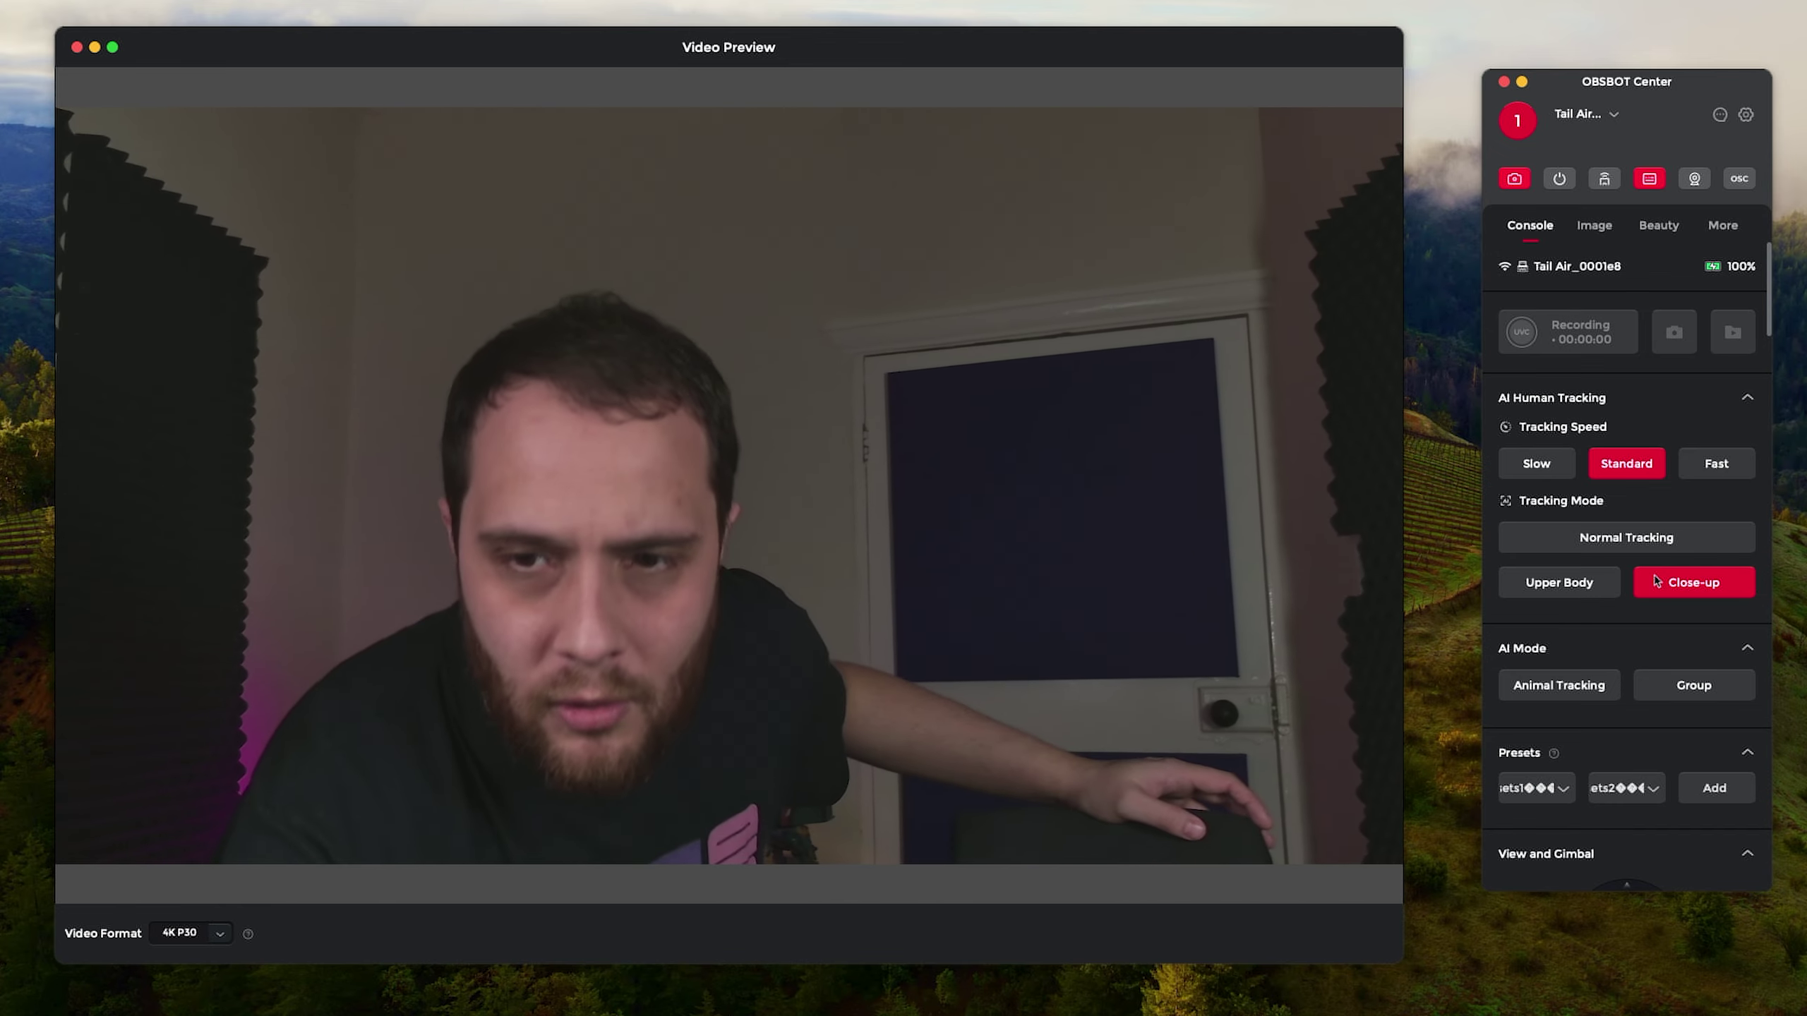
click(1587, 584)
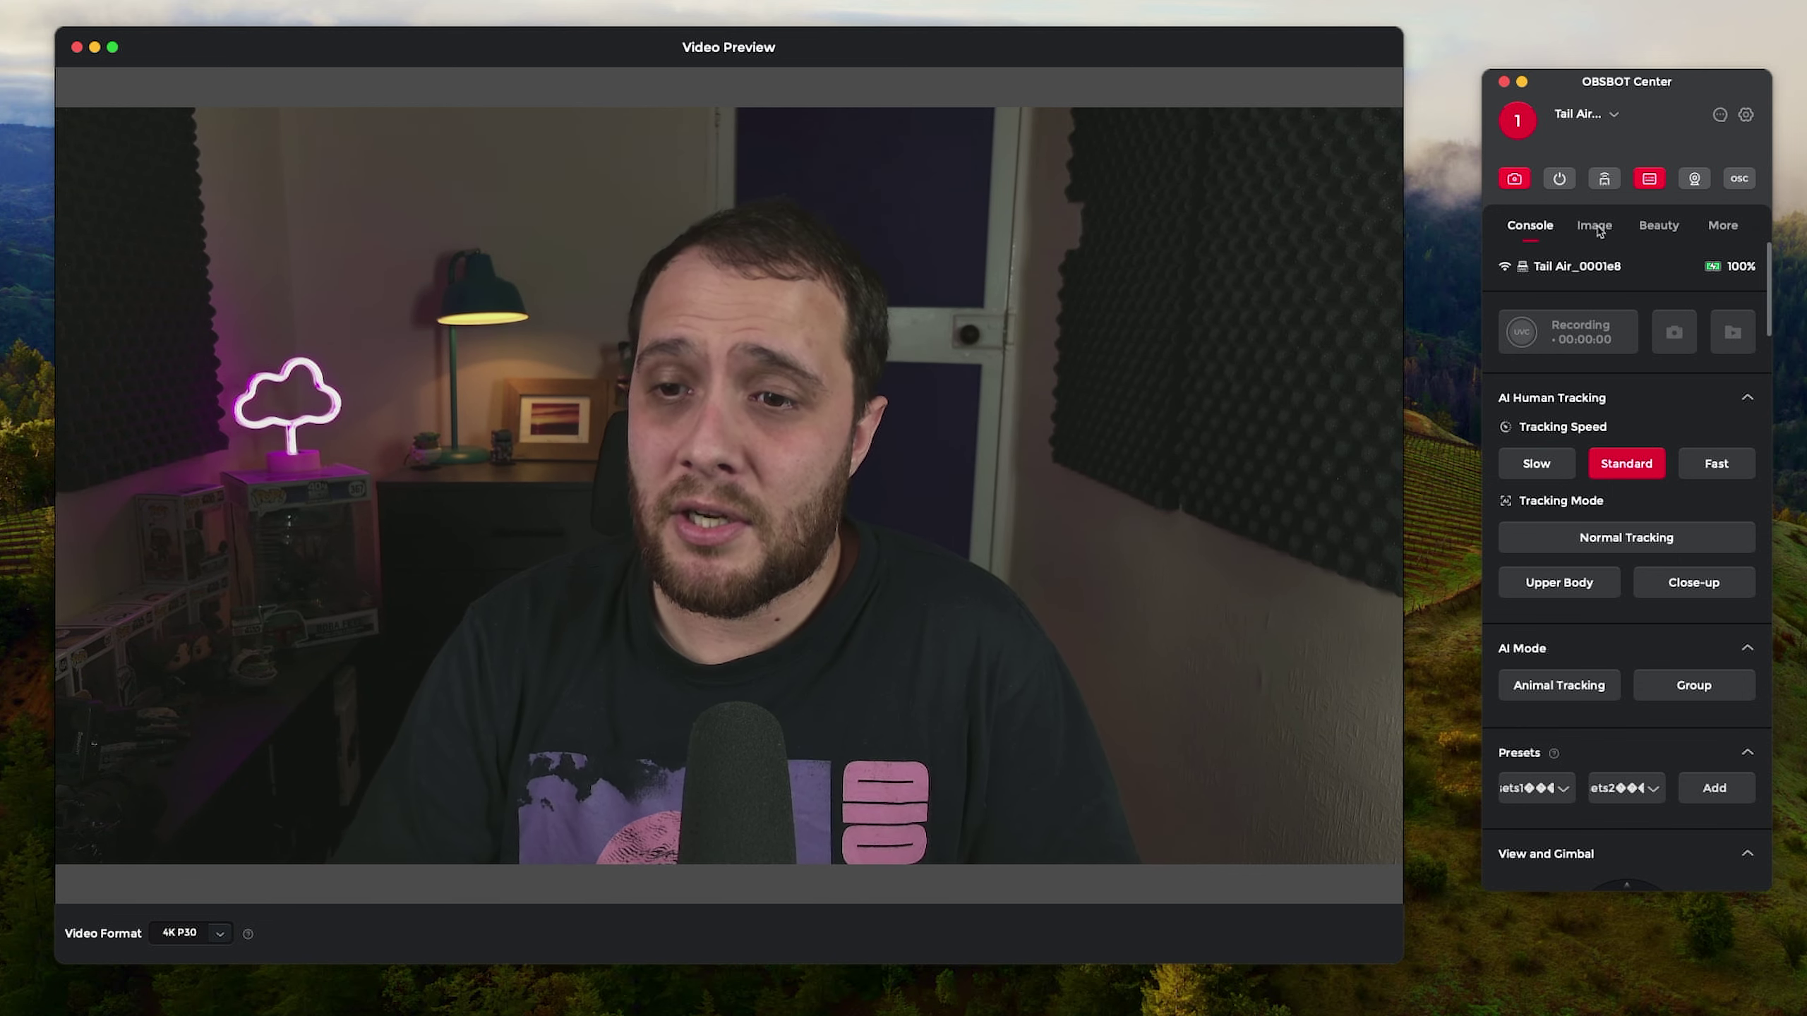
Show the Image settings with HDR, anti-flicker and white balance.
scroll(1655, 275, down, 2)
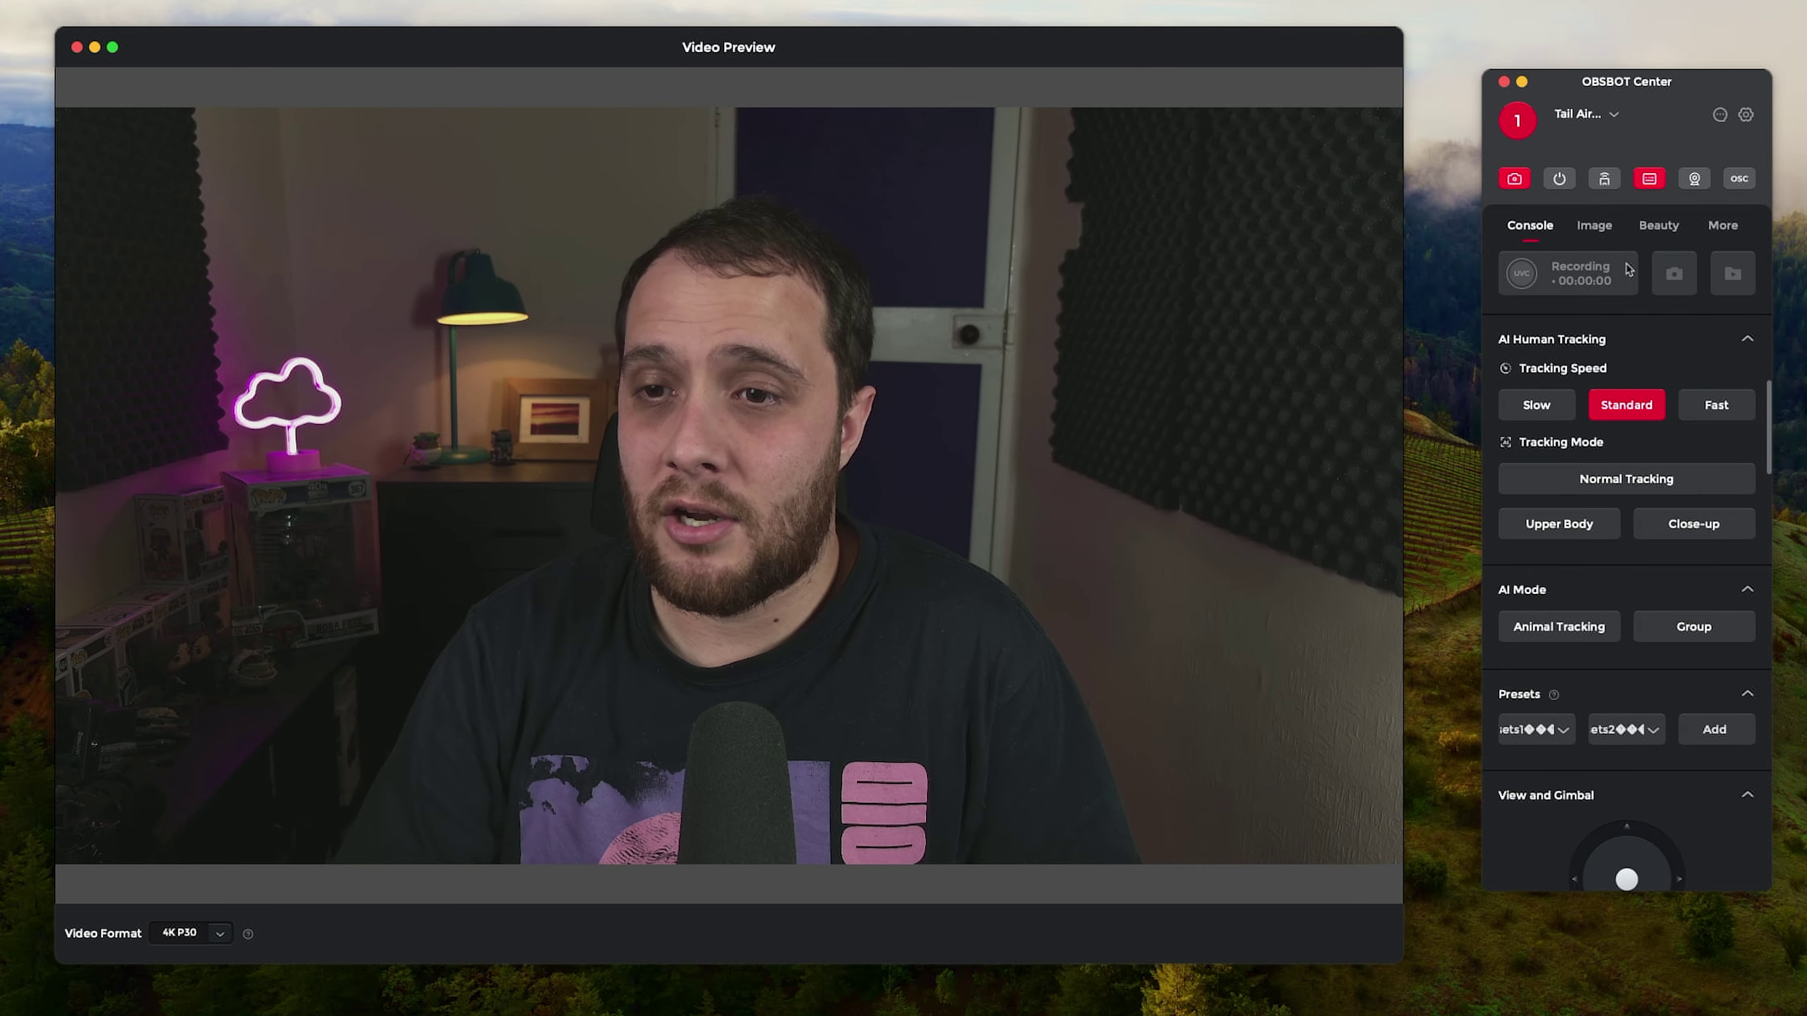
click(1594, 226)
scroll(1561, 318, up, 8)
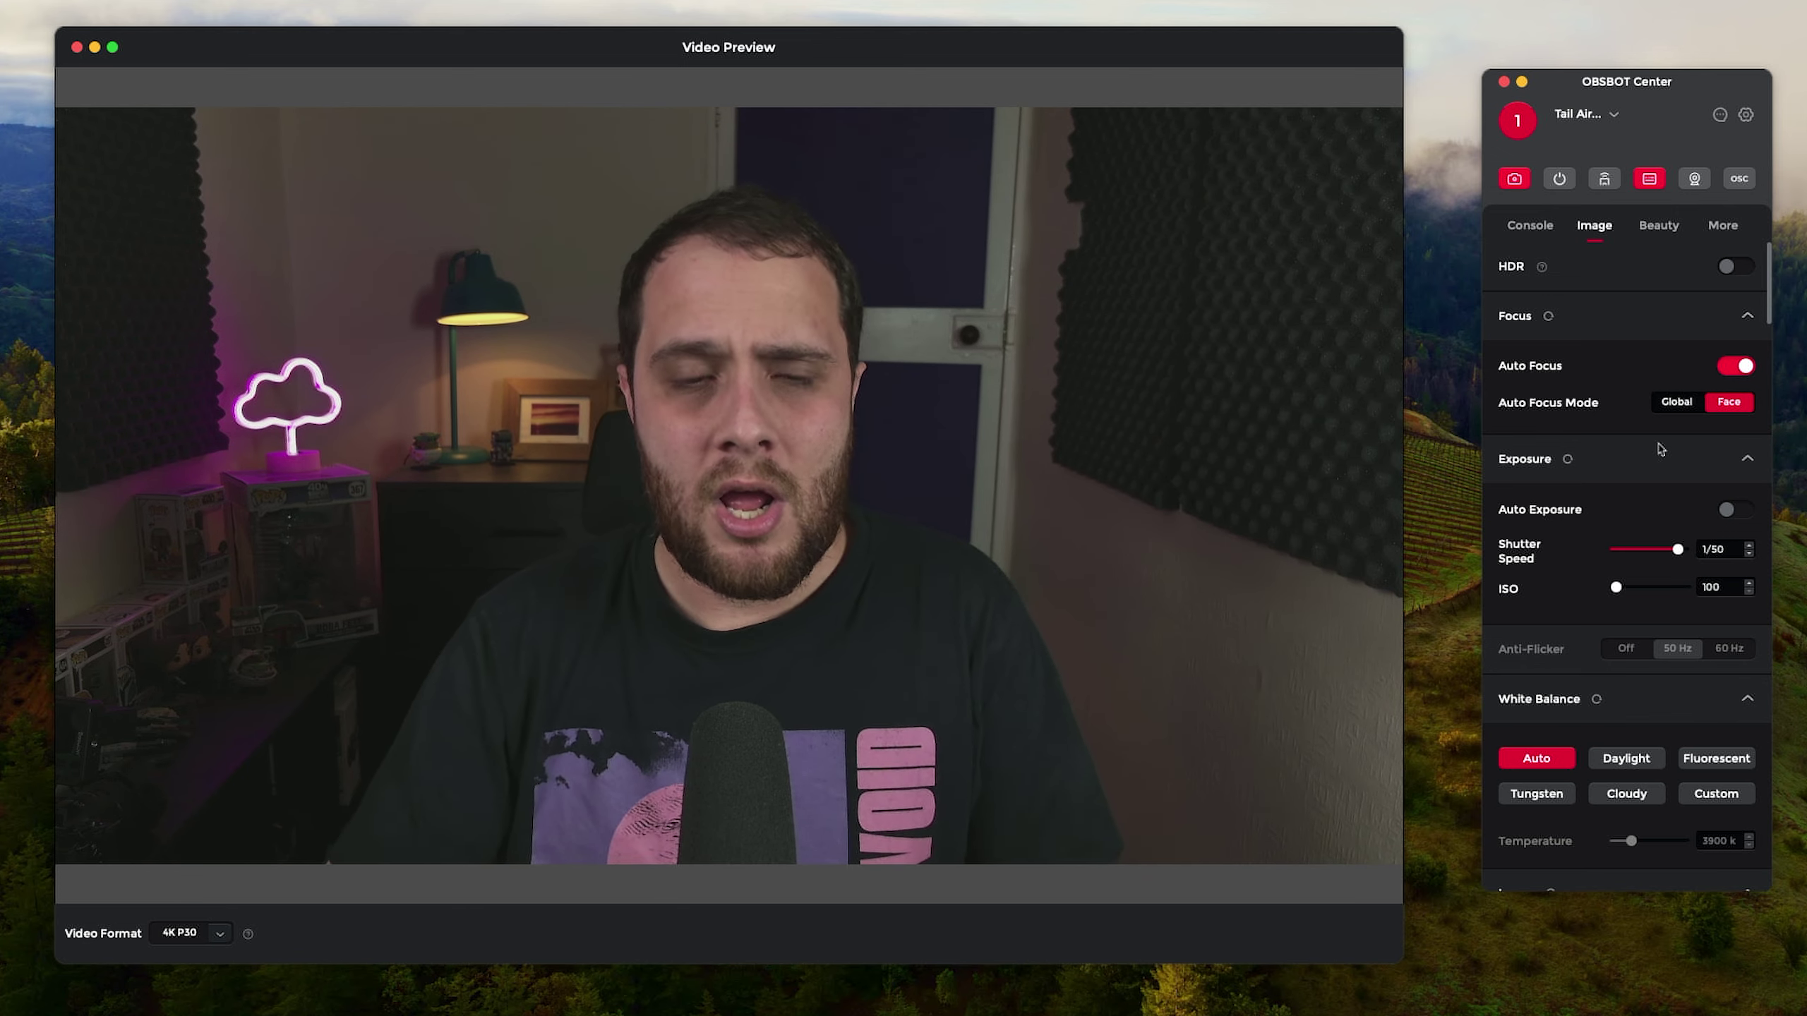
Switch on Auto Exposure in the Image settings.
click(1740, 510)
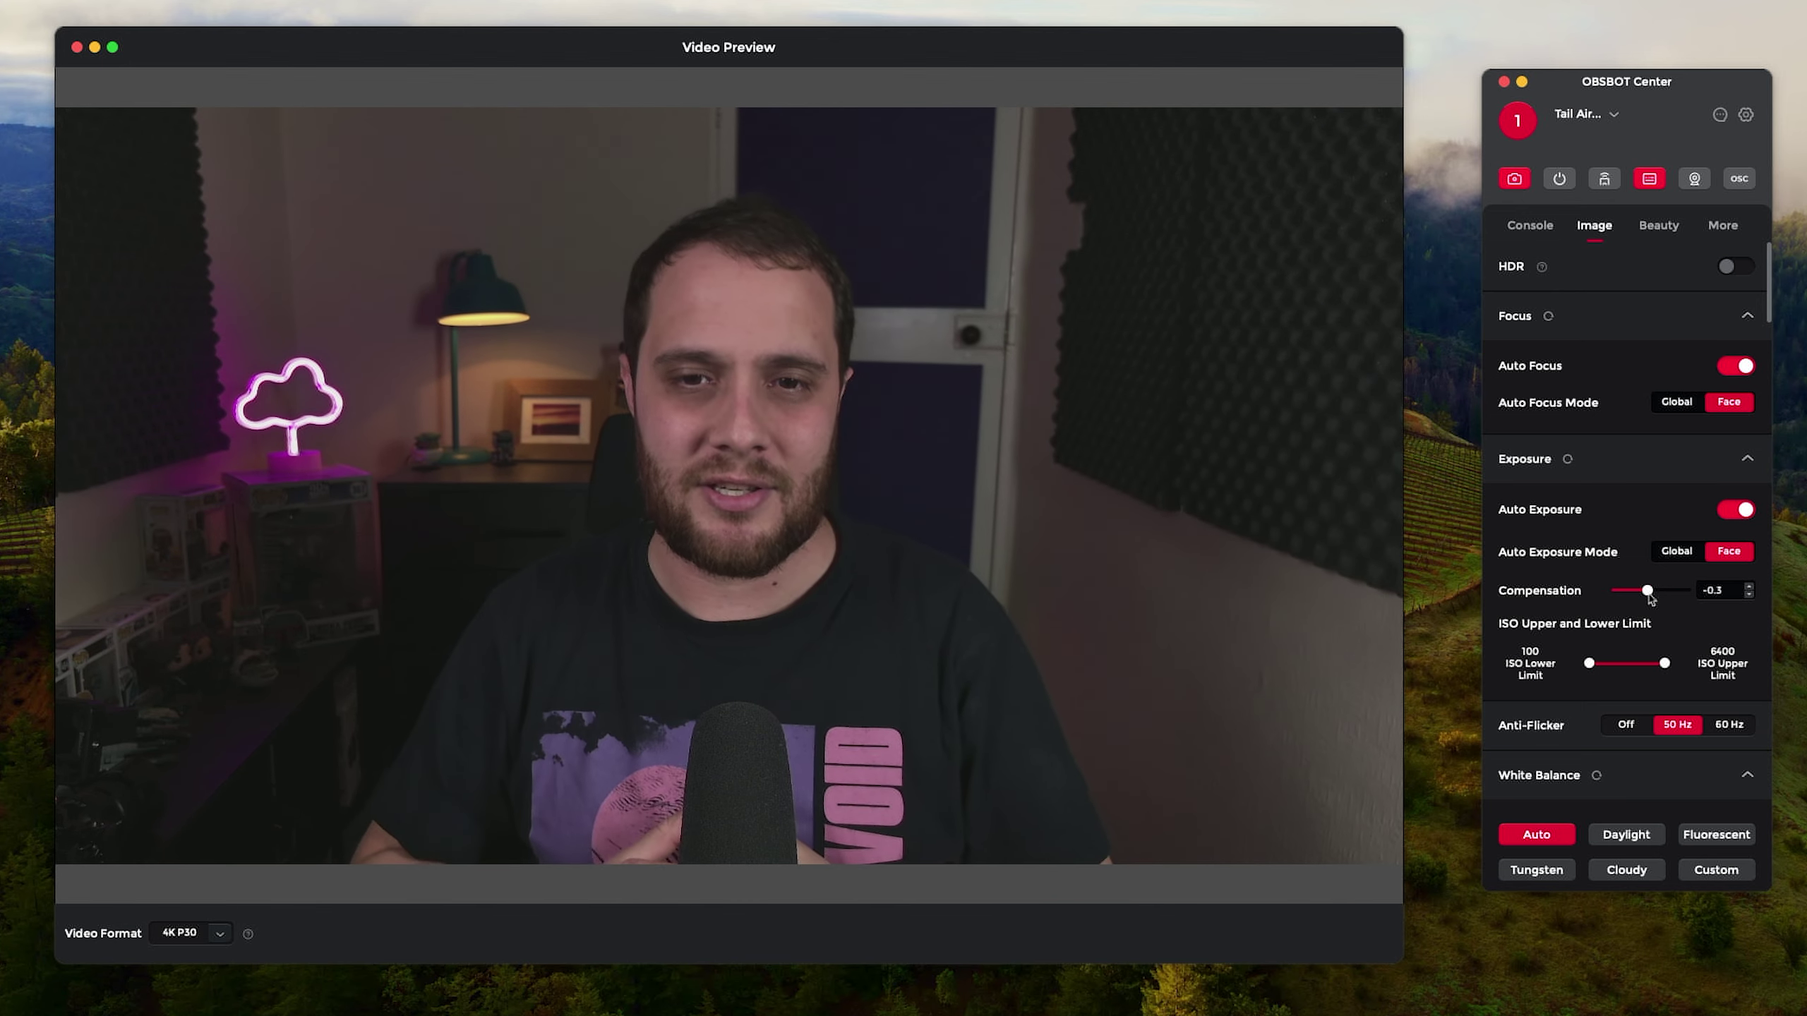
On the Console, enable Normal Tracking, try Close-up, then deselect Close-up.
click(1530, 226)
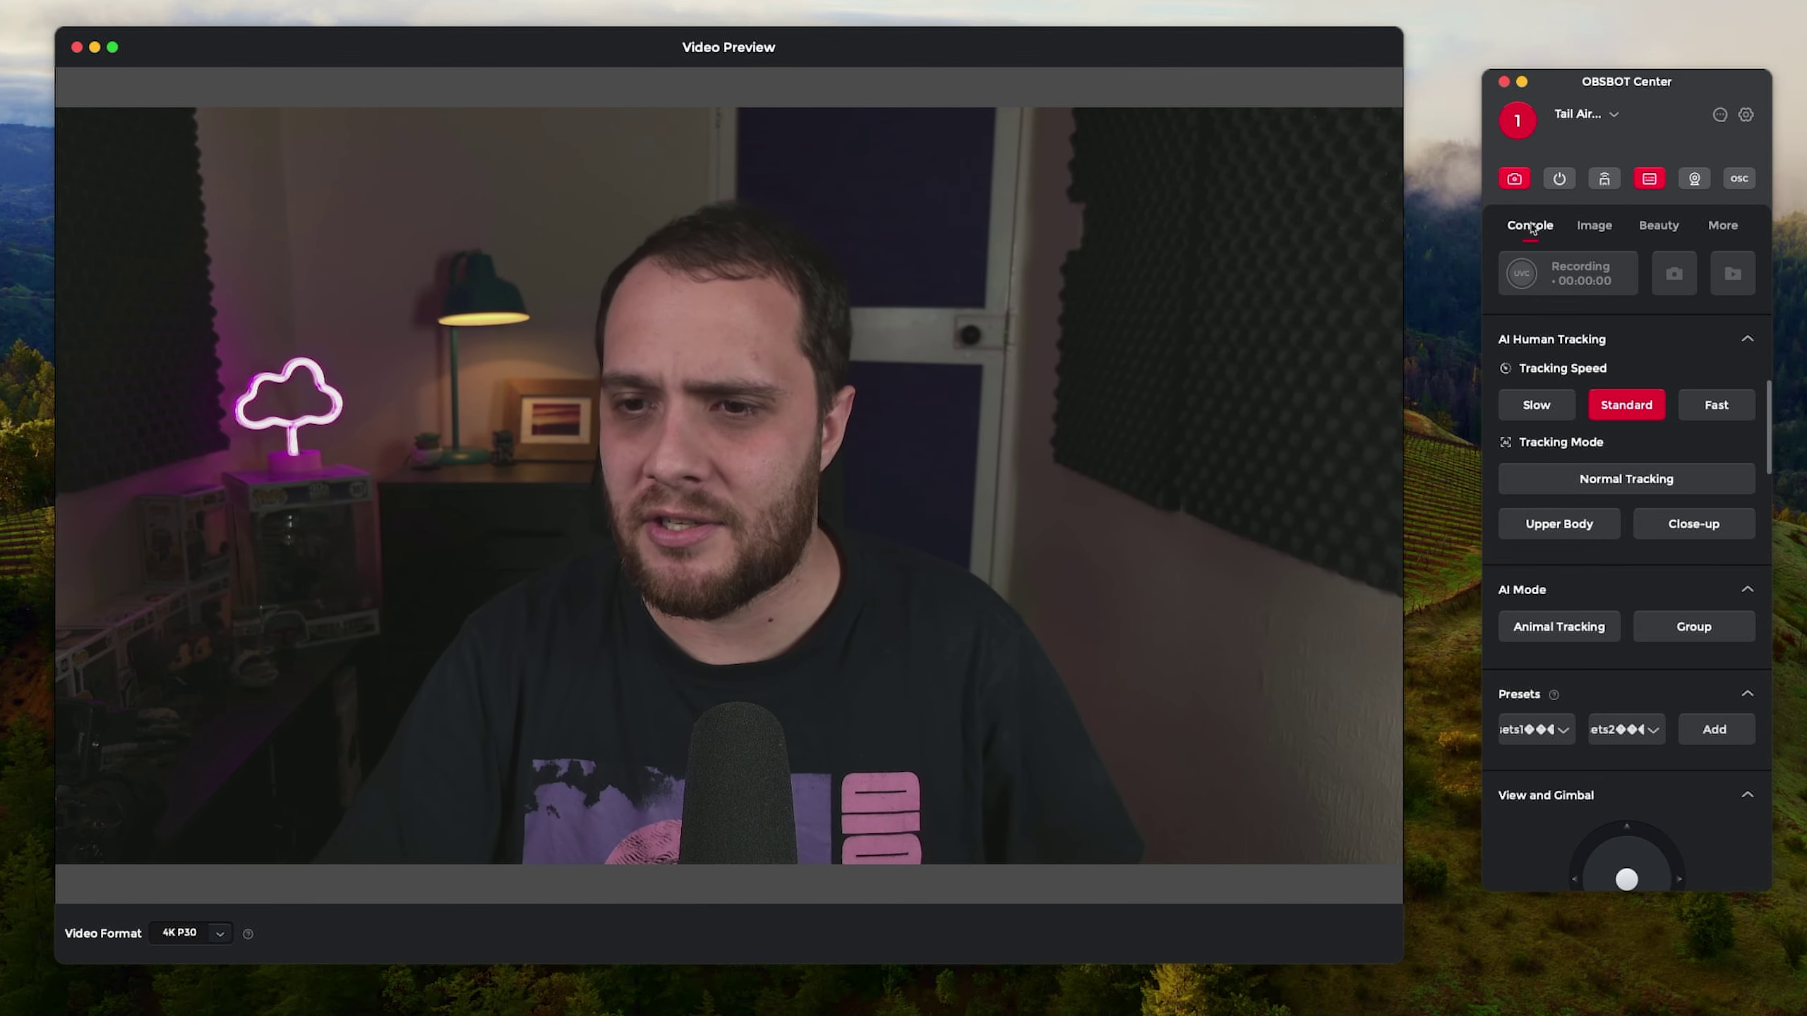
click(1610, 481)
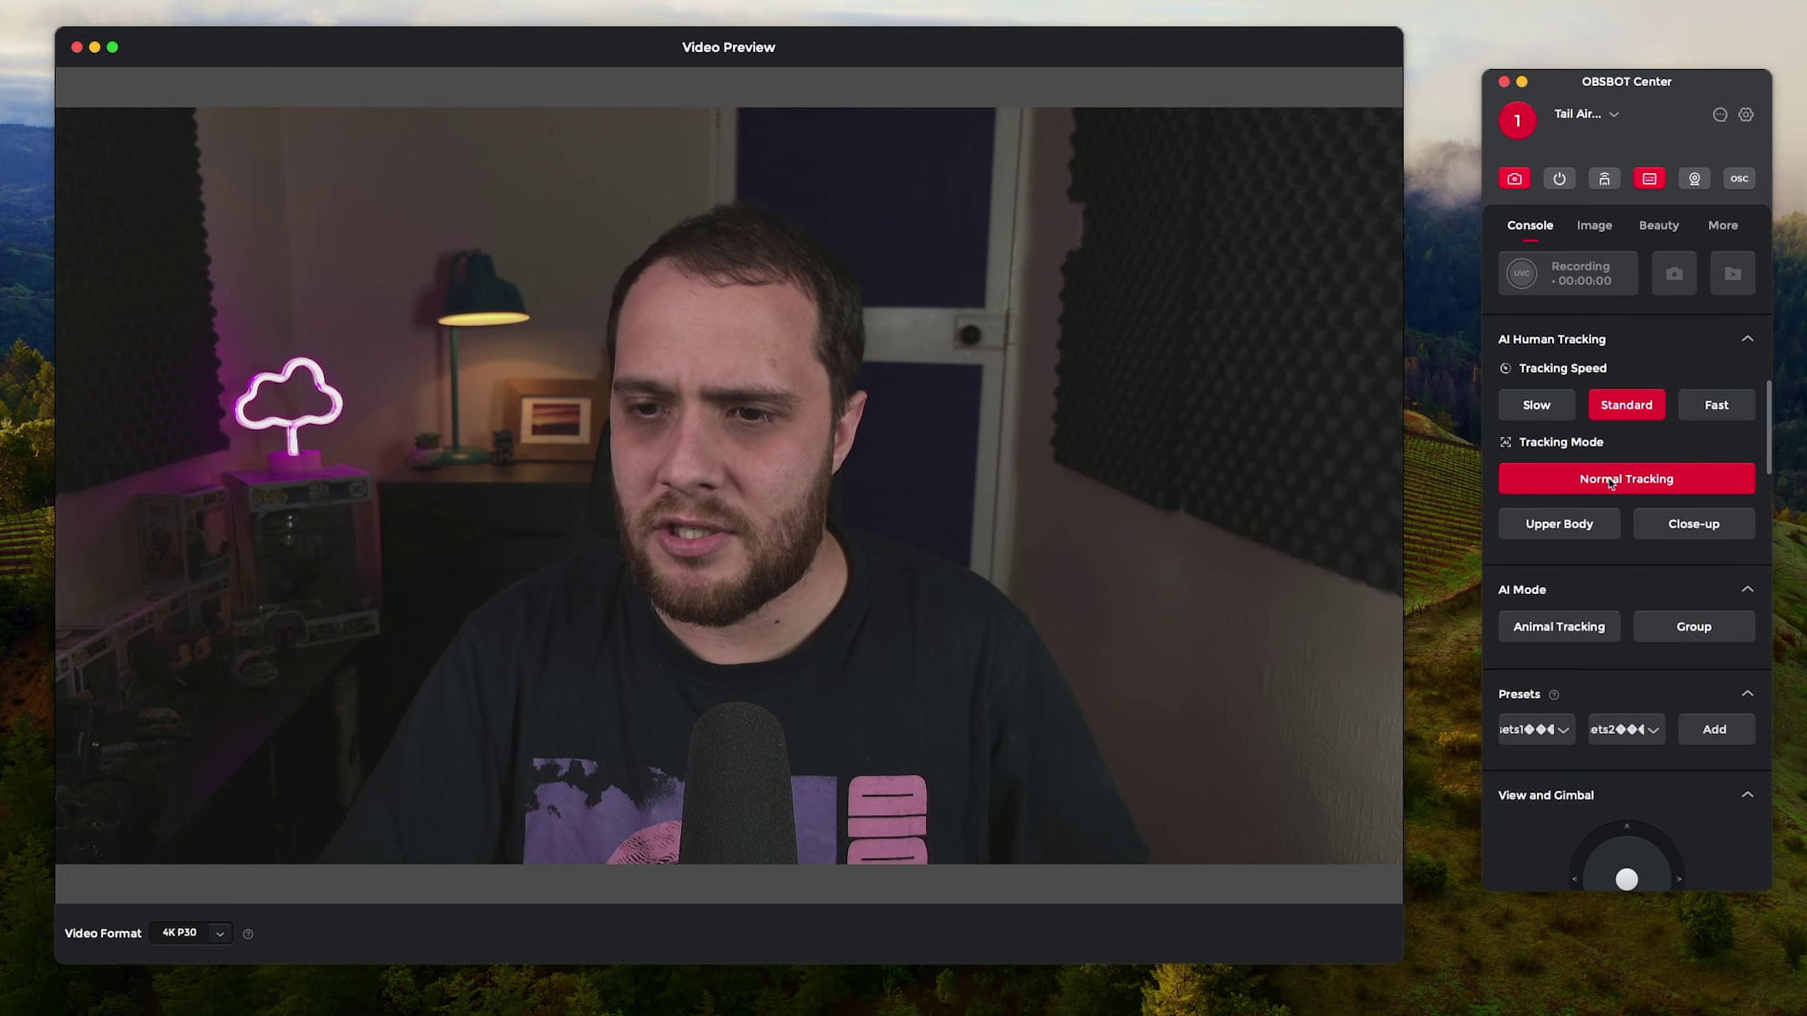
click(1697, 524)
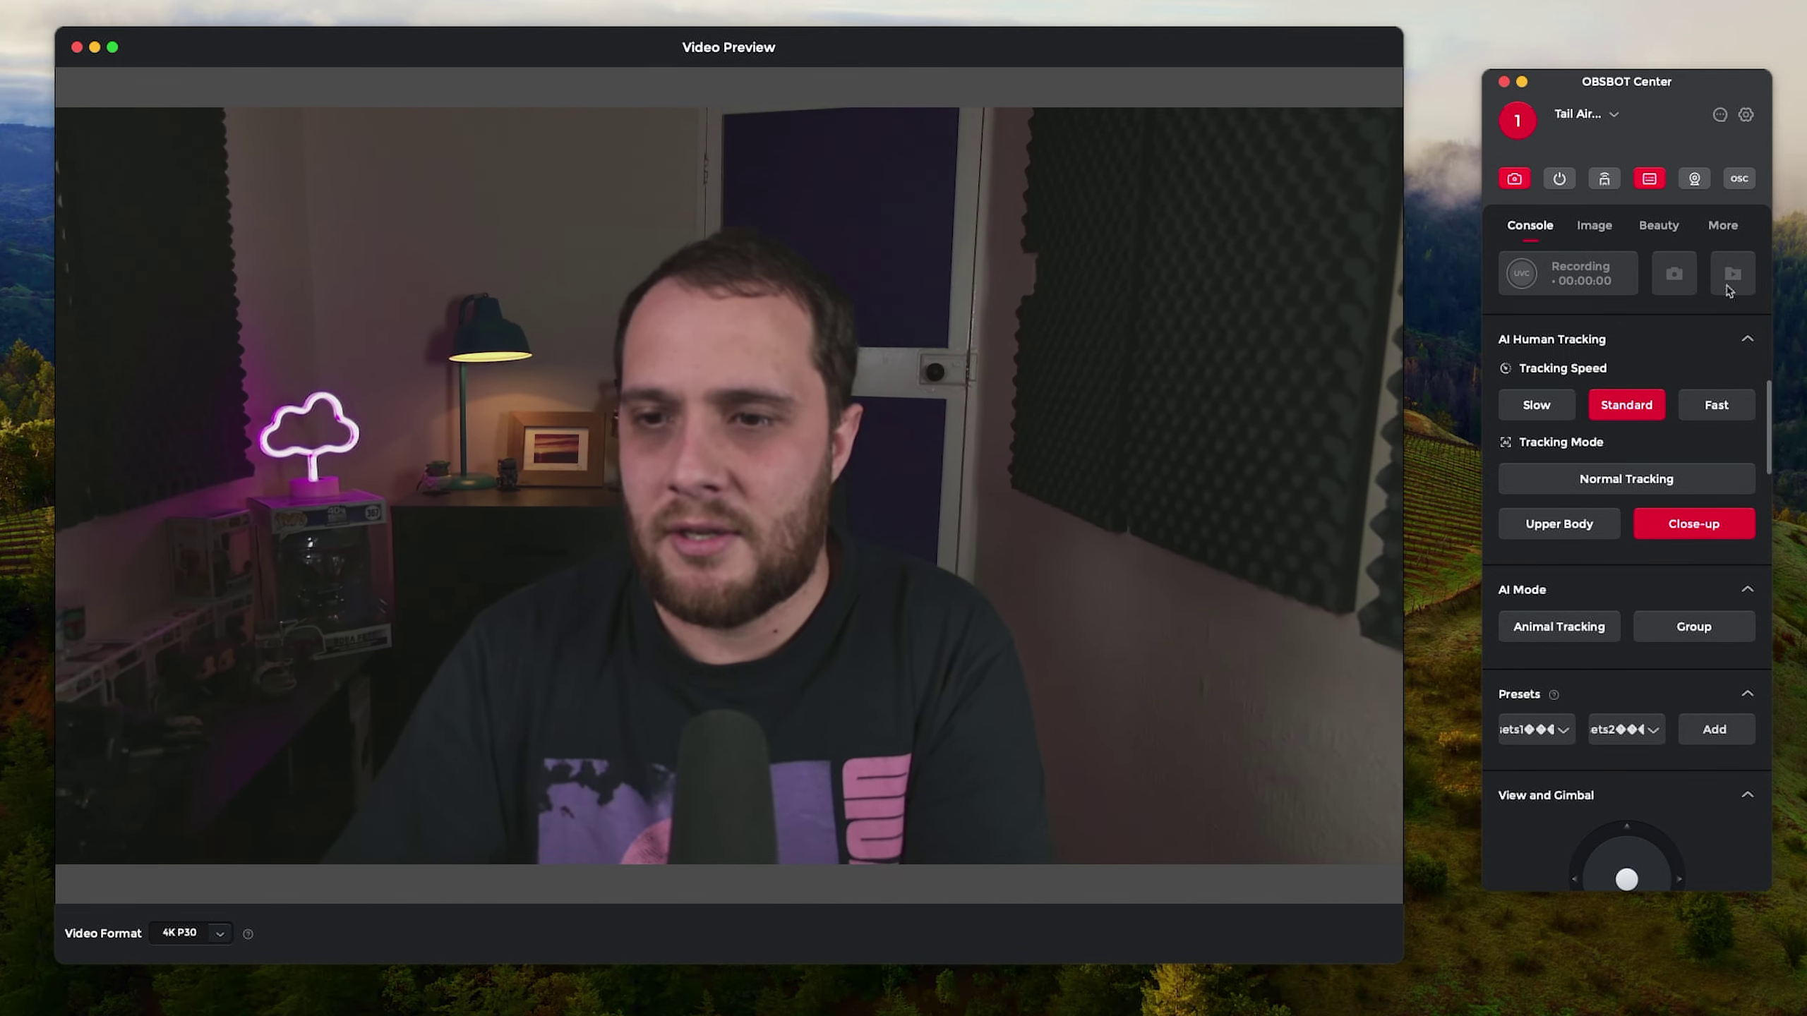
click(1693, 523)
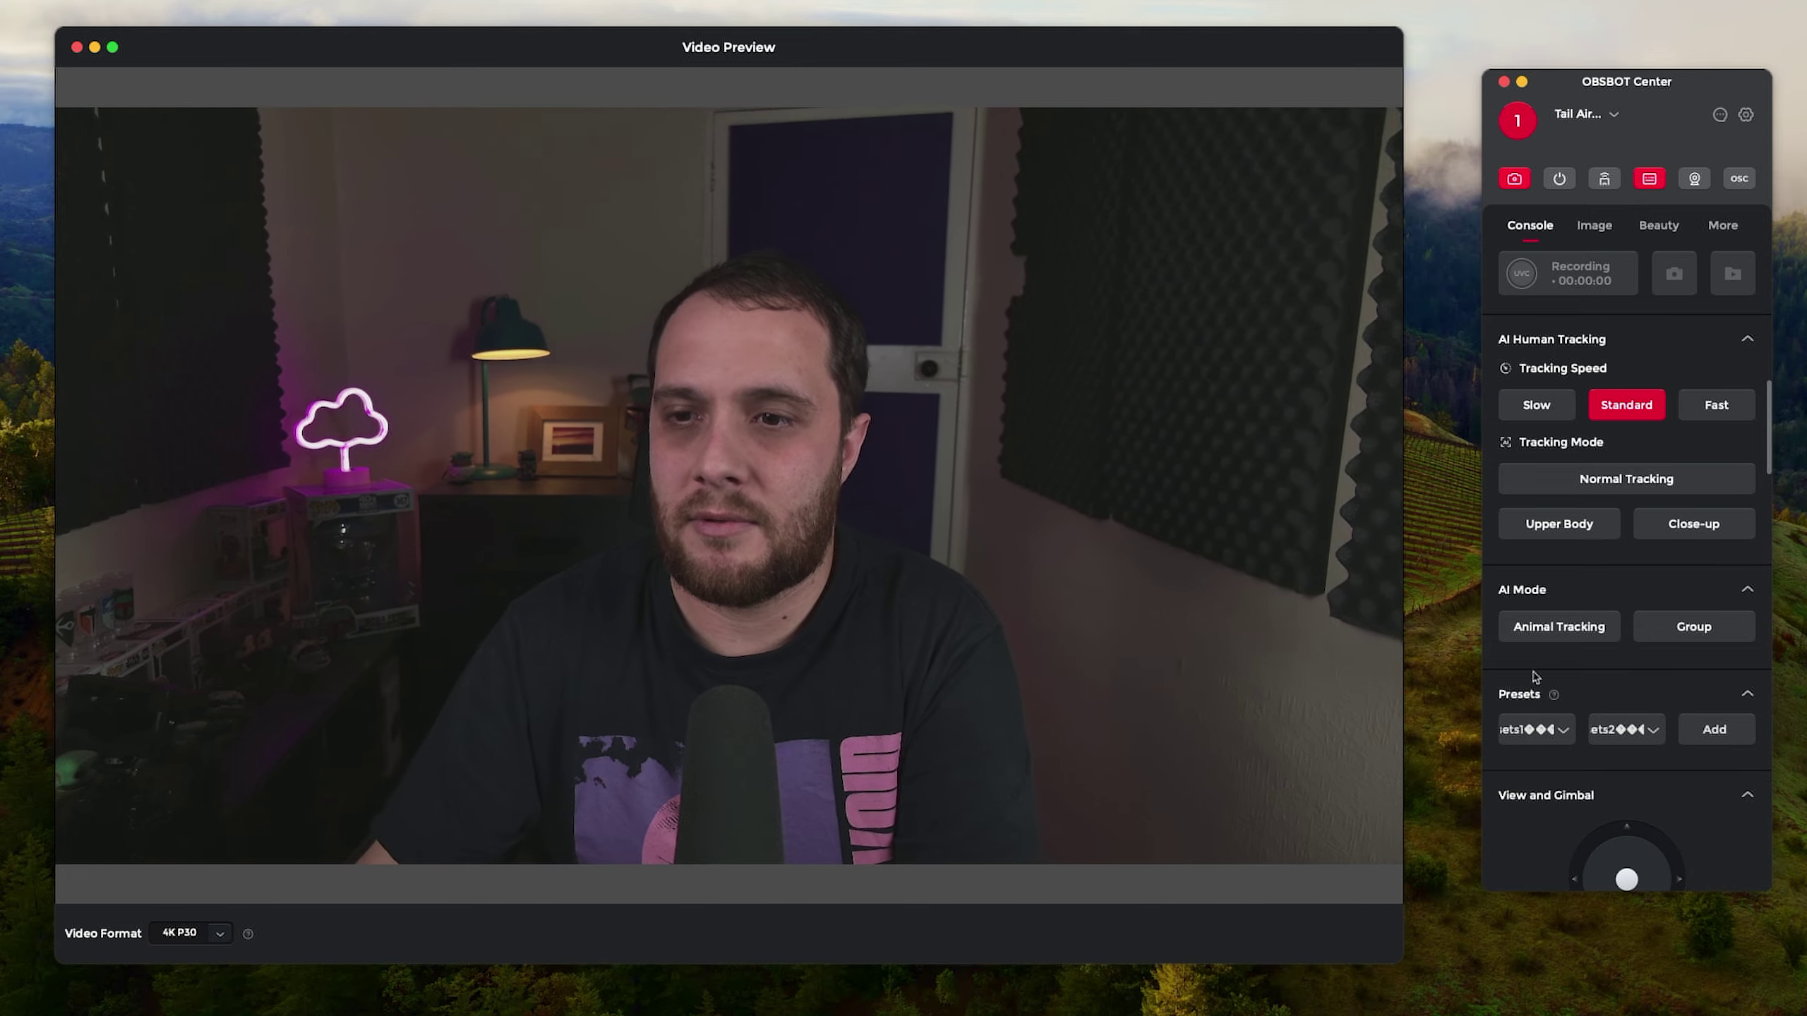
scroll(1540, 605, up, 2)
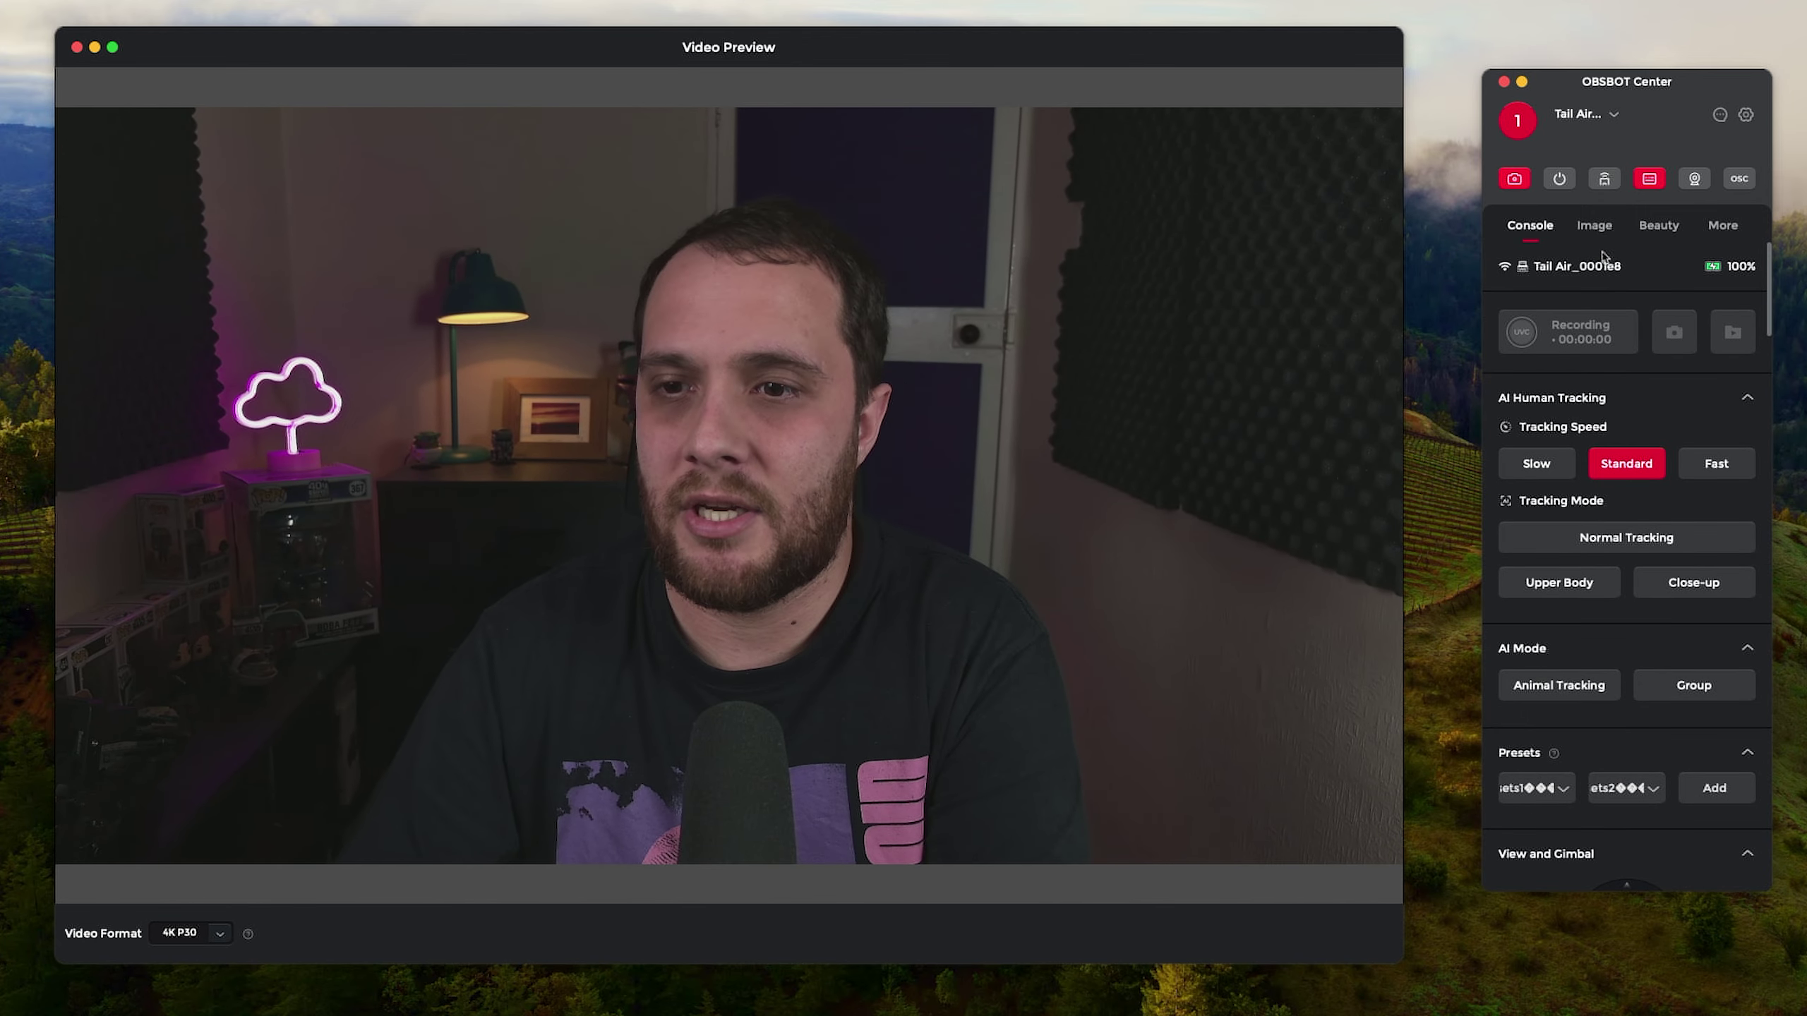
In Image settings, switch anti-flicker to 60 Hz and back to 50 Hz.
click(1594, 225)
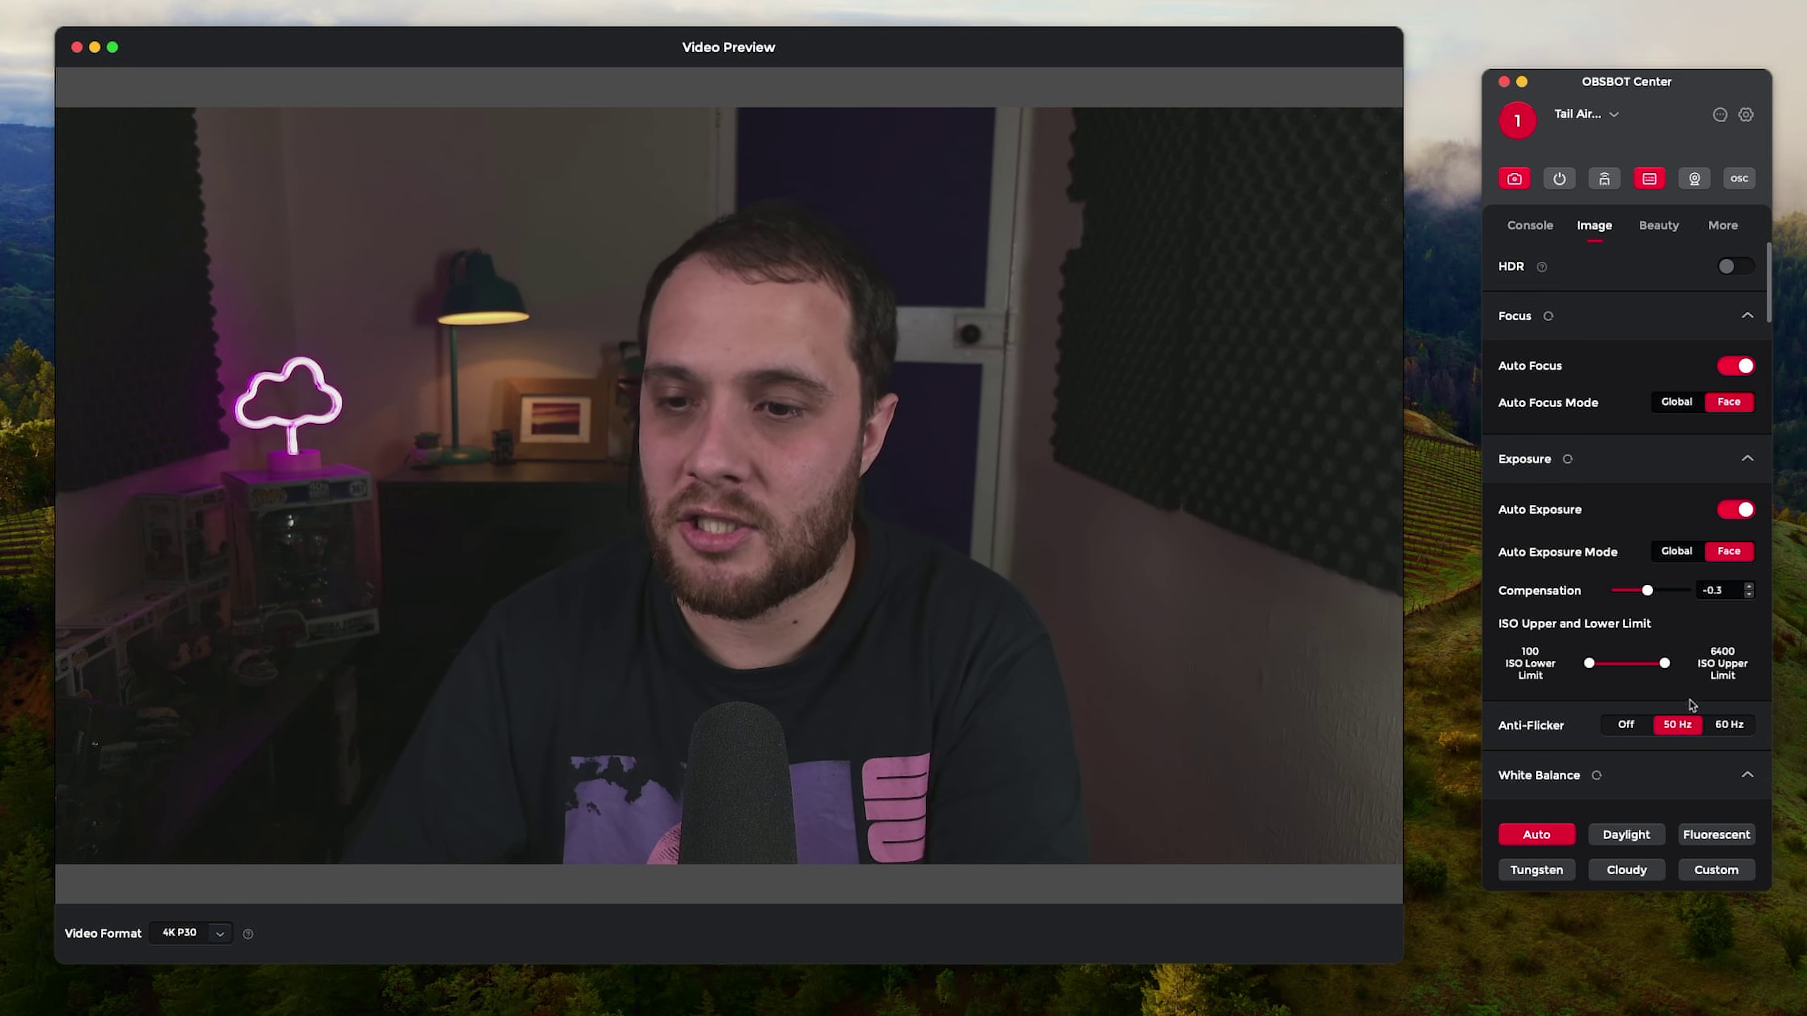
click(1724, 729)
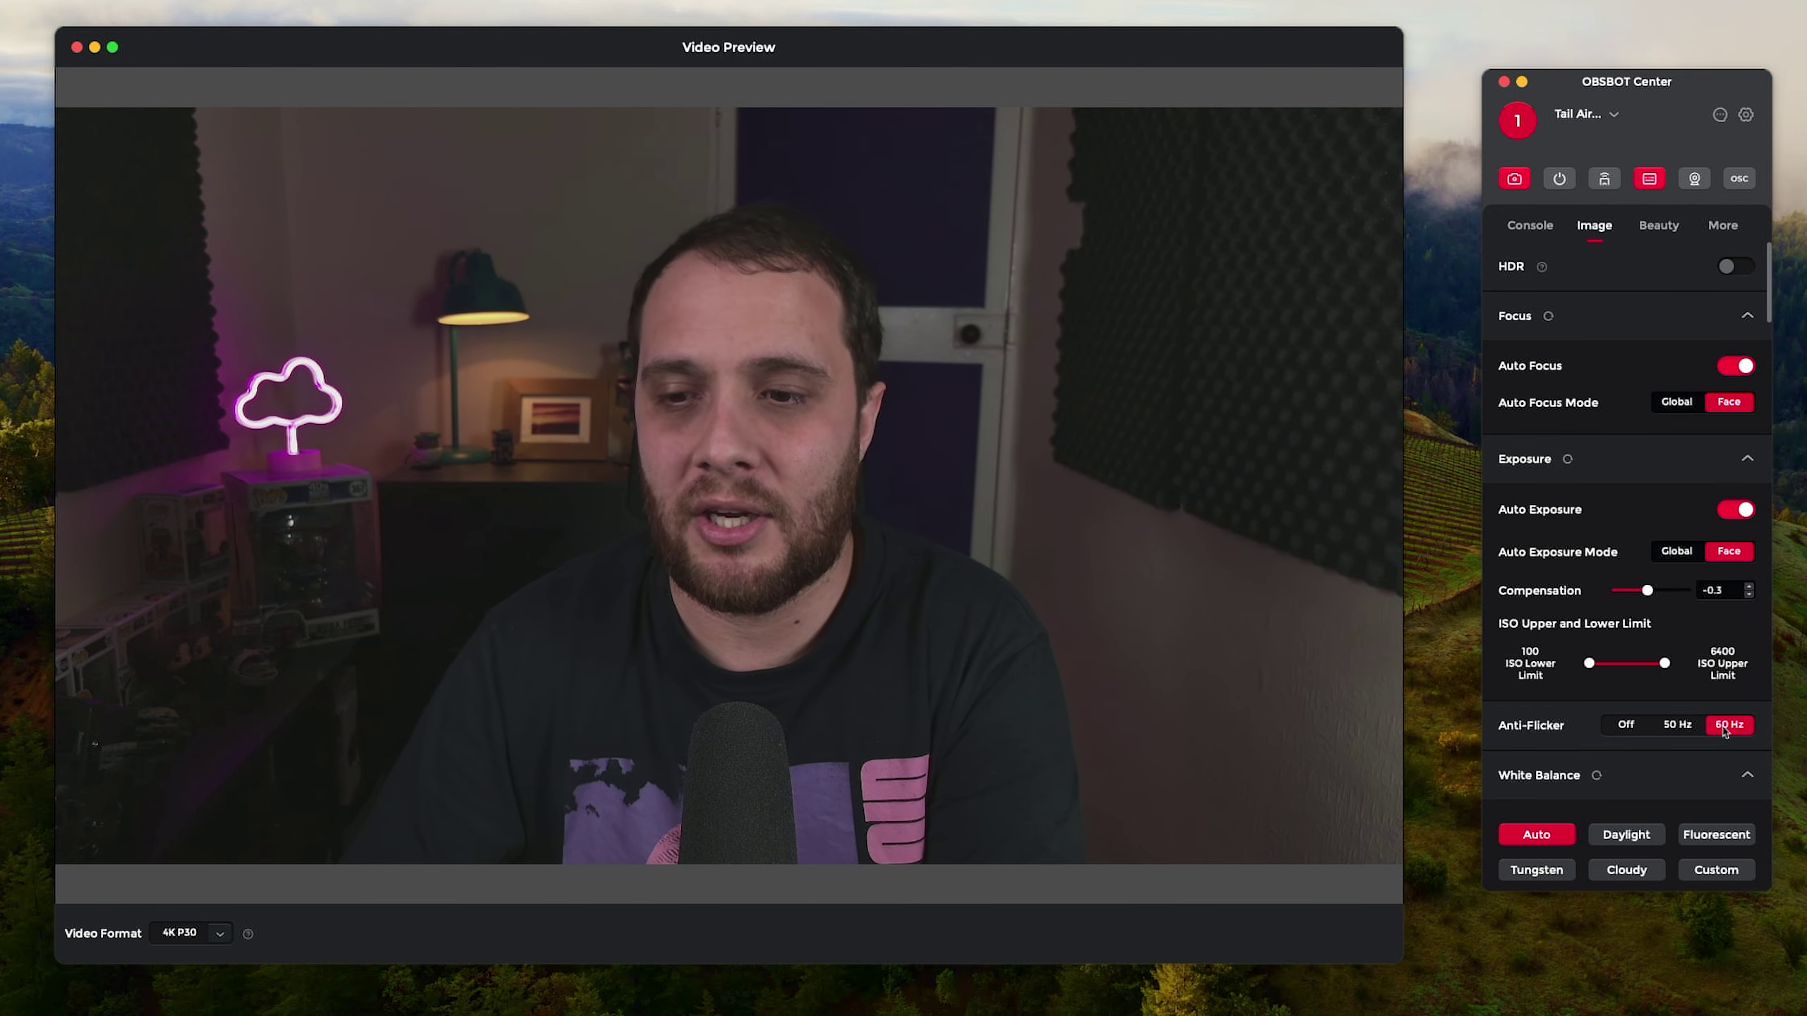
click(1681, 727)
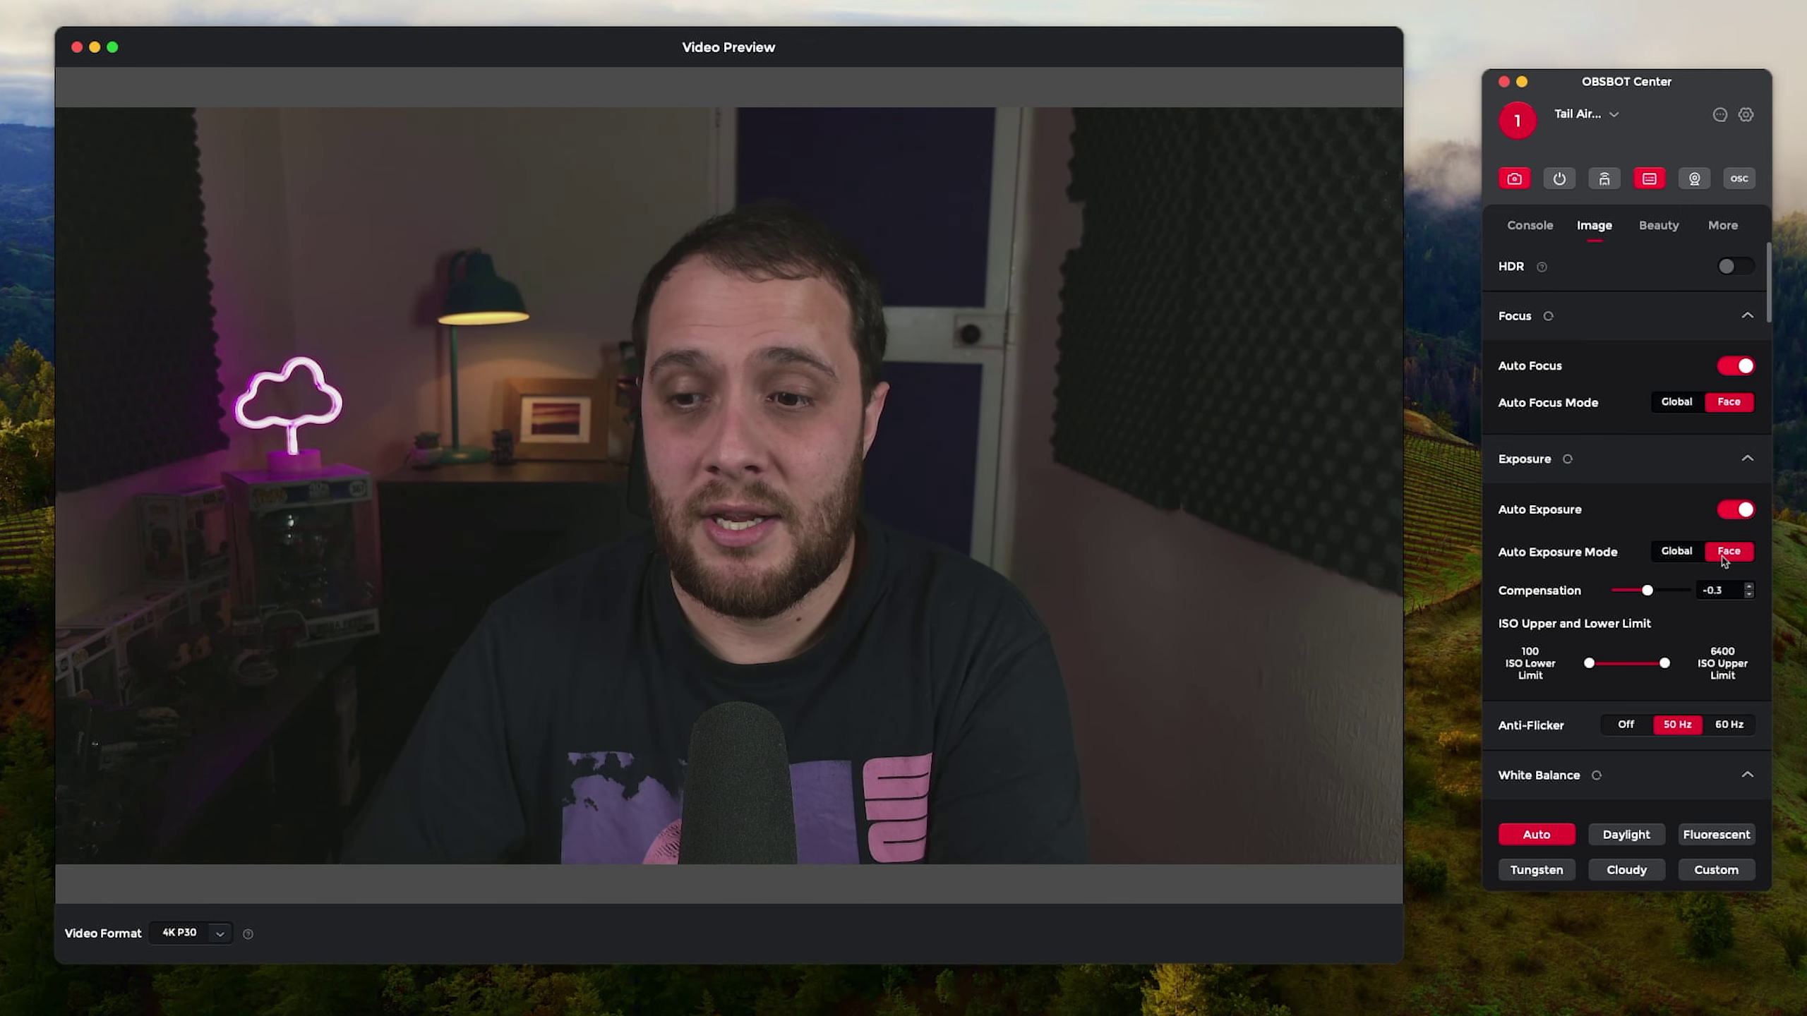
Turn off Auto Exposure and keep shutter speed at 1/50 after trying 1/60.
click(1737, 510)
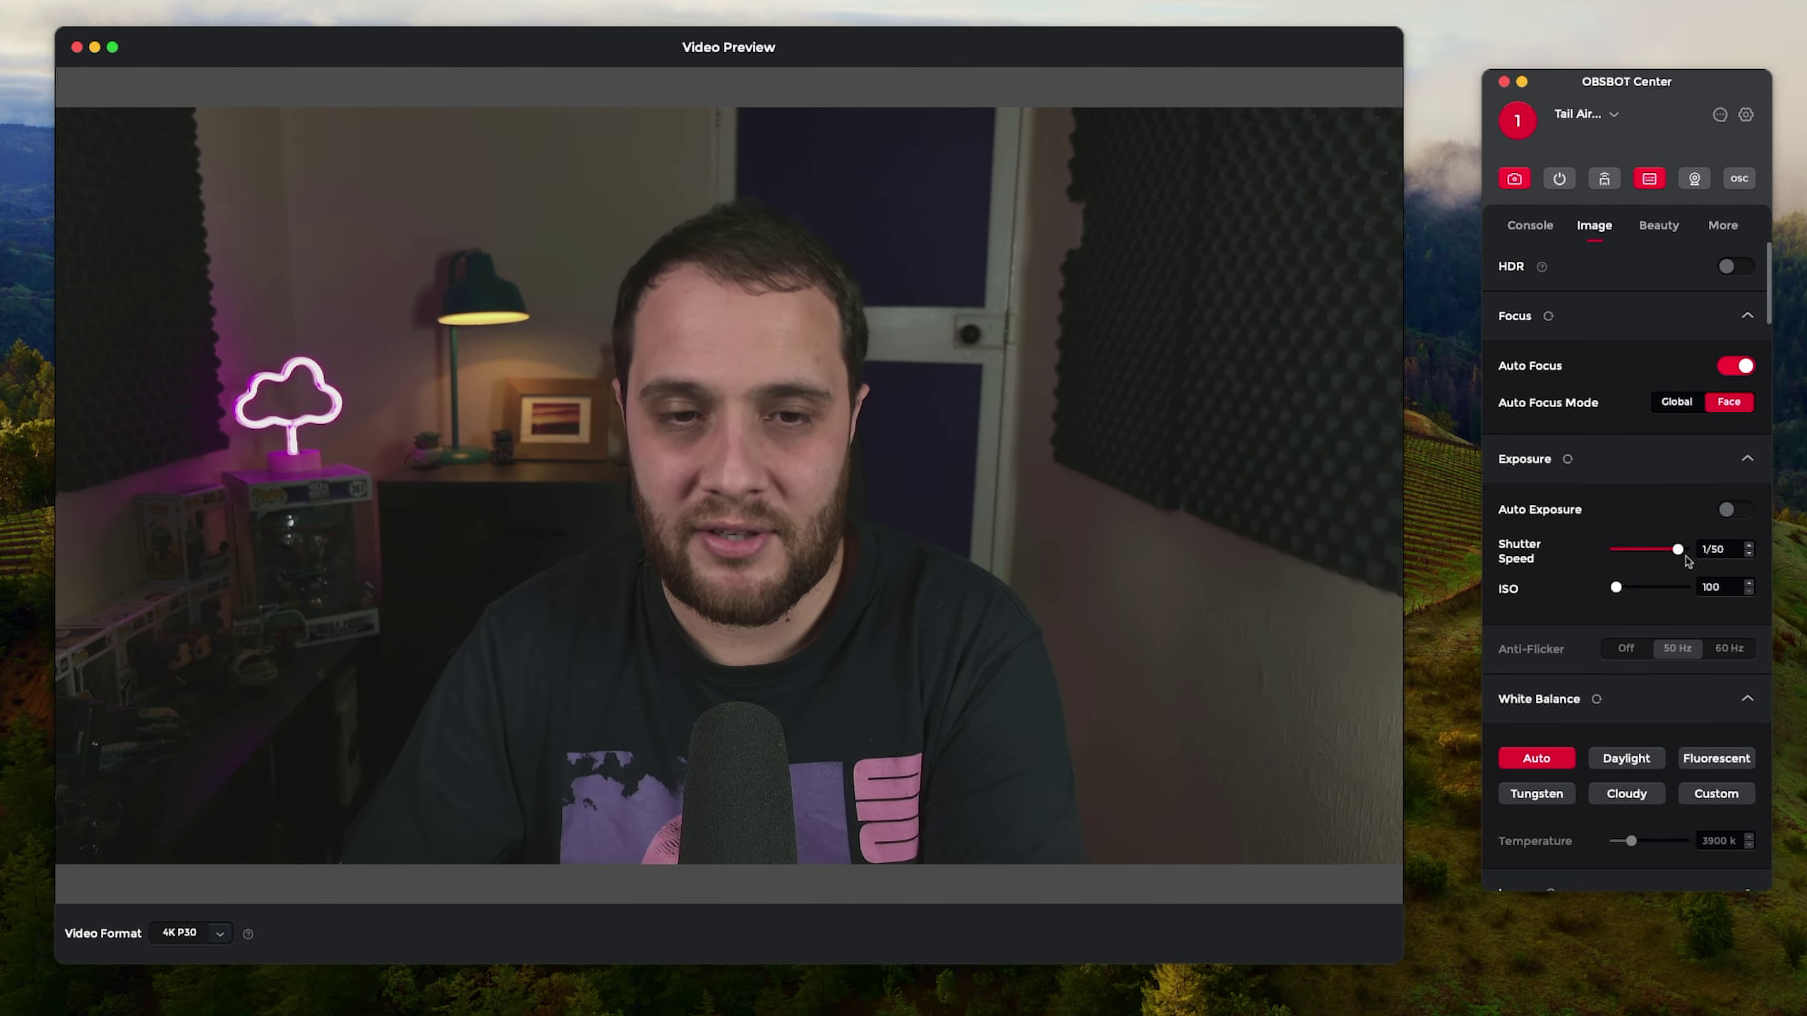
click(1750, 553)
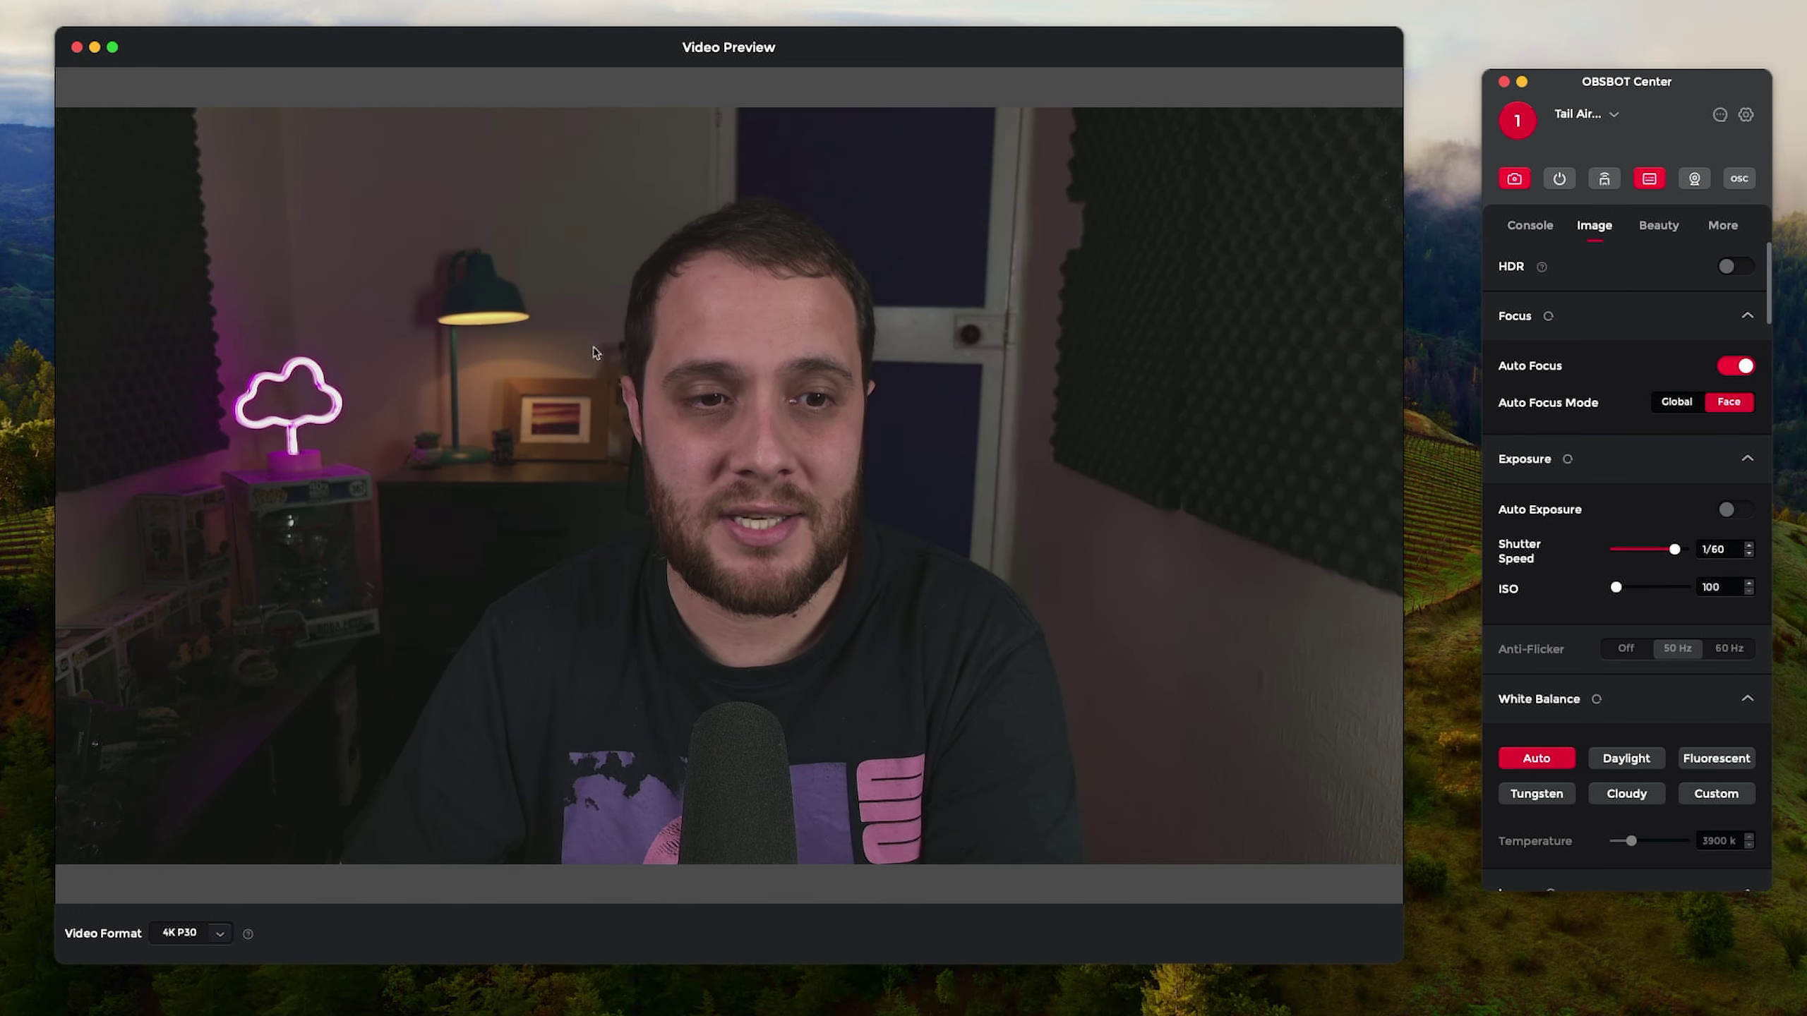
click(1749, 556)
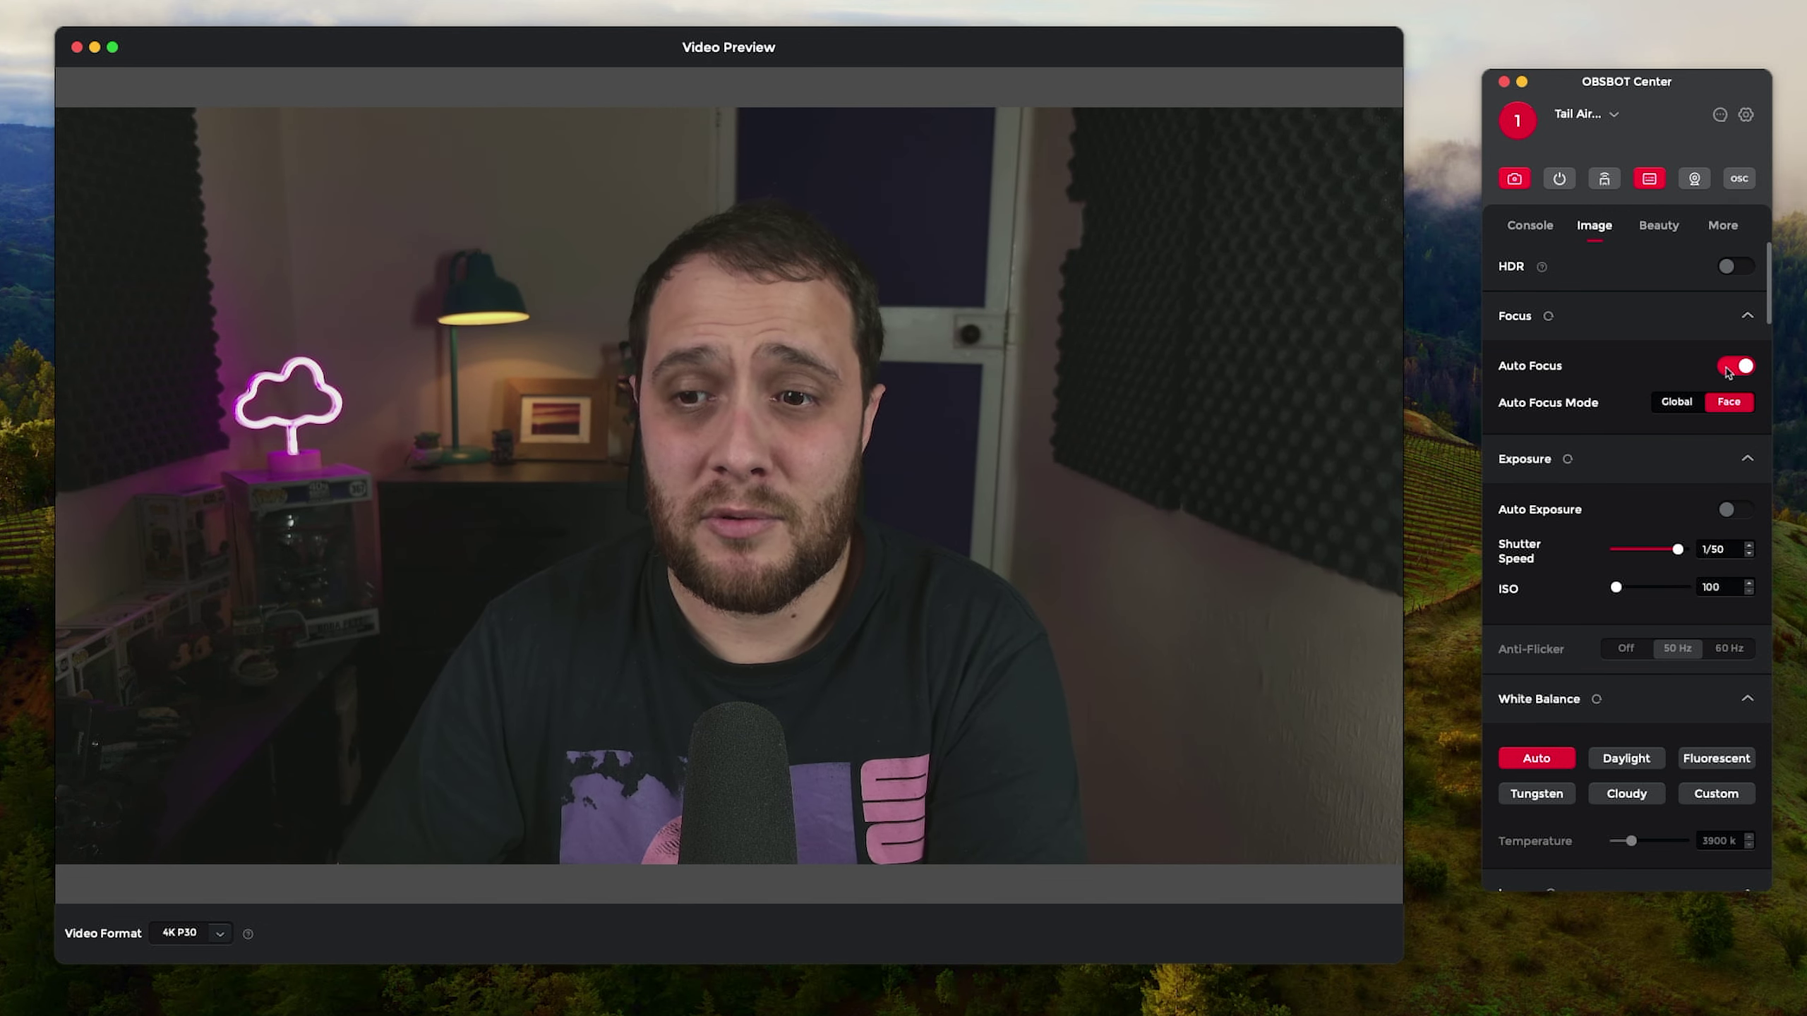
Turn off Auto Focus and adjust the Manual Focus slider.
click(1735, 366)
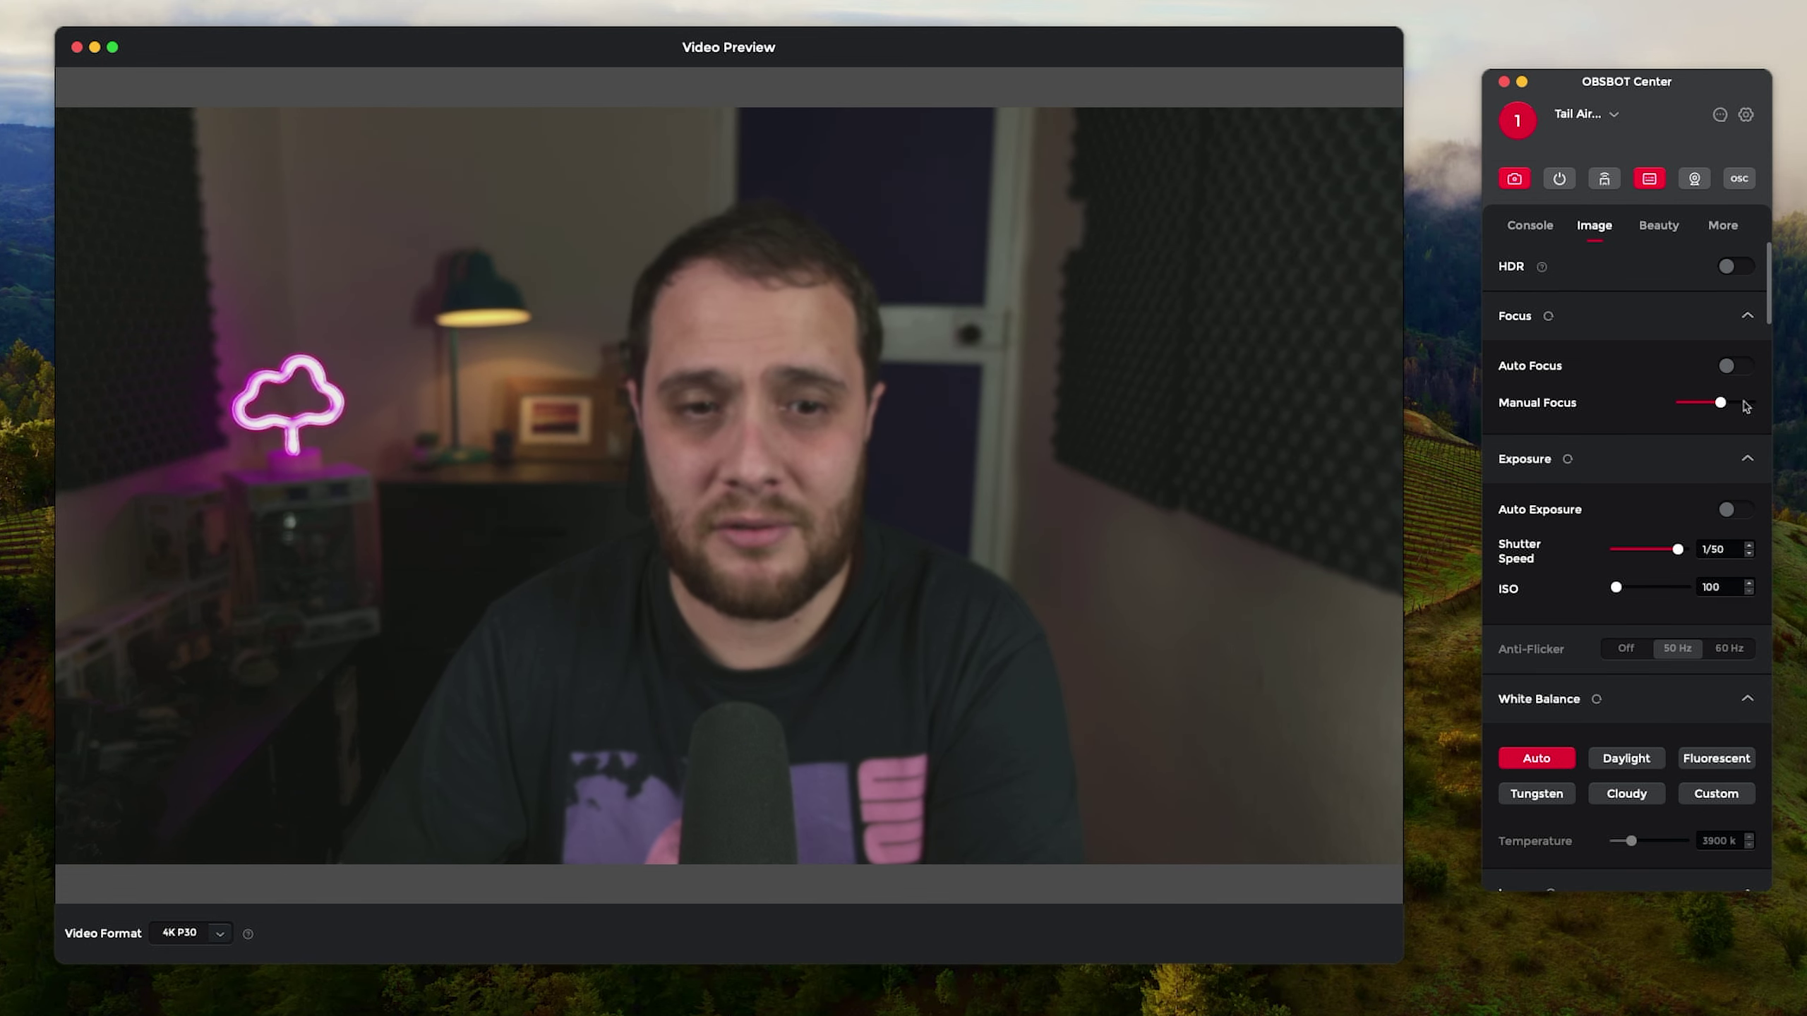
drag(1724, 406, 1691, 408)
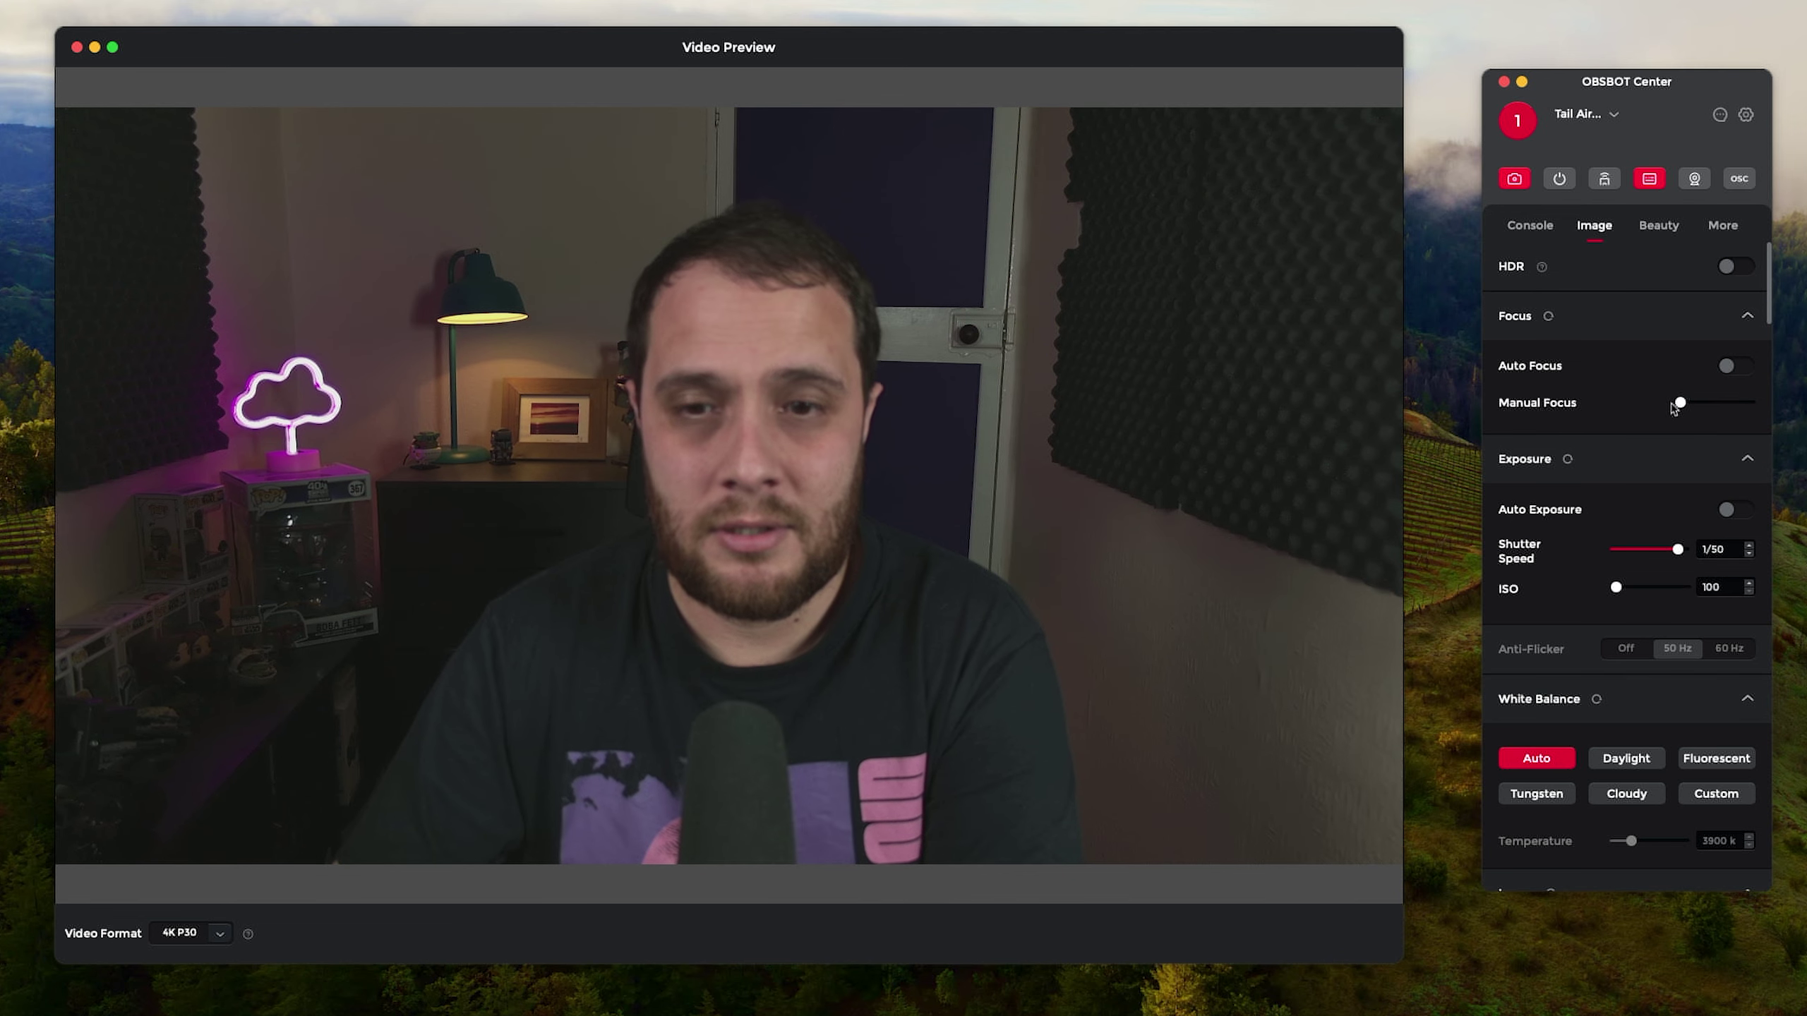
drag(1681, 403, 1690, 405)
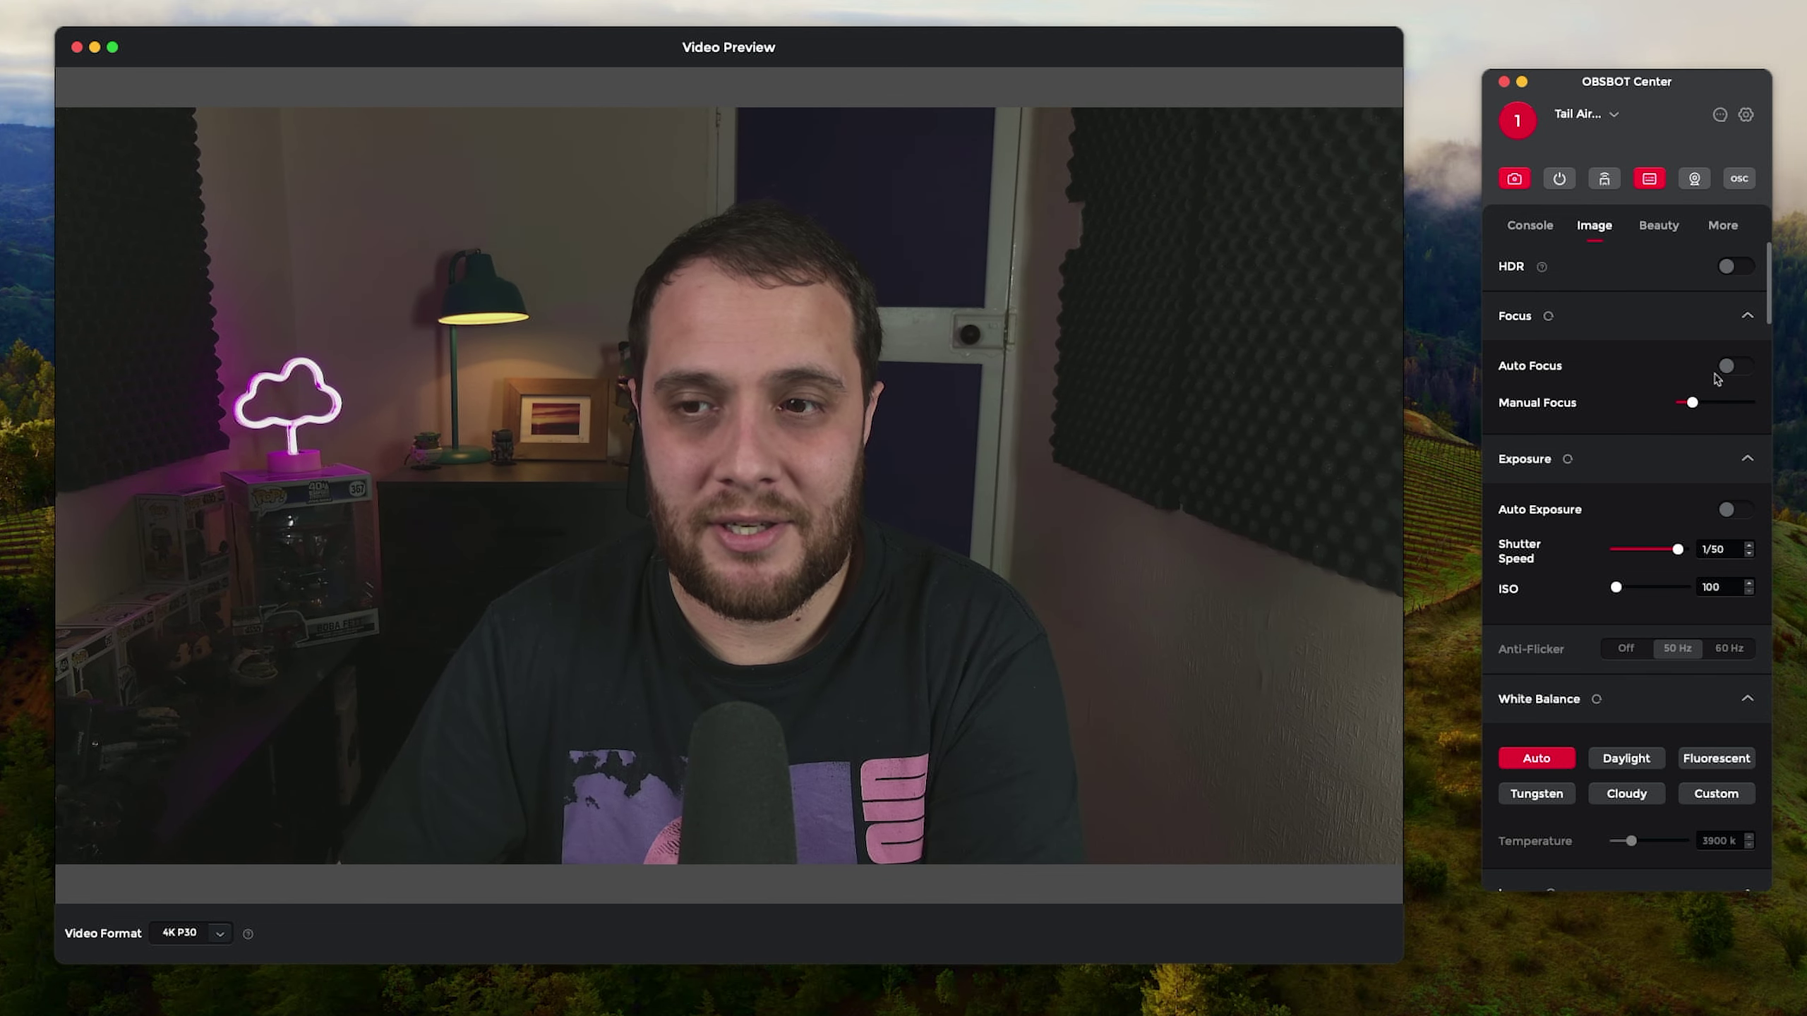
Re-enable Auto Focus, try Global, then set it to Face.
click(1739, 366)
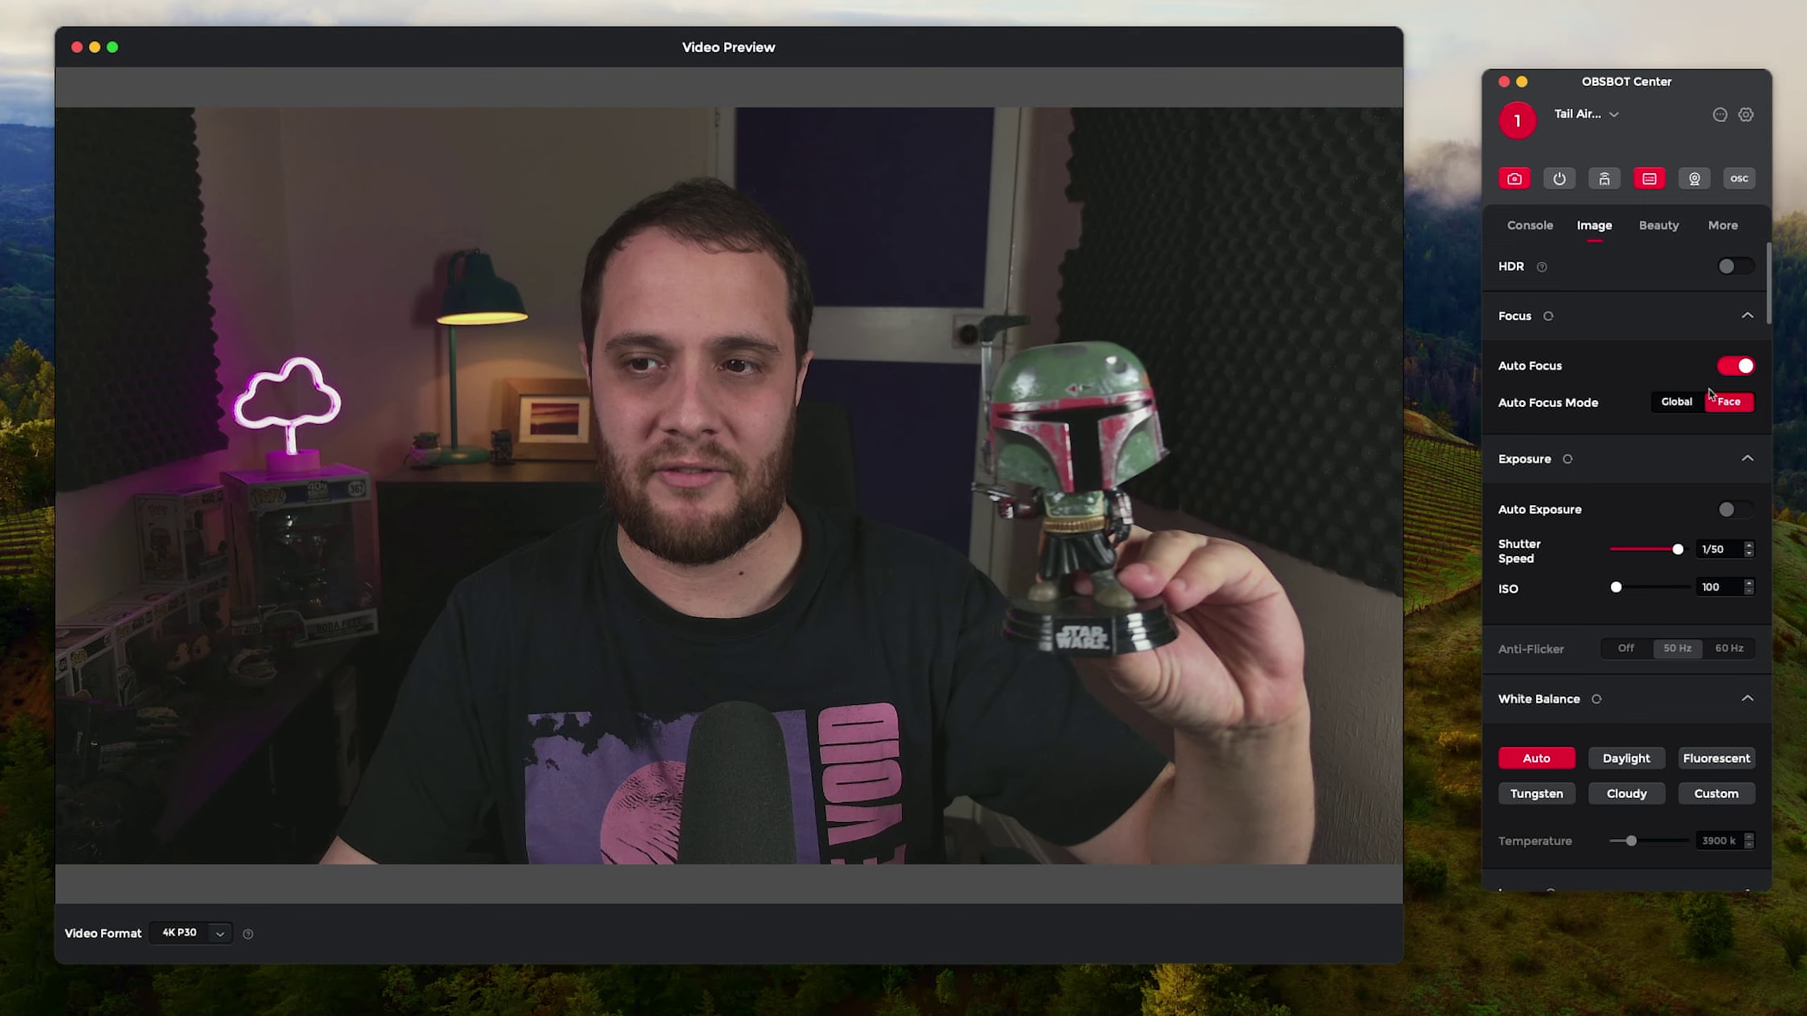
click(1678, 403)
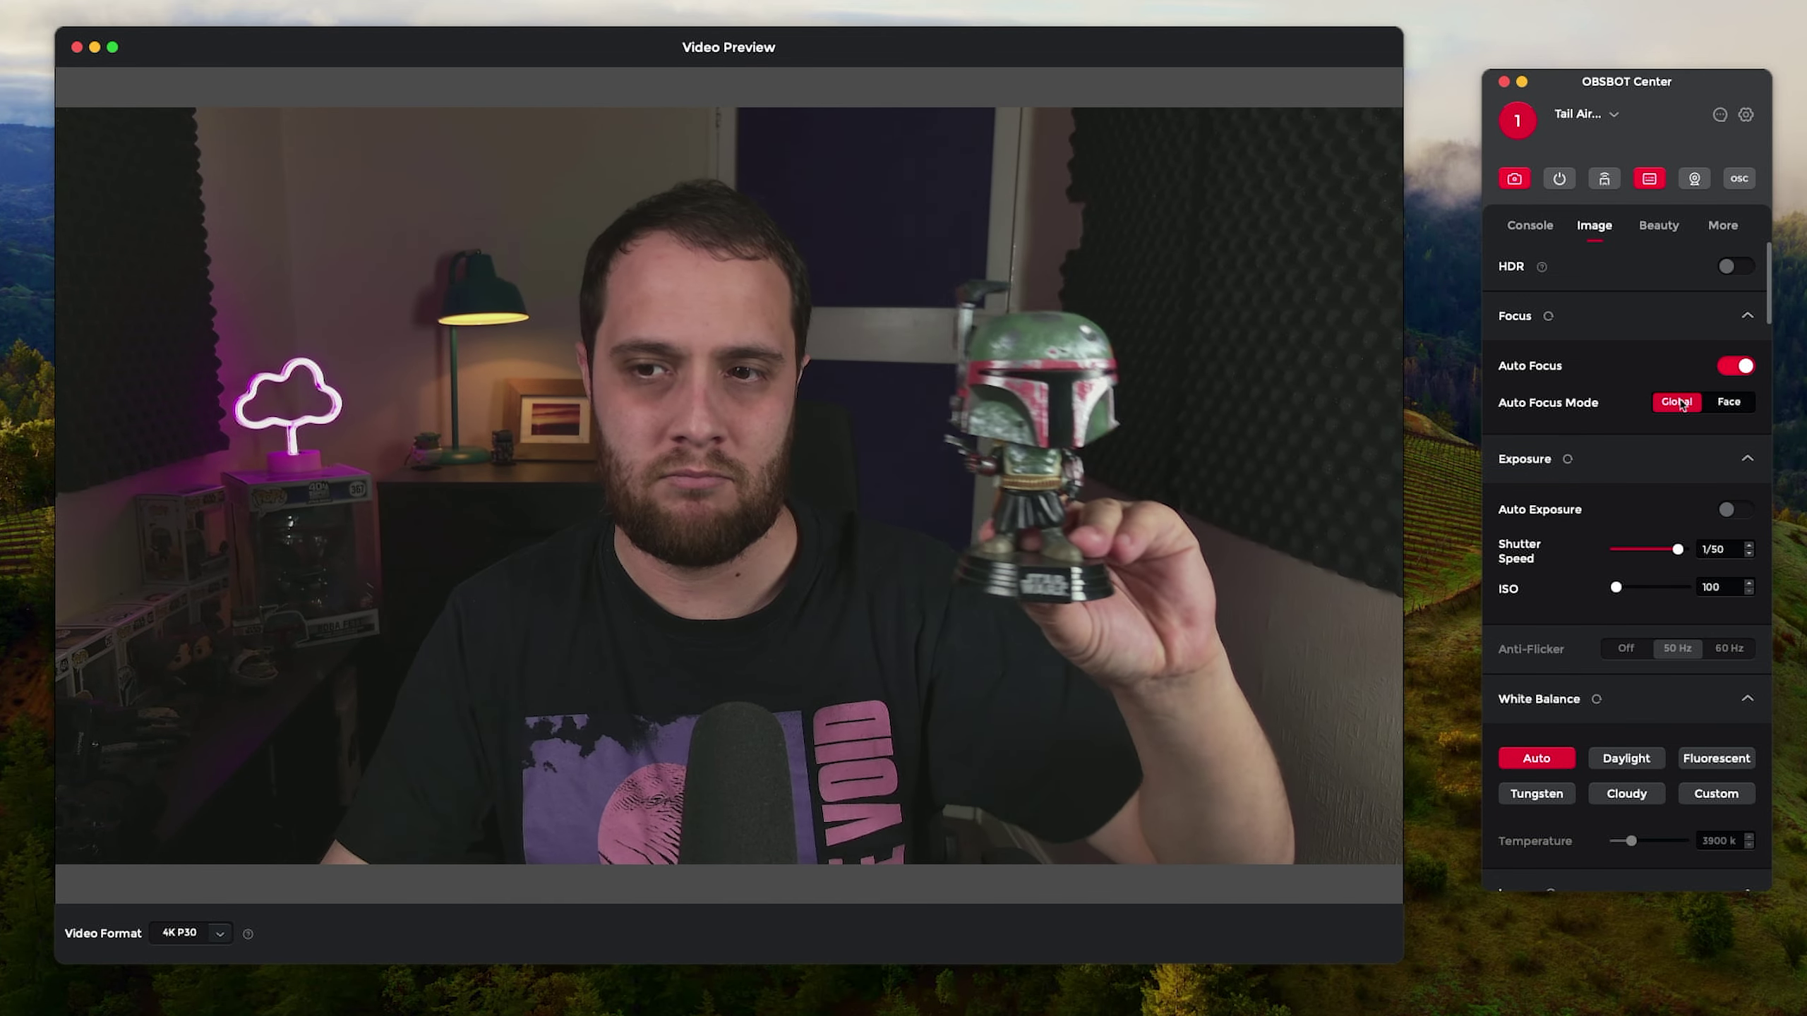
click(1726, 403)
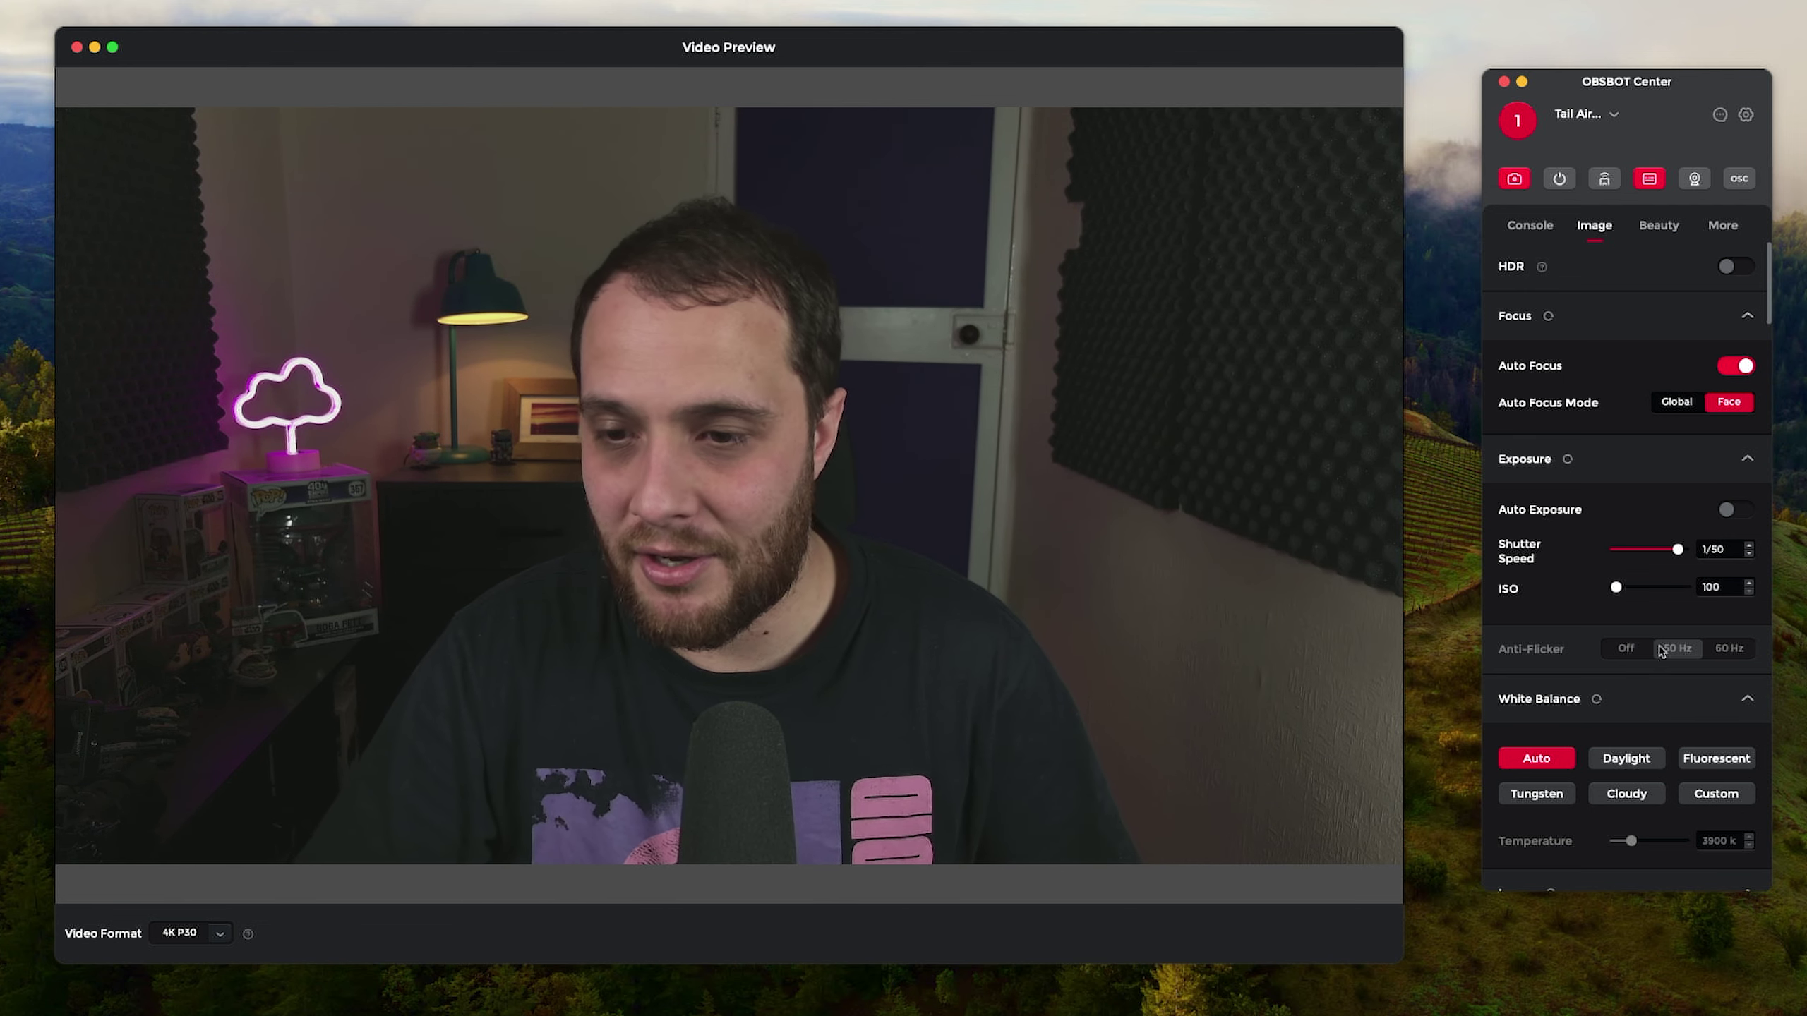
scroll(1647, 715, down, 5)
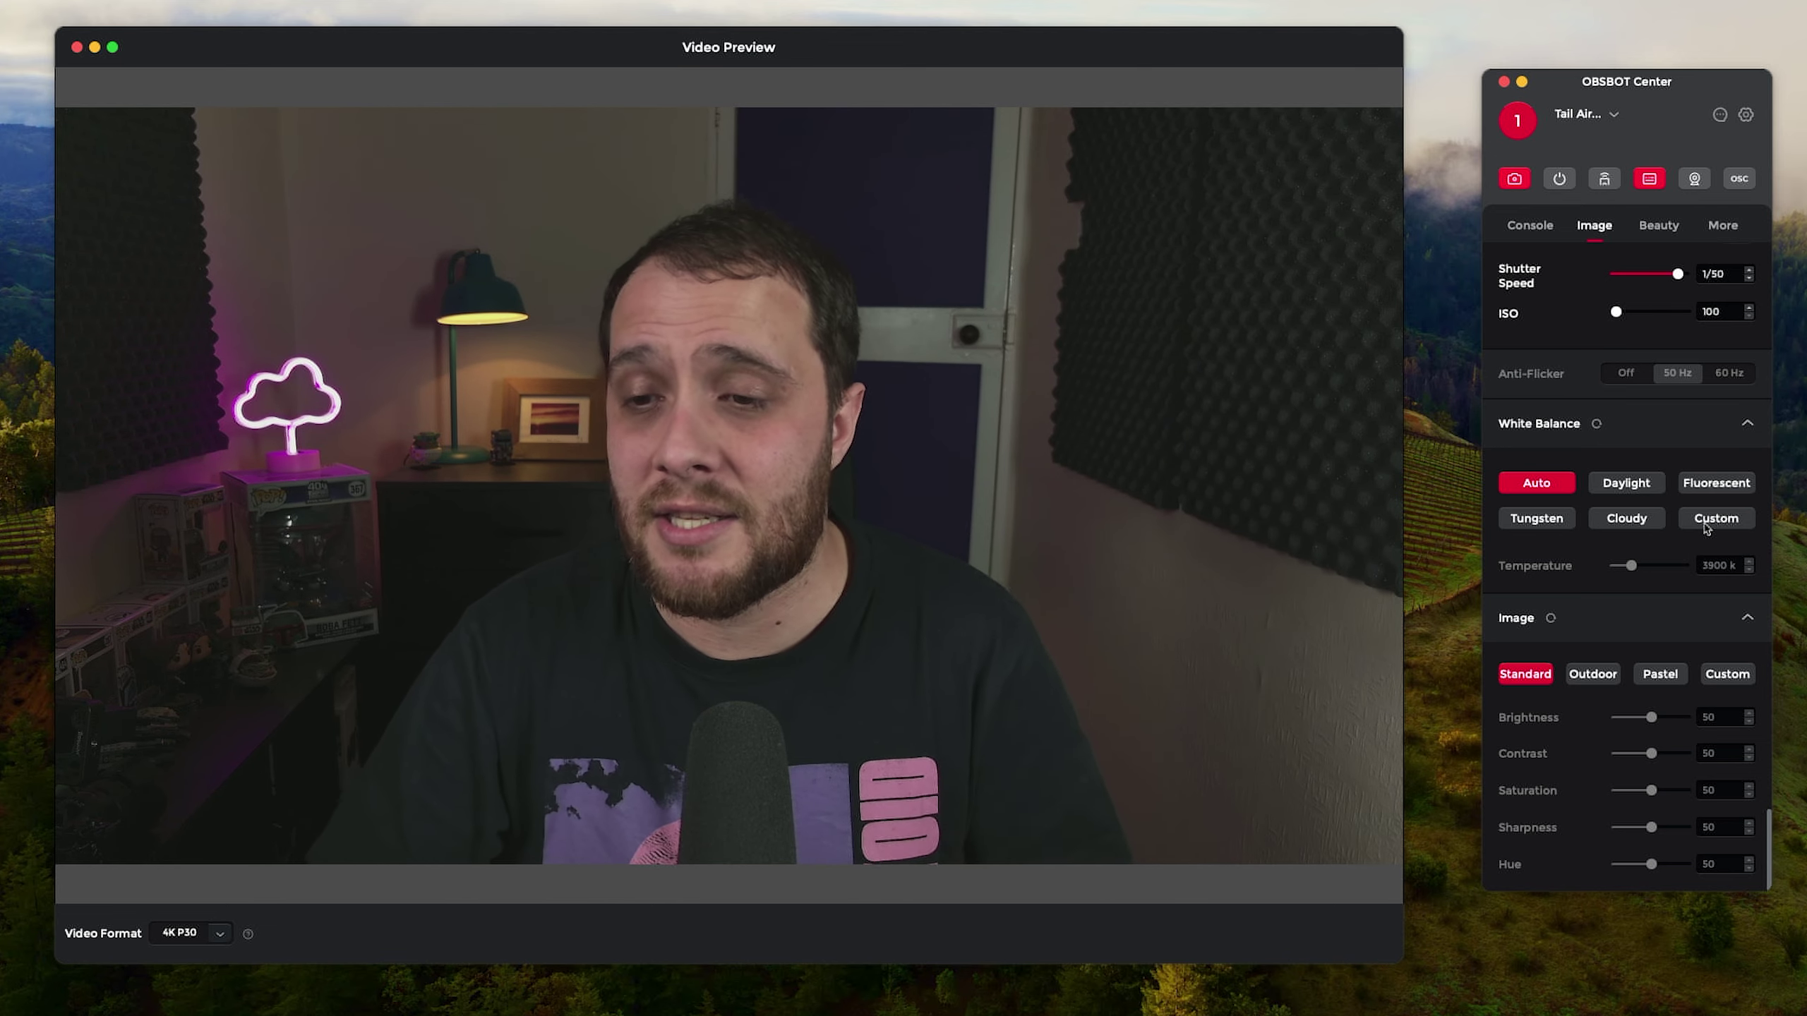
click(1706, 526)
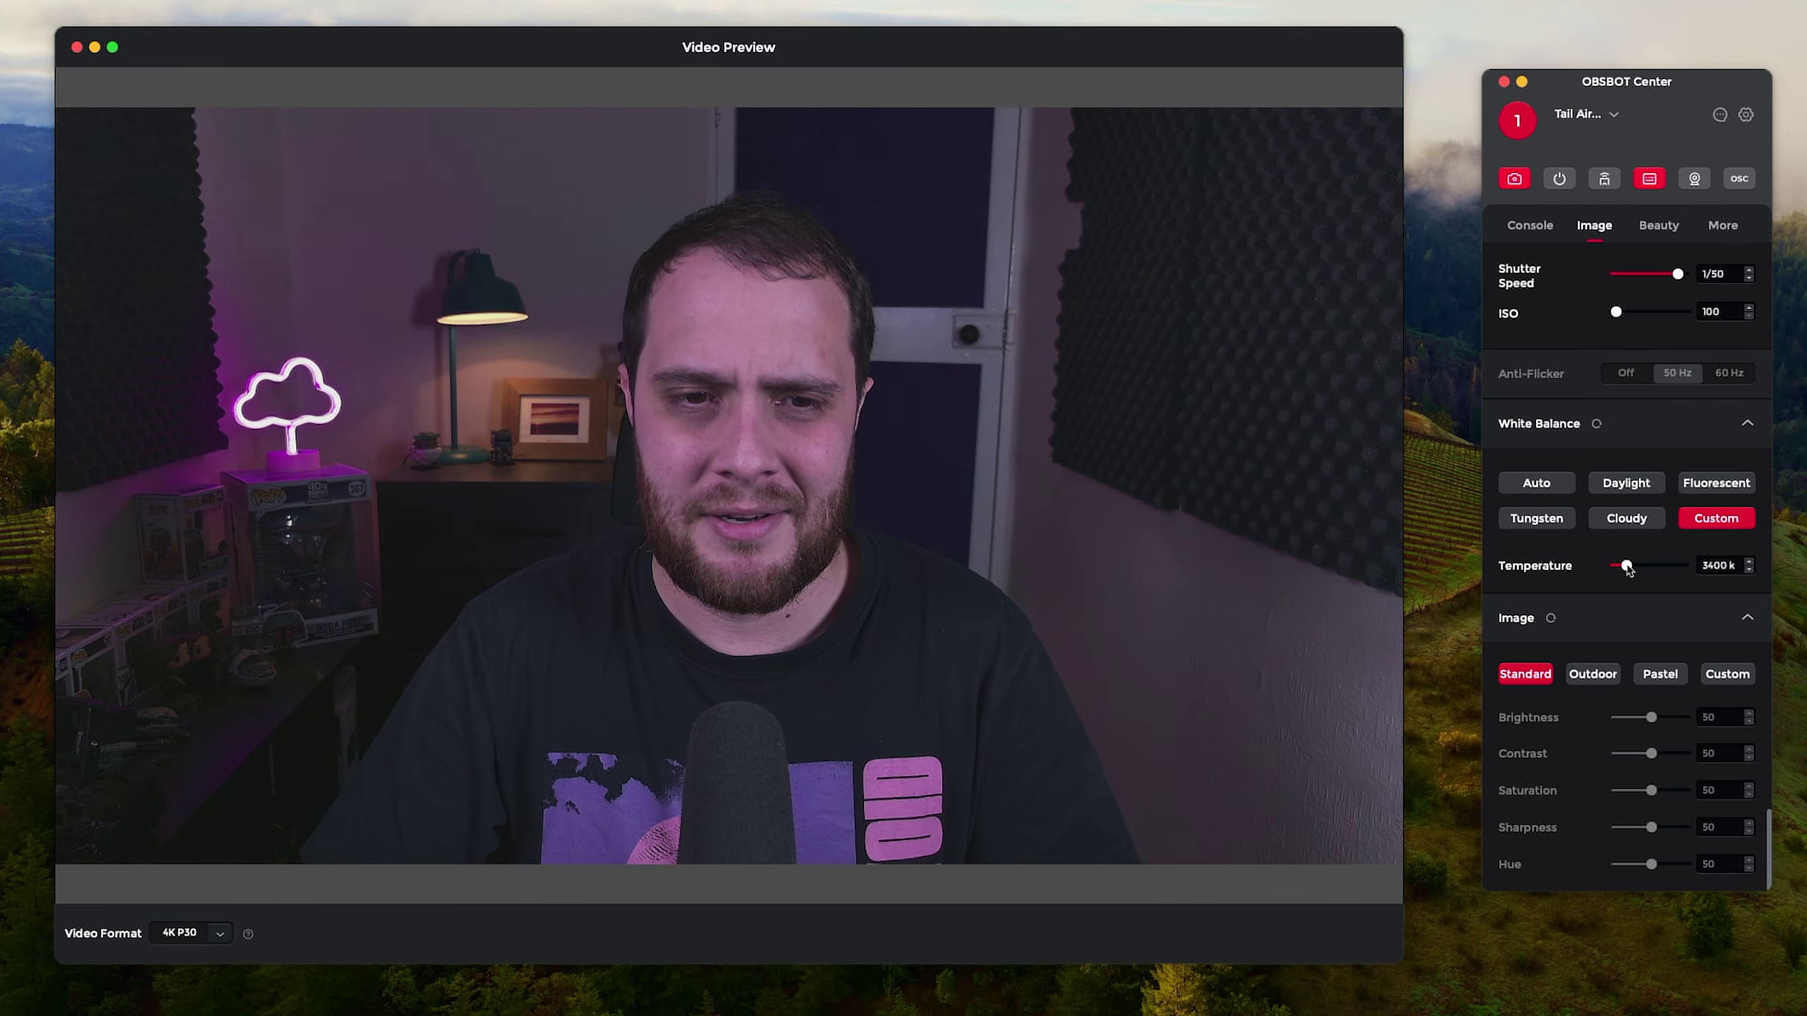
click(1550, 491)
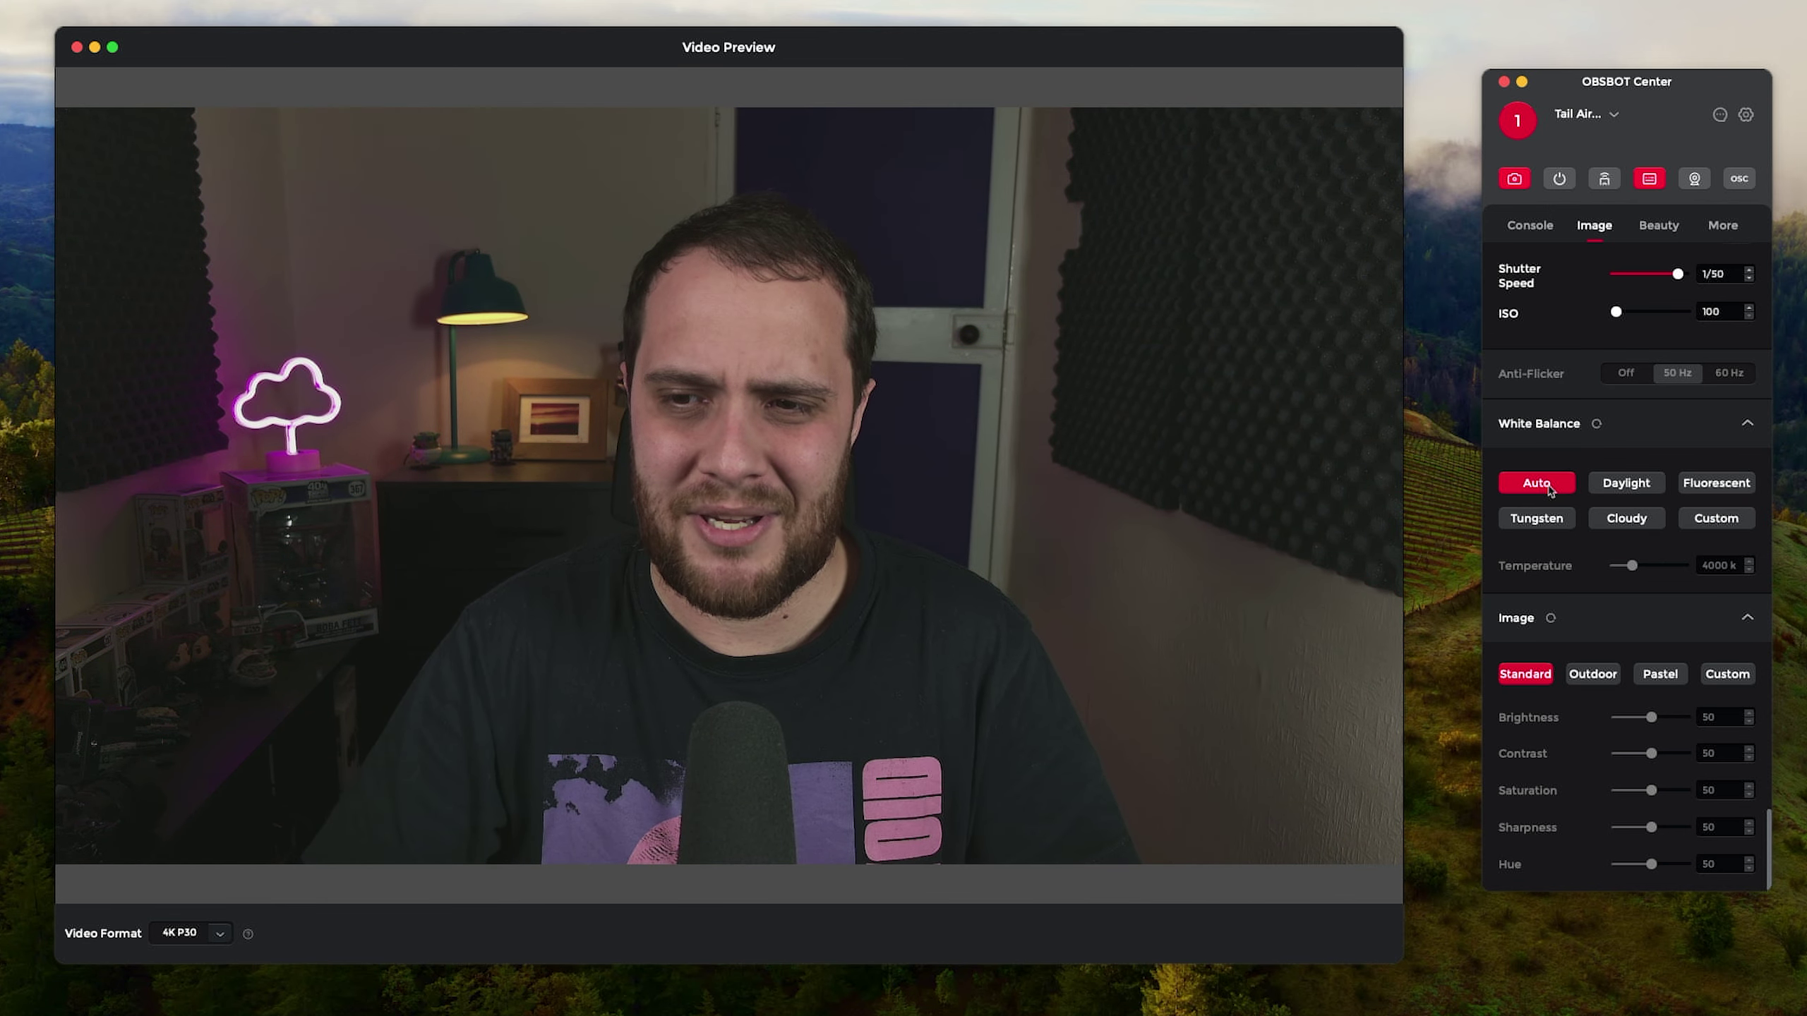
click(1624, 489)
click(1716, 488)
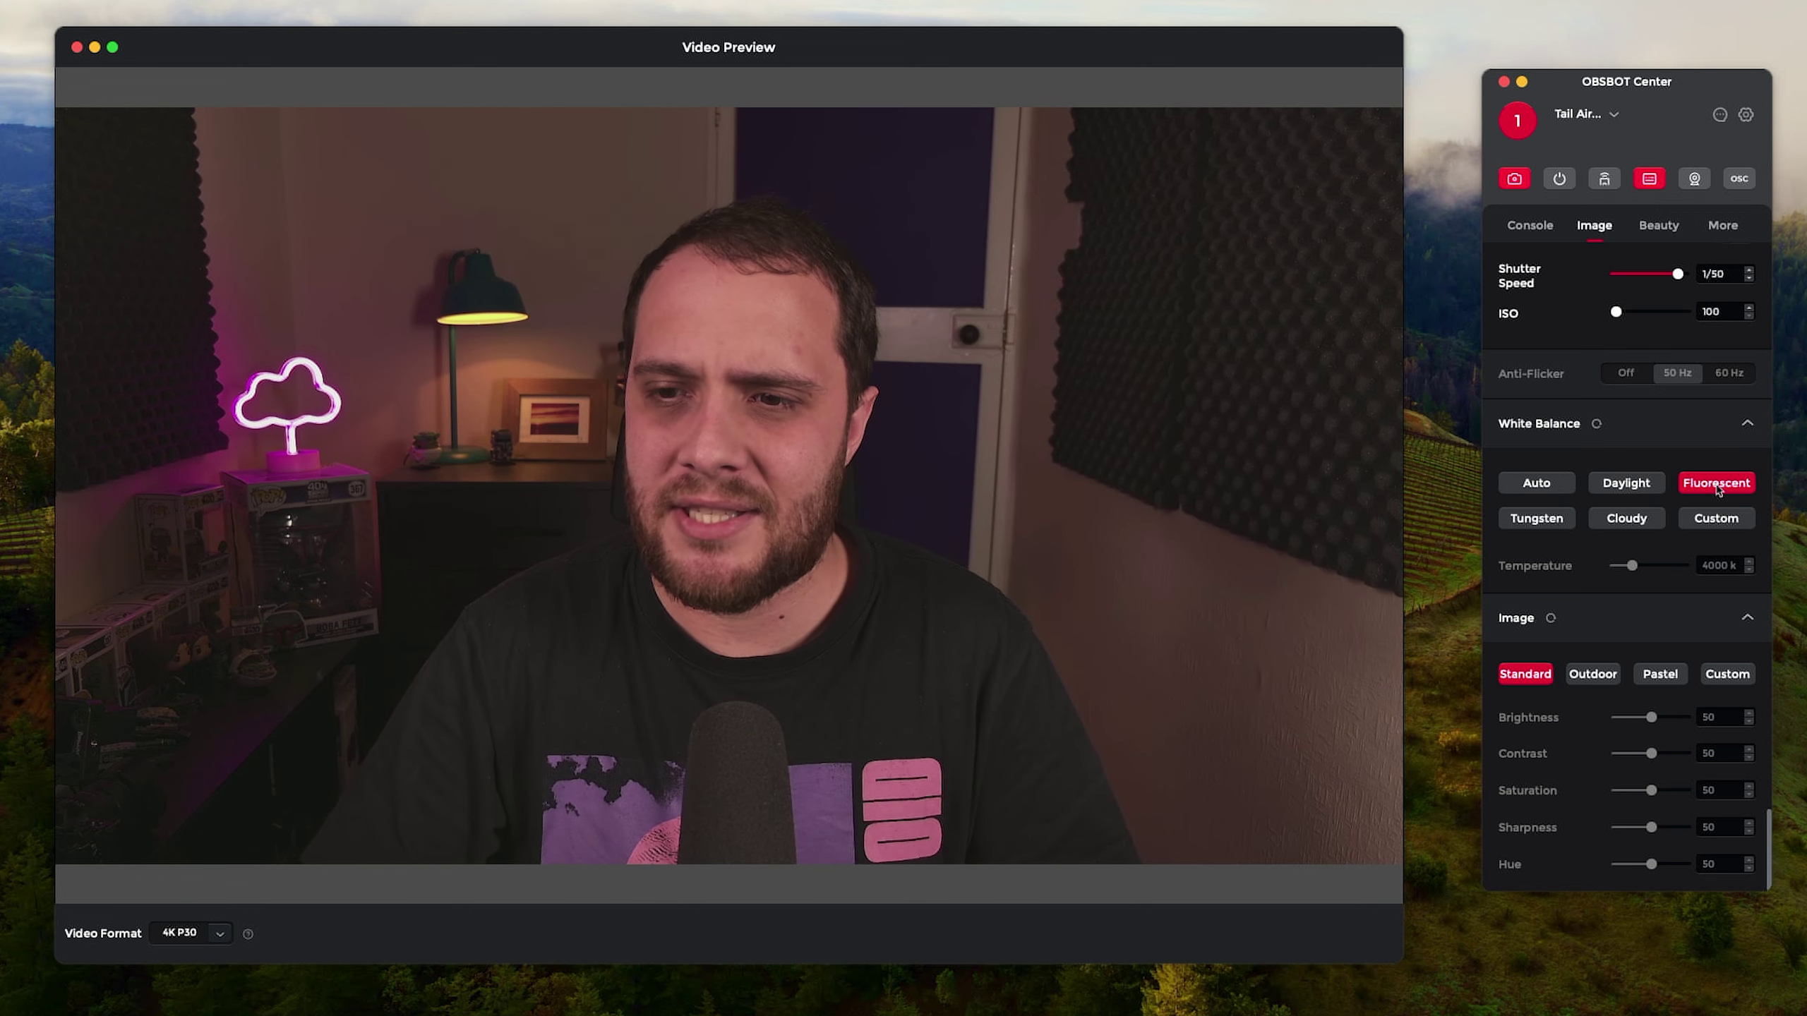
click(1626, 520)
click(1541, 525)
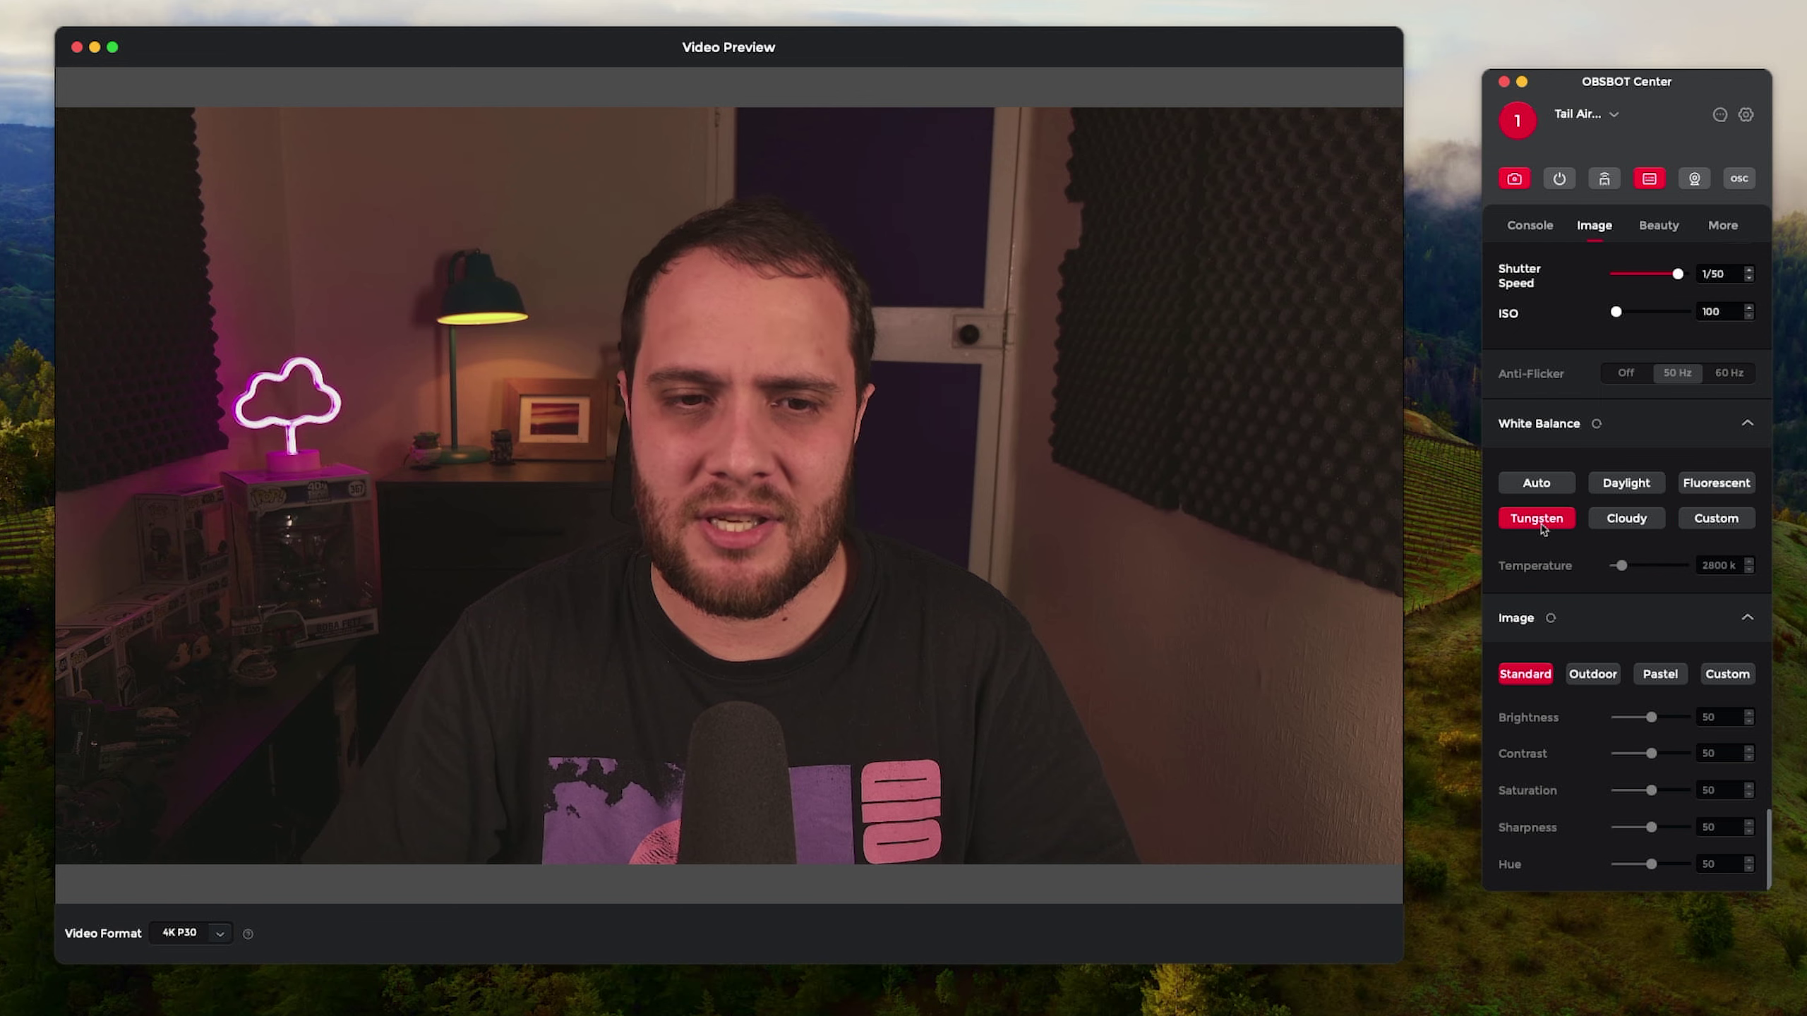
click(1523, 488)
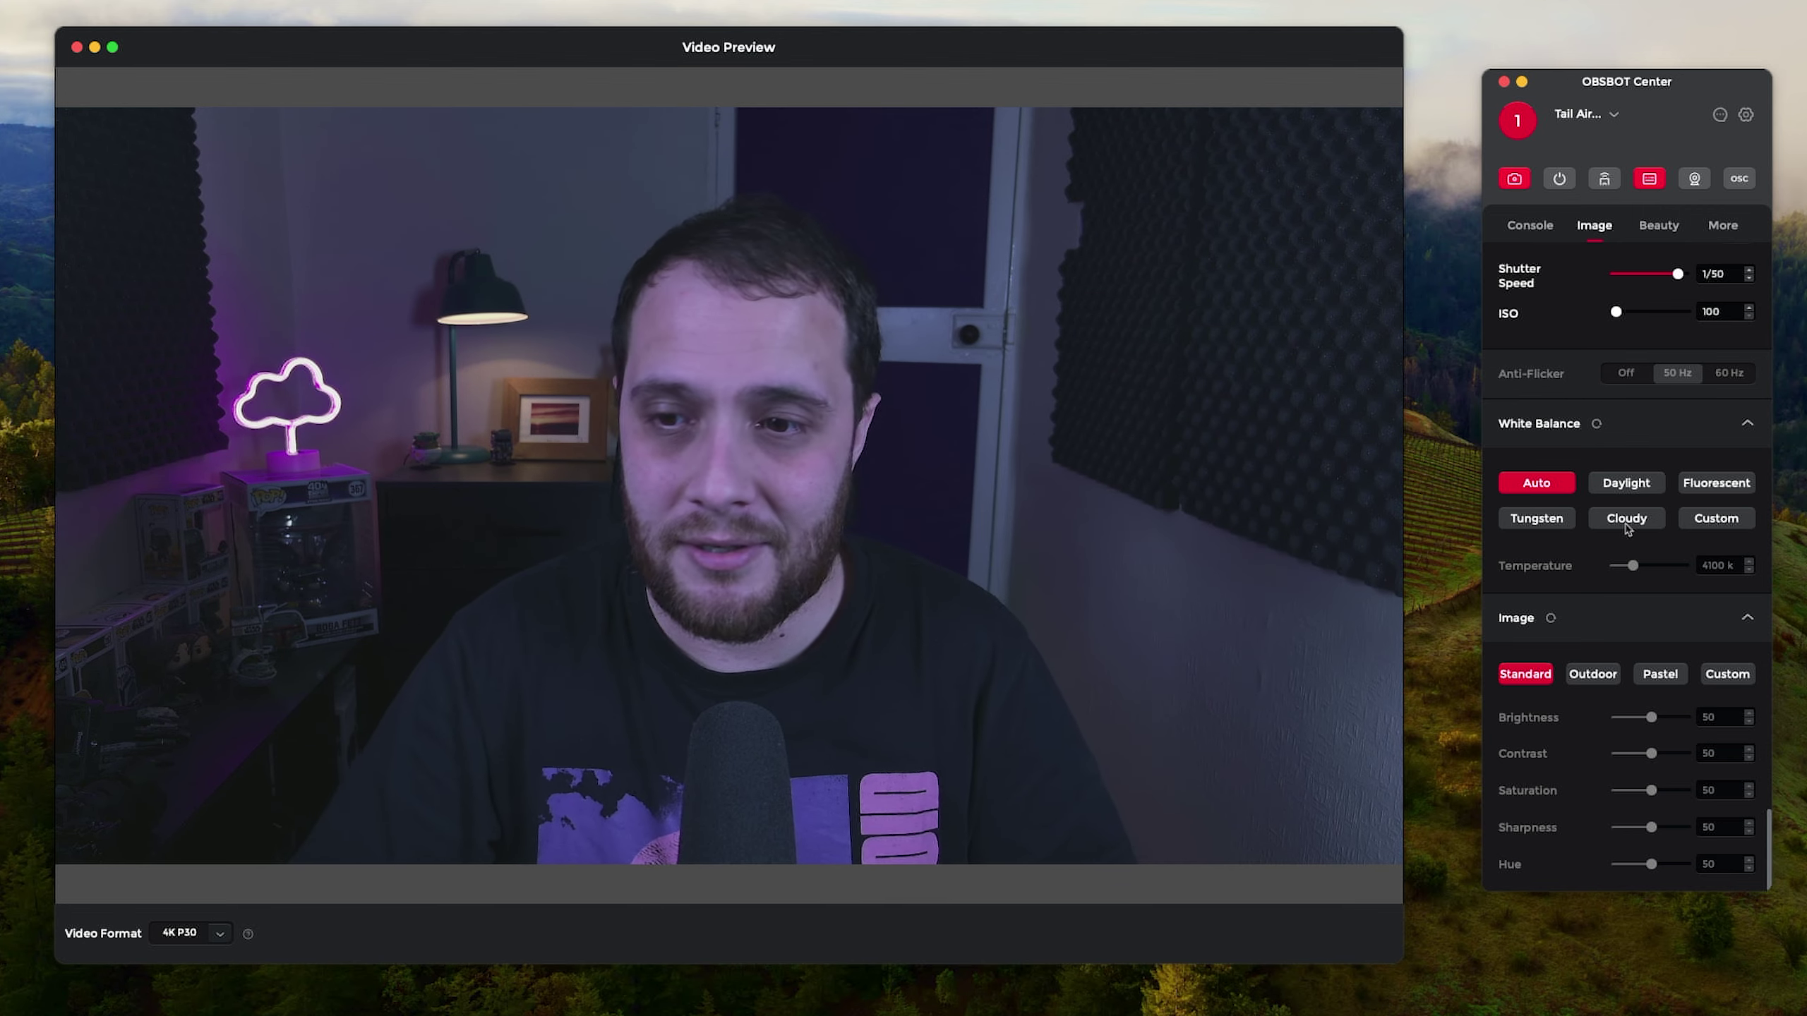
click(1619, 485)
click(1525, 488)
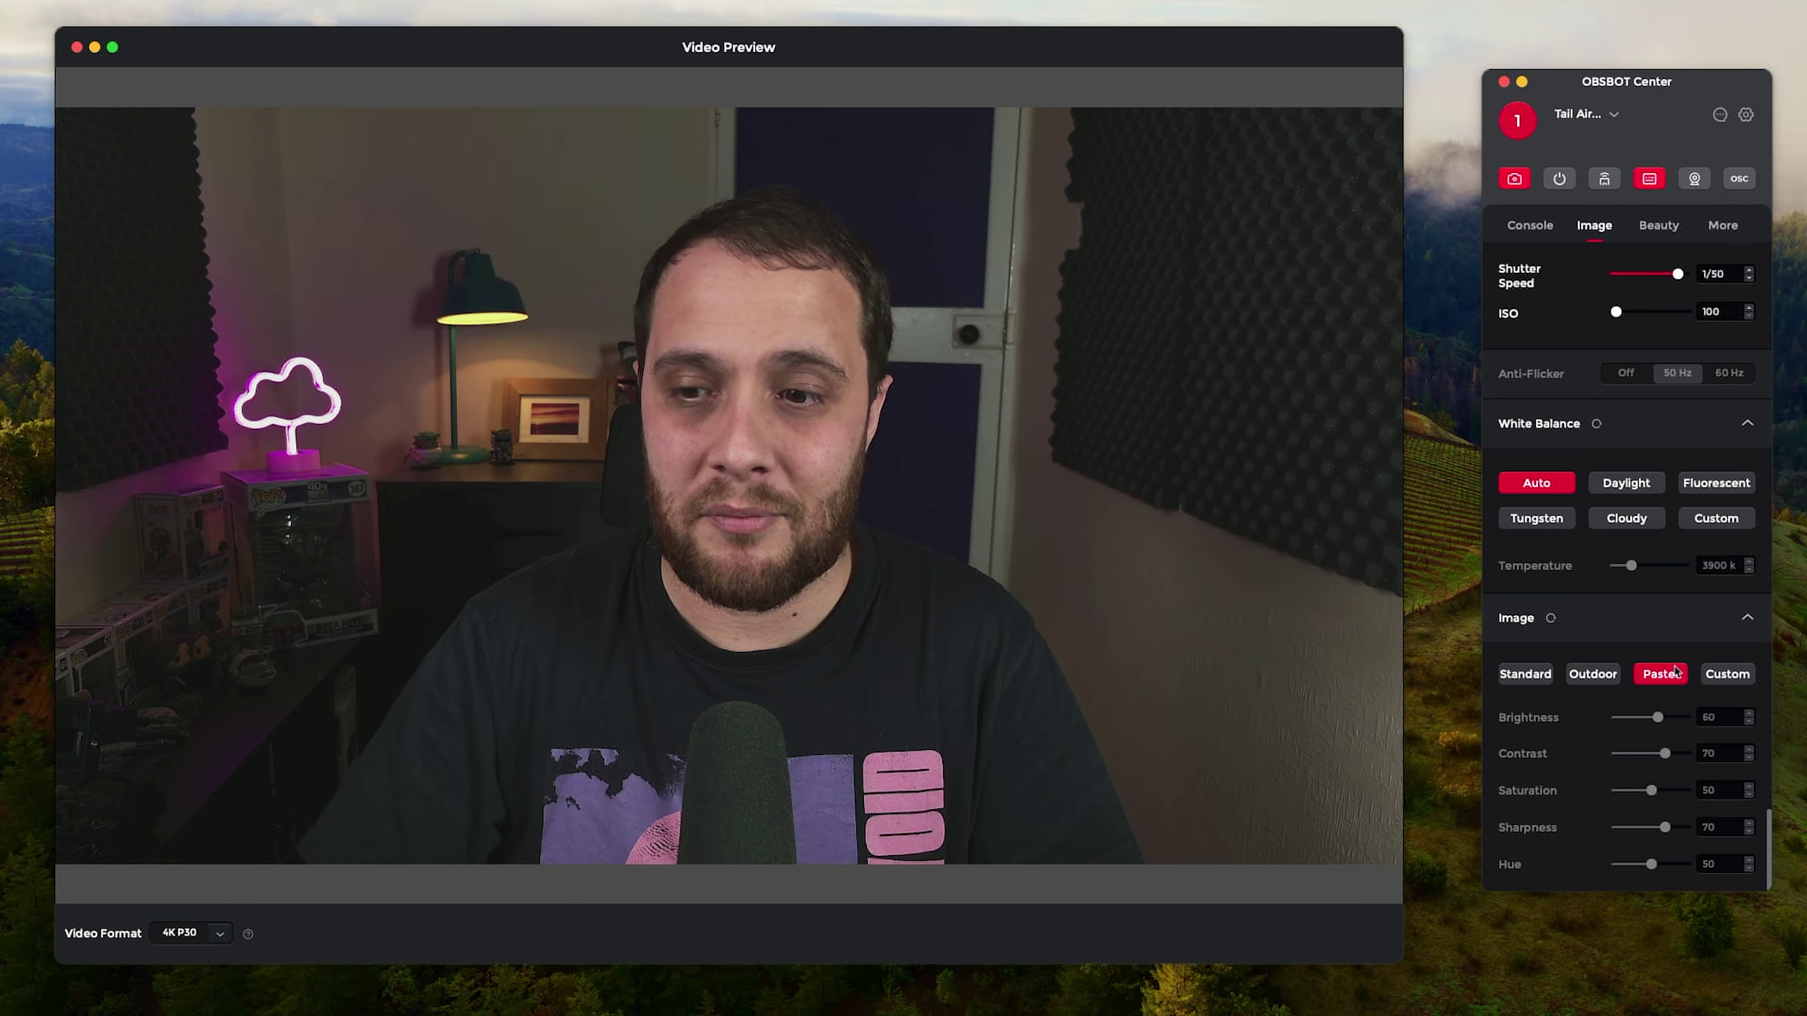
Try a Custom image style with lower brightness and contrast, then restore Standard.
click(1714, 676)
drag(1652, 718, 1646, 721)
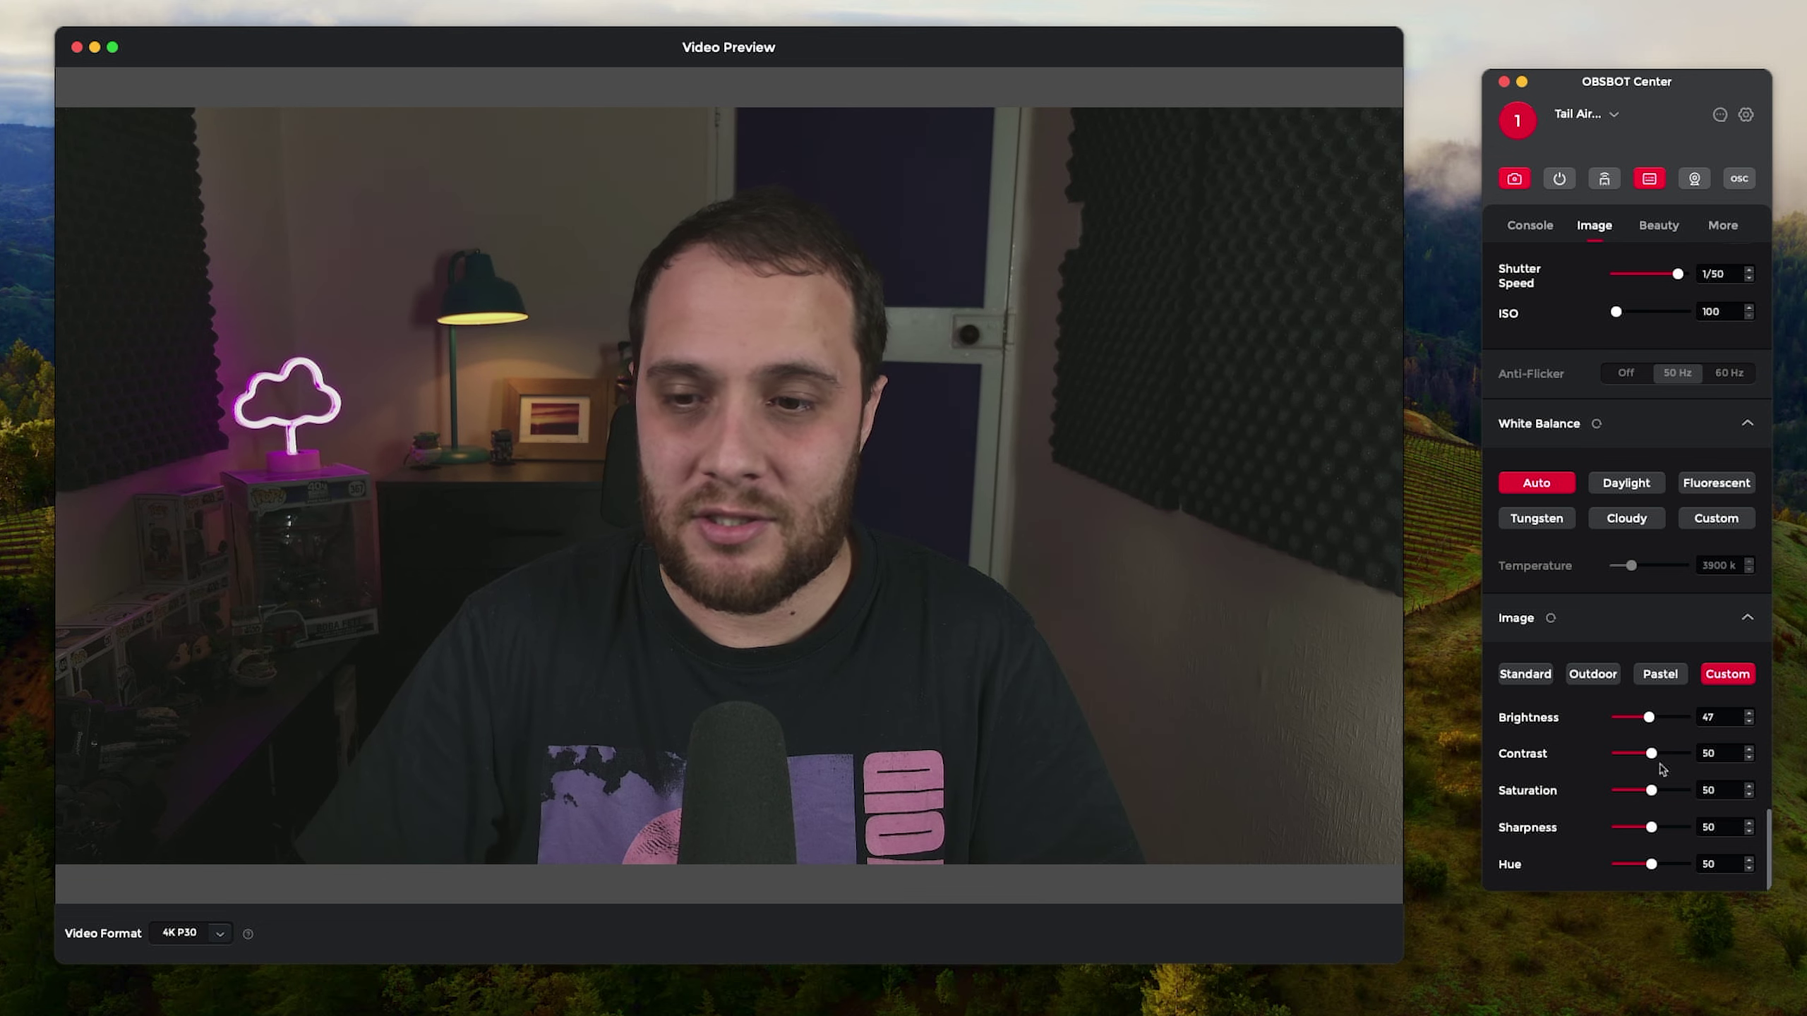
drag(1658, 756, 1639, 758)
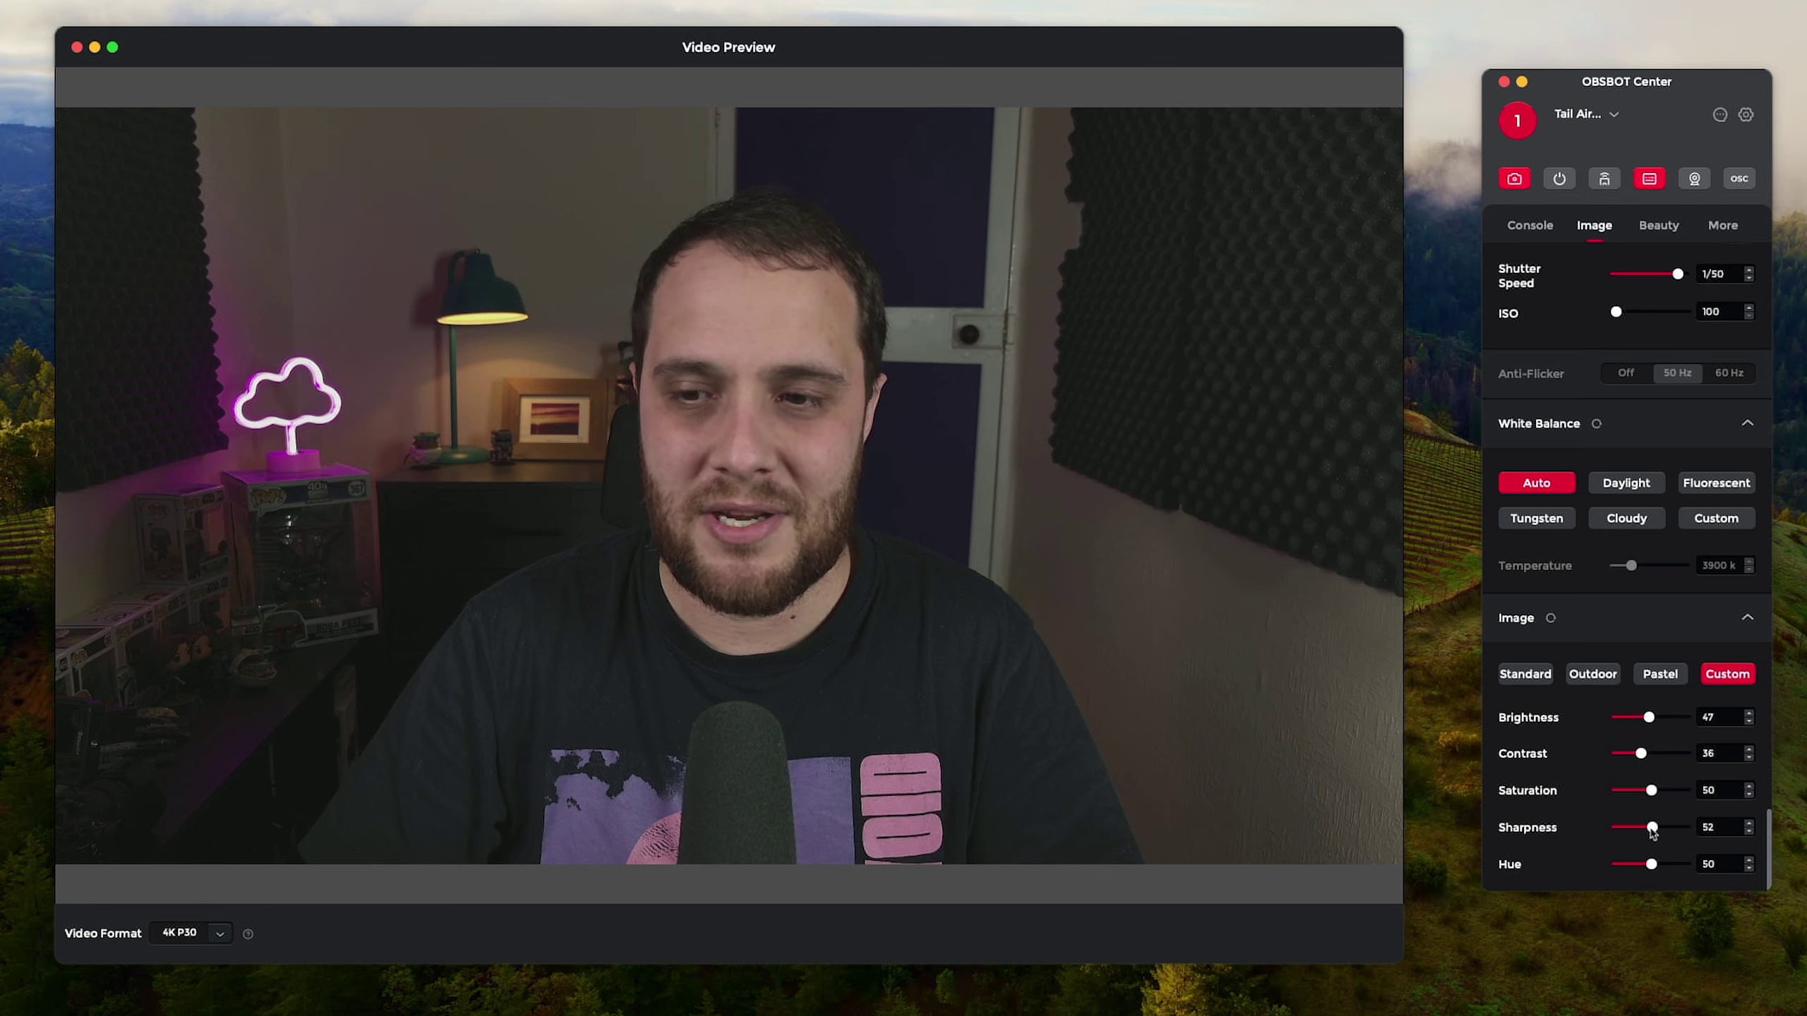
click(1521, 671)
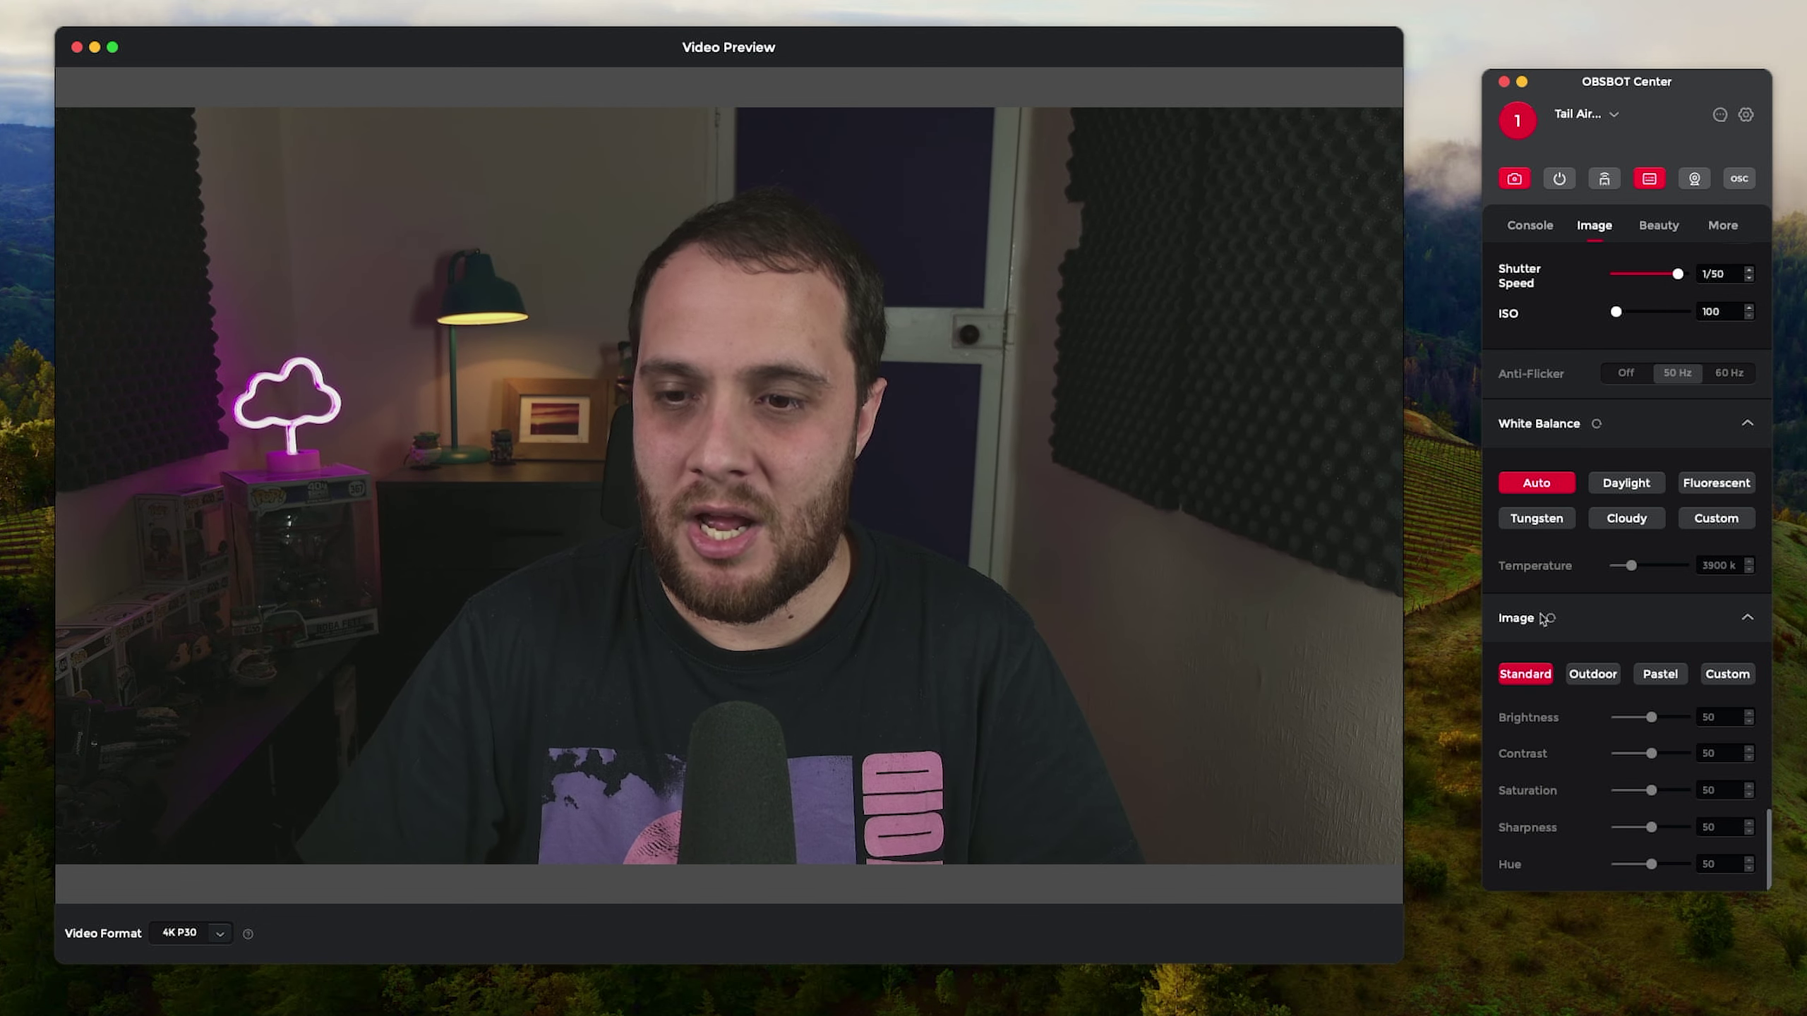
Switch HDR off in the image settings.
scroll(1593, 719, up, 4)
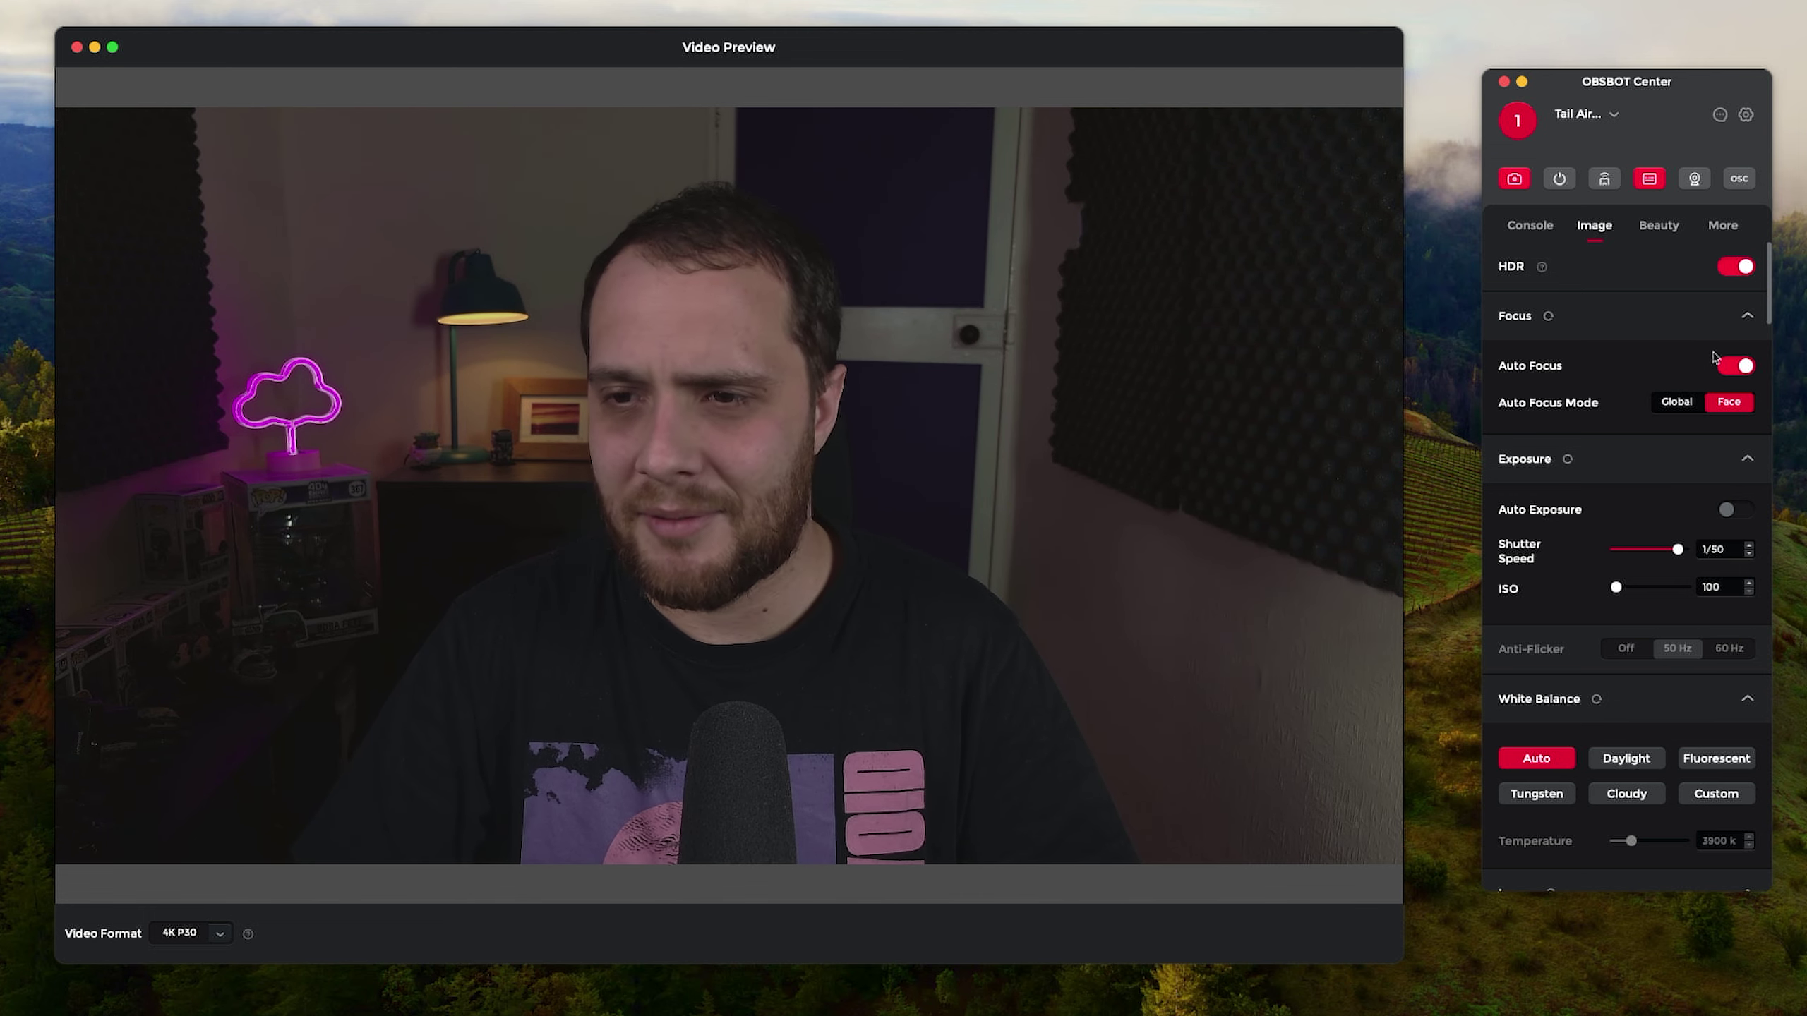
click(1730, 270)
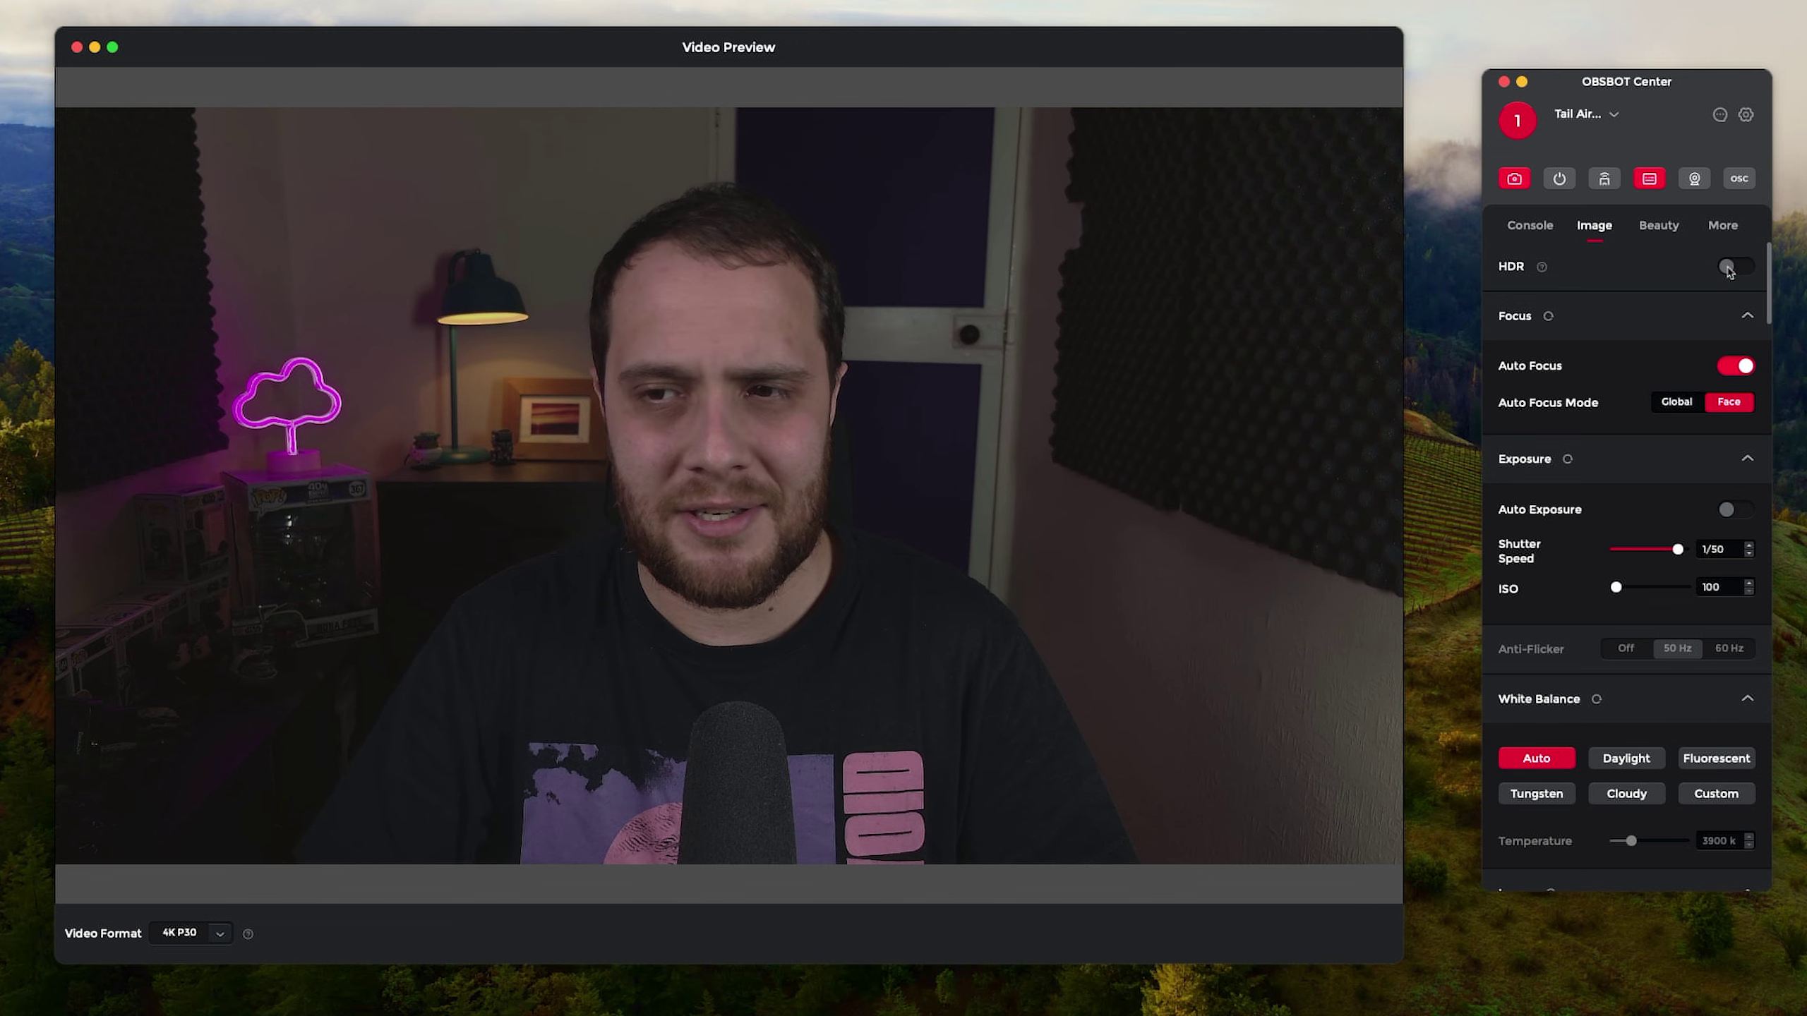
scroll(1737, 662, down, 5)
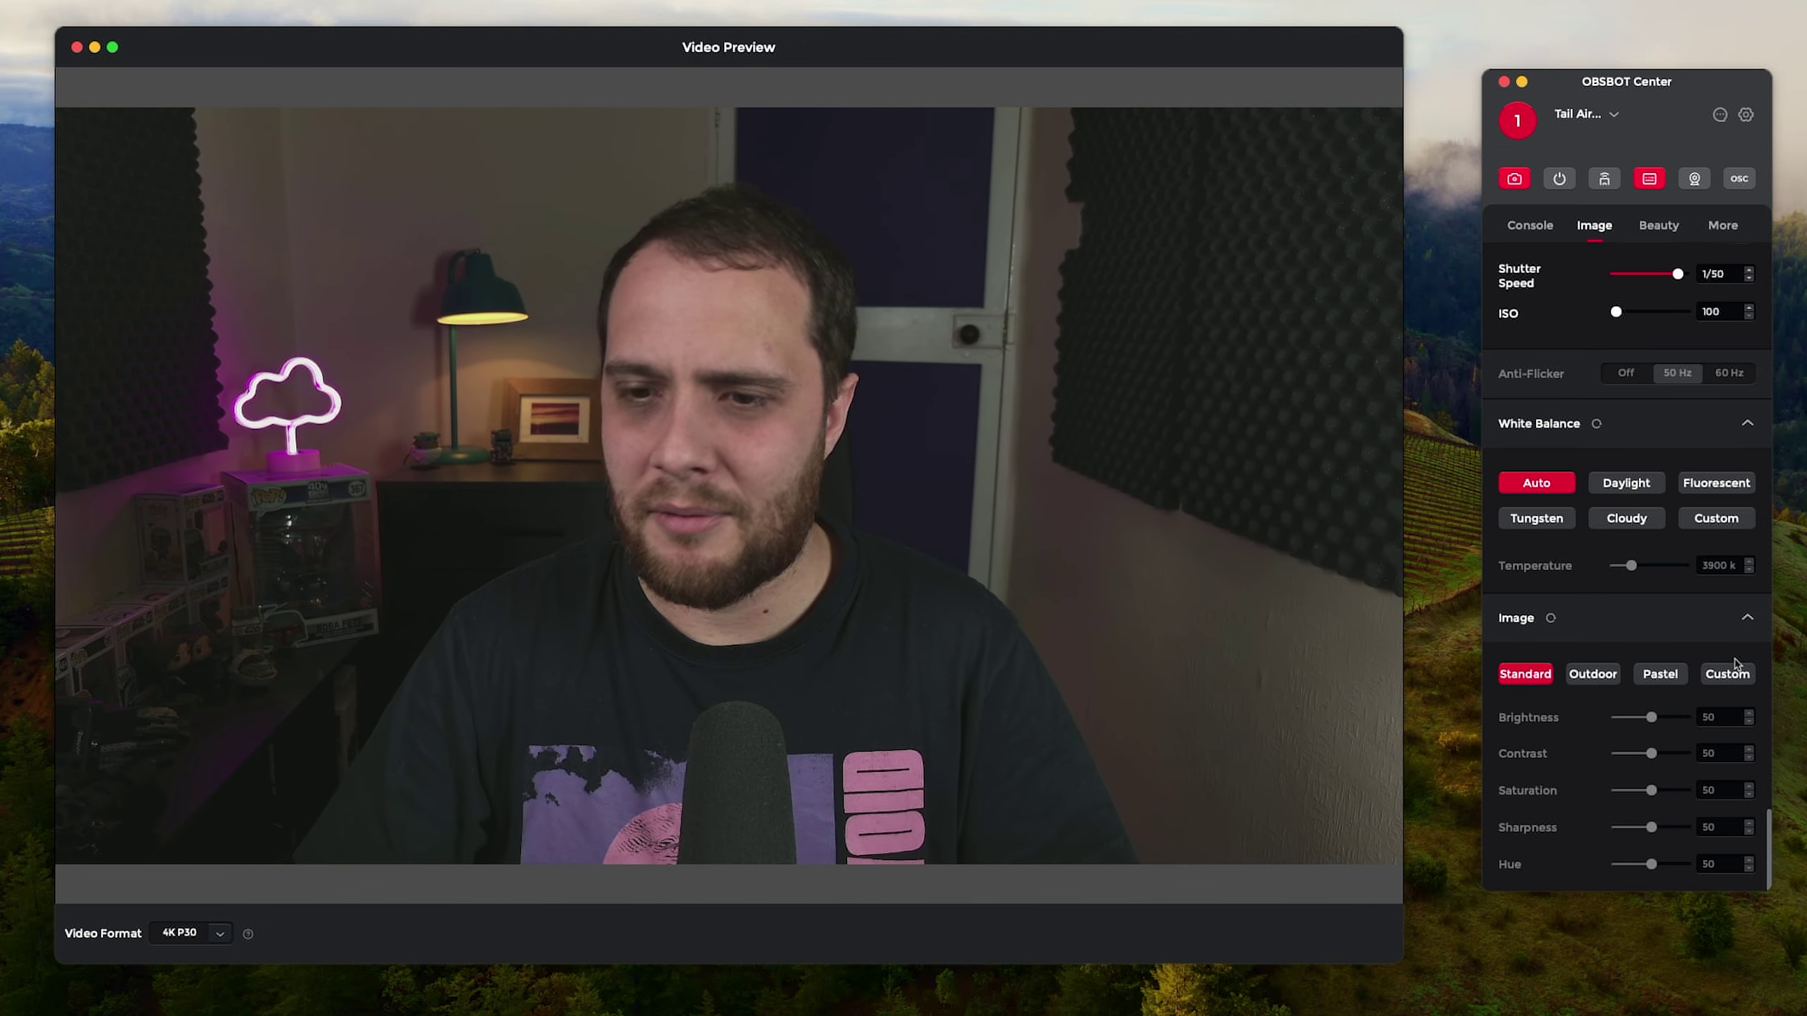
scroll(1736, 662, up, 5)
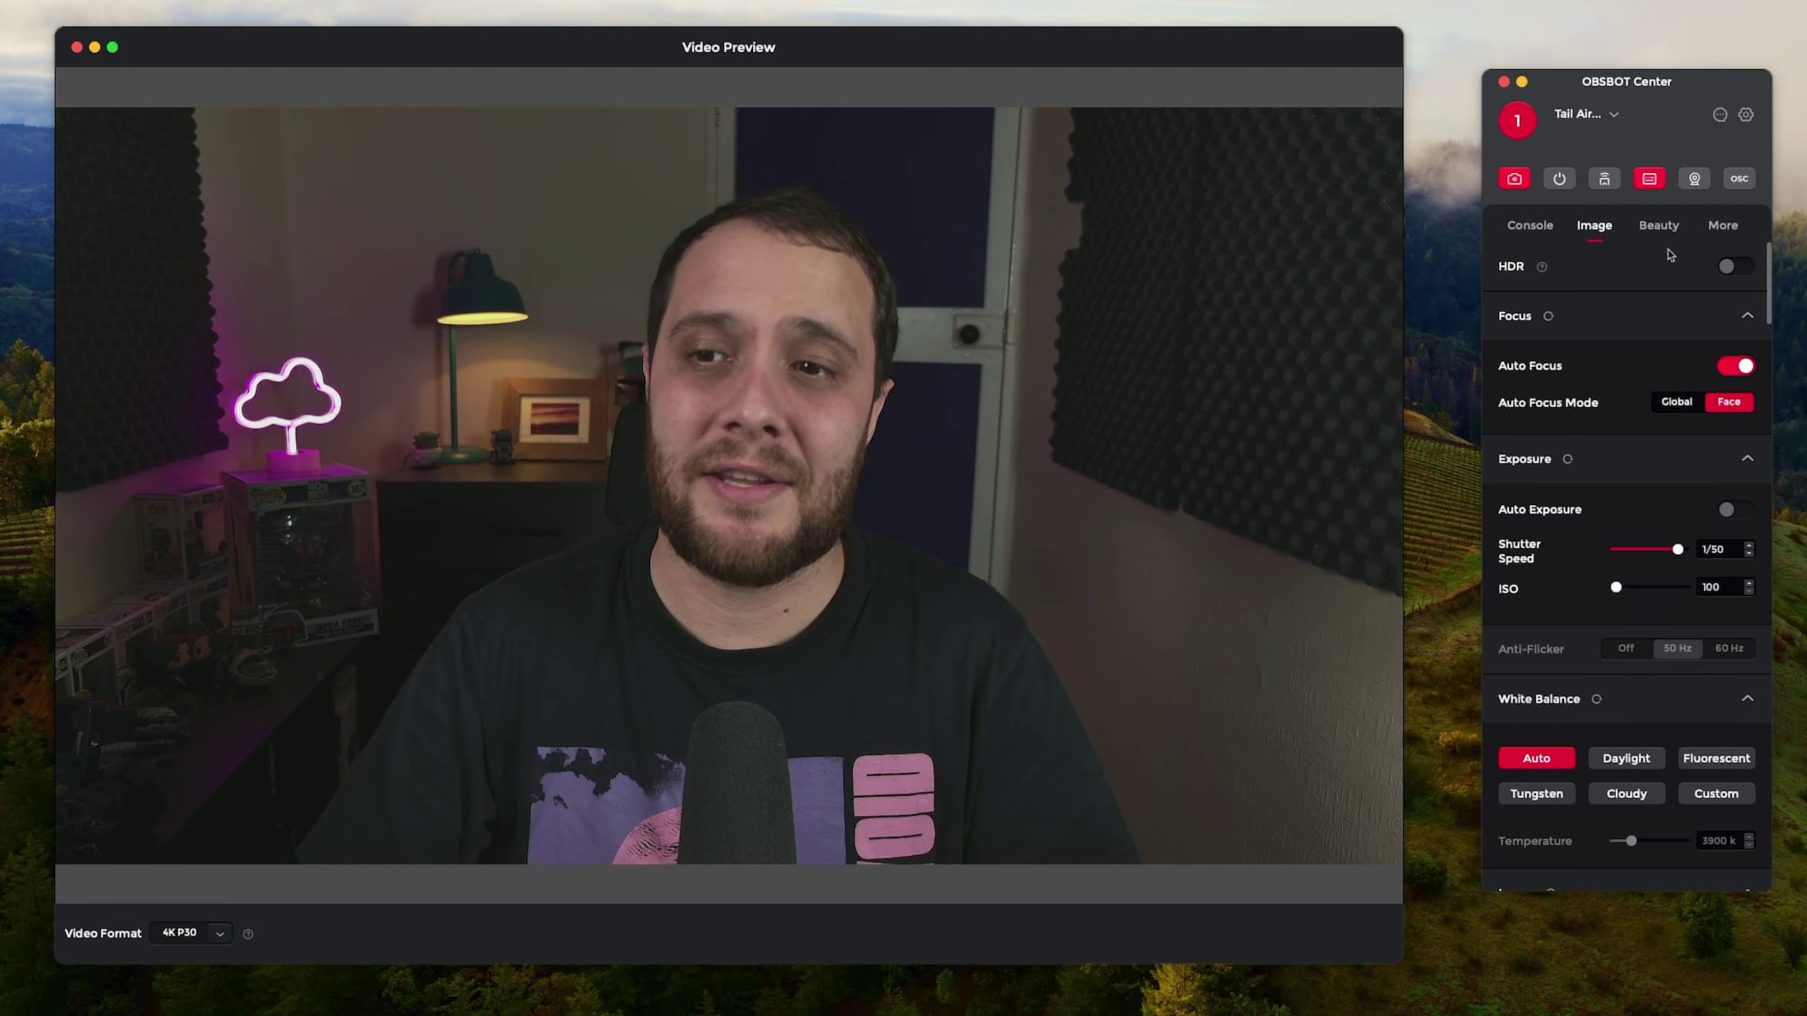
Preview the B&W, Nature and Fresh filters and the MAN retouch preset.
click(1652, 228)
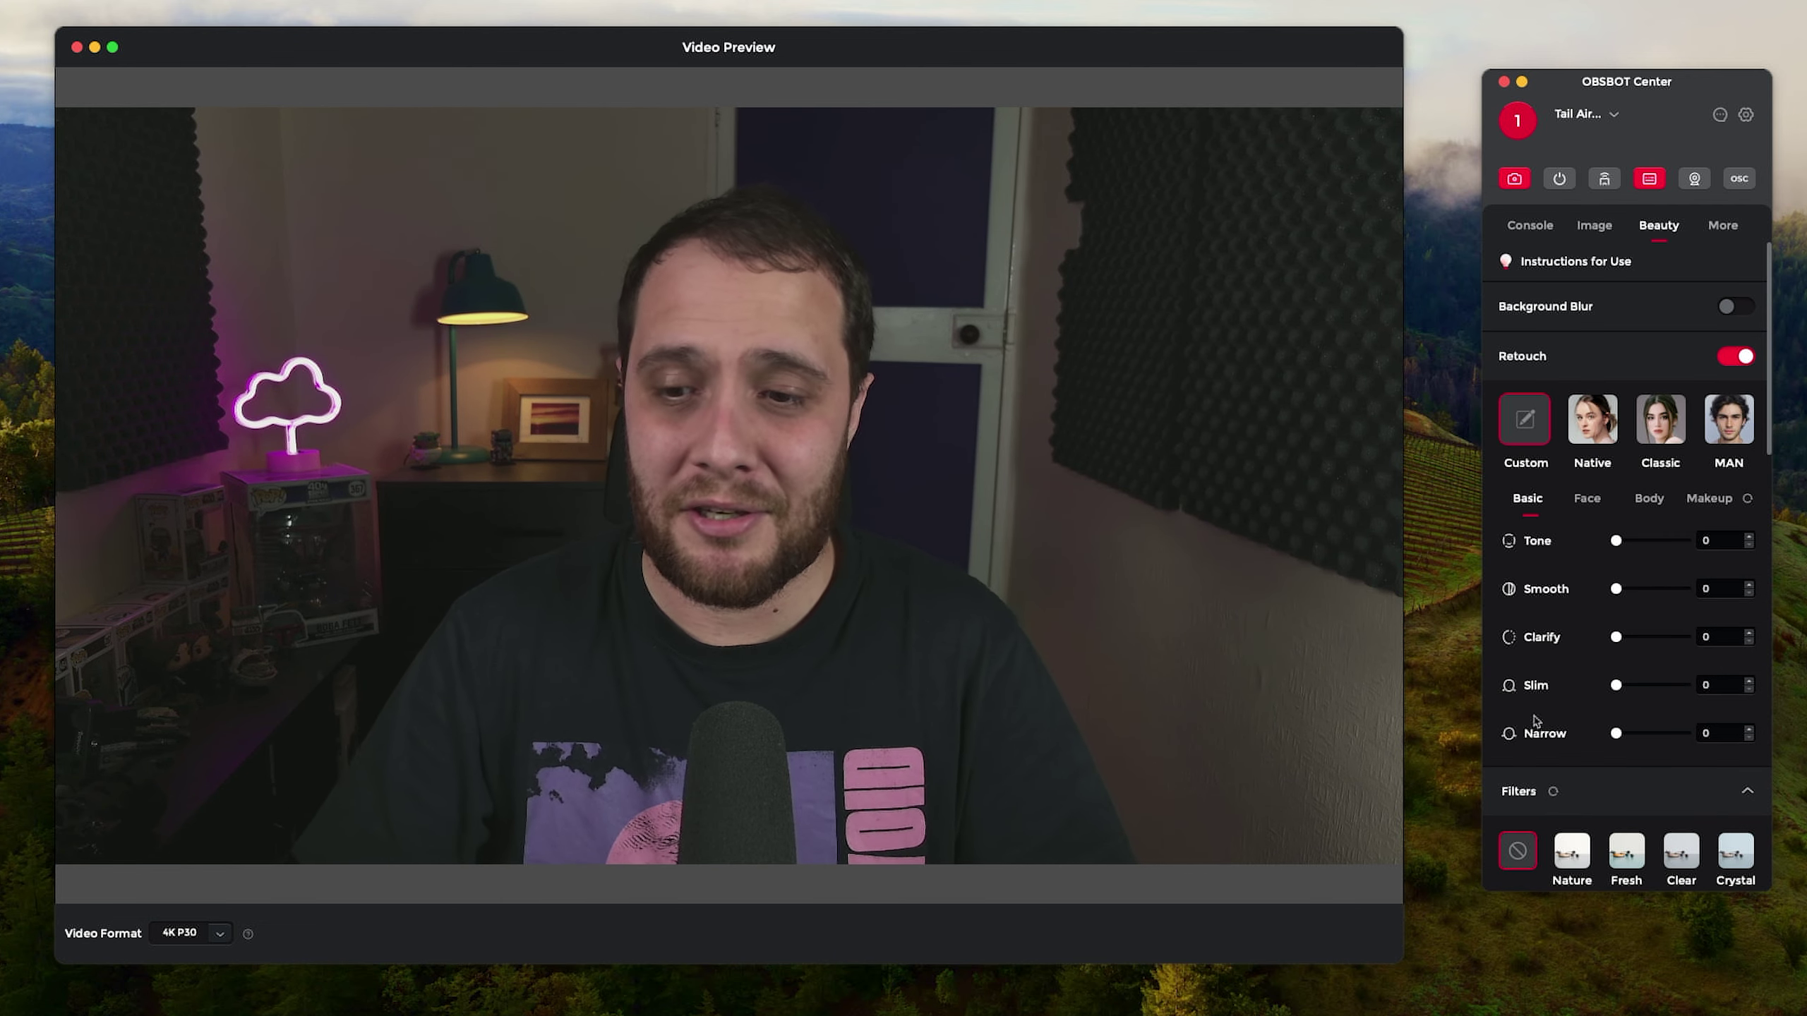
scroll(1533, 736, down, 3)
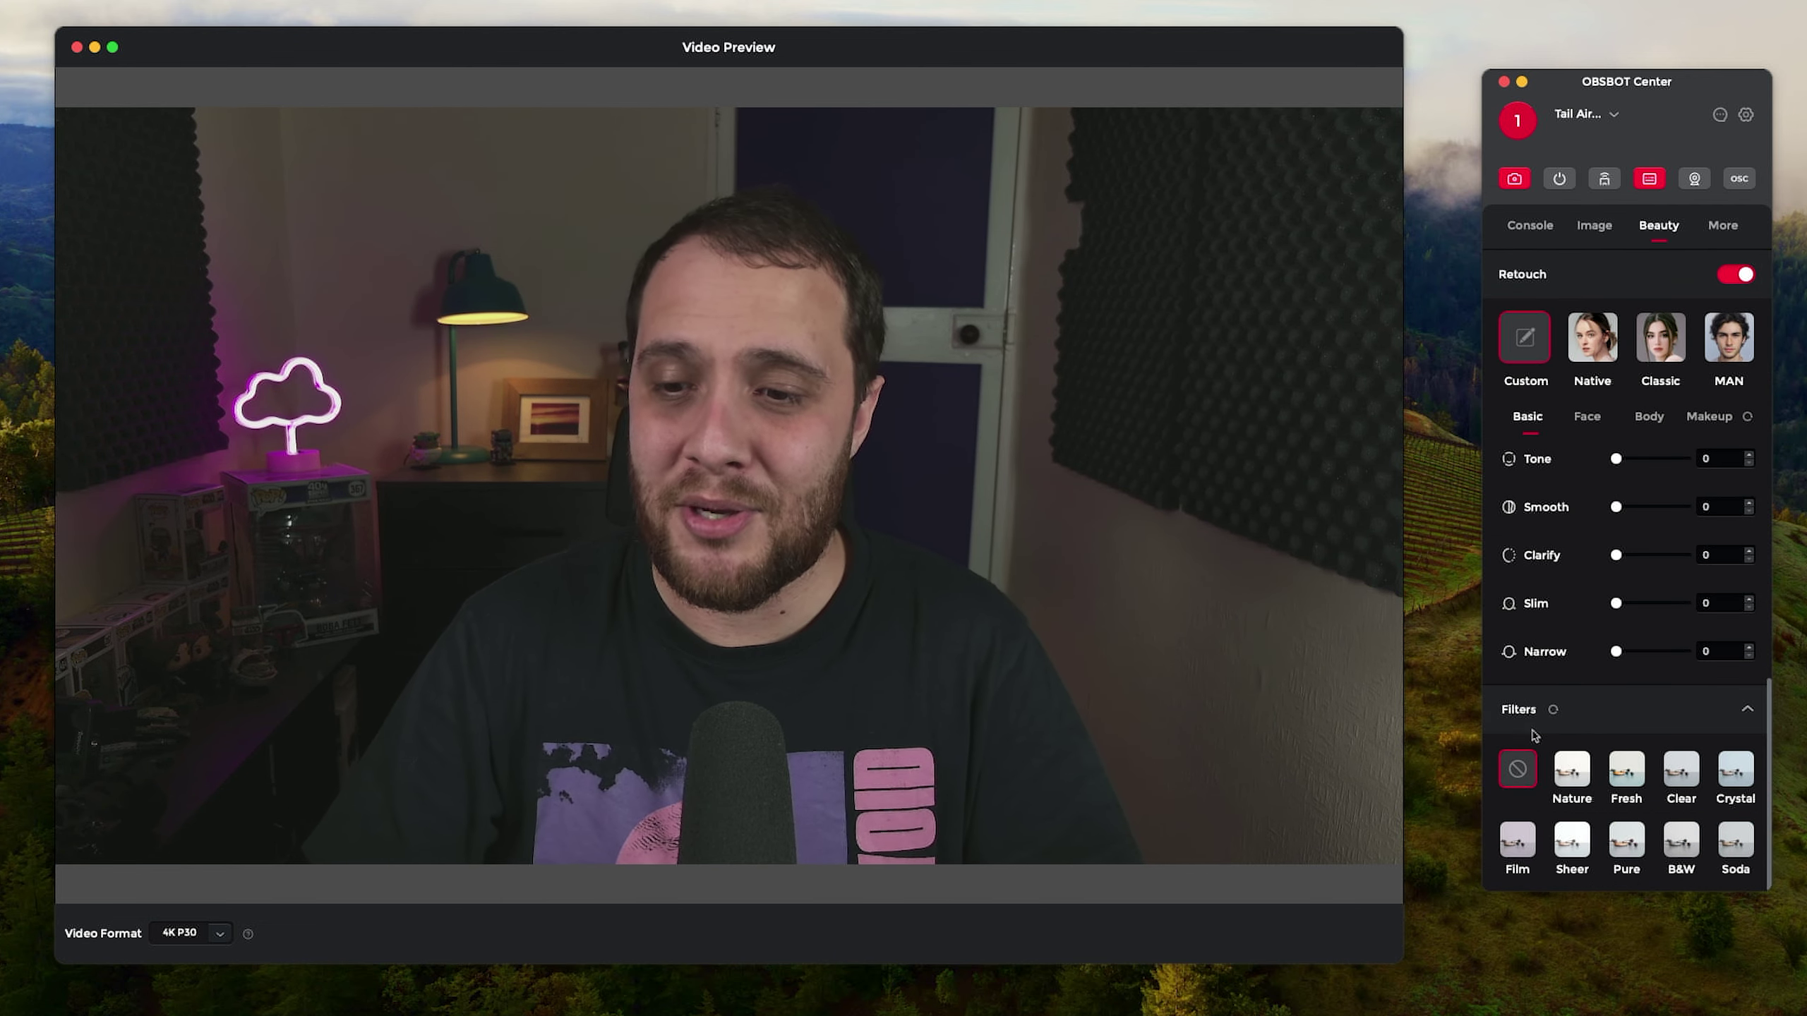
click(1681, 843)
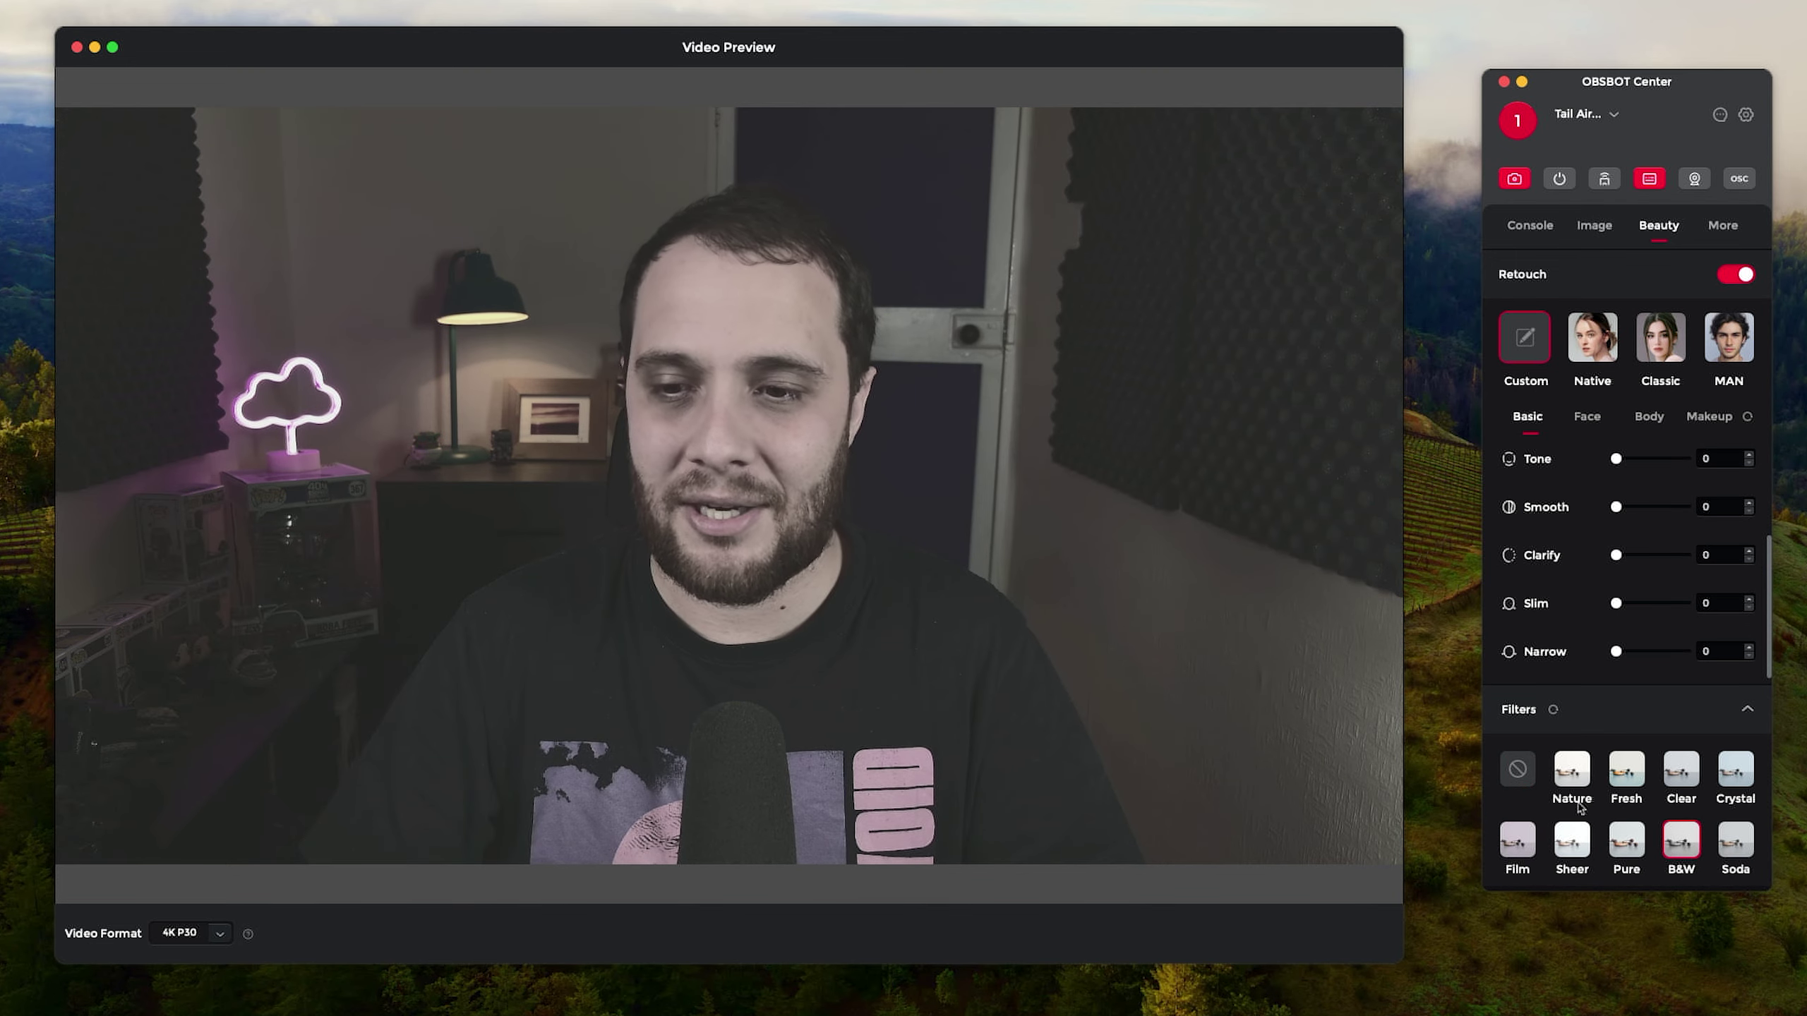
click(1567, 783)
scroll(1561, 854, down, 2)
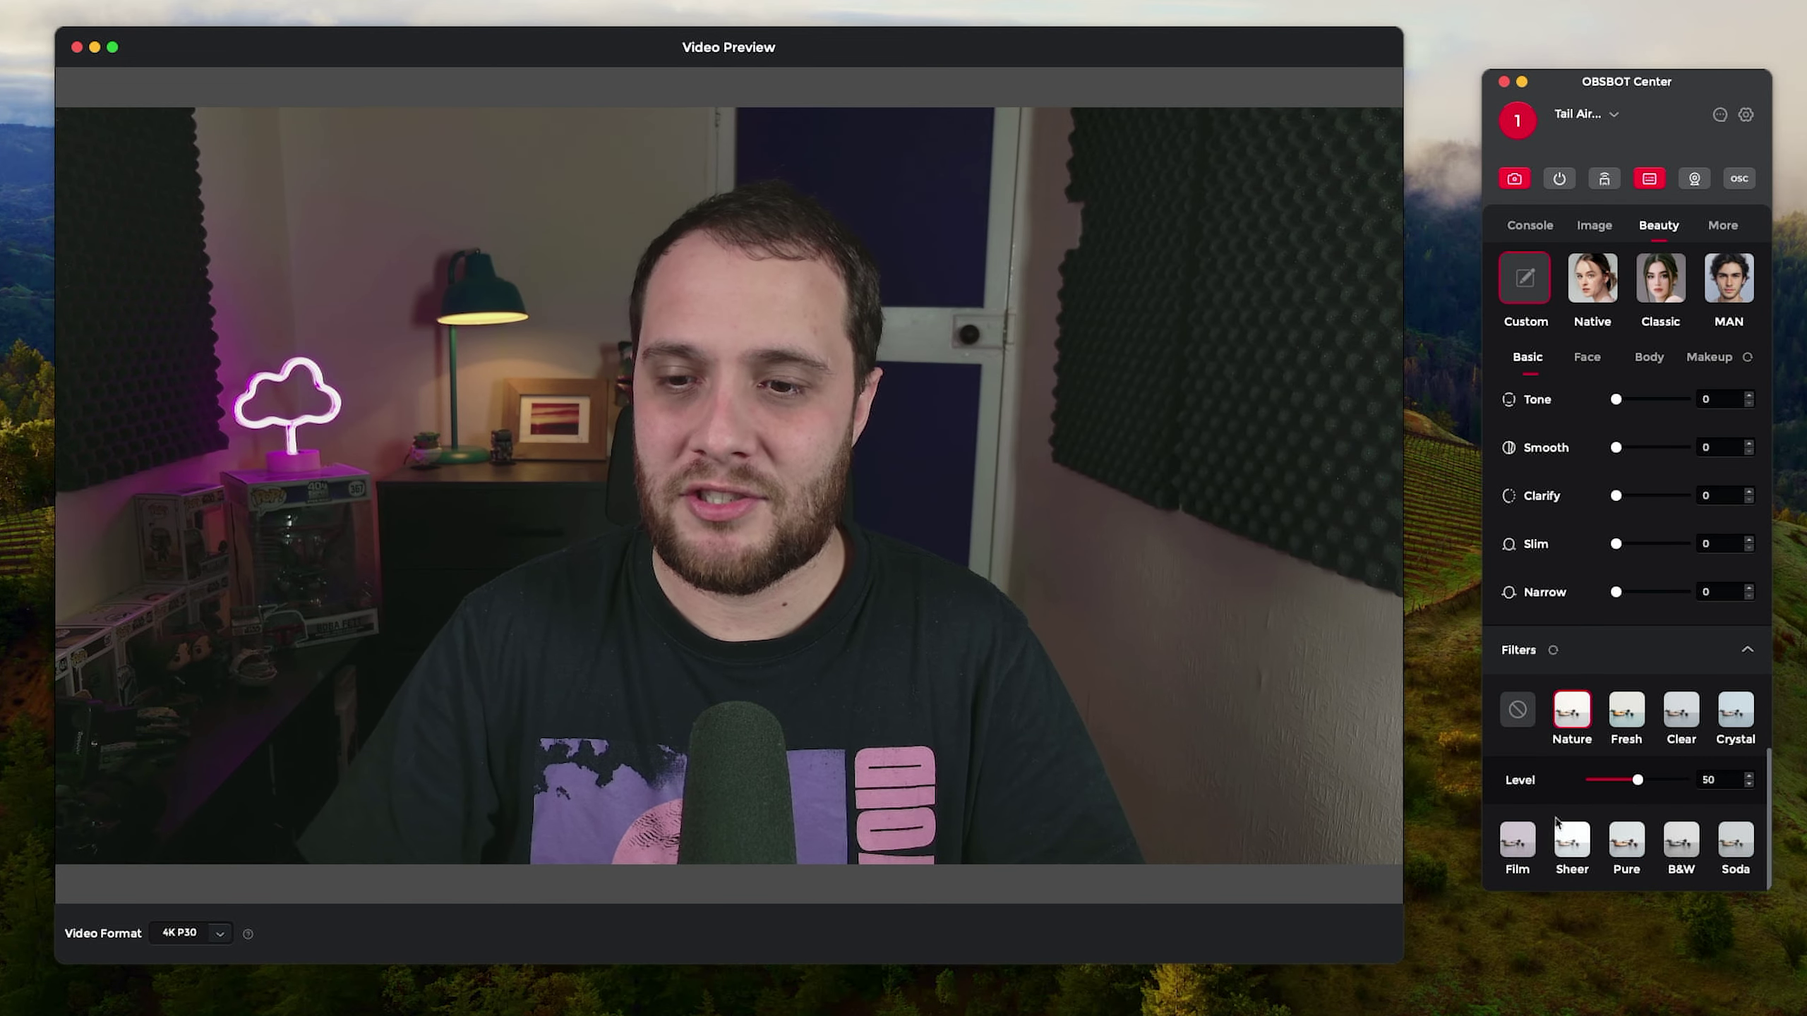
click(1624, 721)
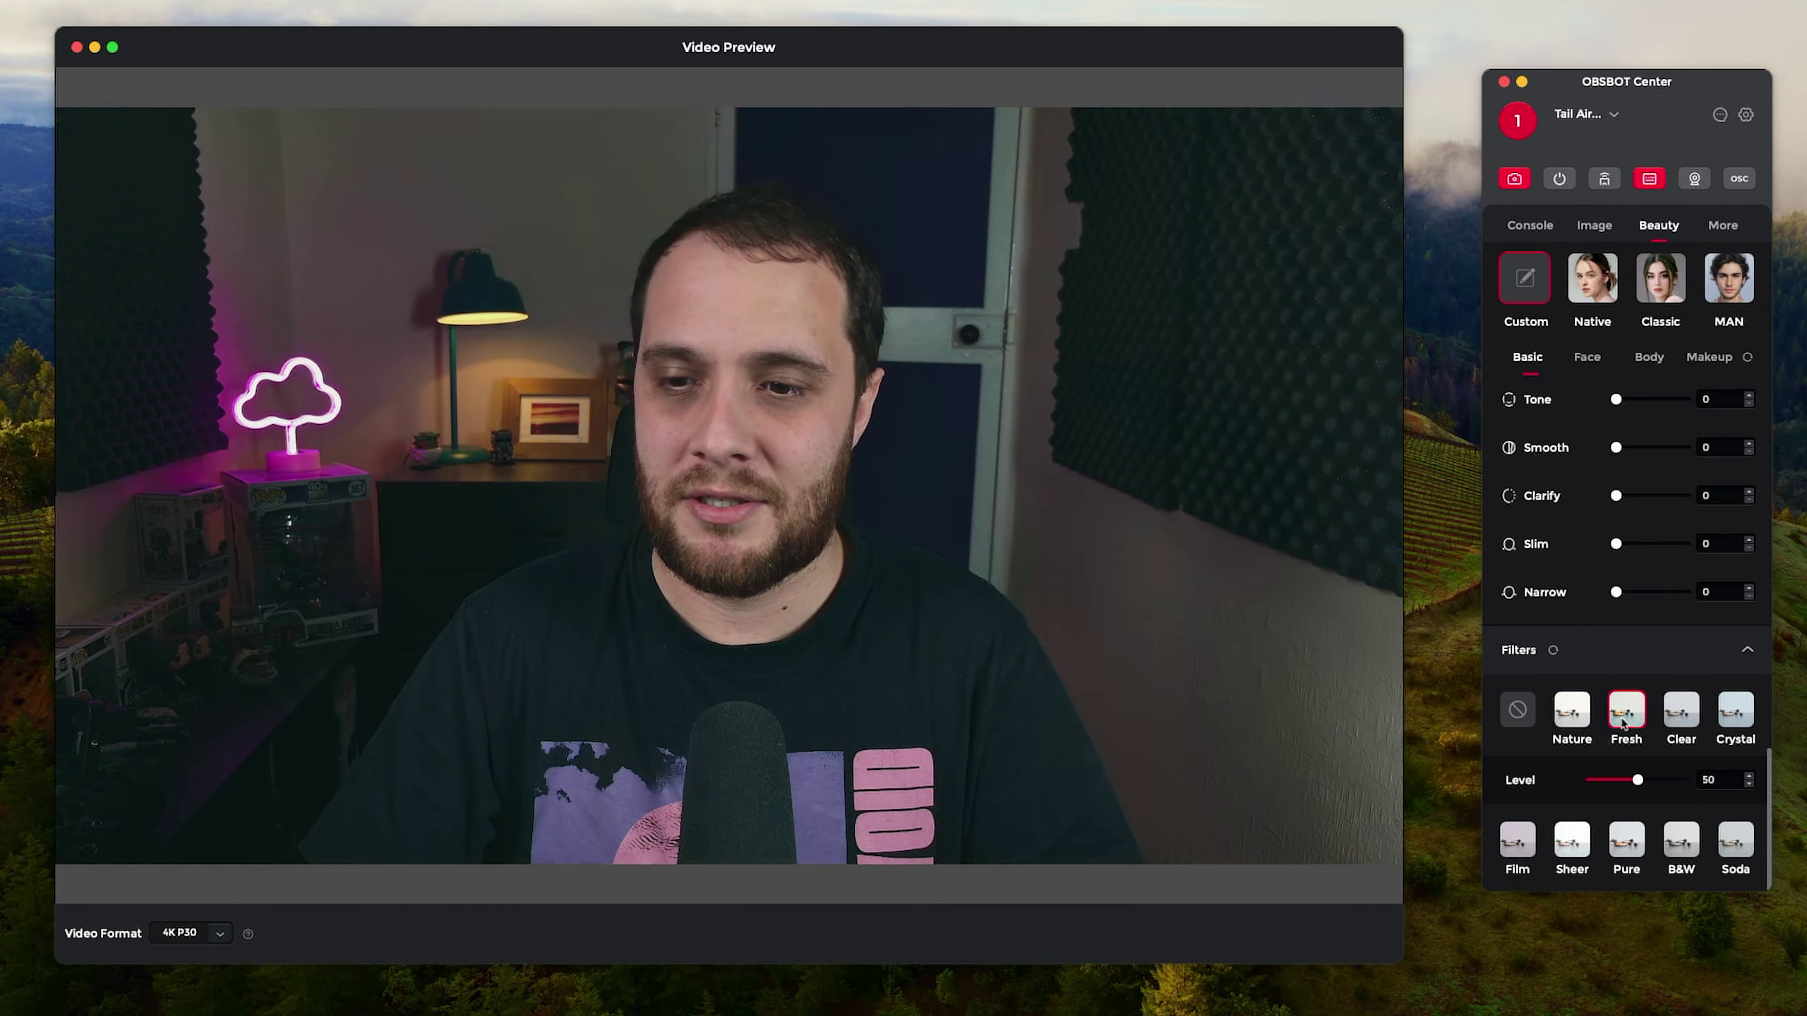
click(1719, 287)
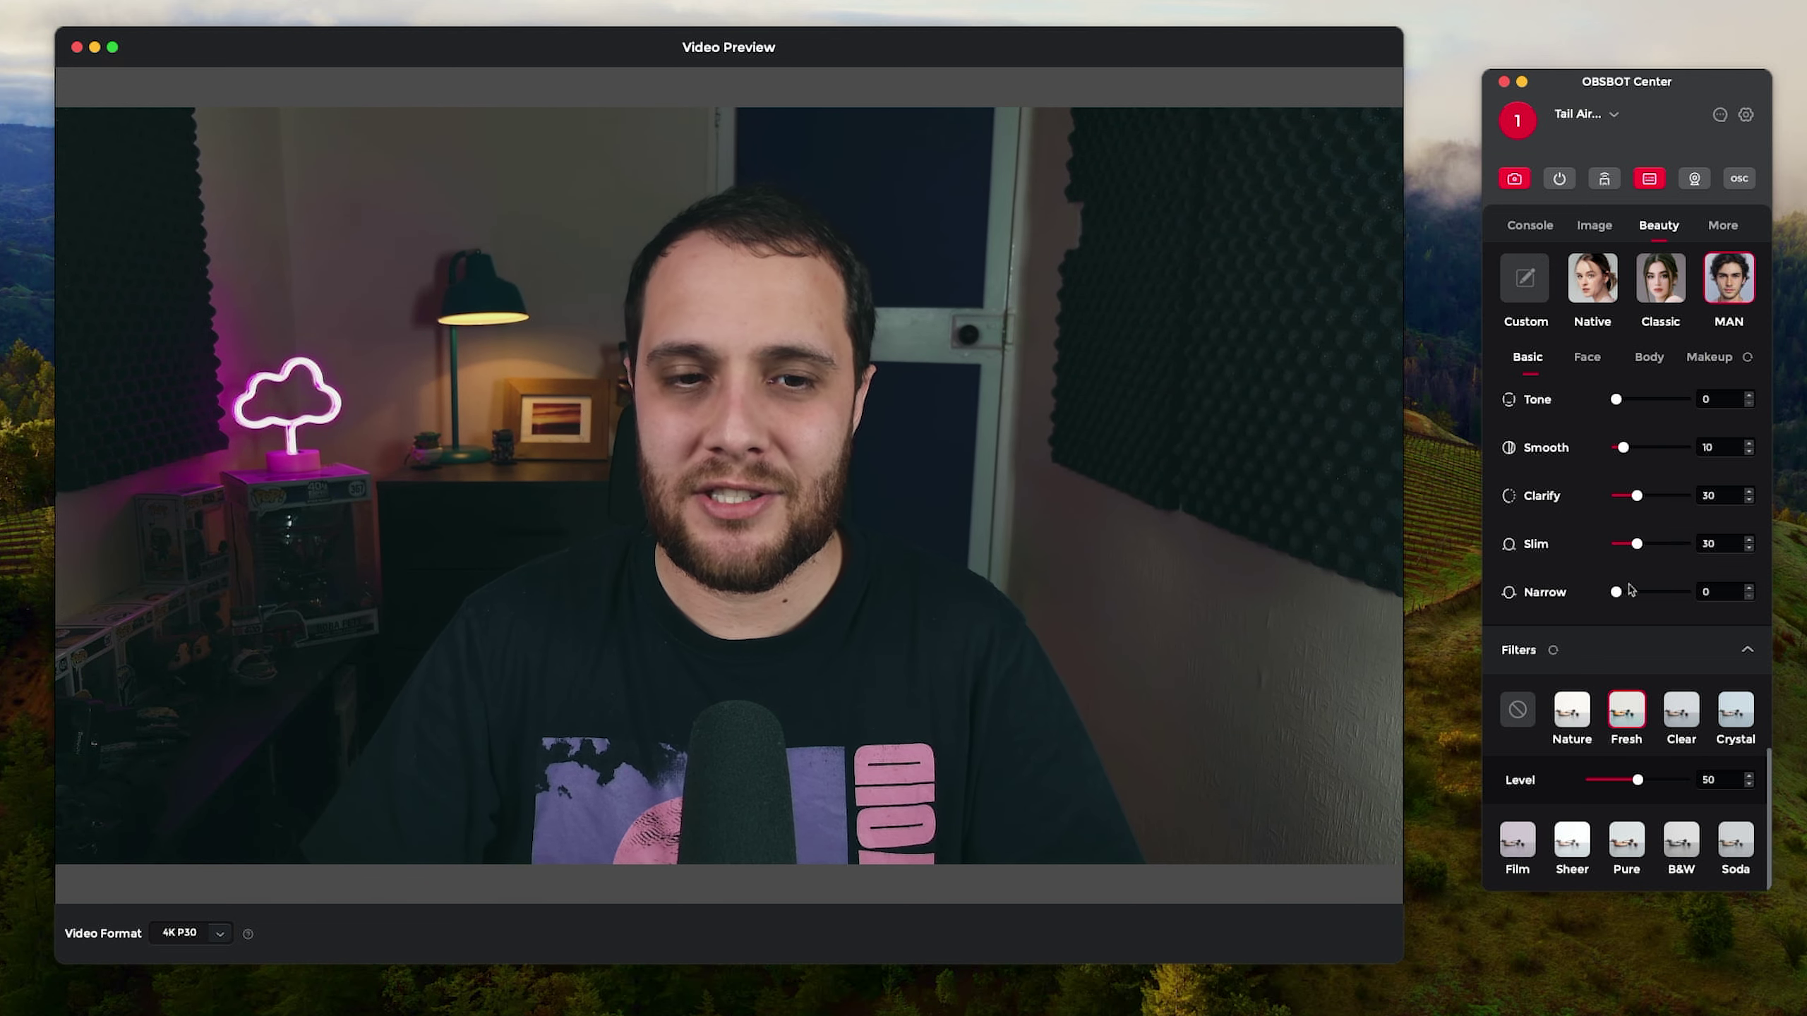
Recall a saved framing preset on the Console, then remove the colour filter.
click(1530, 226)
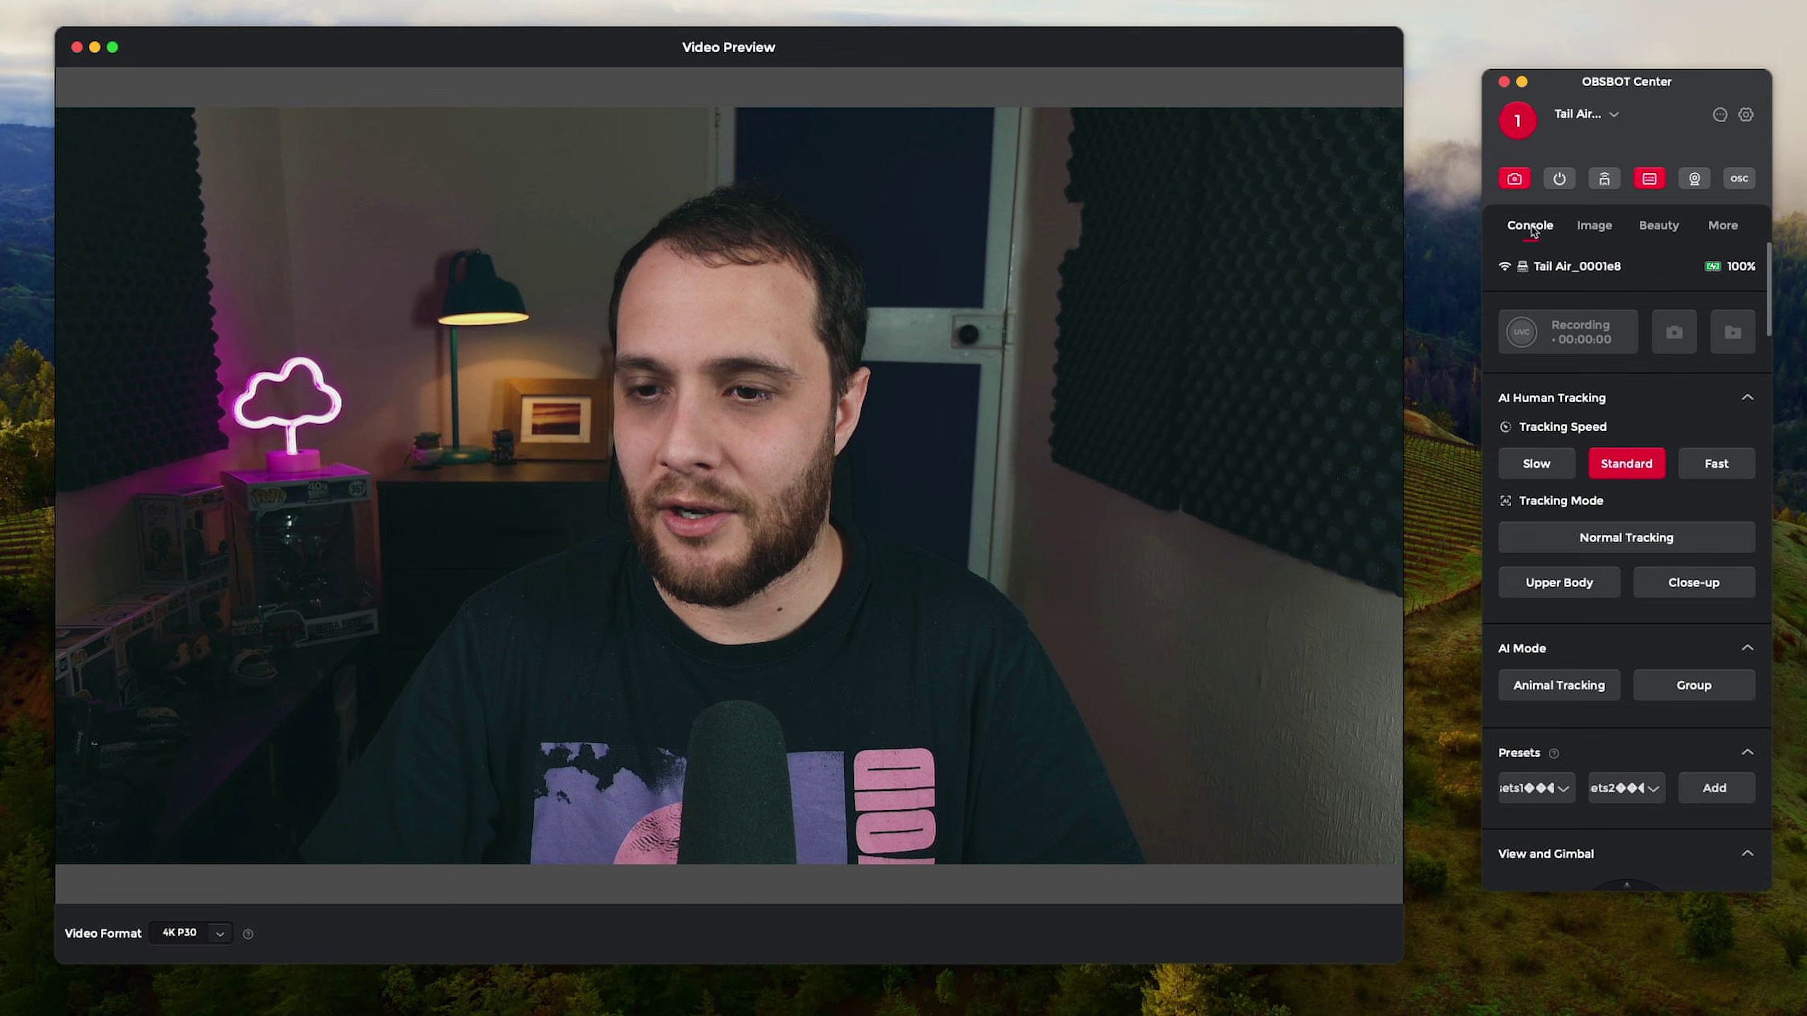
click(1657, 793)
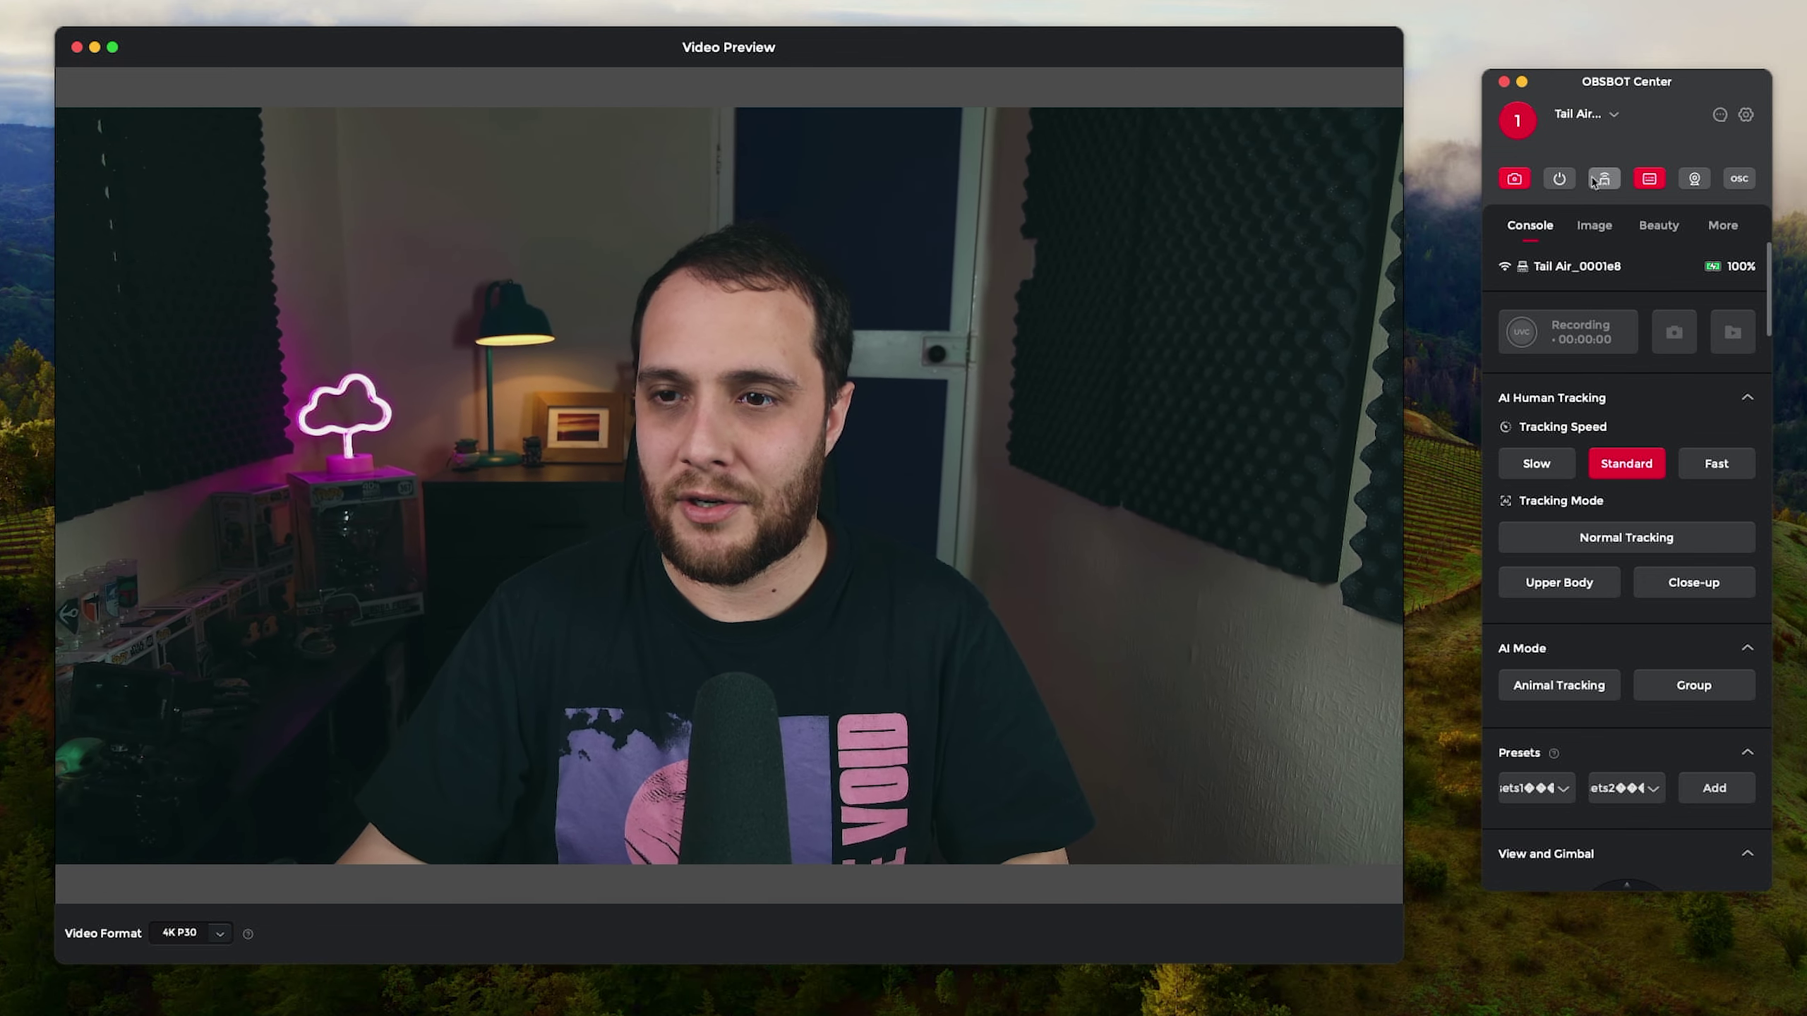
click(1658, 225)
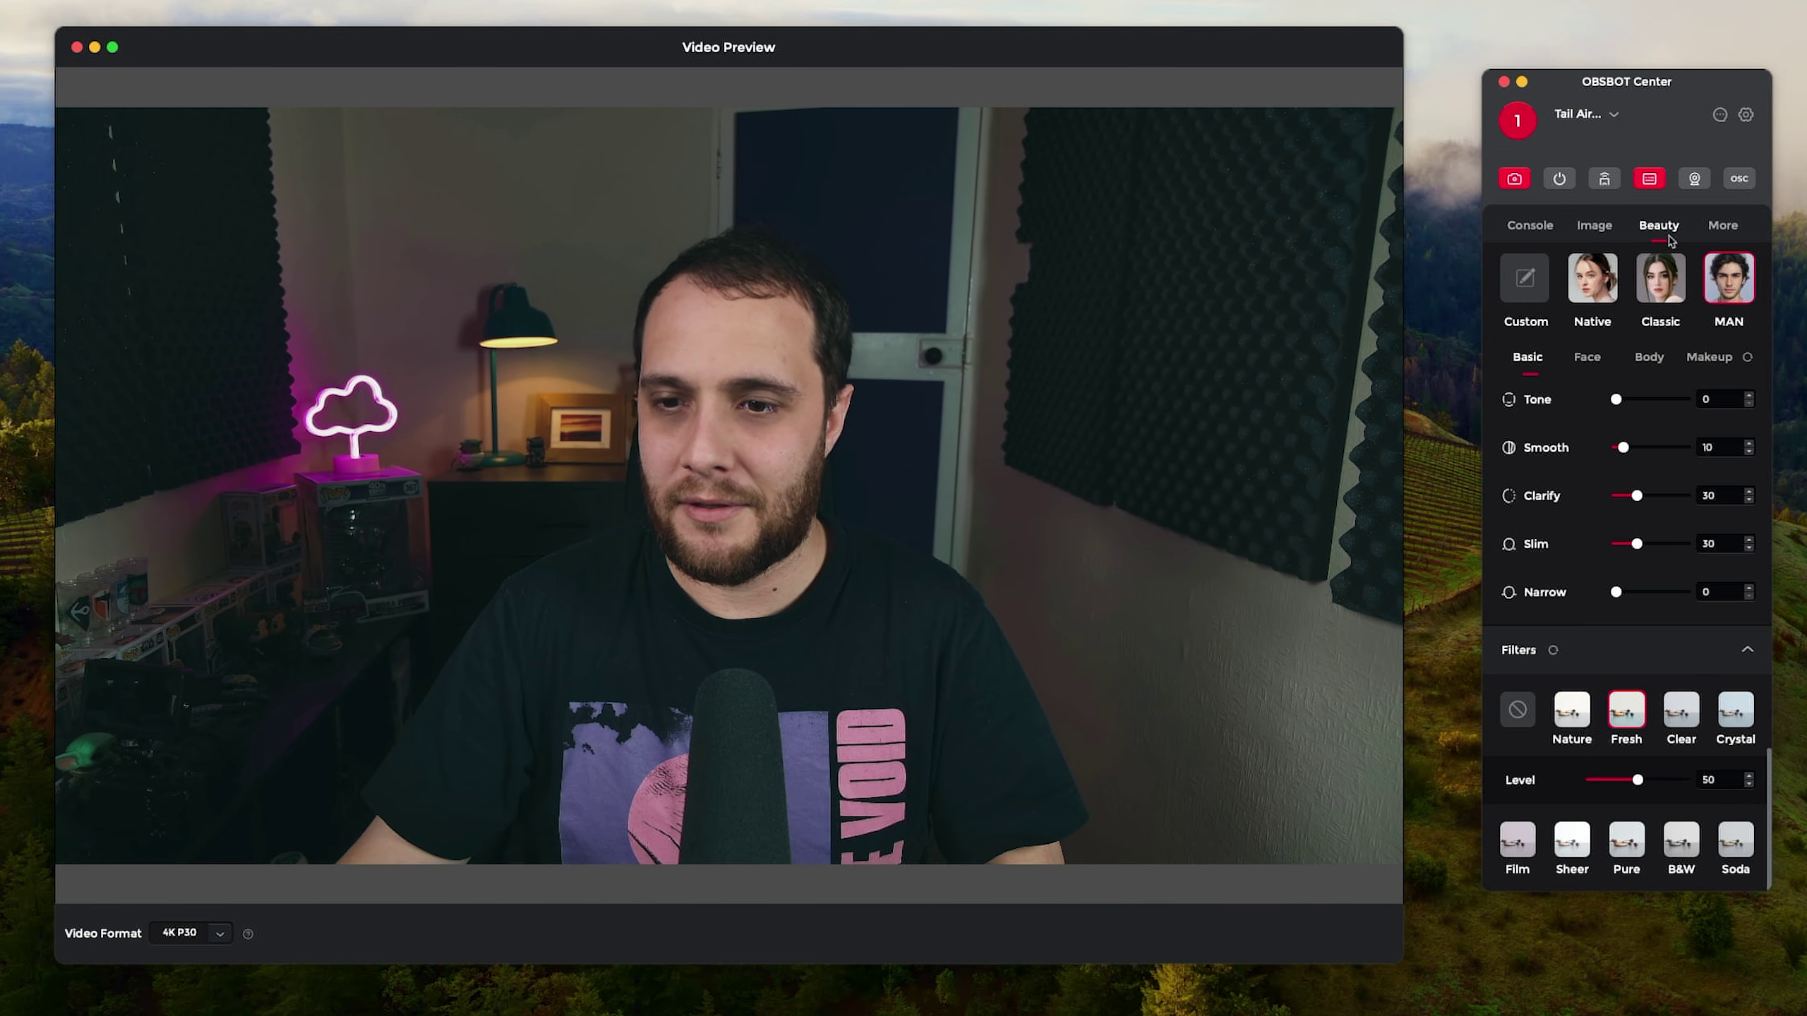
click(1514, 713)
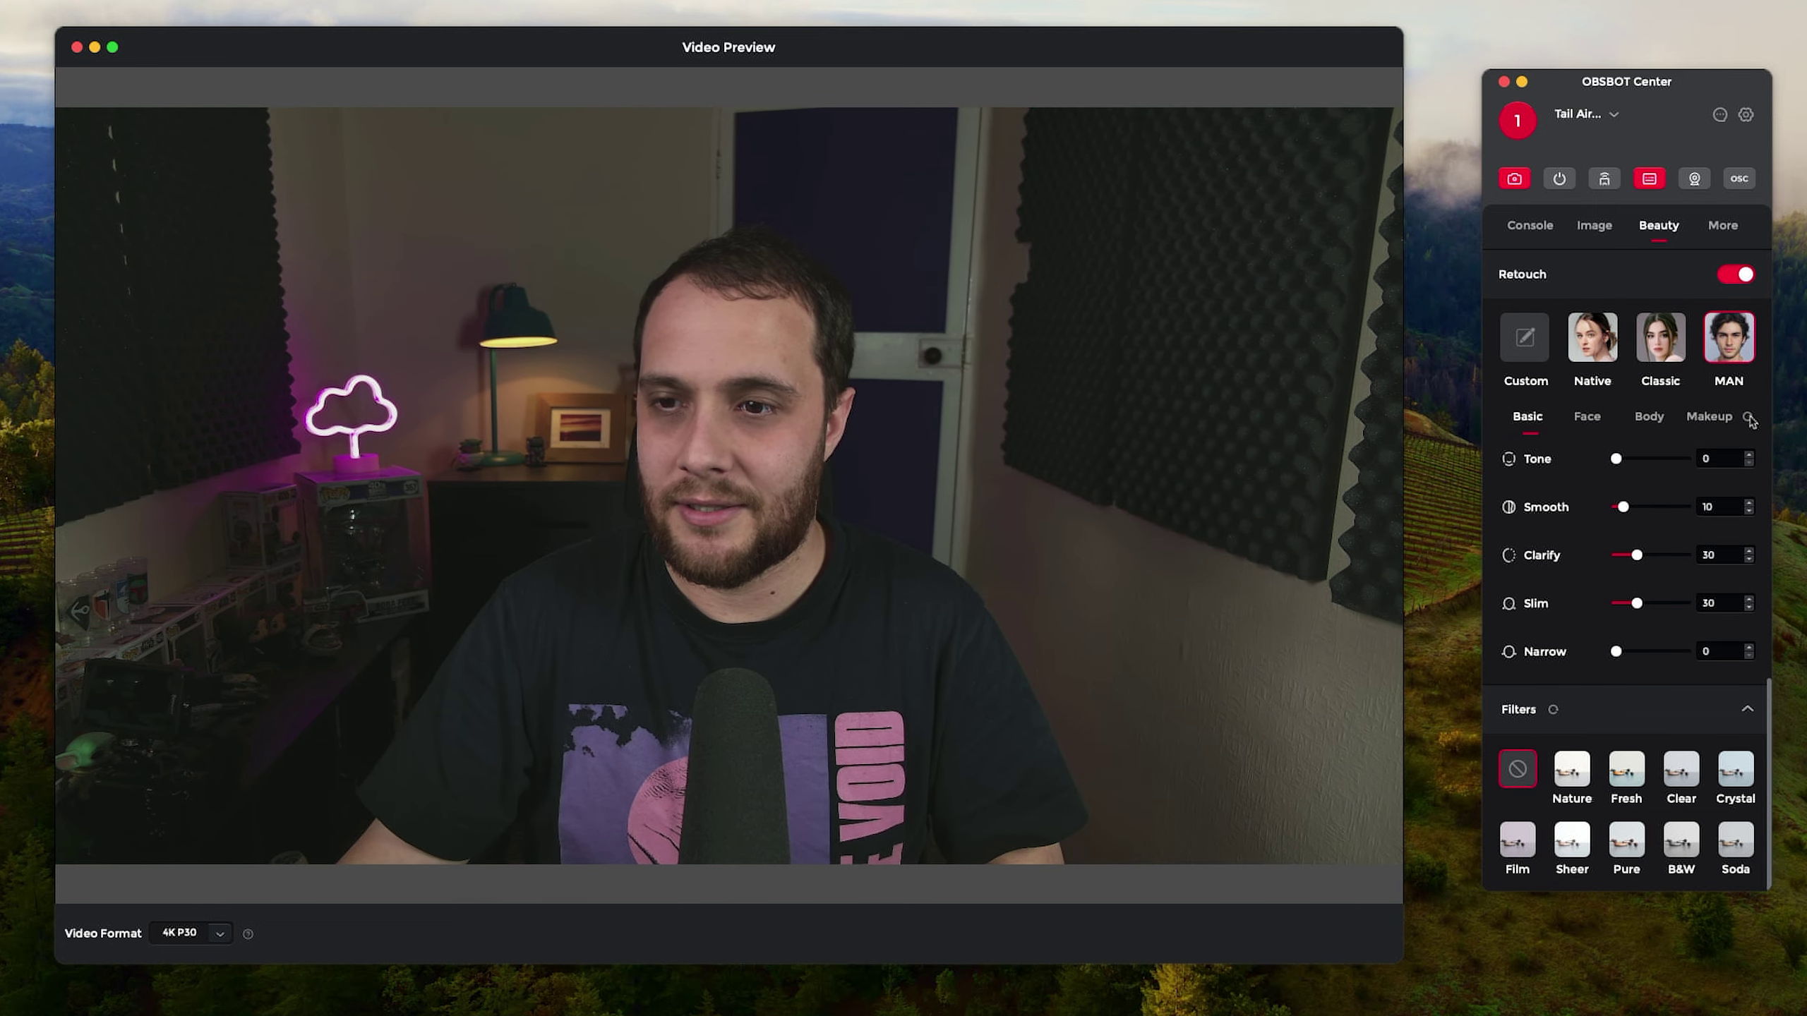
Adjust the skin smoothing, clarify and face narrowing strengths.
click(1625, 506)
drag(1636, 554, 1634, 605)
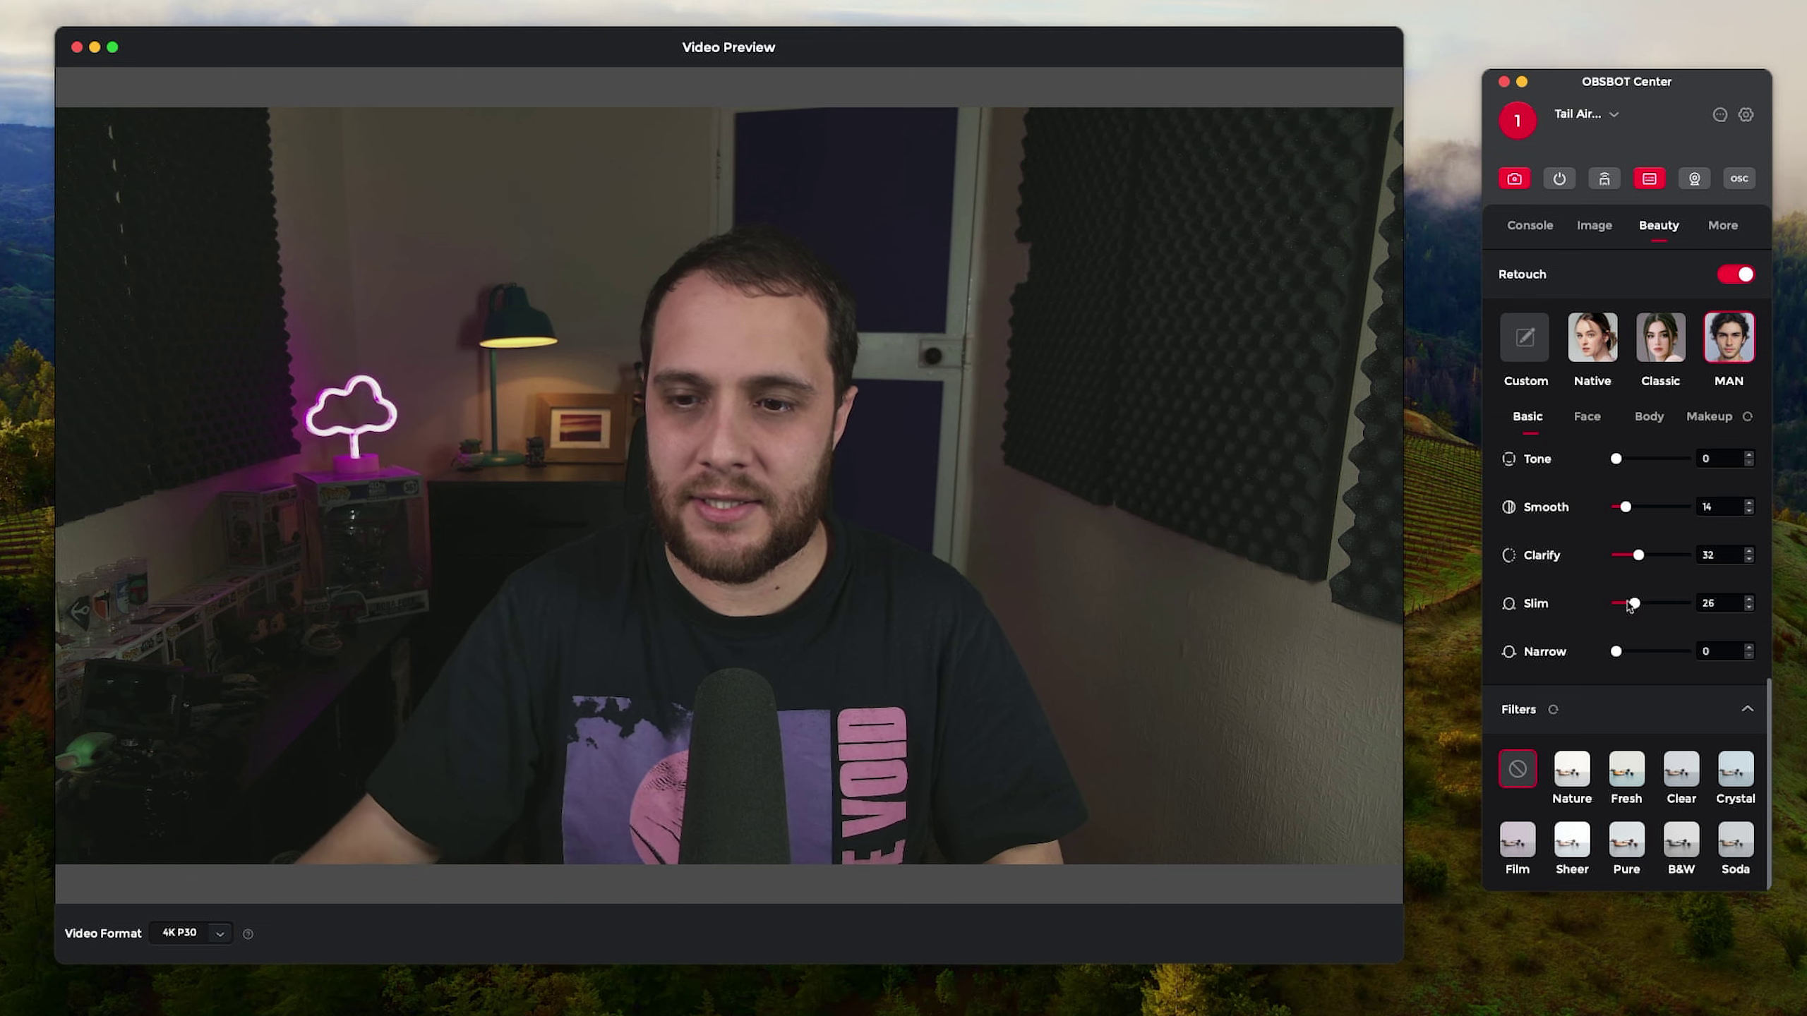
scroll(1626, 650, up, 2)
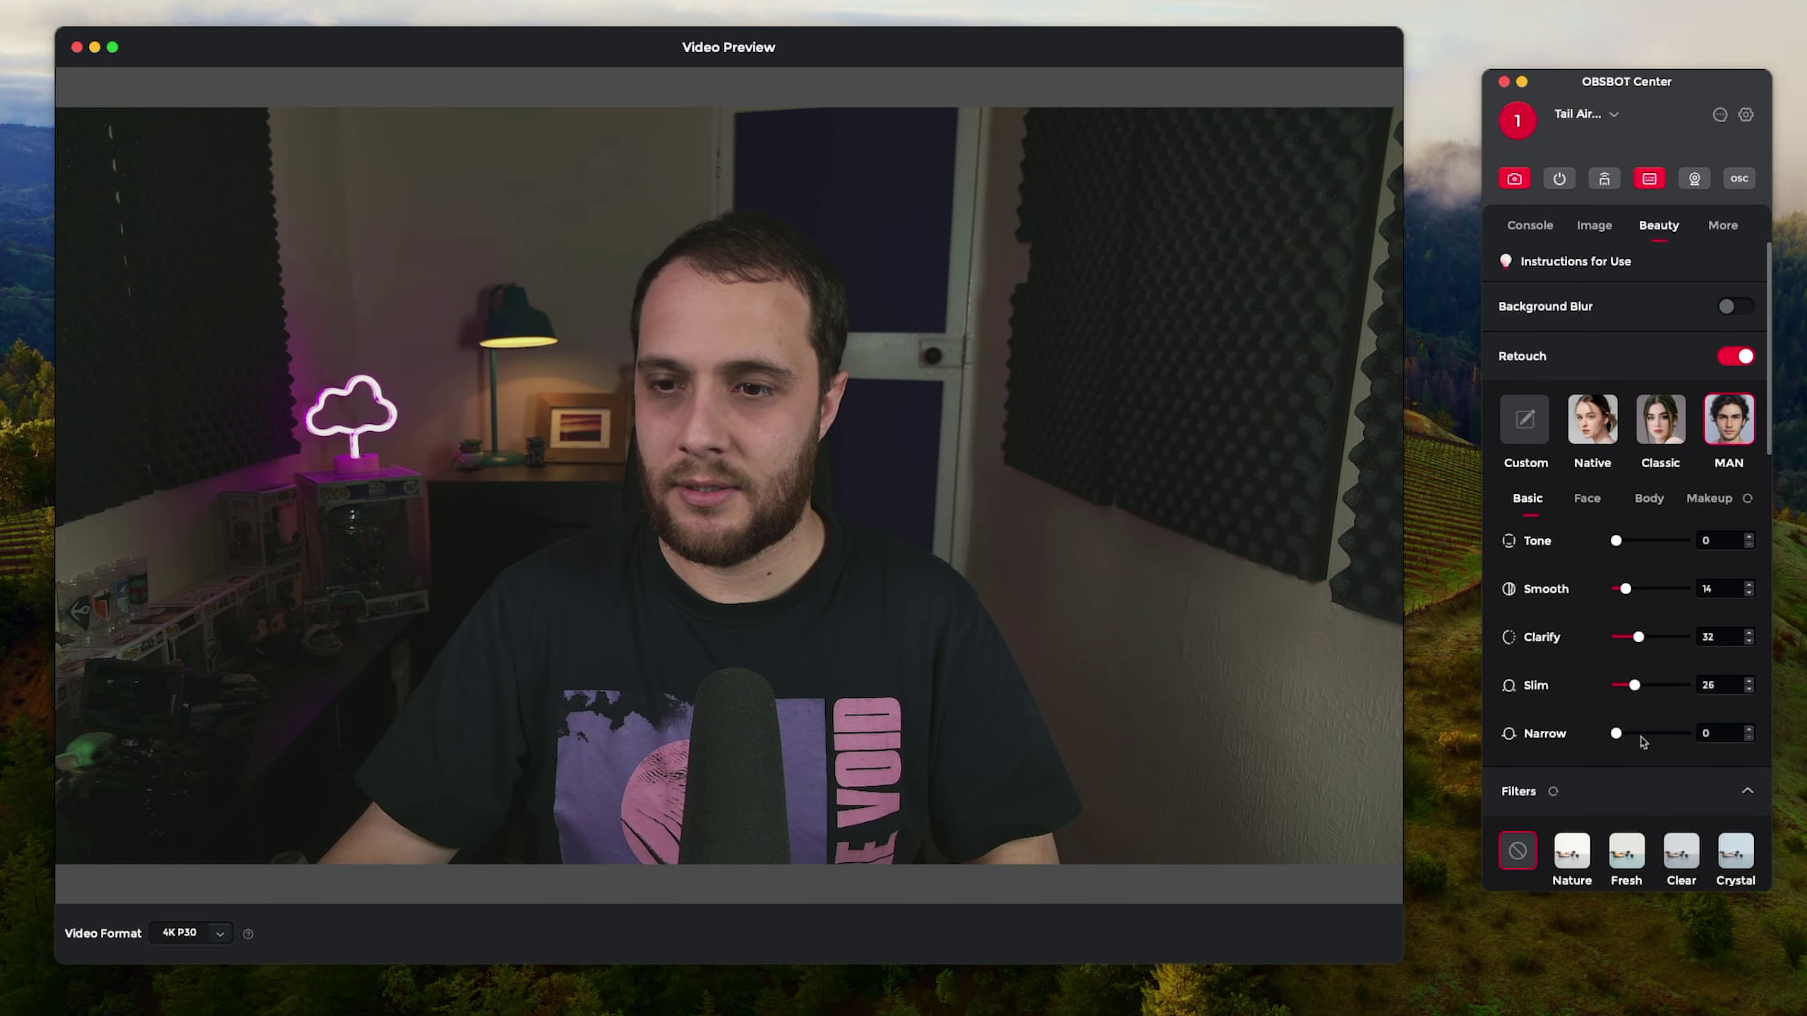
mouse_move(1622, 738)
mouse_down()
mouse_move(1639, 735)
mouse_move(1616, 735)
mouse_up()
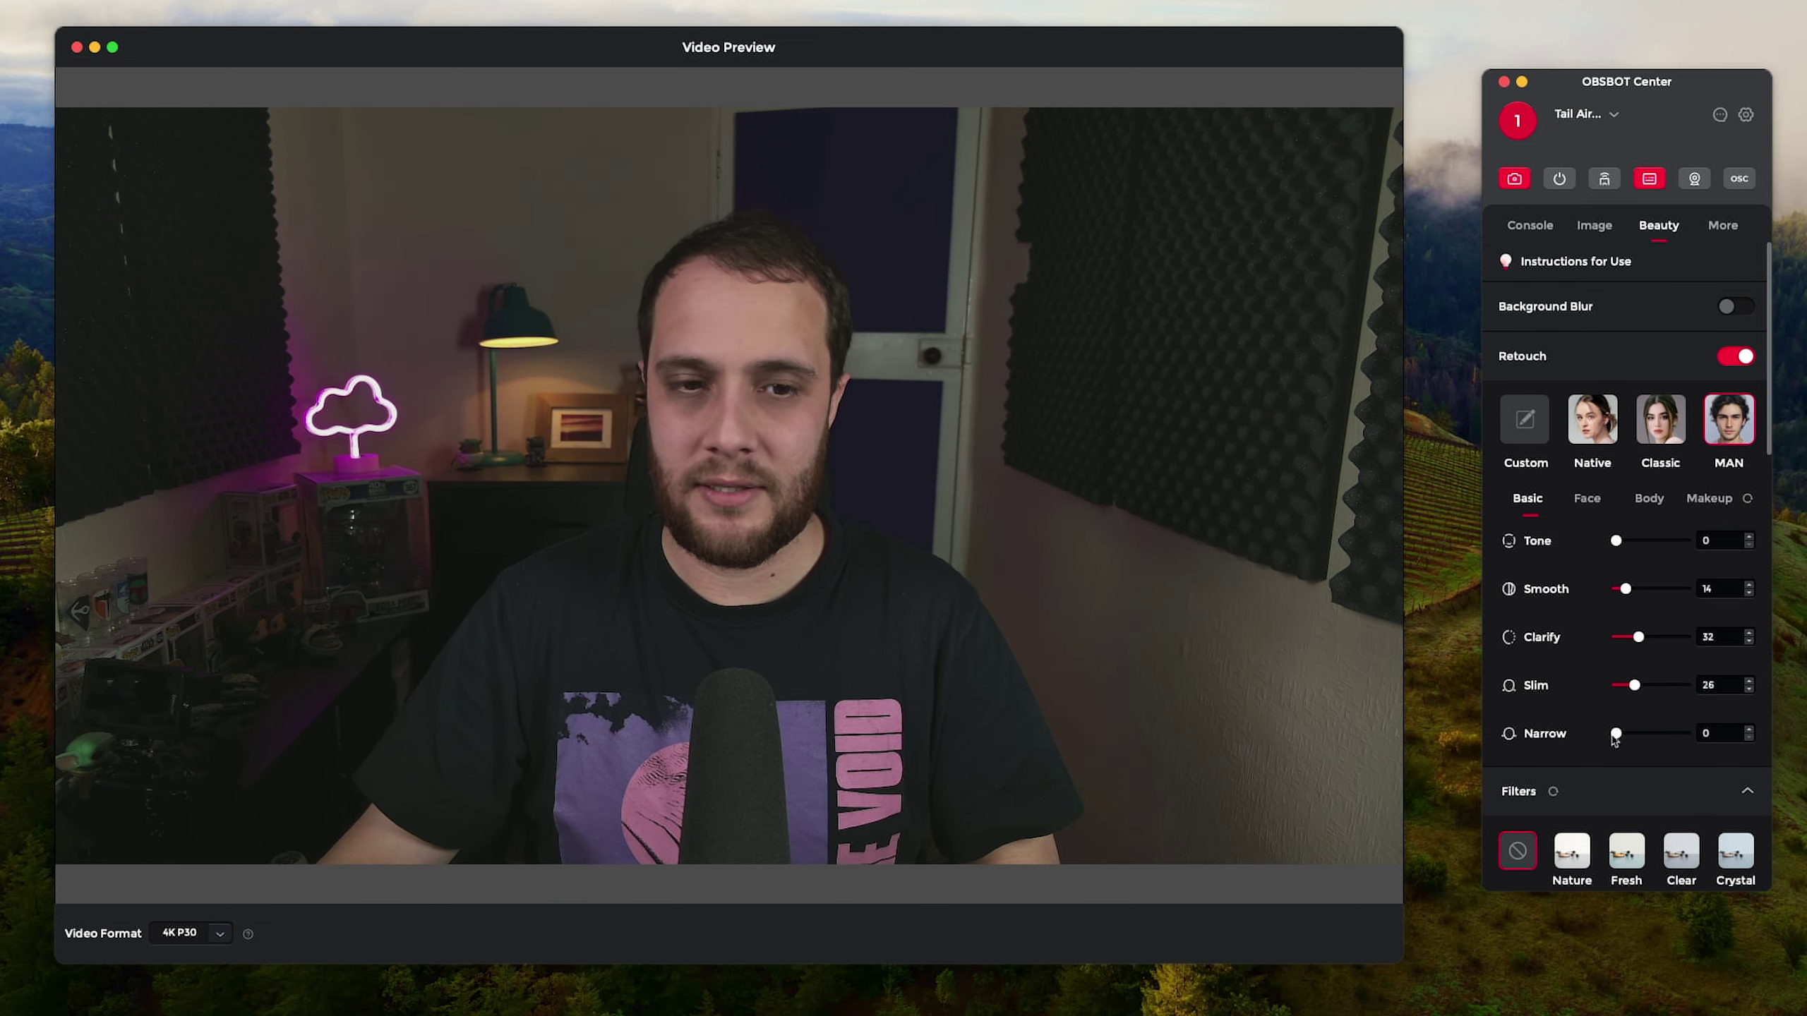
Try the body shaping waist adjustment and increase Body Slim strength.
click(1648, 500)
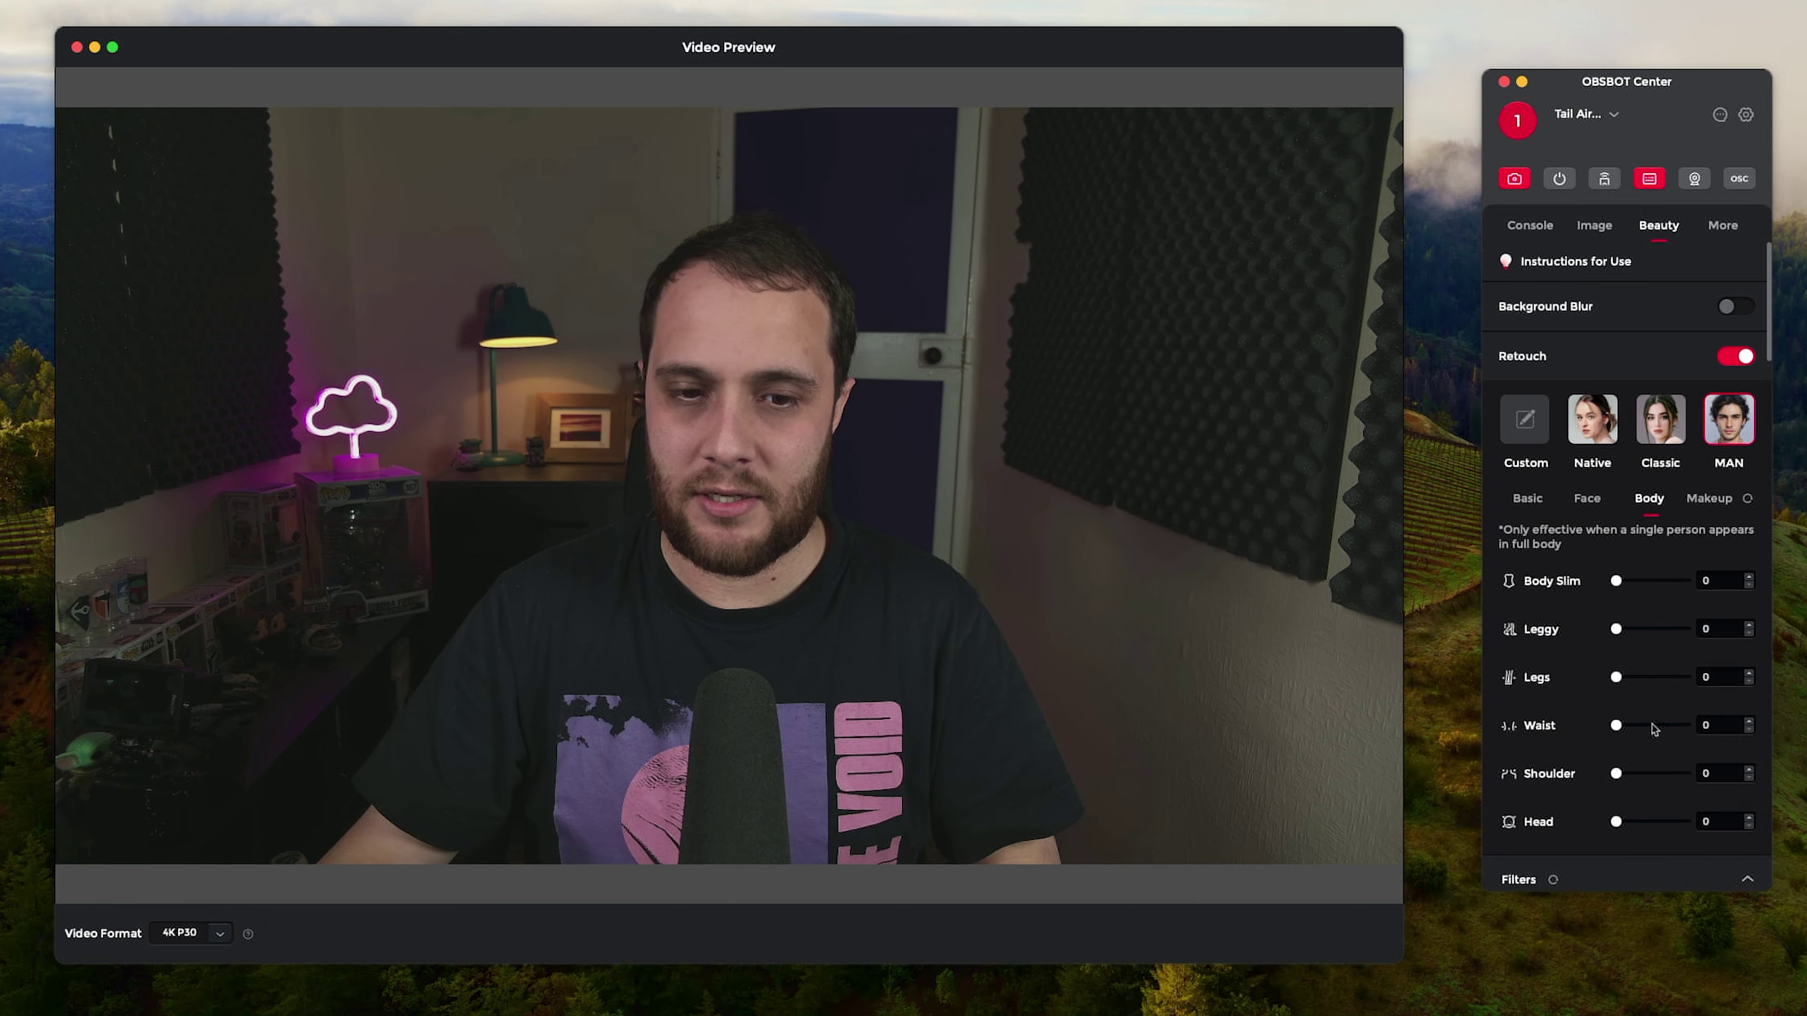
mouse_move(1617, 727)
mouse_down()
mouse_move(1661, 731)
mouse_move(1586, 728)
mouse_up()
drag(1616, 582, 1688, 581)
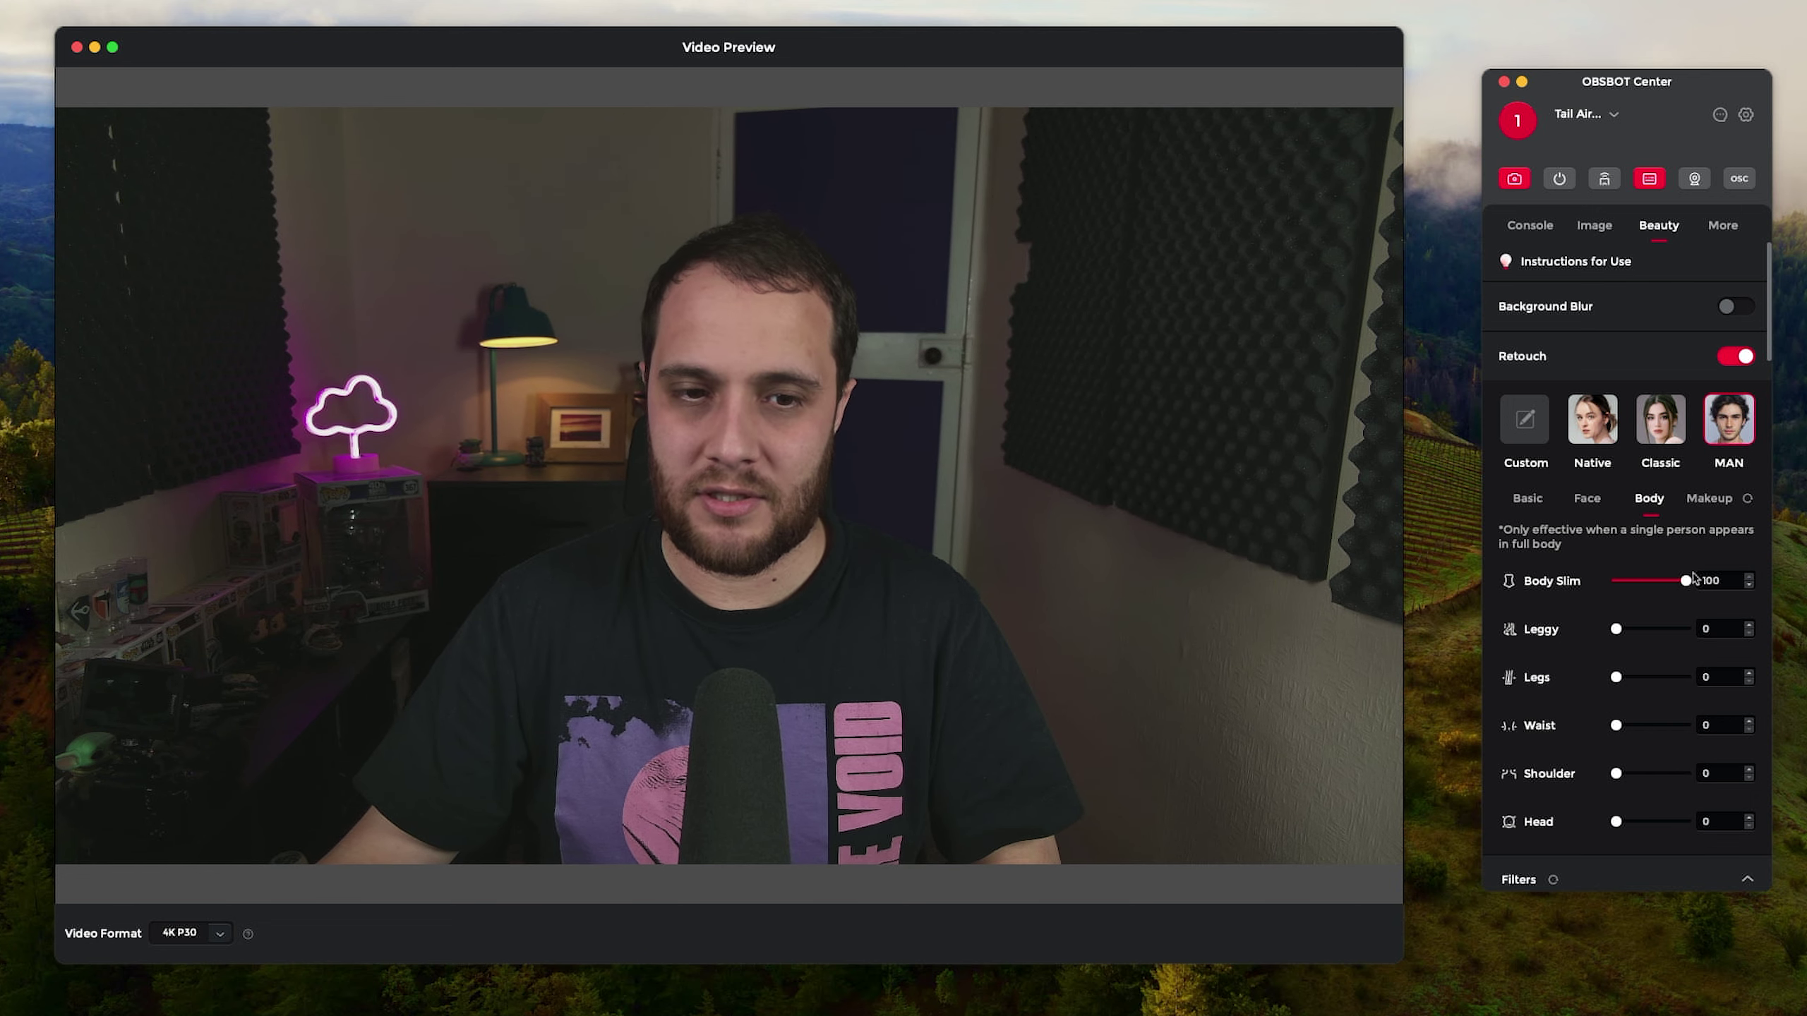
scroll(1657, 694, down, 3)
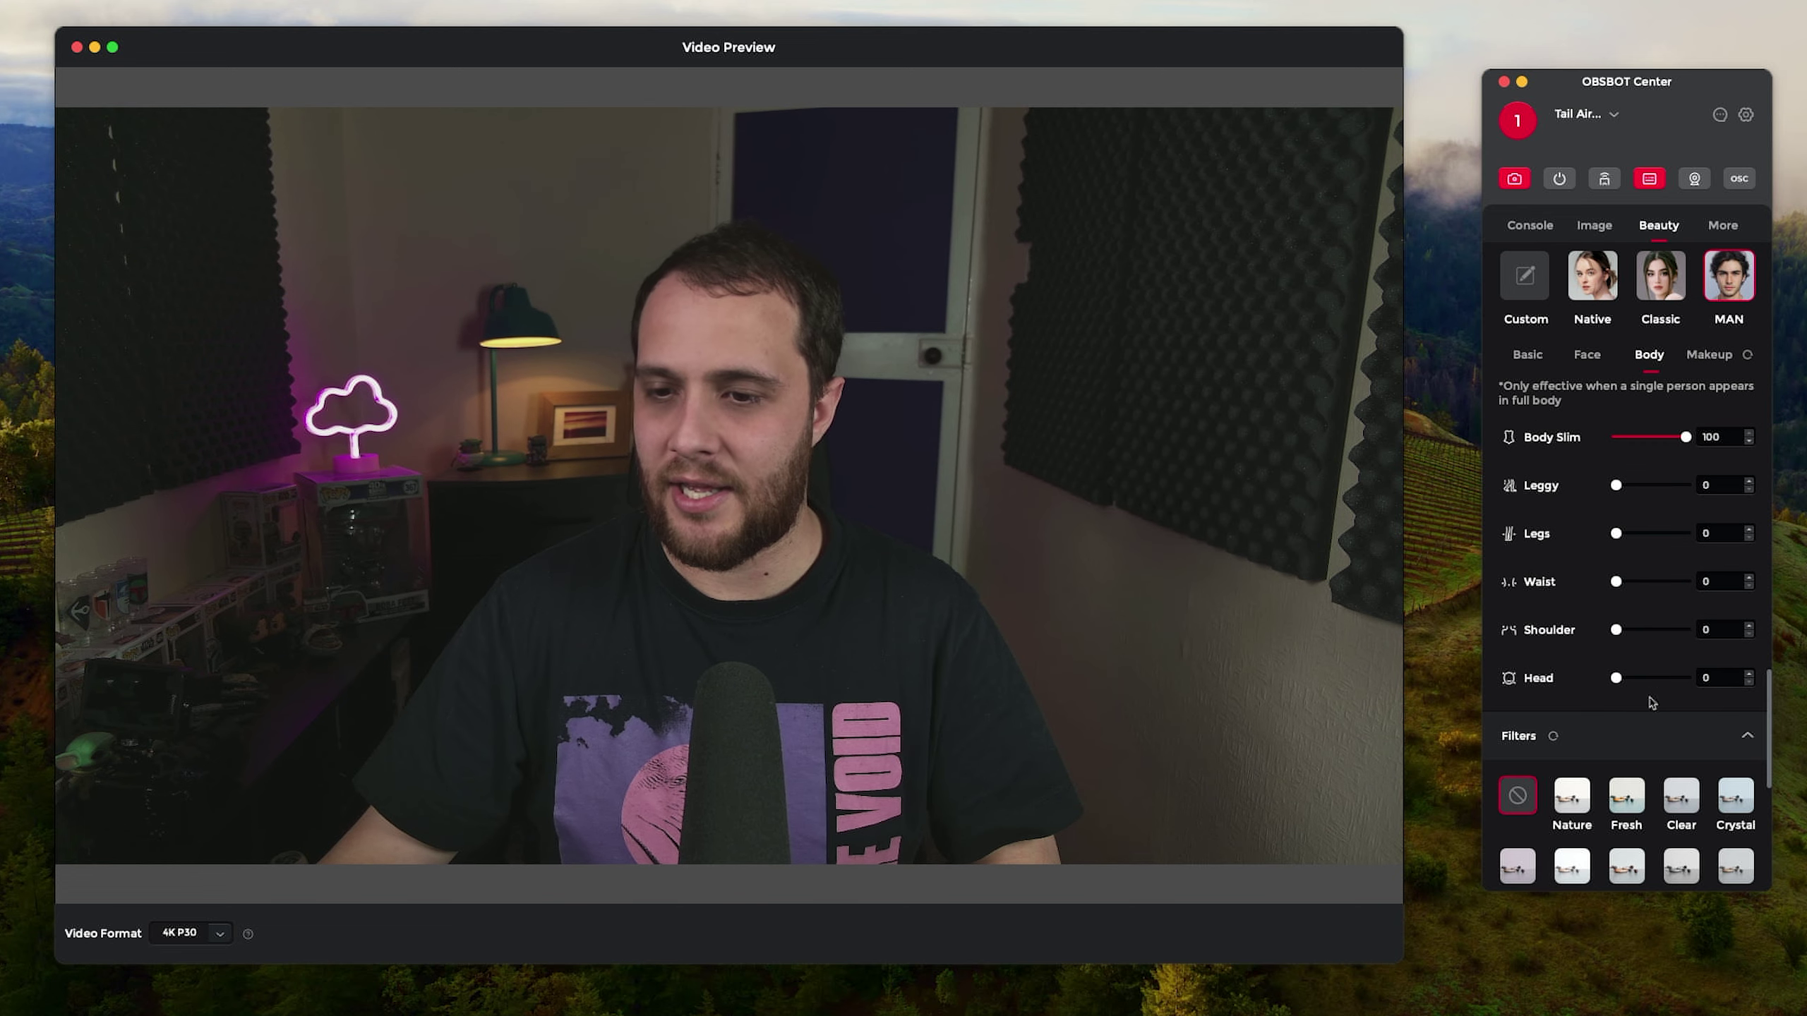
mouse_move(1638, 679)
mouse_down()
mouse_move(1714, 674)
mouse_move(1629, 681)
mouse_up()
scroll(1653, 488, up, 3)
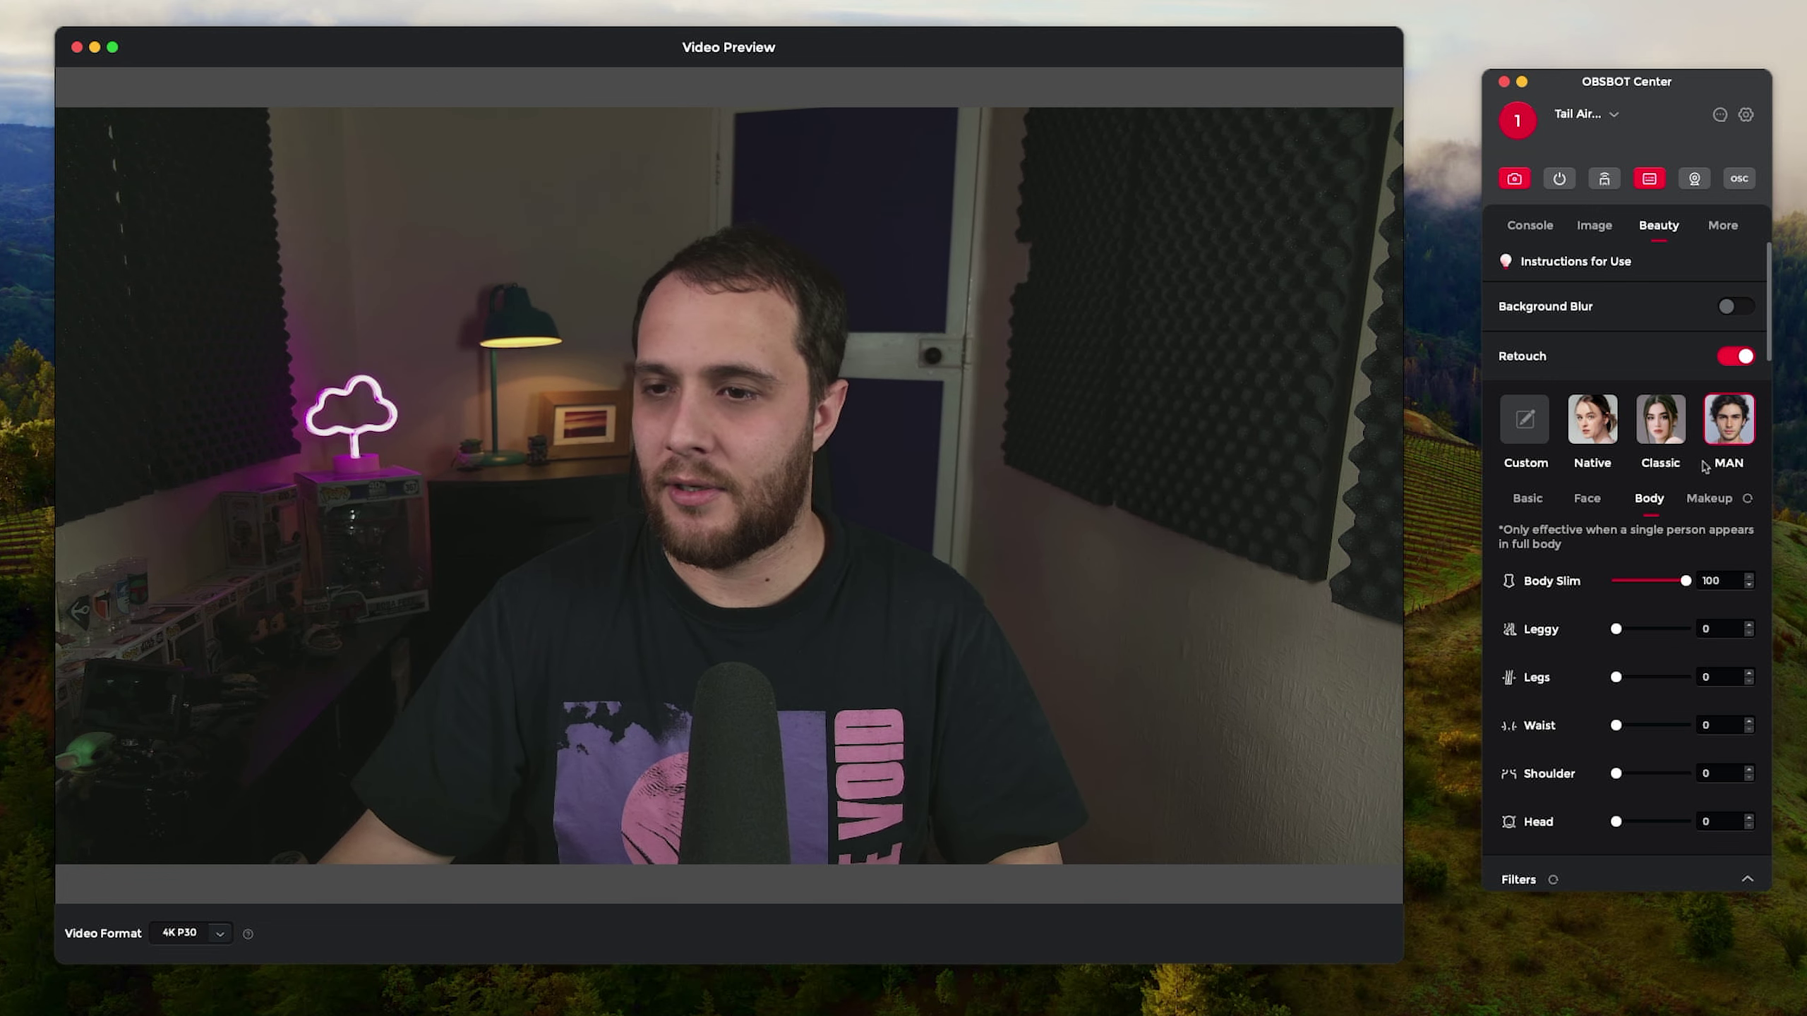
Toggle retouching off and back on, resetting it to the Custom preset at all zeros.
click(1727, 359)
click(1733, 357)
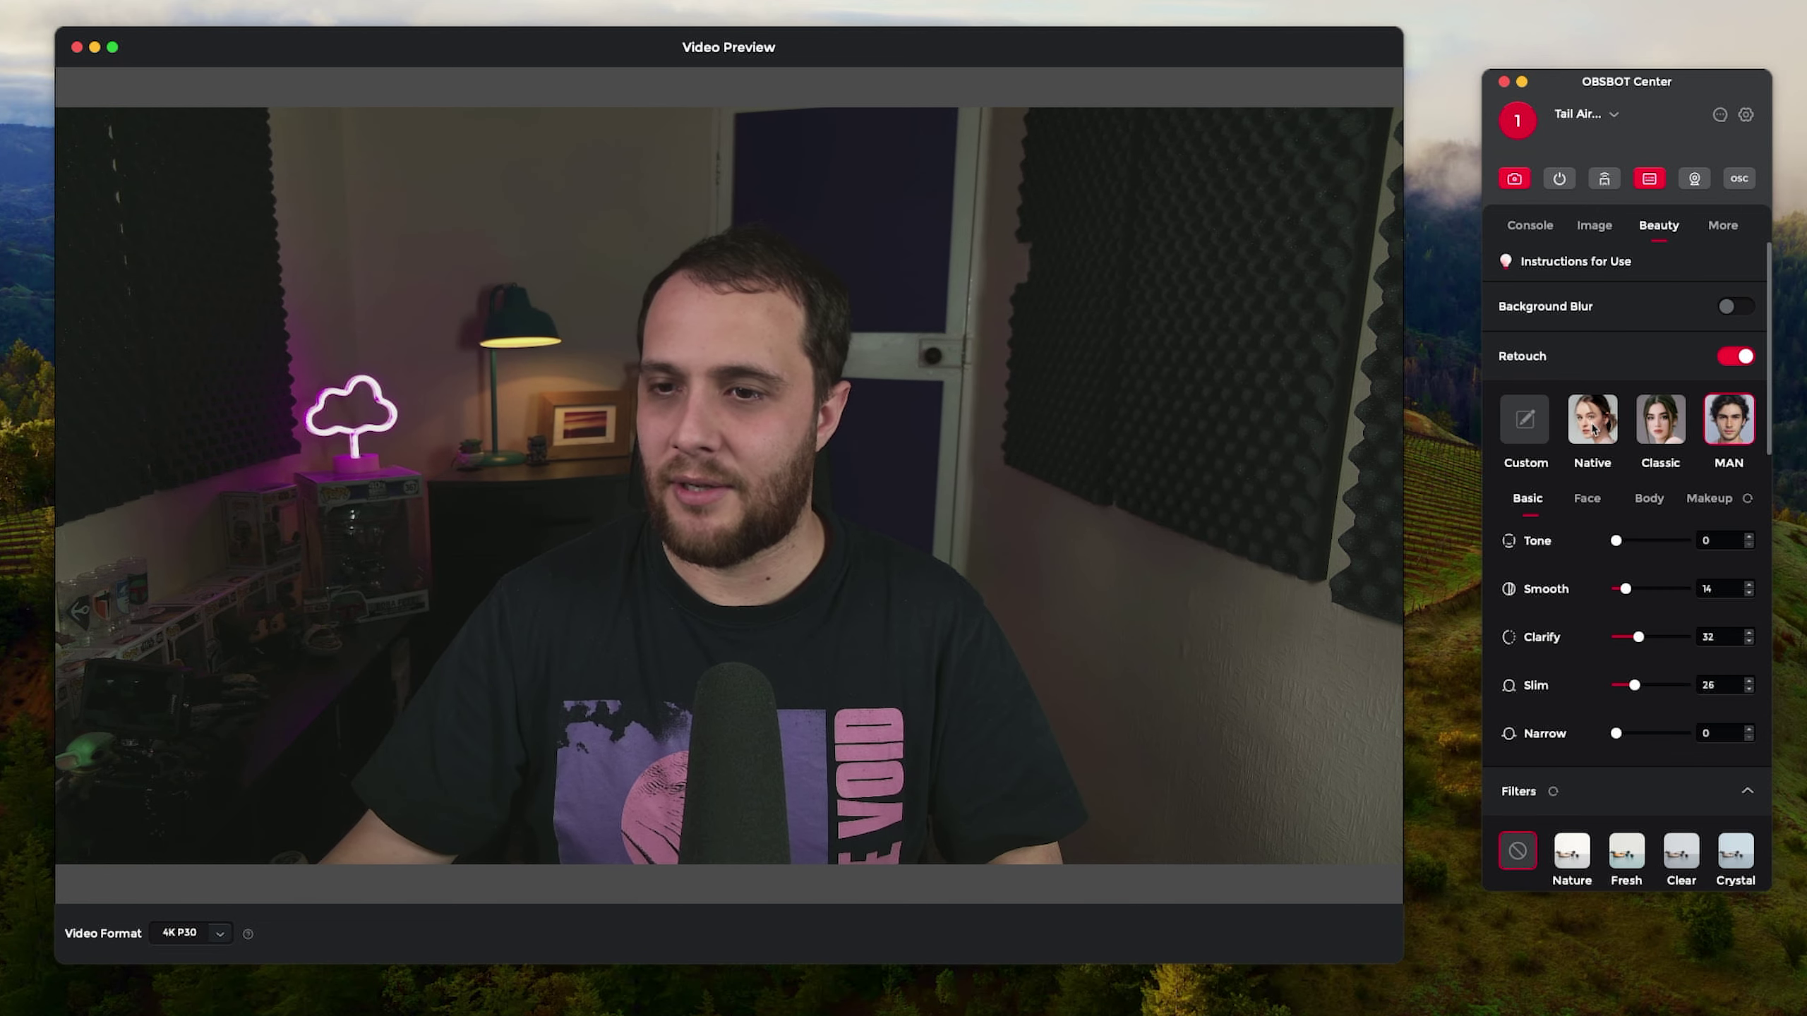
click(1533, 436)
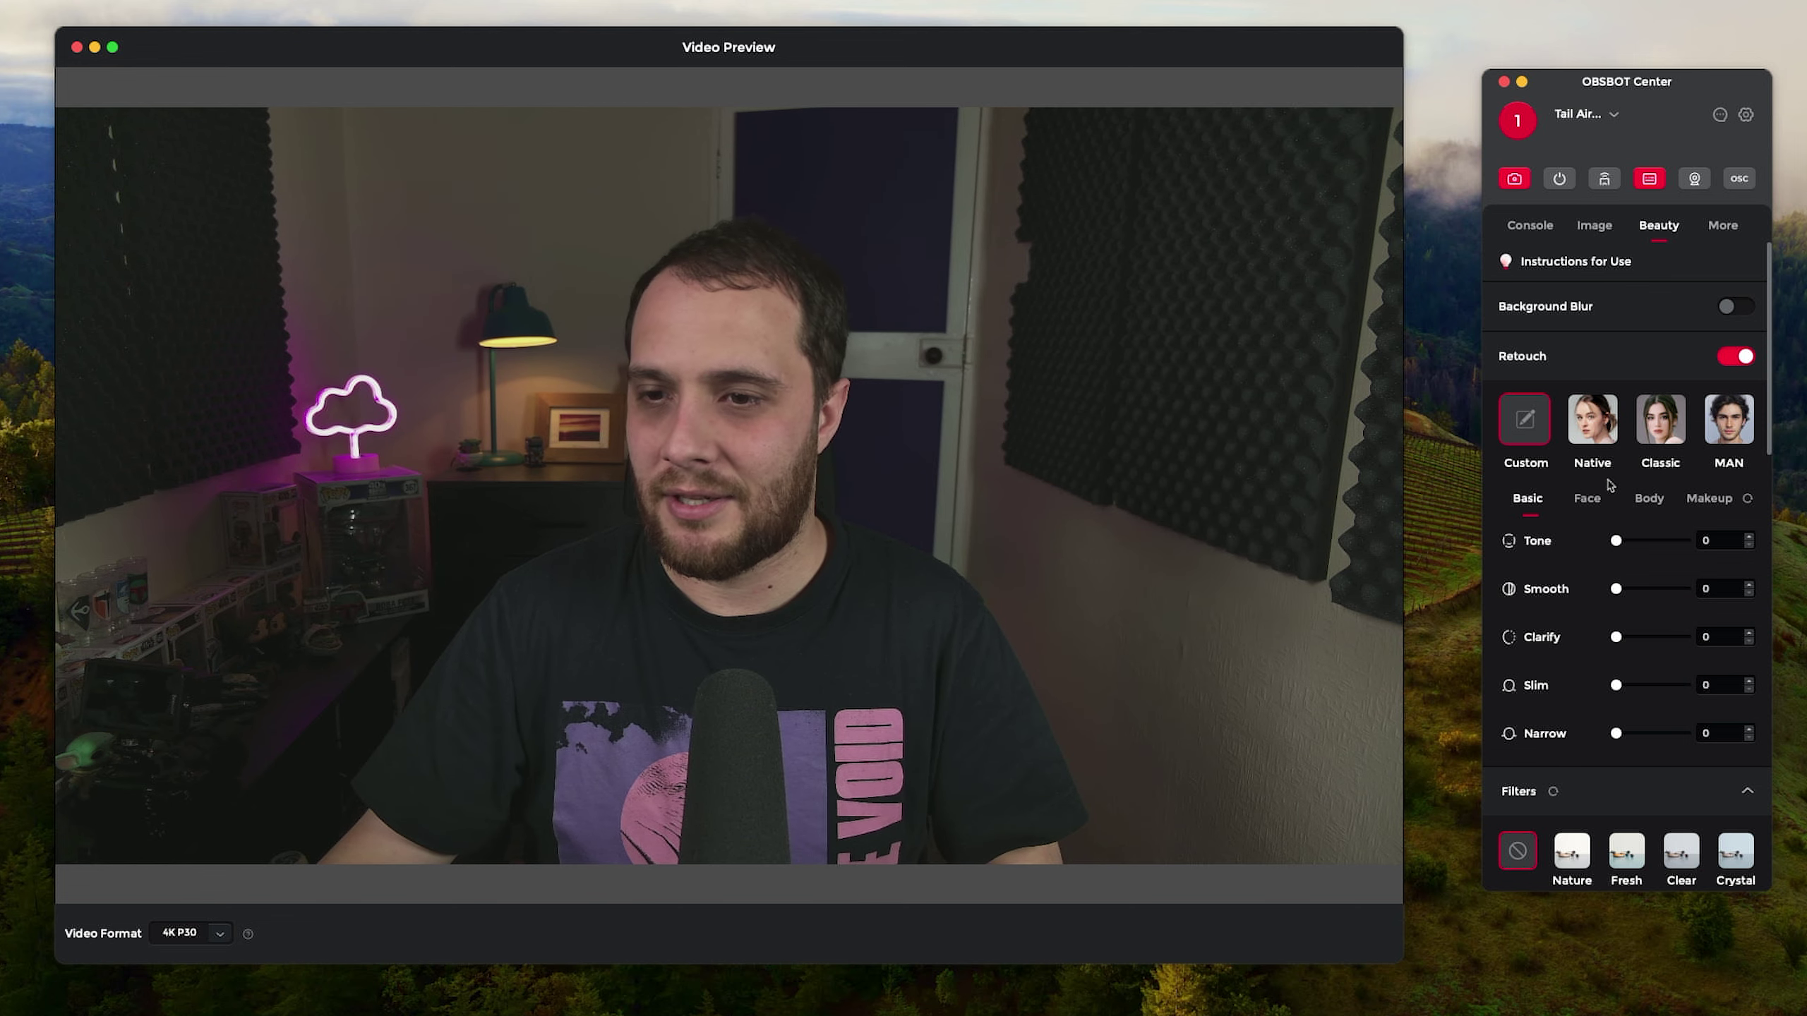
scroll(1629, 547, down, 3)
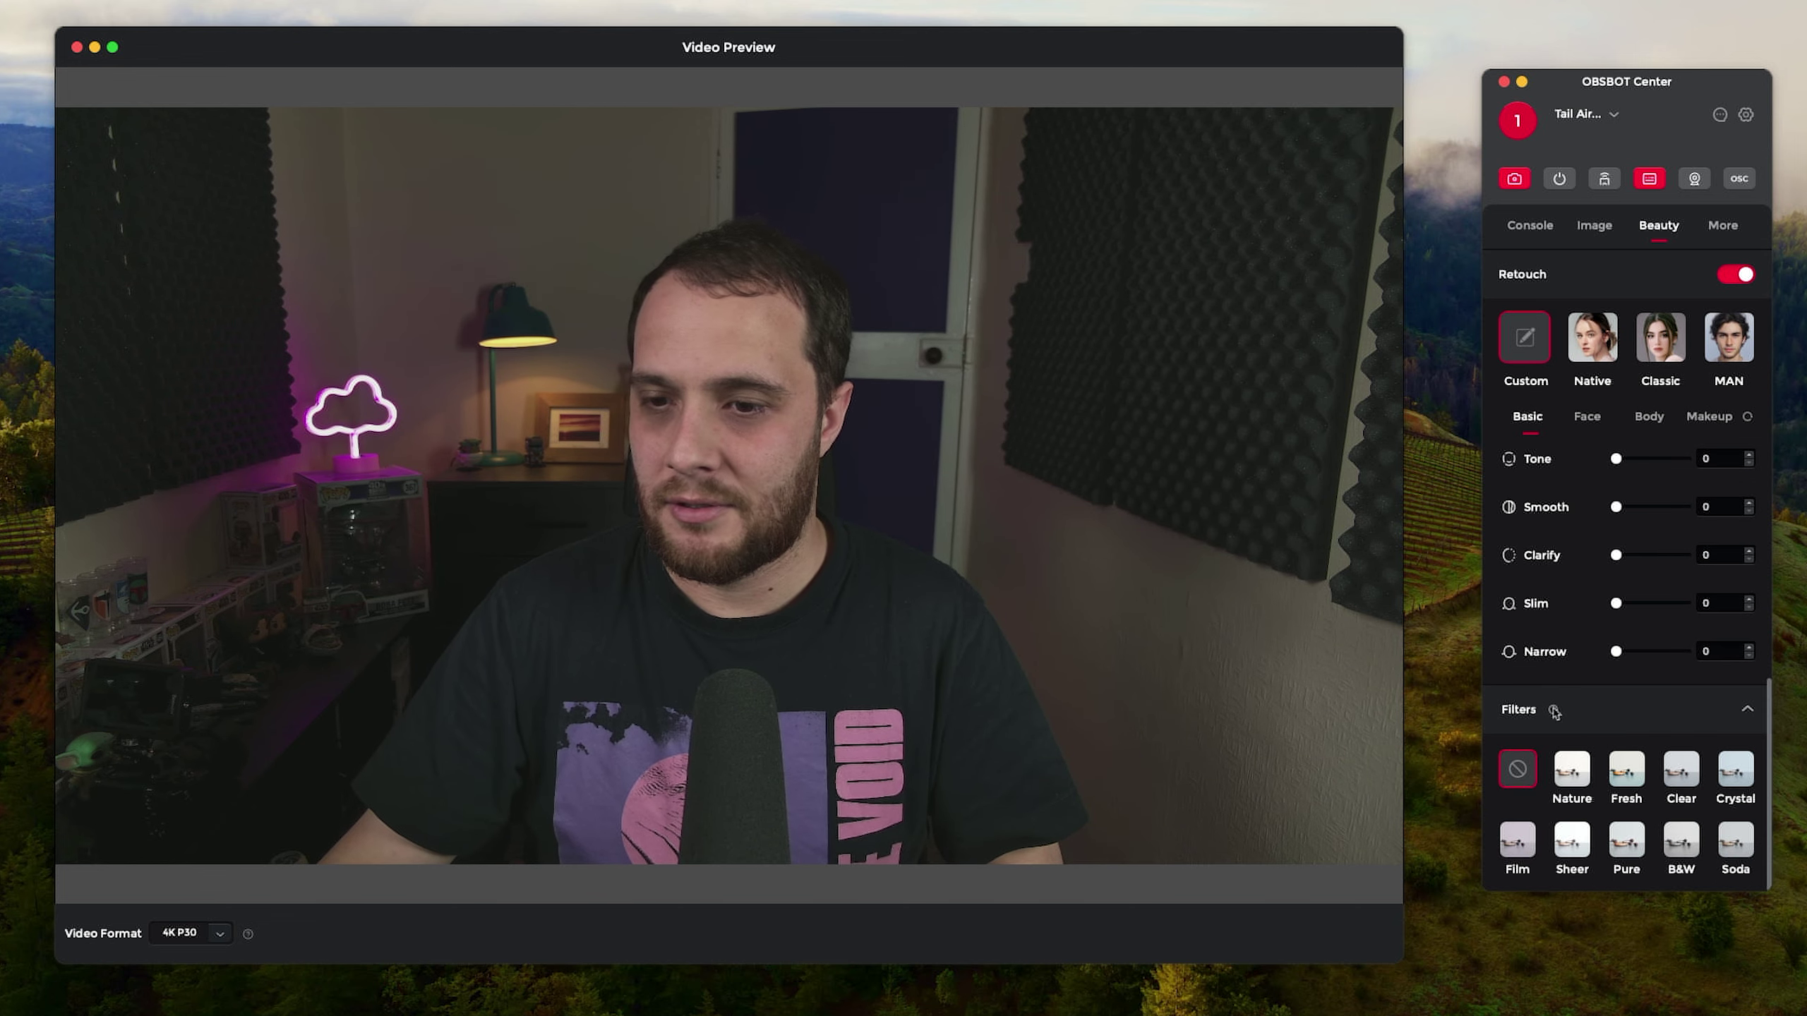
scroll(1564, 420, up, 3)
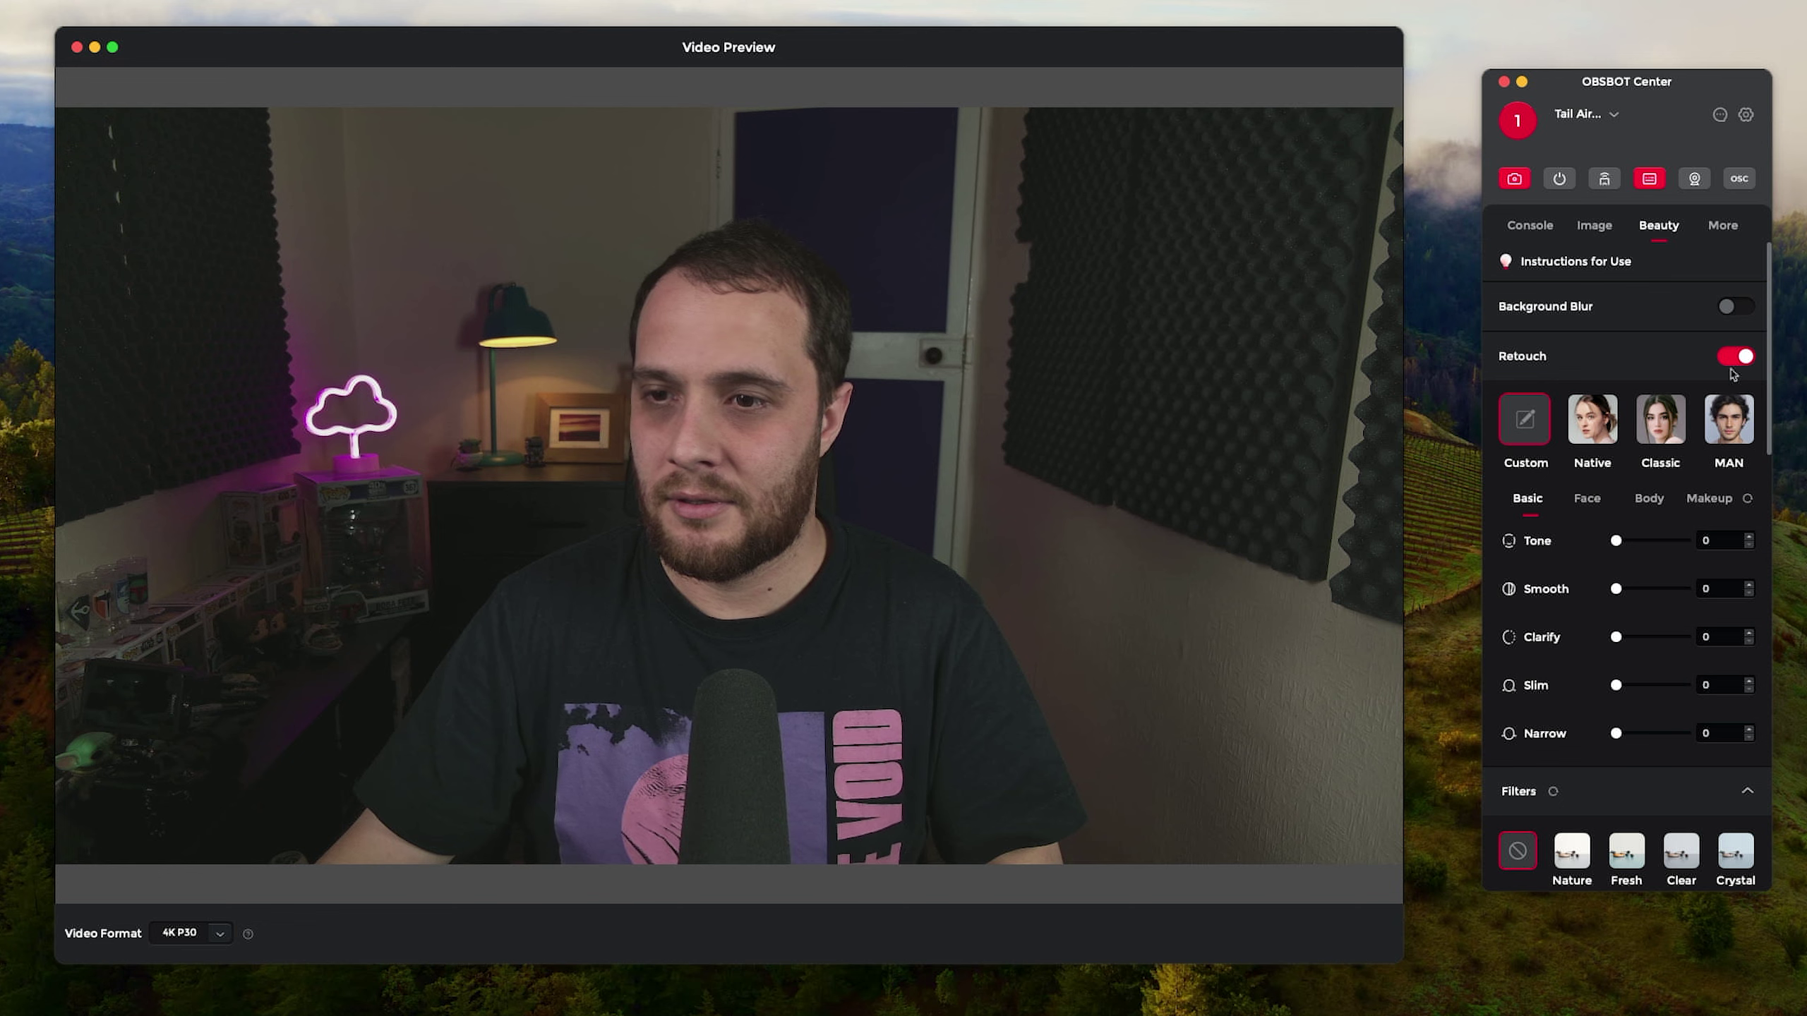
Turn retouching off and background blur on, settling Blur Level at 4 after trying 6.
click(1734, 357)
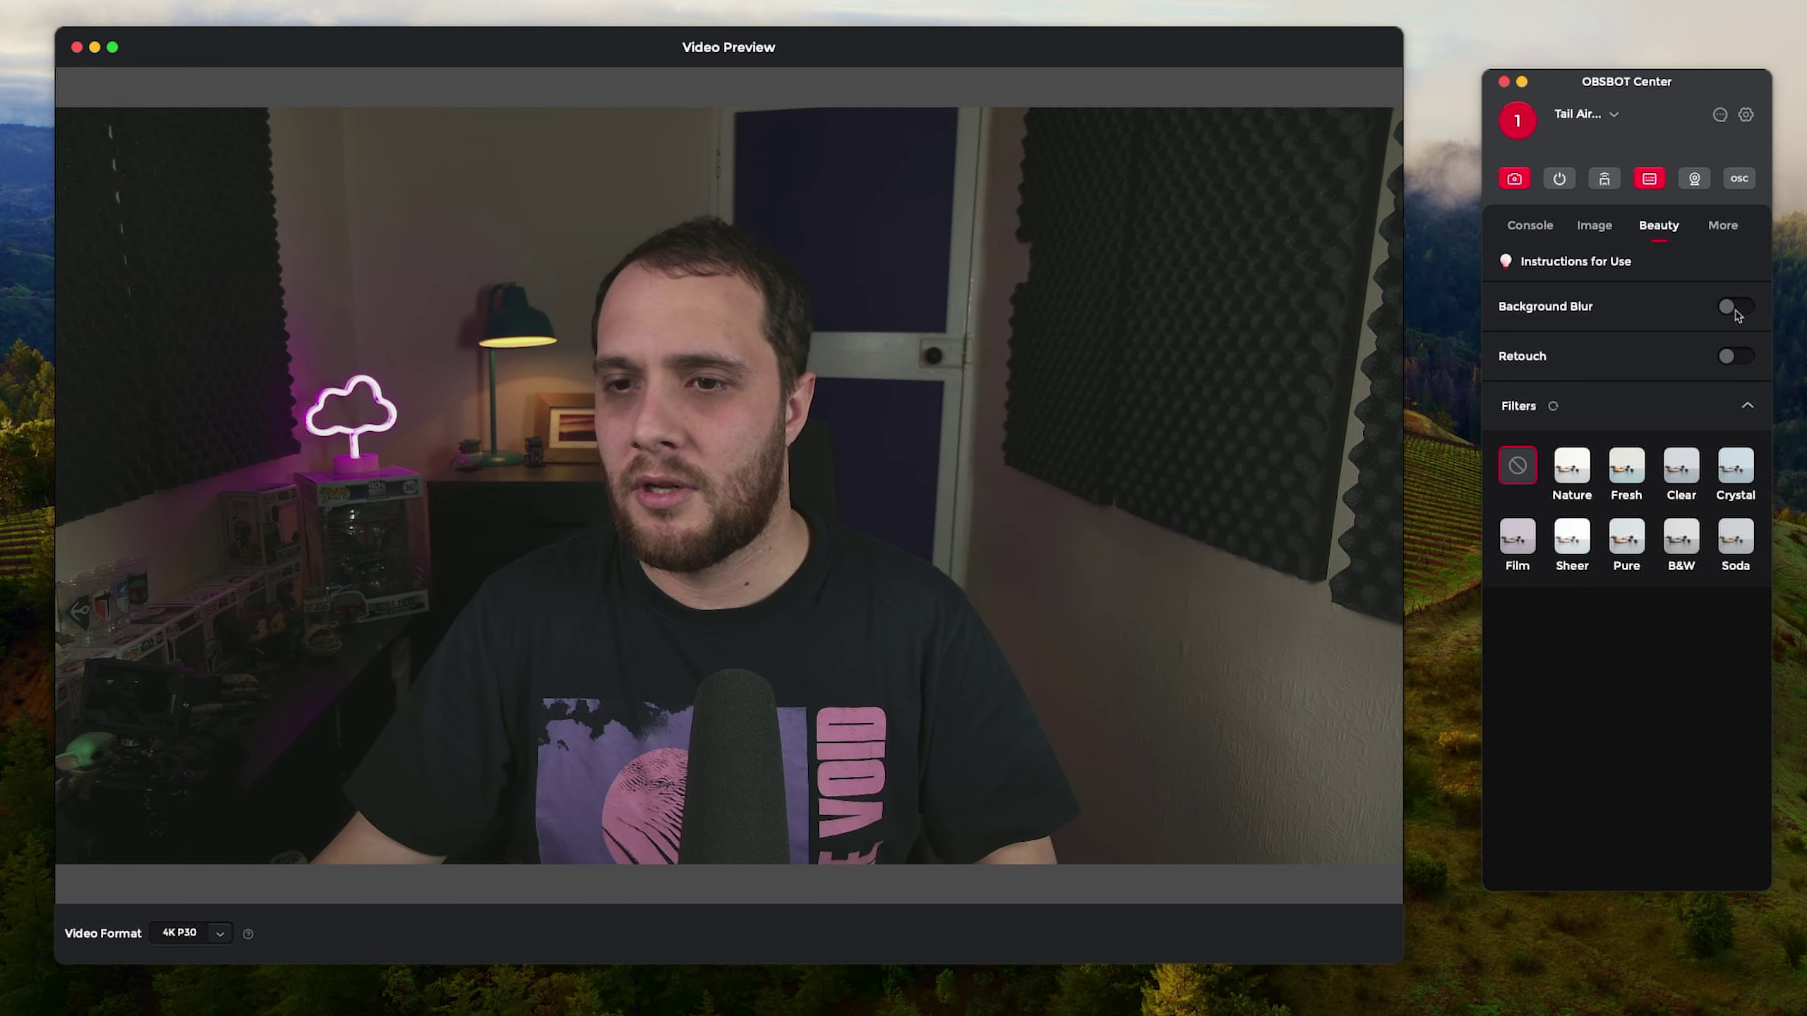
click(1735, 316)
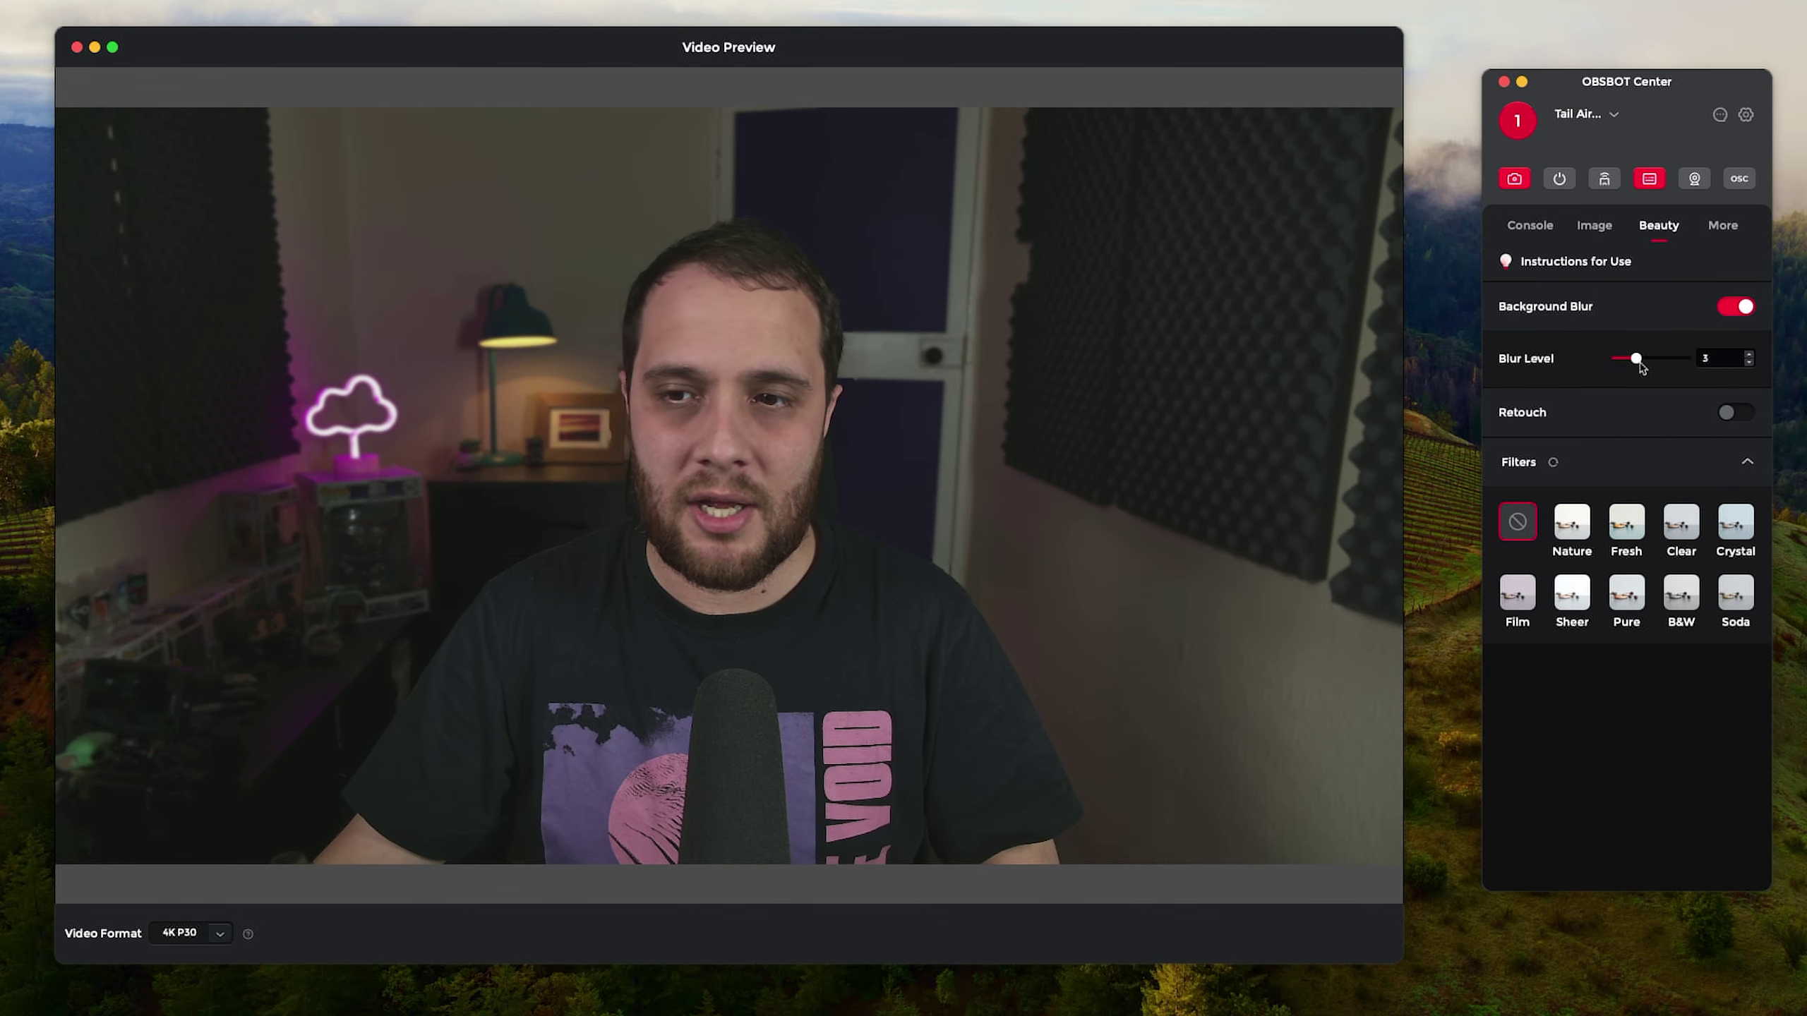
drag(1647, 359, 1678, 366)
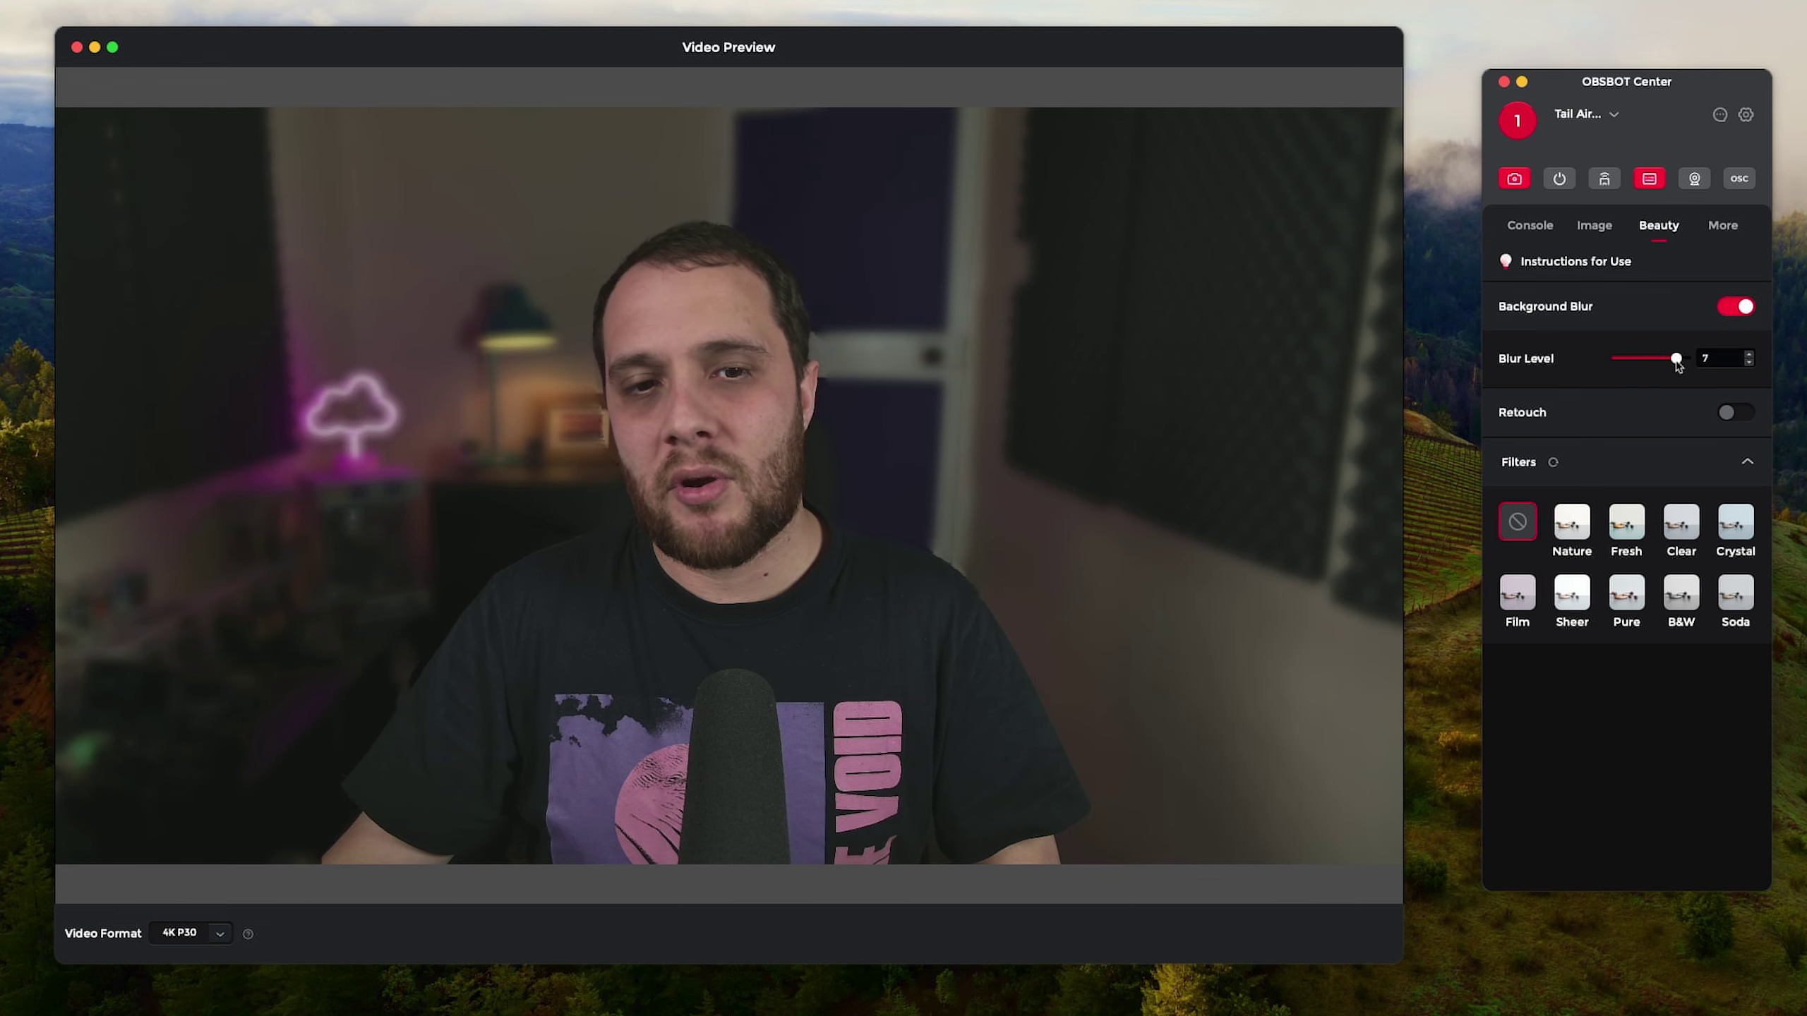
drag(1677, 360, 1647, 360)
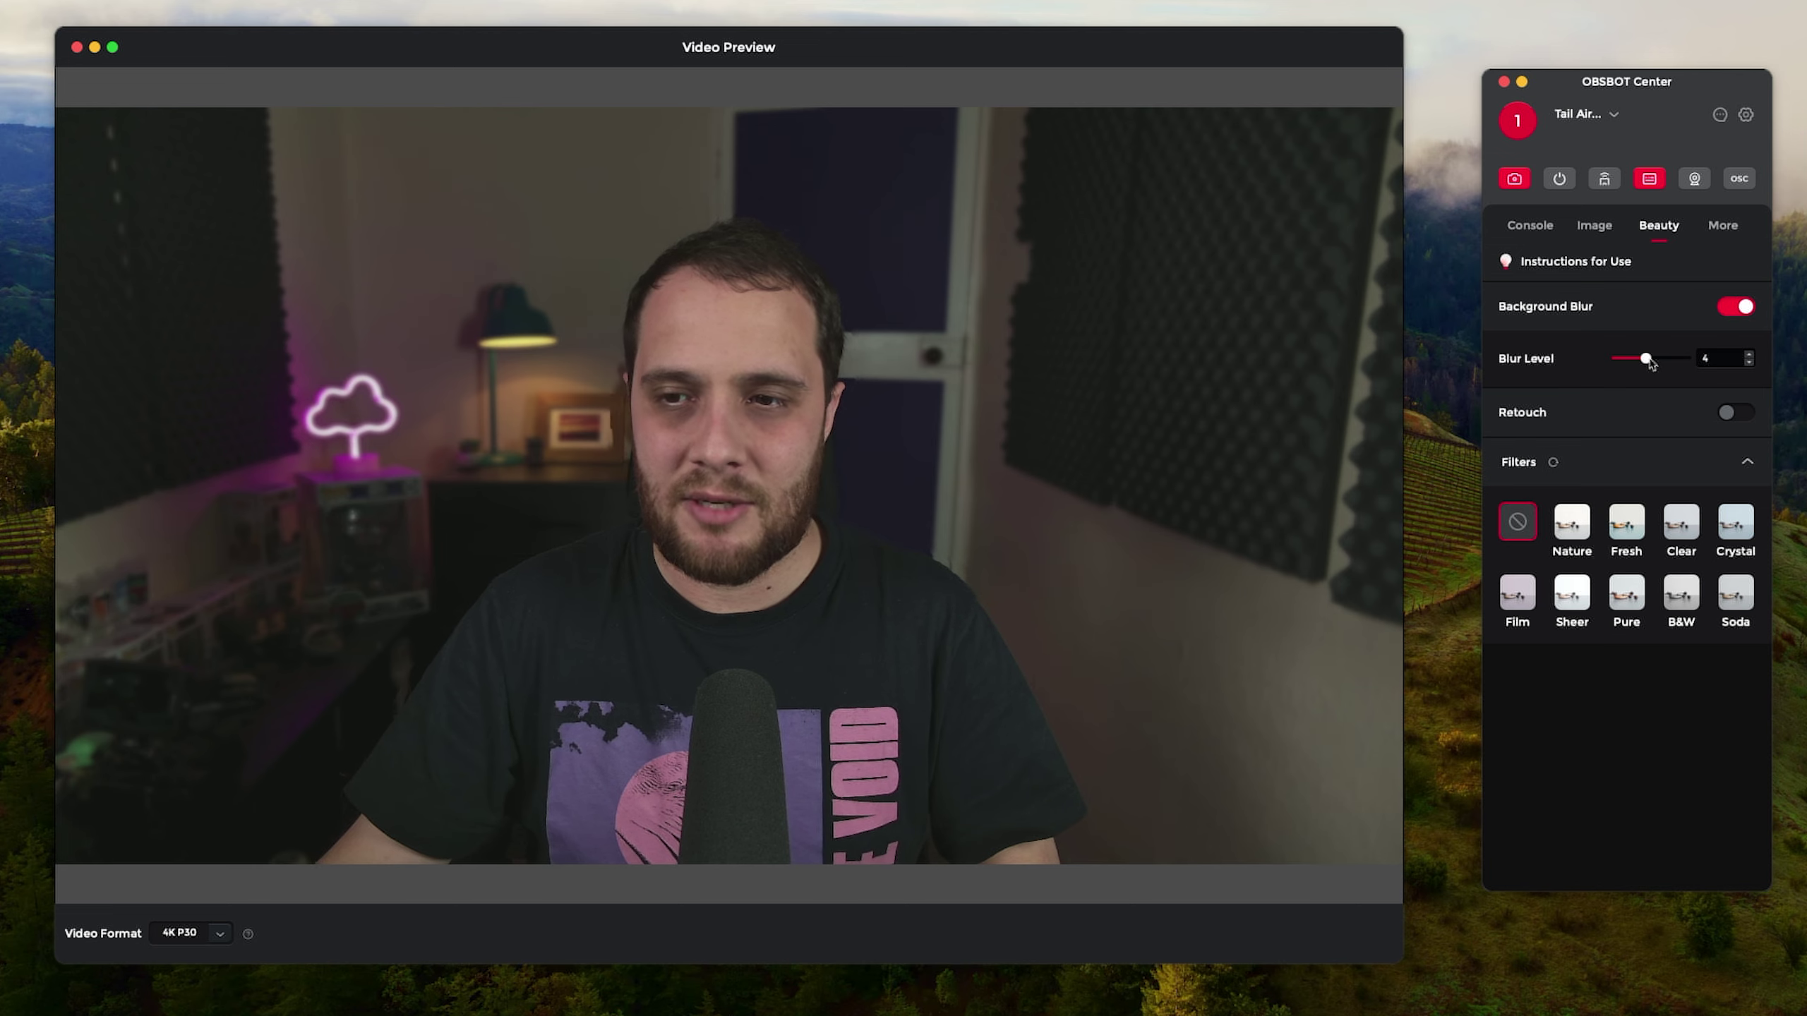
drag(1648, 360, 1674, 358)
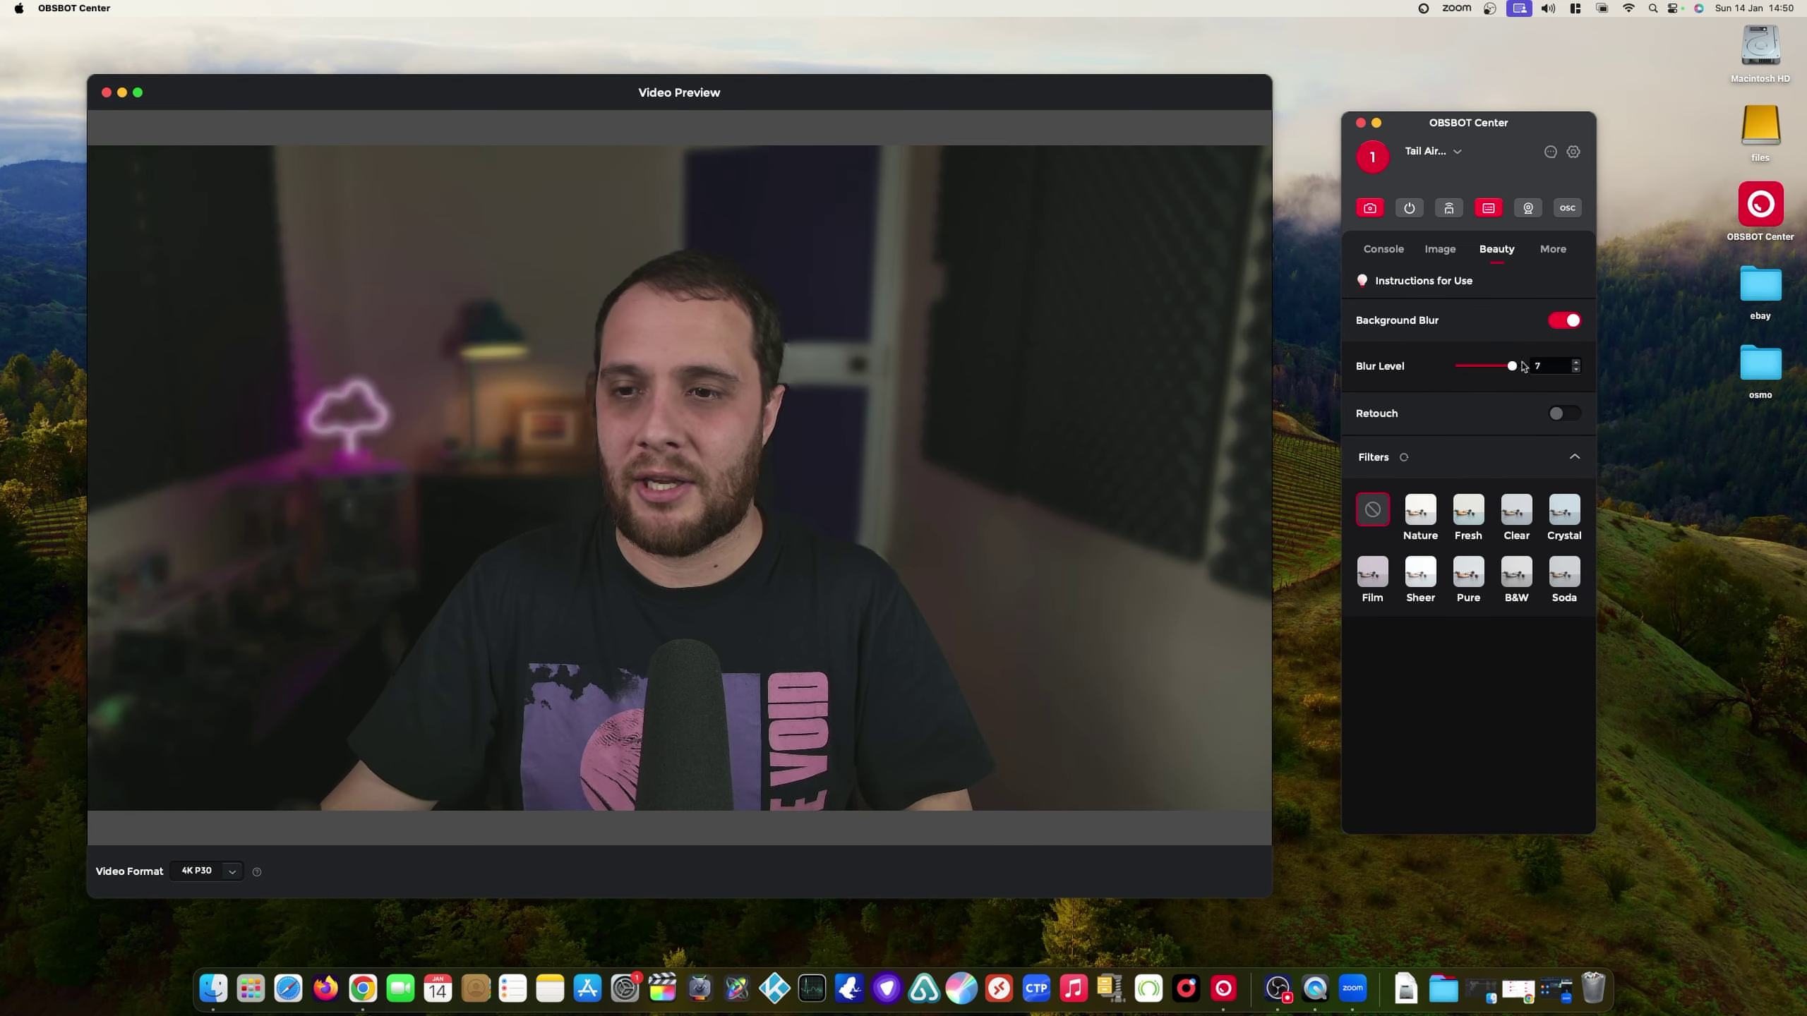
drag(1511, 371, 1497, 371)
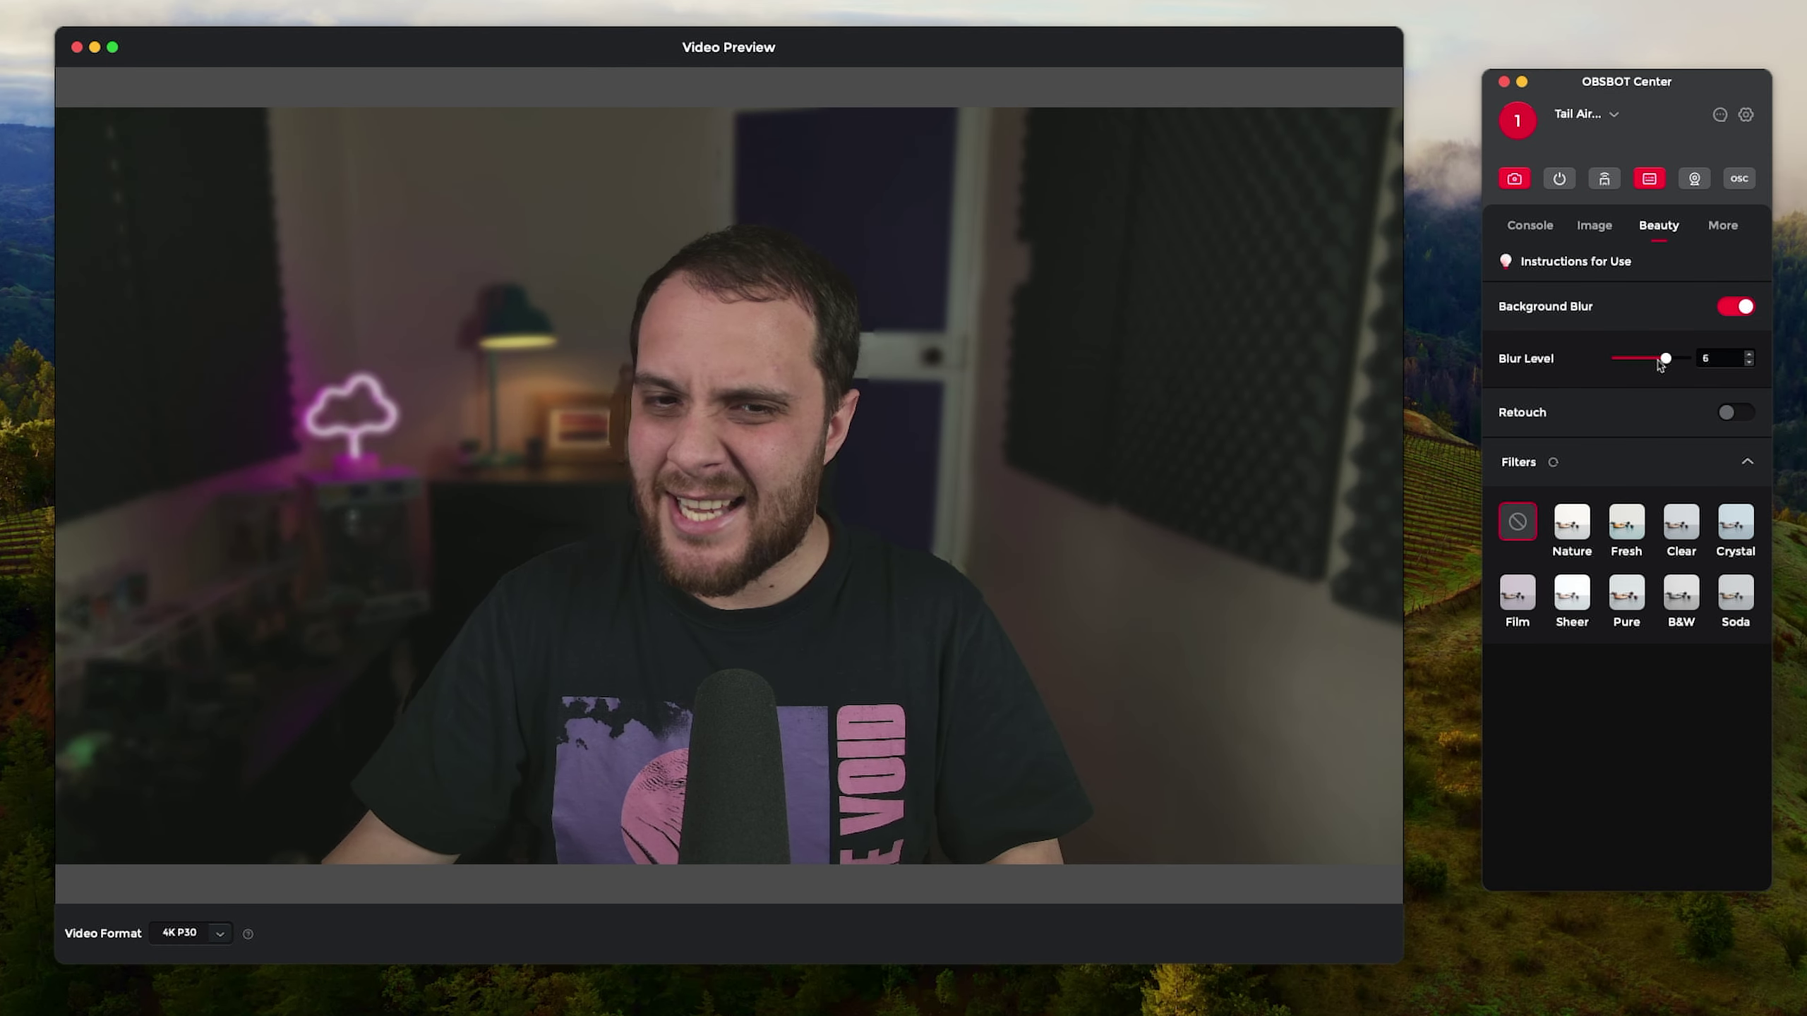
drag(1657, 363, 1640, 365)
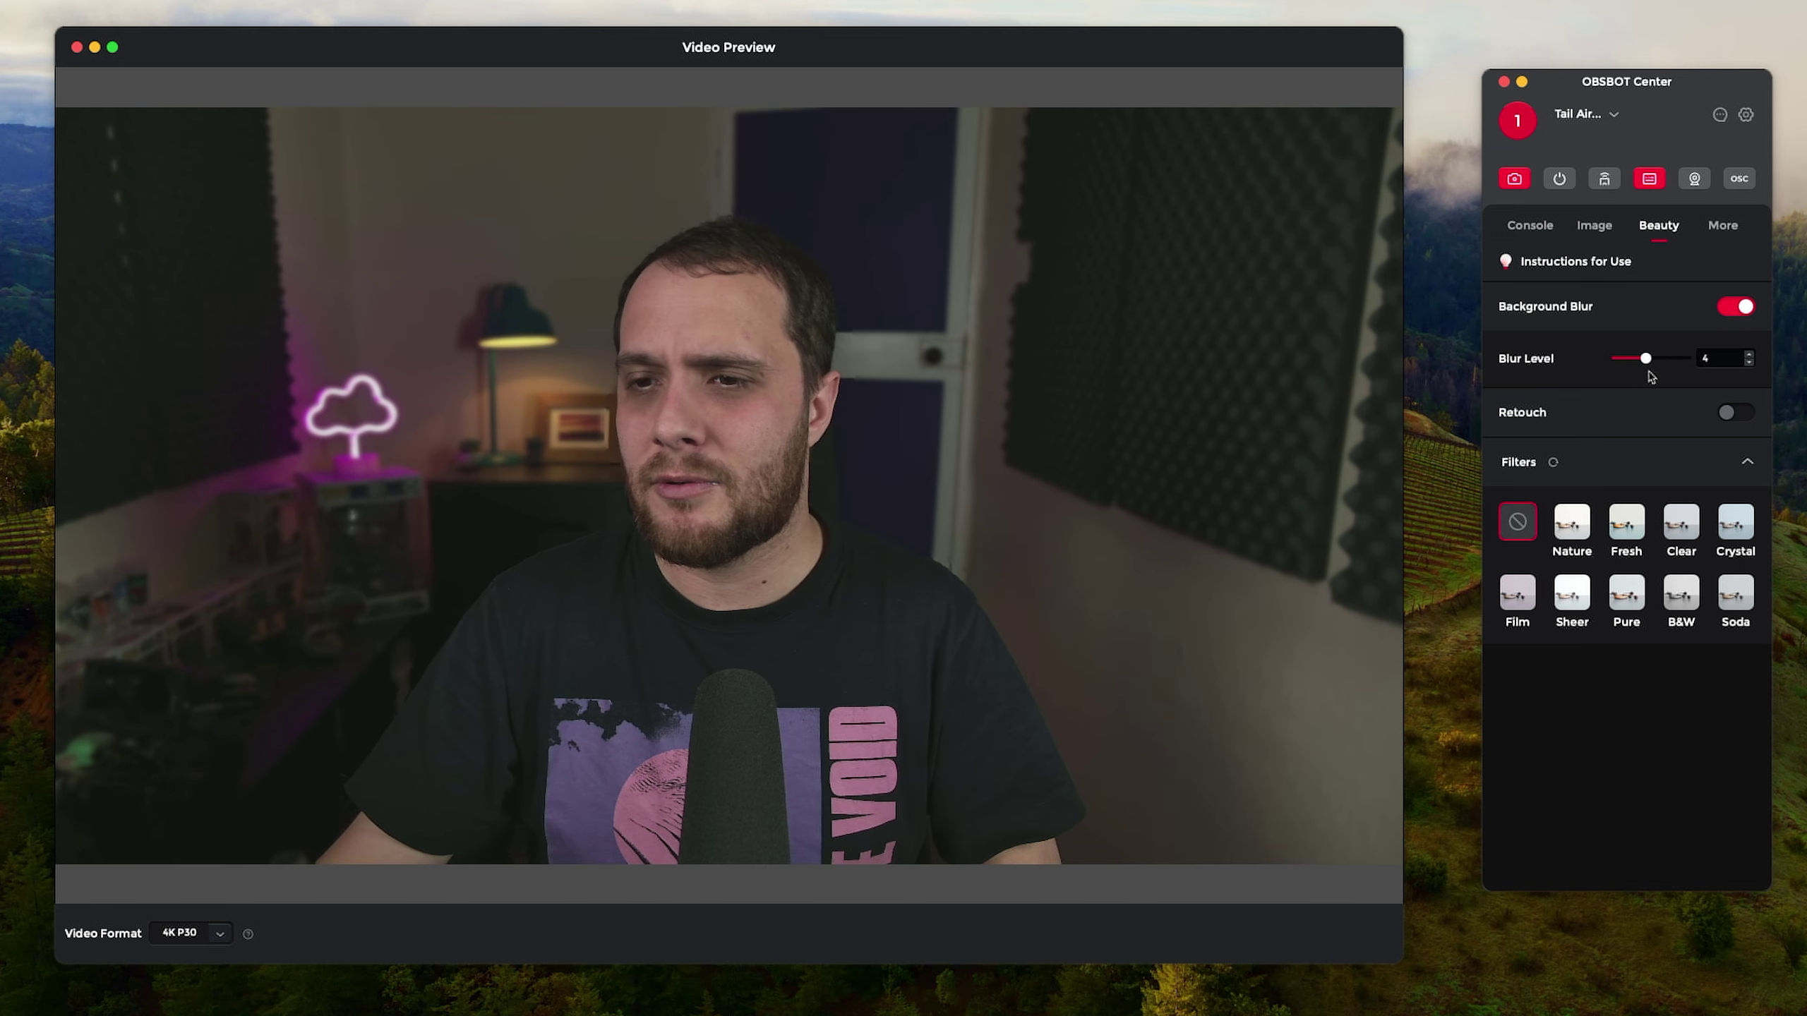
Switch Background Blur off, then view More settings with gesture controls and Zoom Factor 1.50x.
click(1722, 225)
scroll(1691, 305, up, 2)
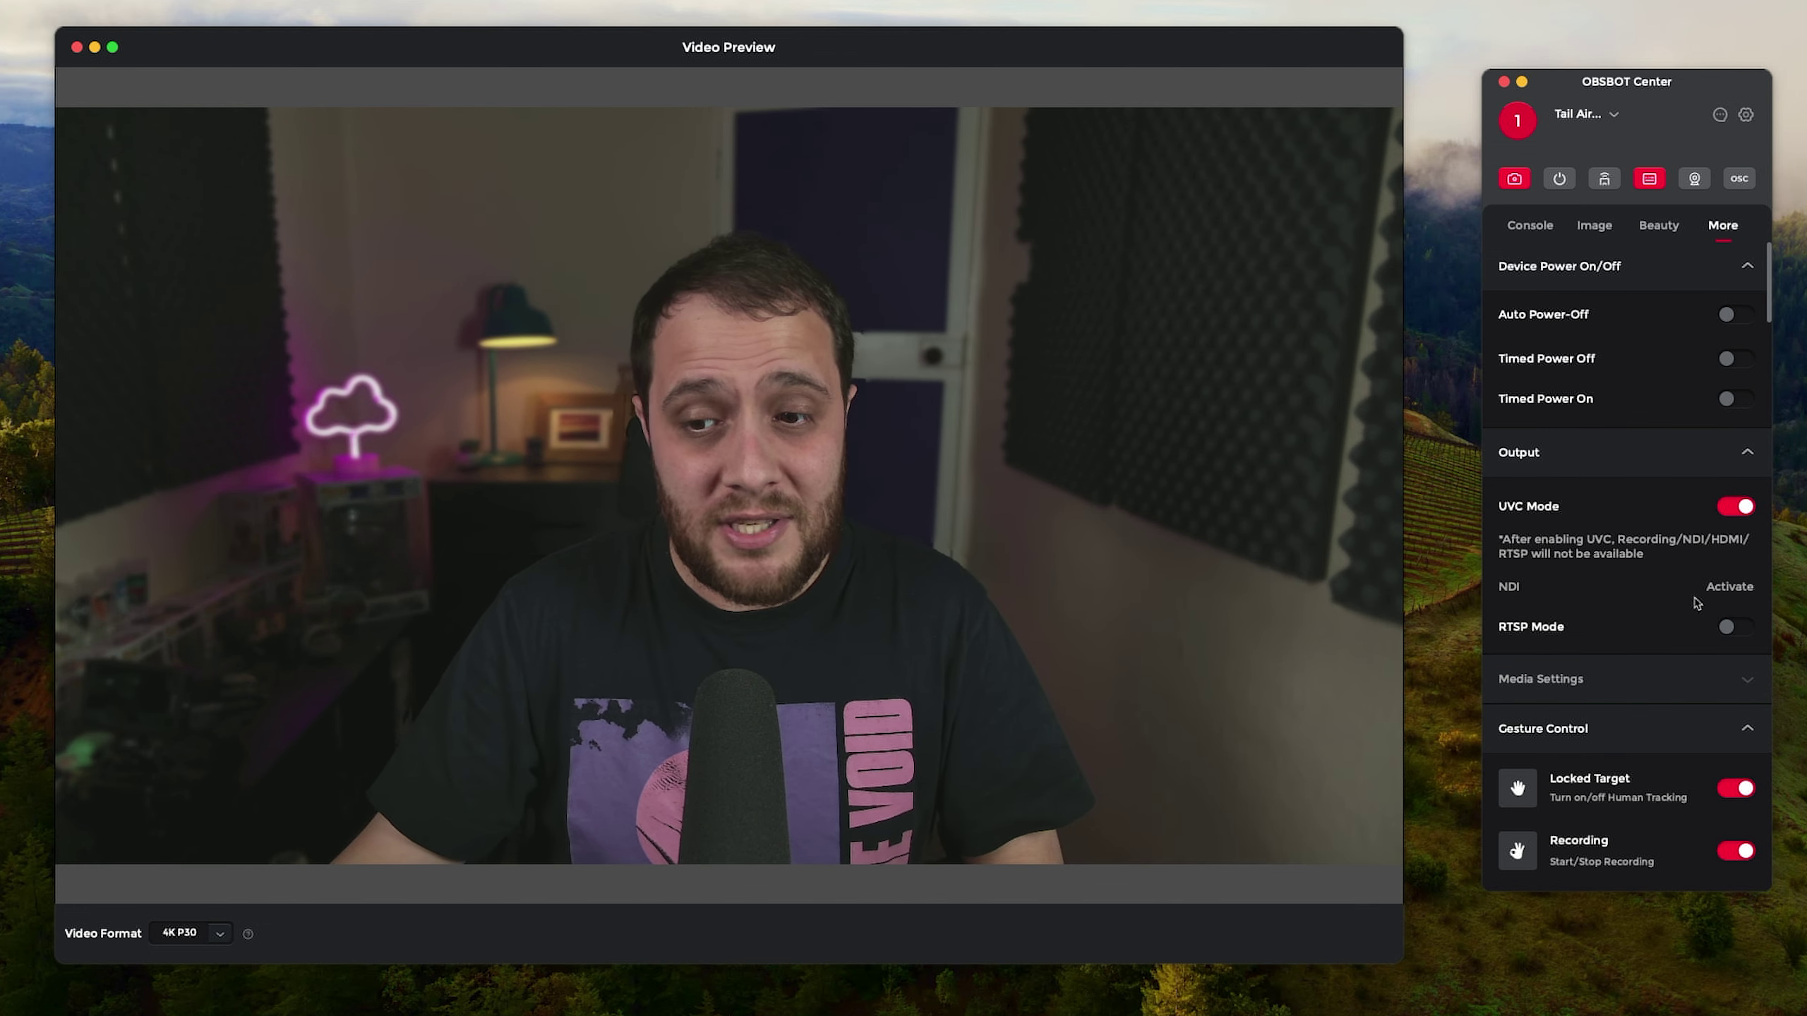
scroll(1696, 603, down, 5)
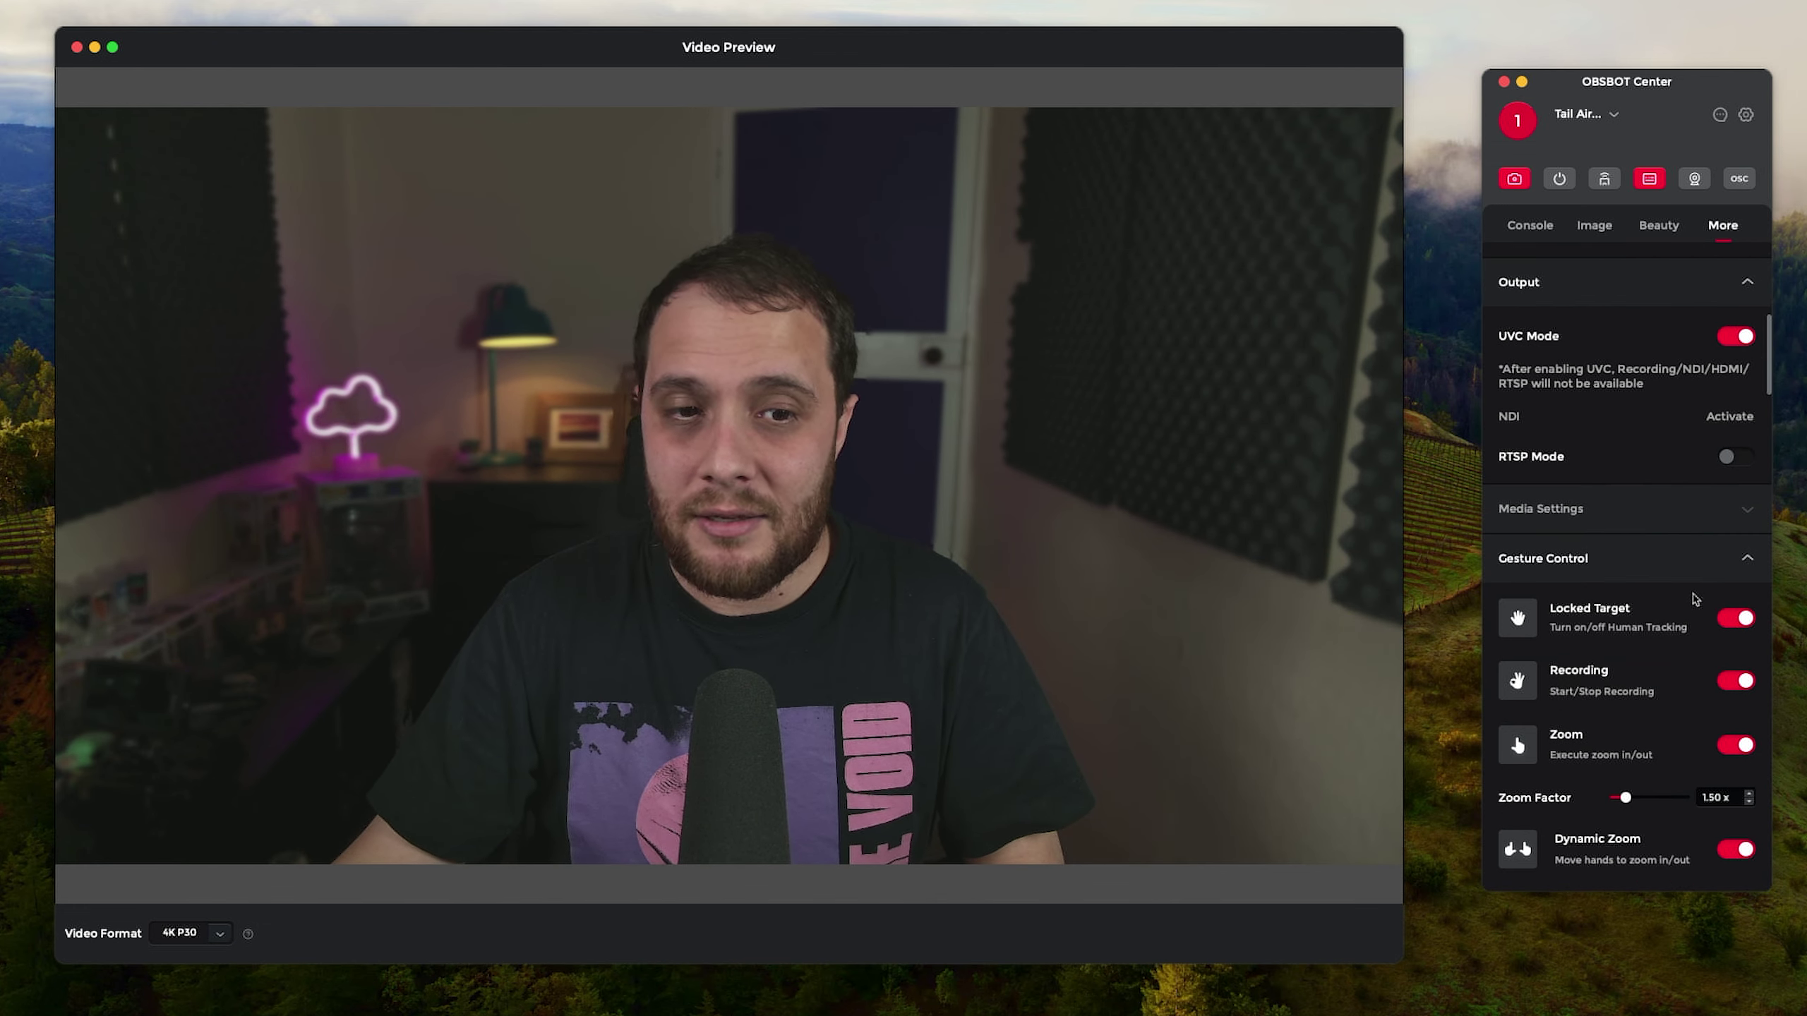
click(1658, 225)
click(1729, 306)
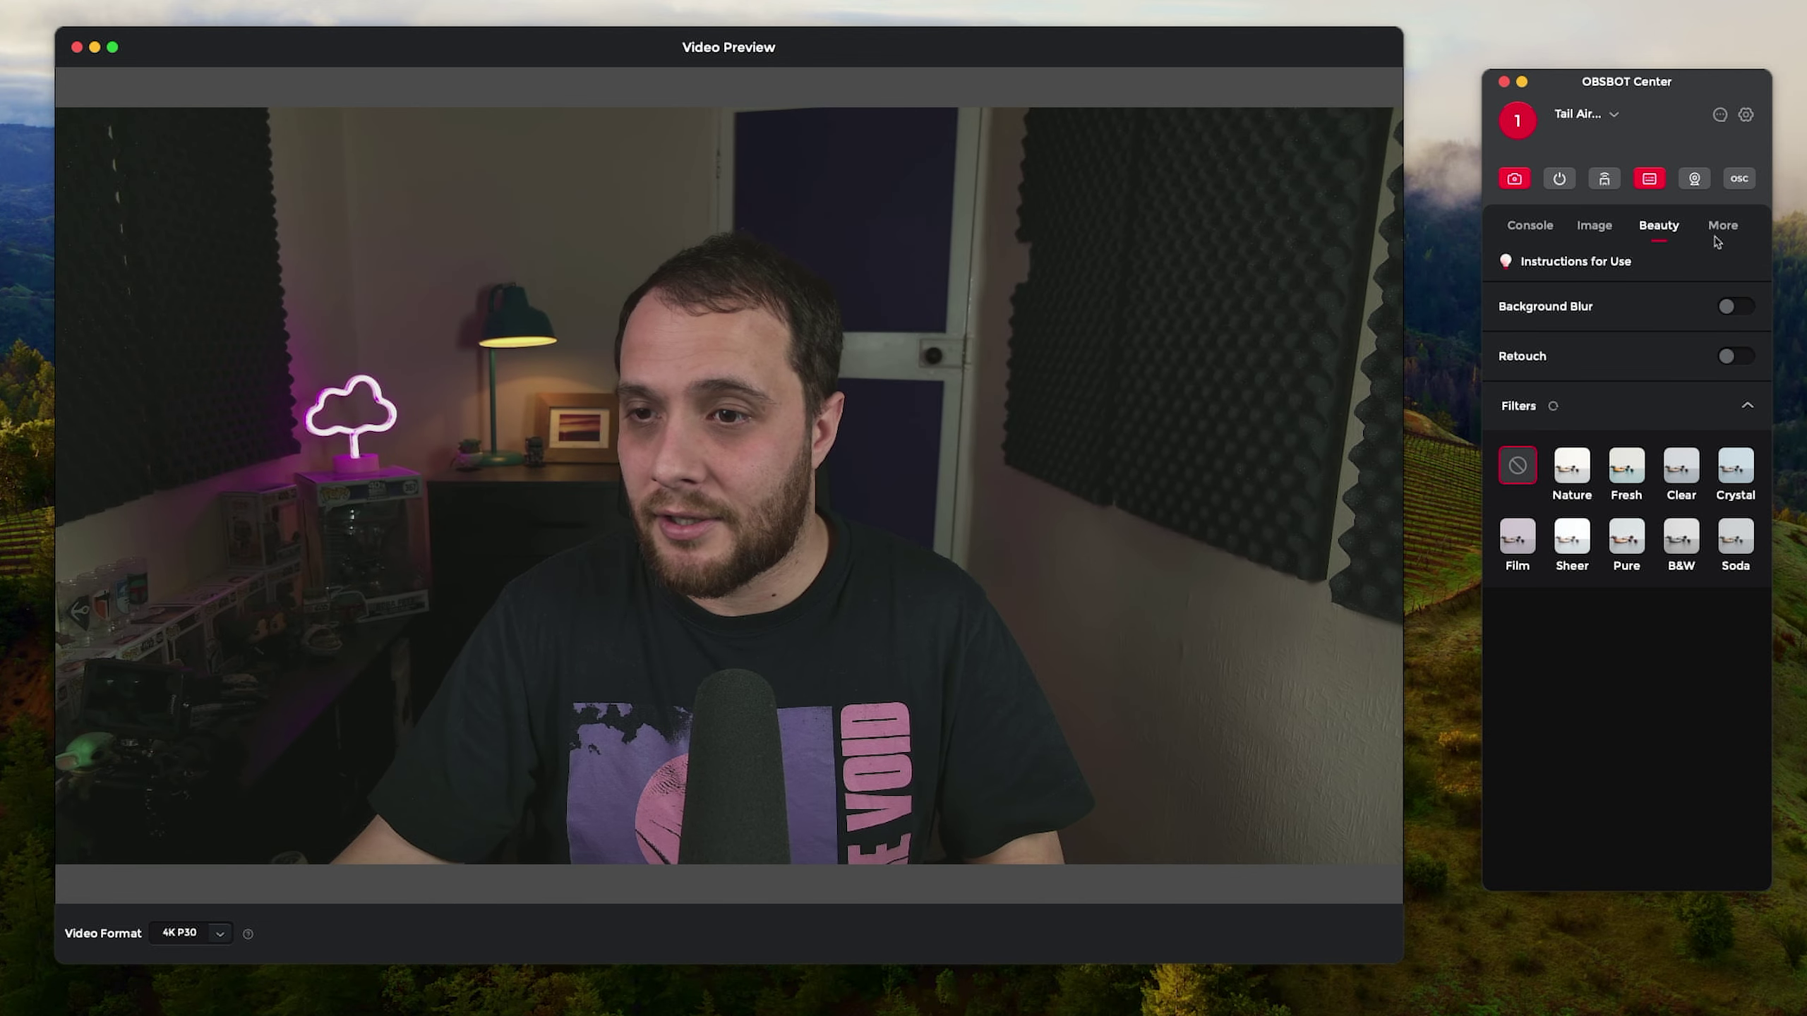
click(1722, 226)
scroll(1653, 643, down, 5)
scroll(1586, 576, up, 1)
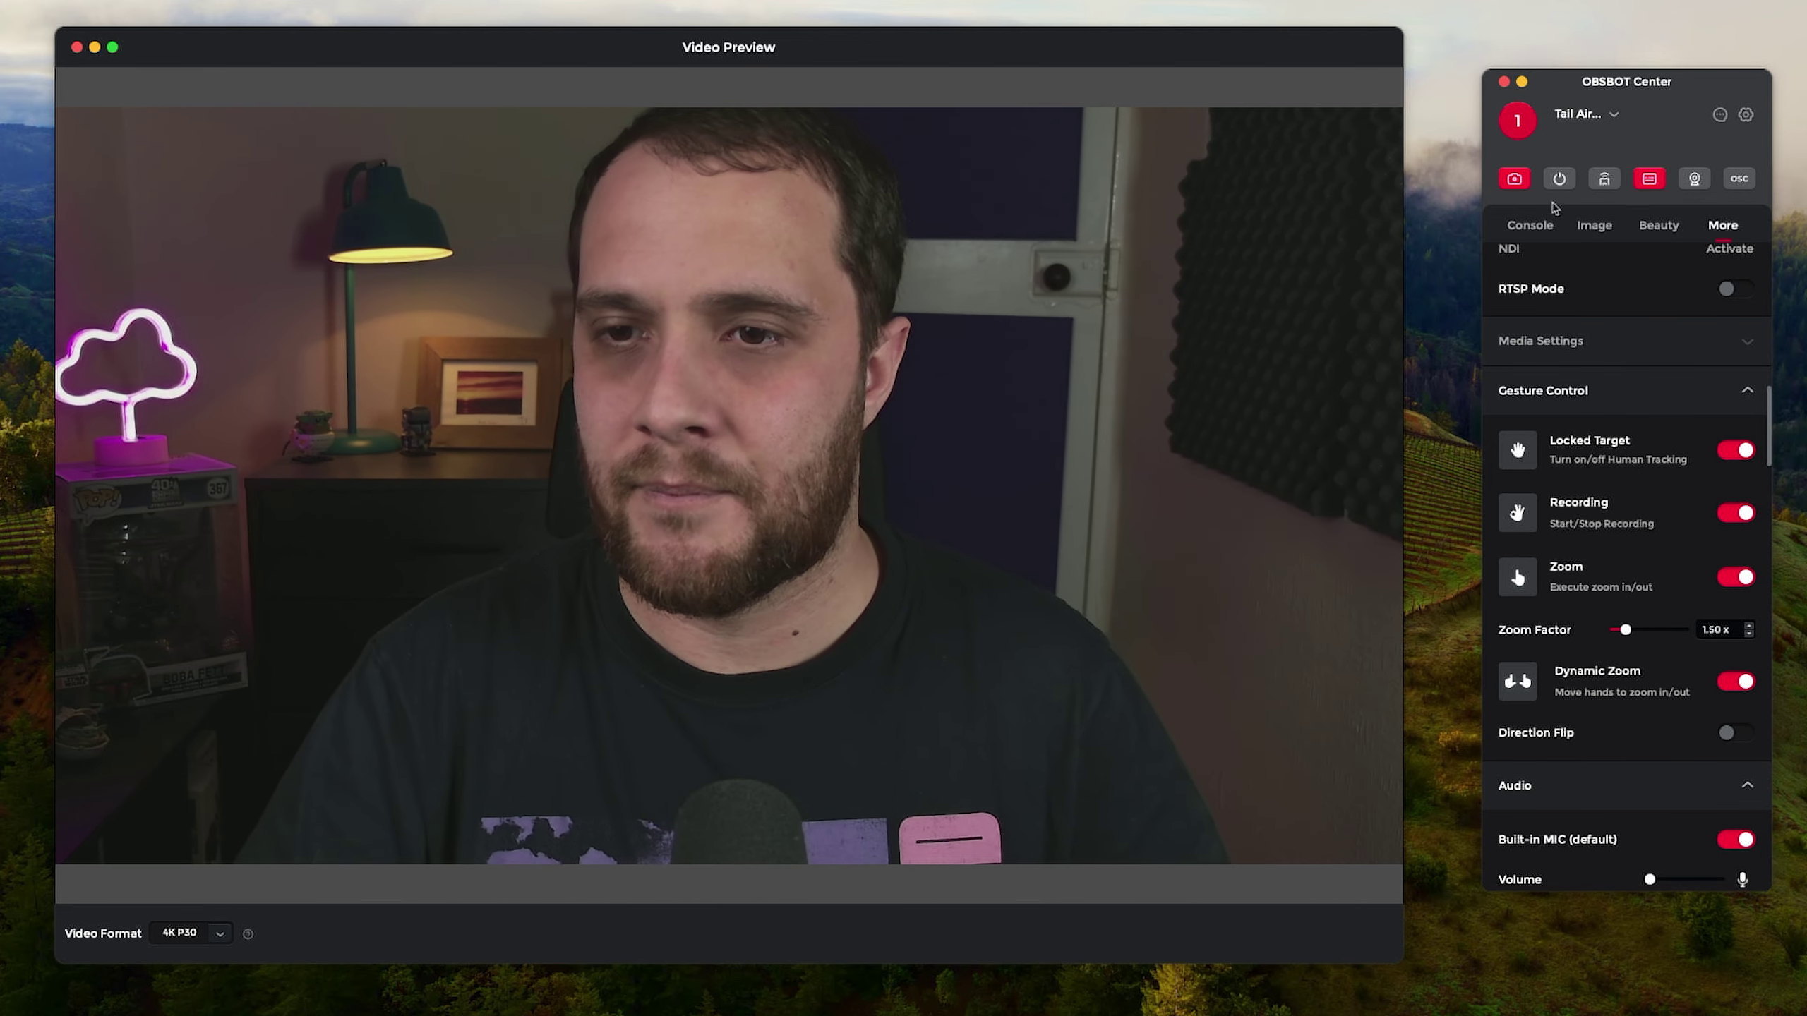
Recall the first framing preset on the Console, then scroll More settings down to Audio.
click(1533, 225)
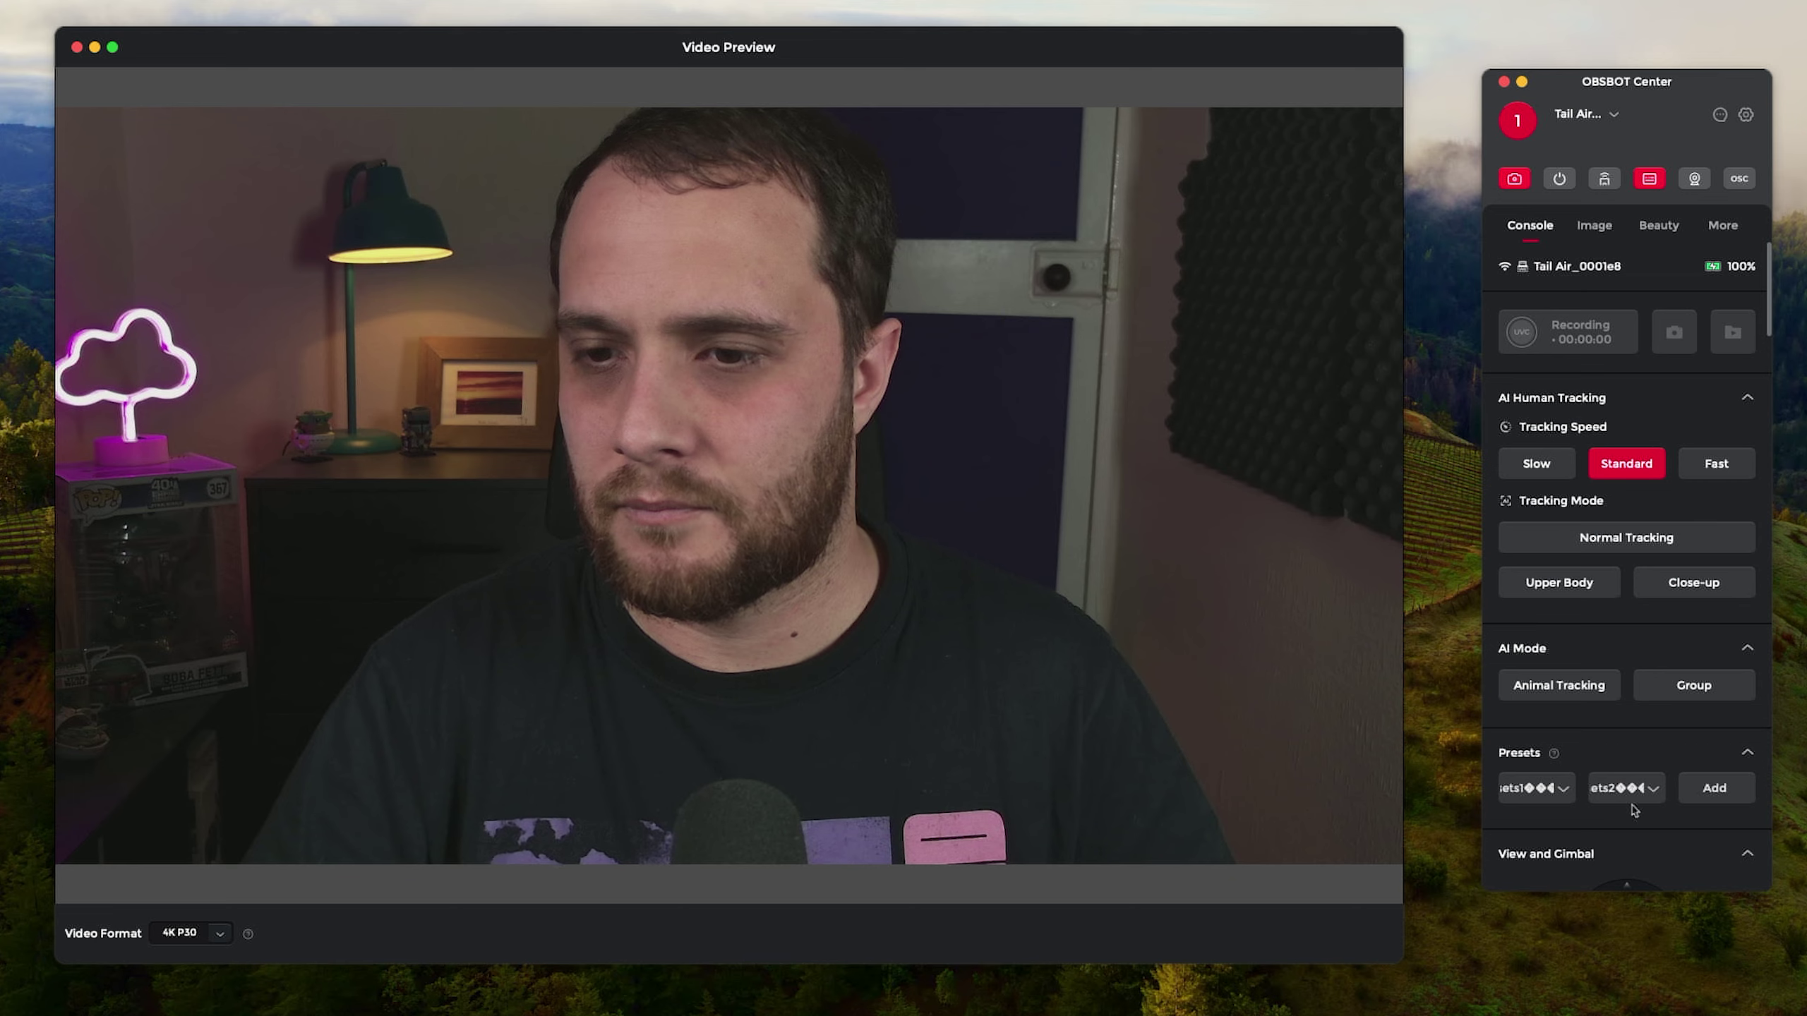
click(1526, 789)
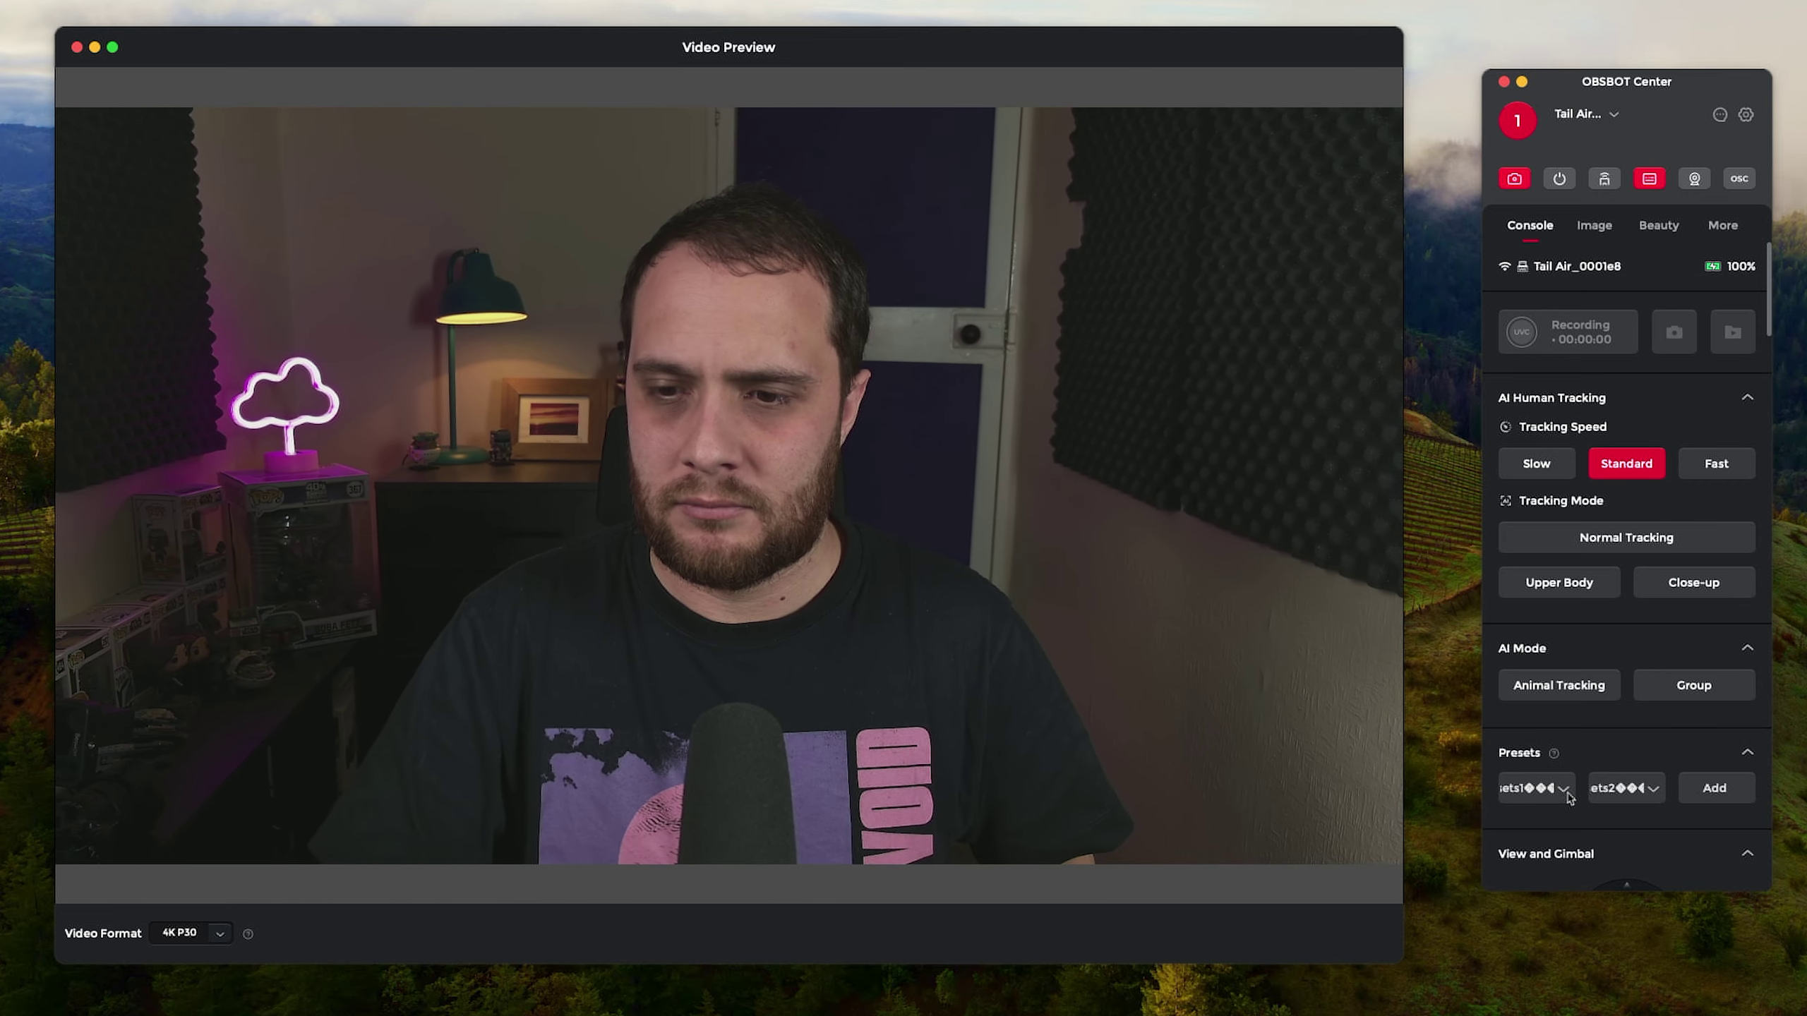
click(1563, 790)
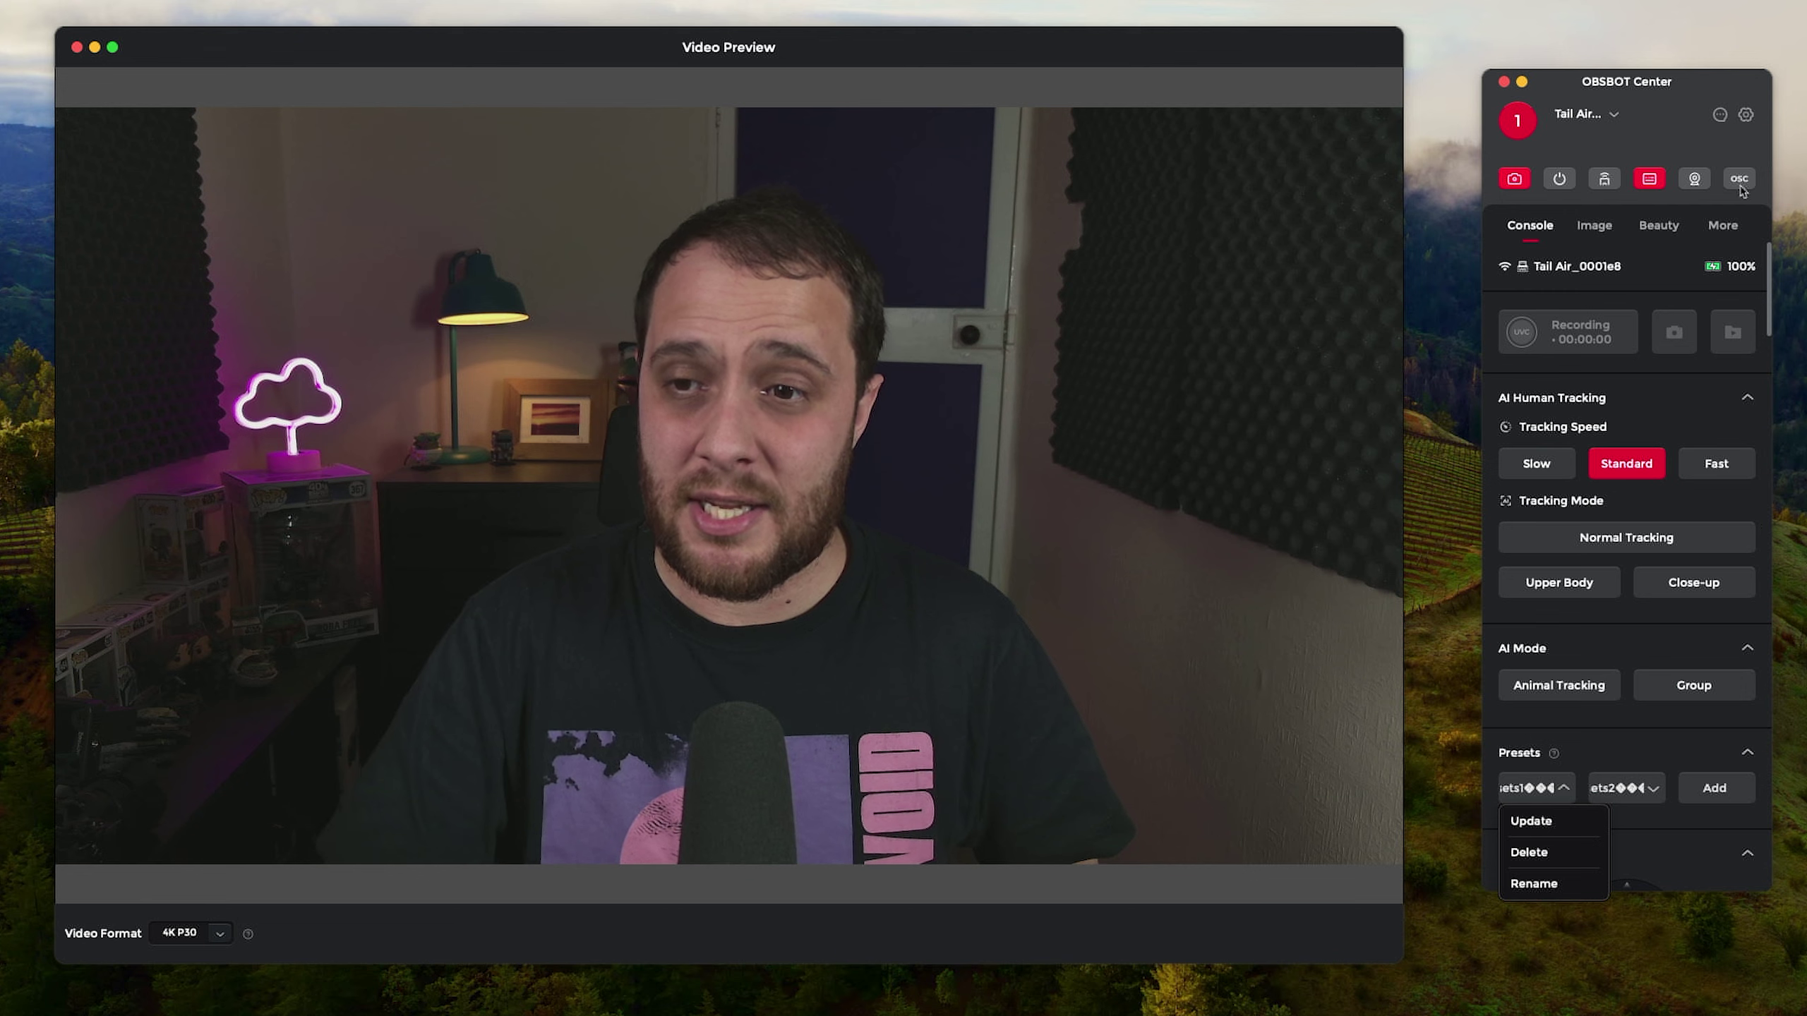
click(1720, 232)
click(1721, 230)
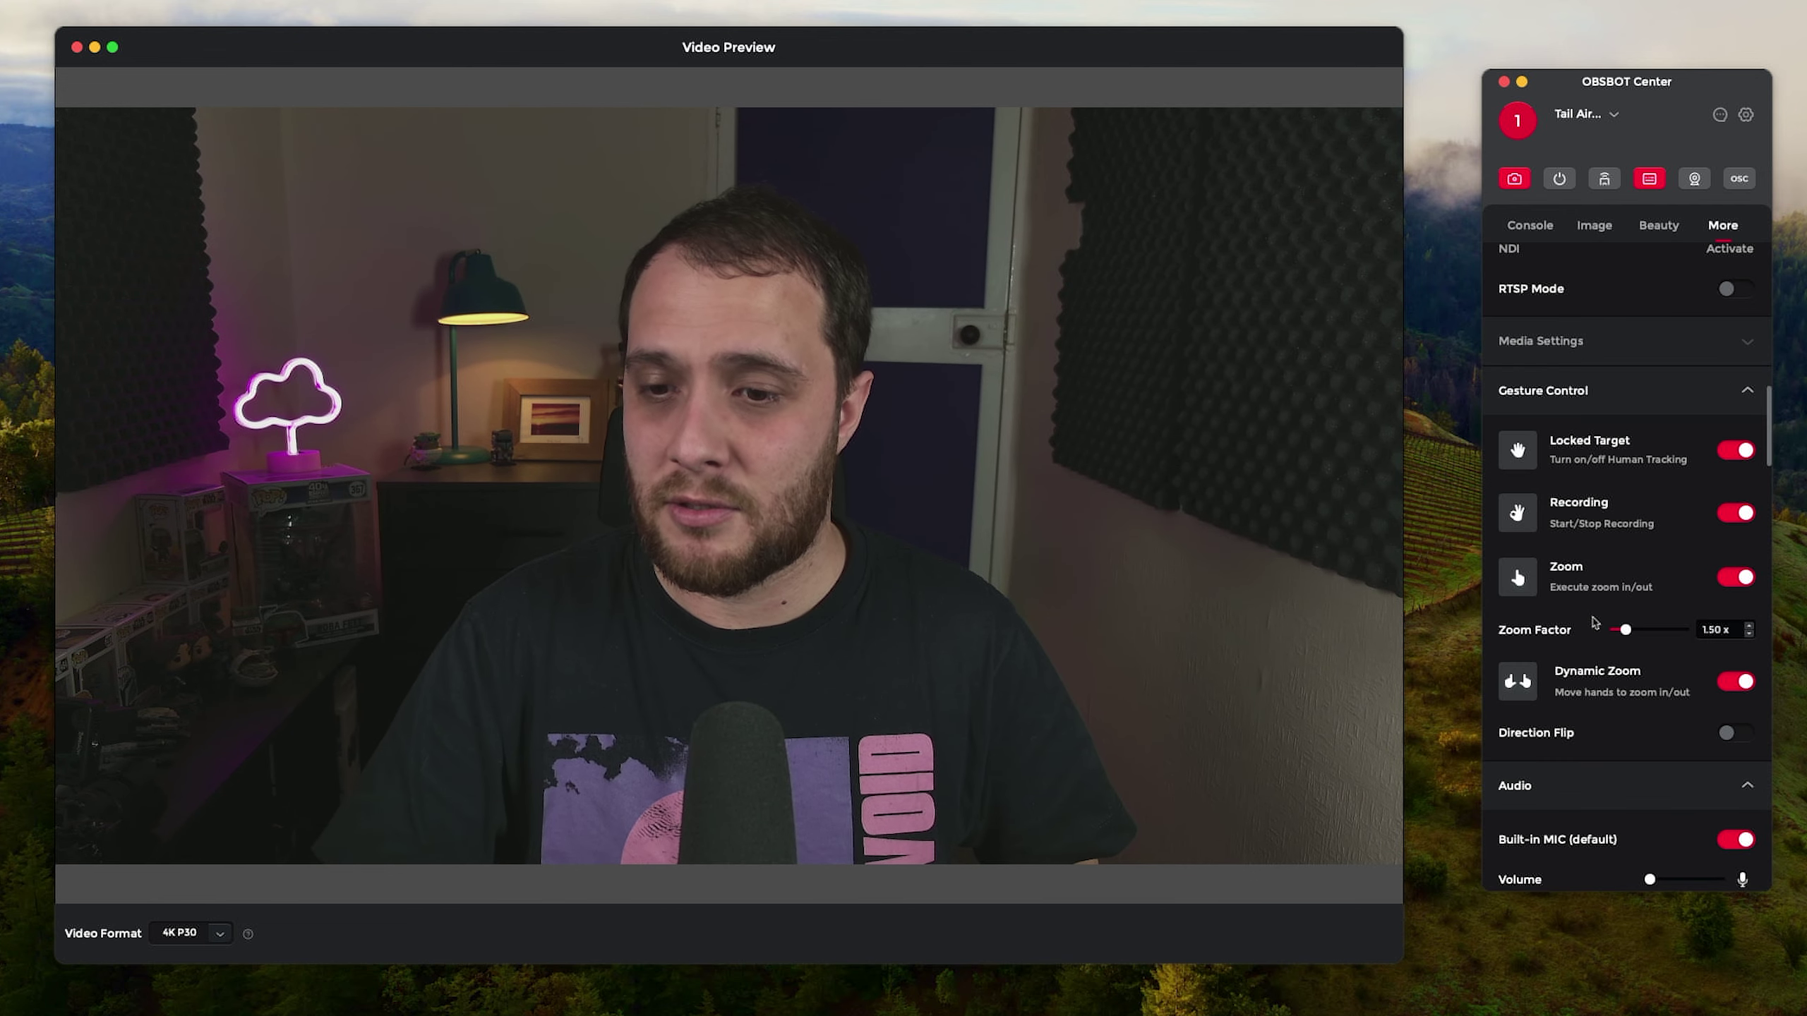
scroll(1594, 623, down, 3)
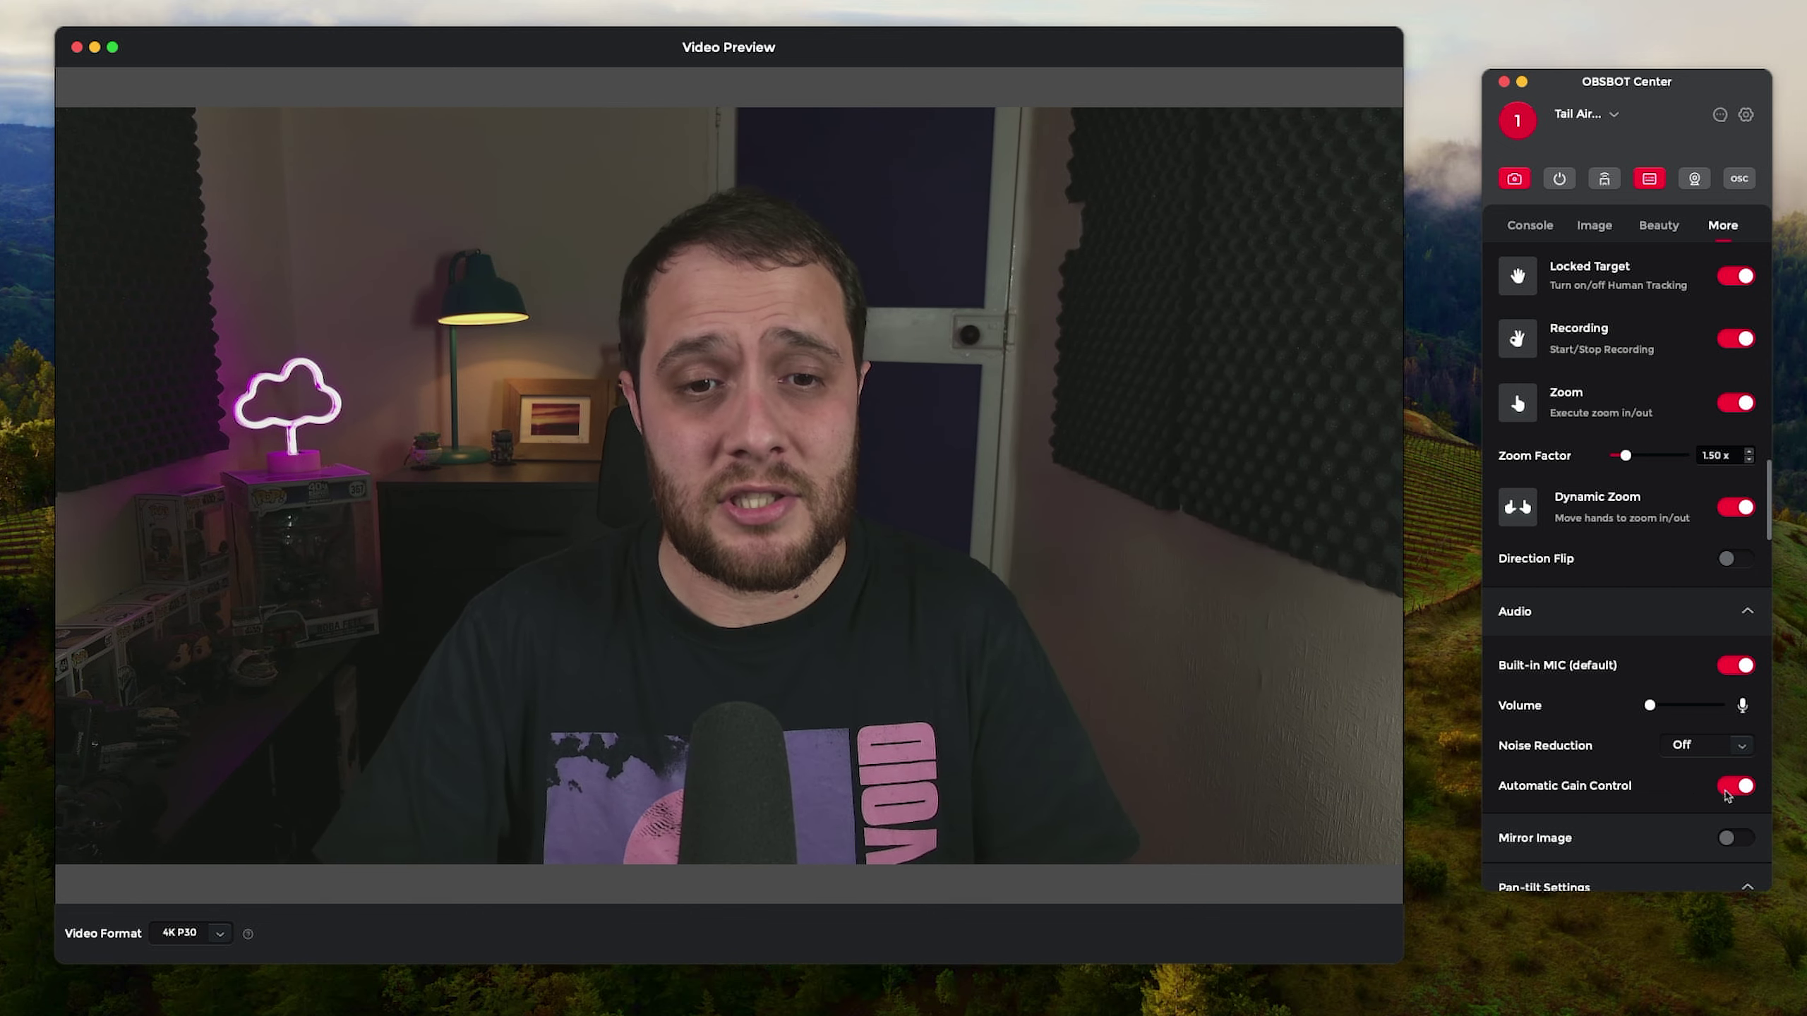
click(1709, 751)
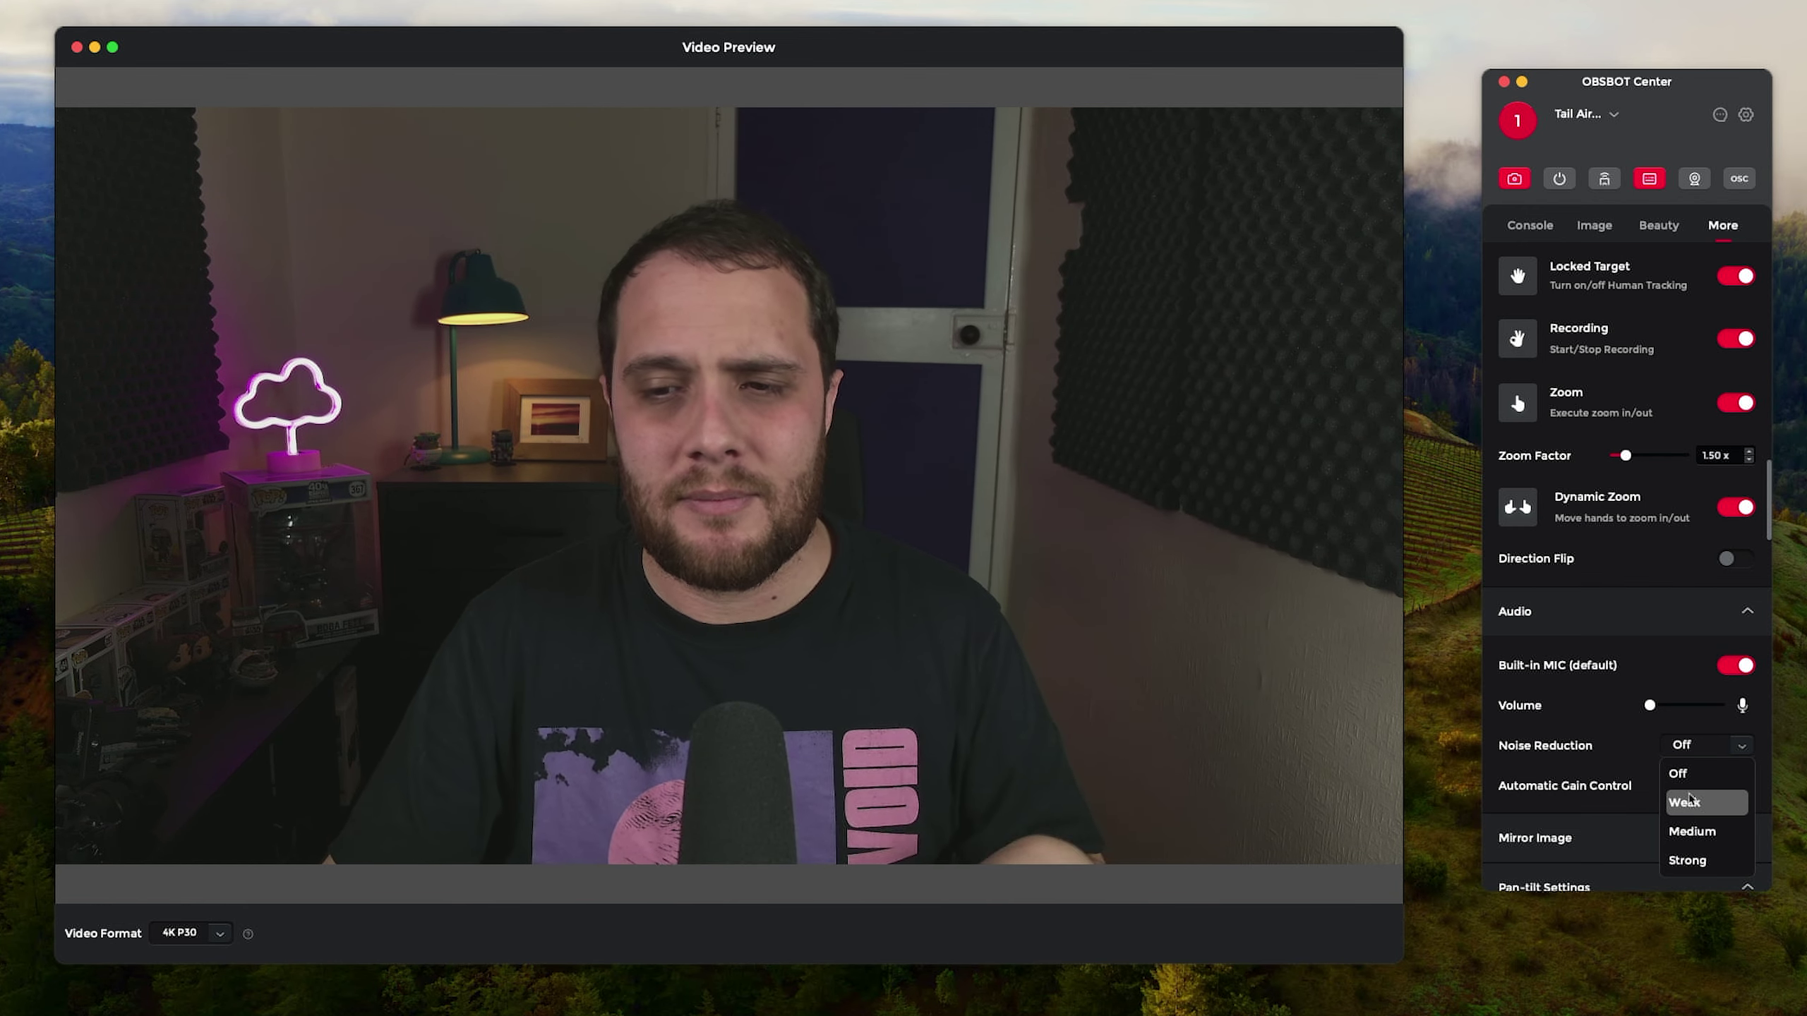
click(1677, 772)
scroll(1668, 767, down, 3)
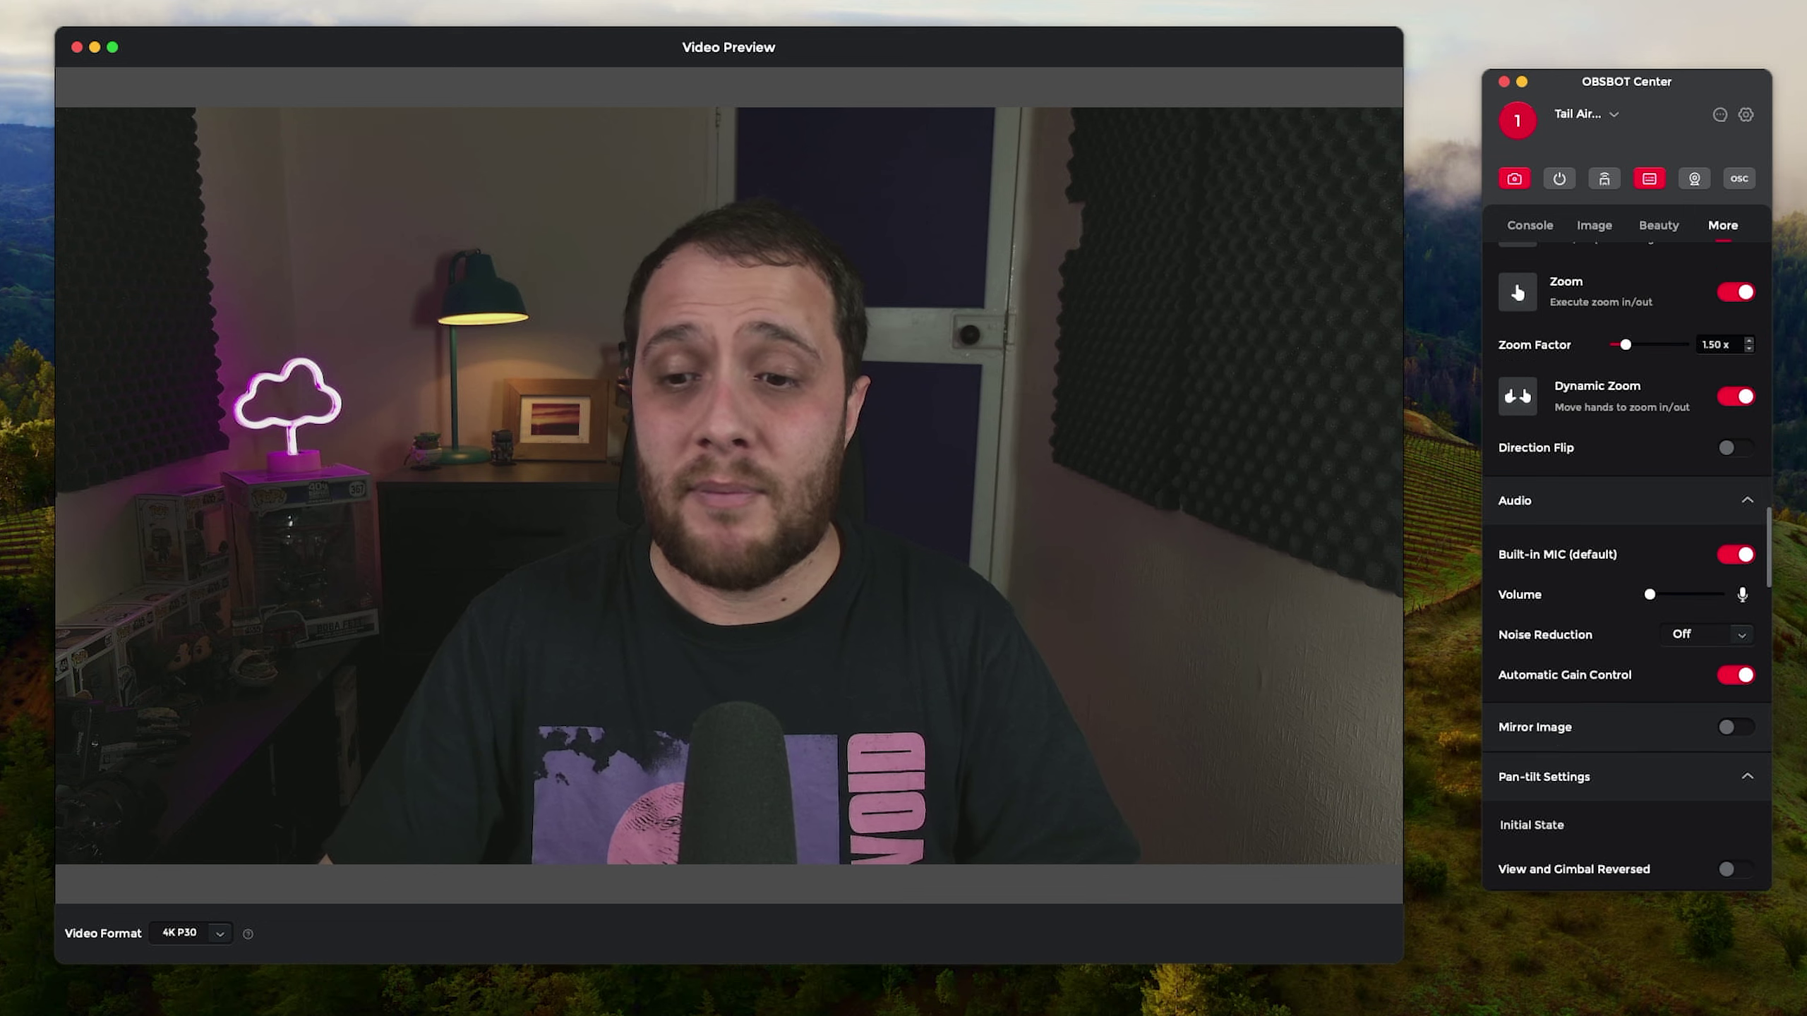
scroll(1712, 699, down, 2)
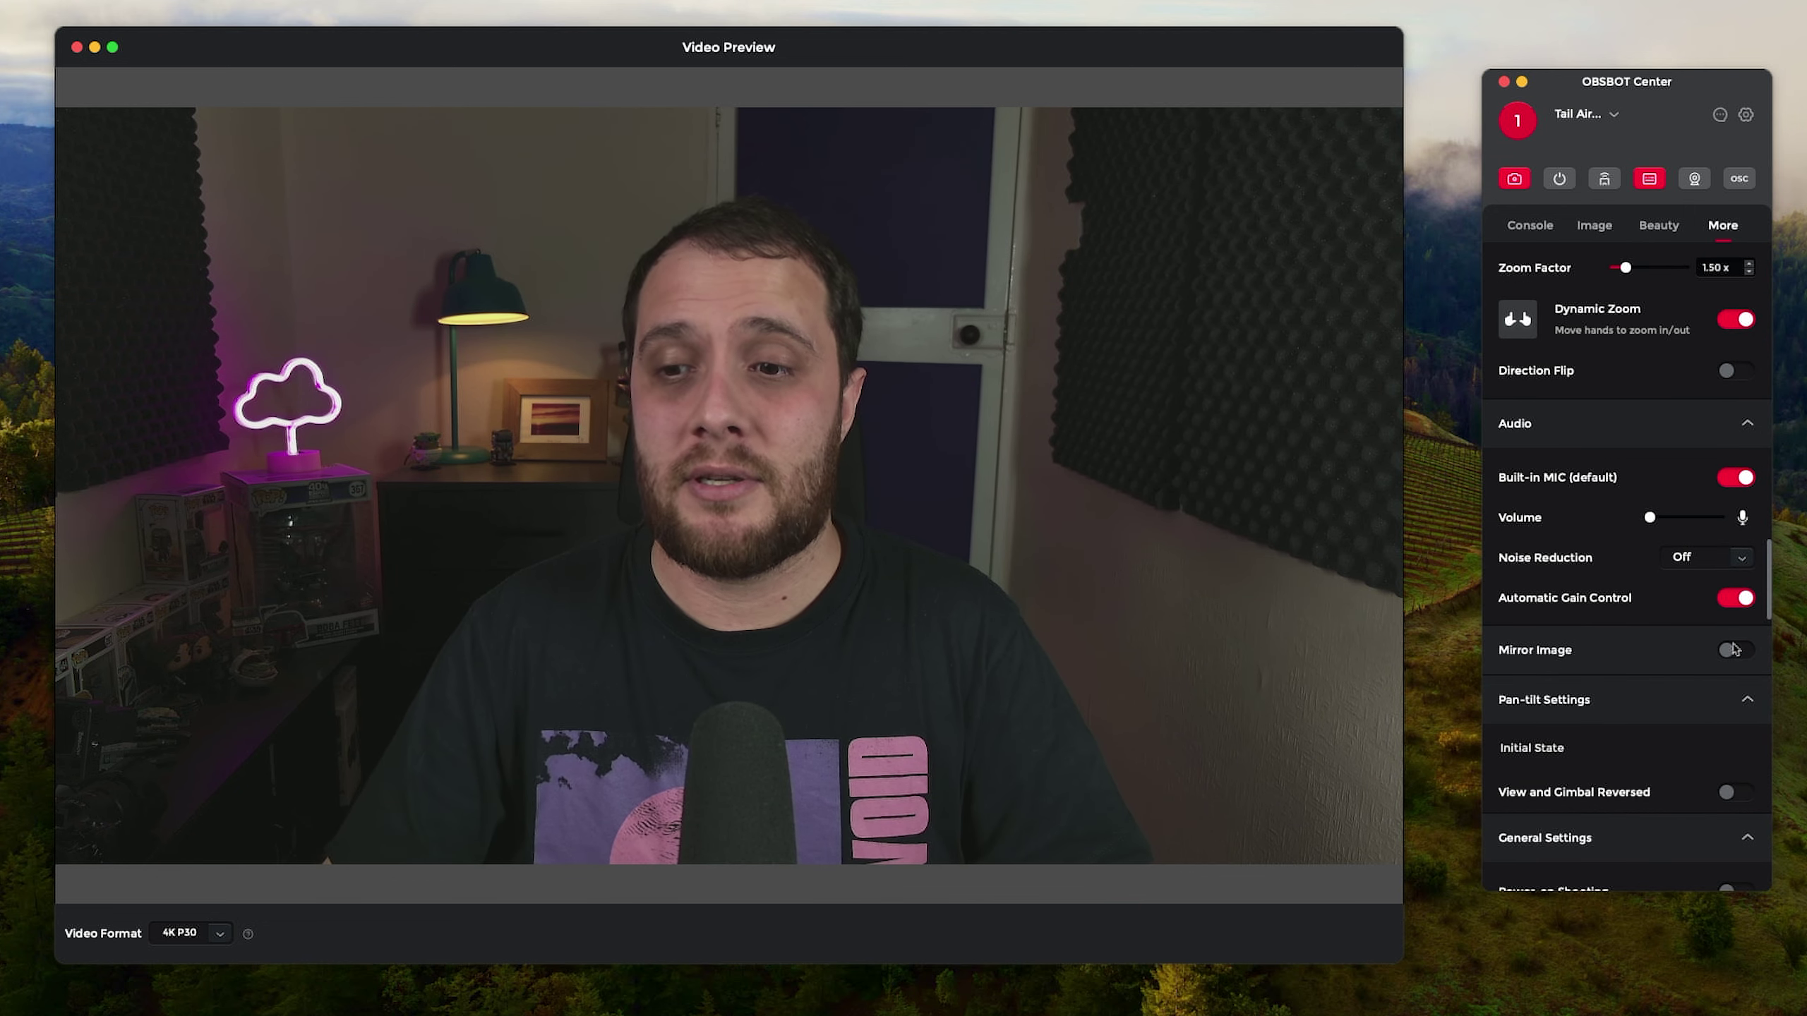
click(1736, 652)
click(1736, 652)
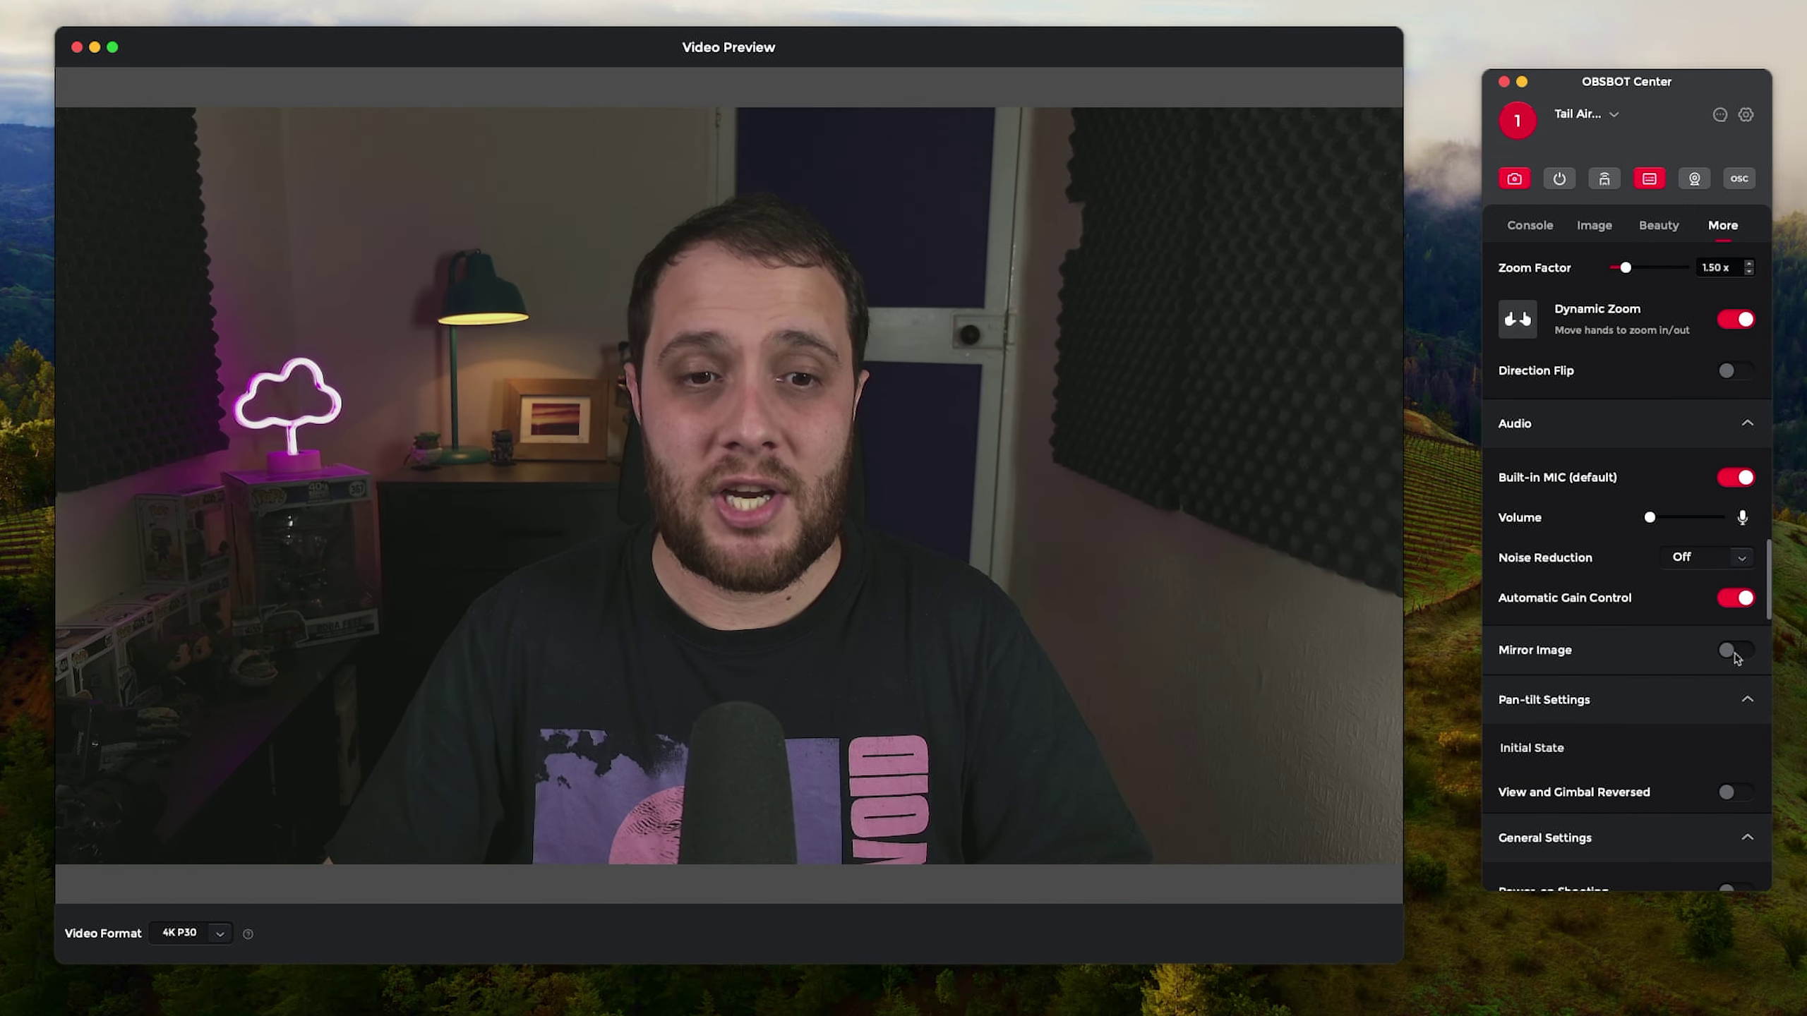
click(1737, 652)
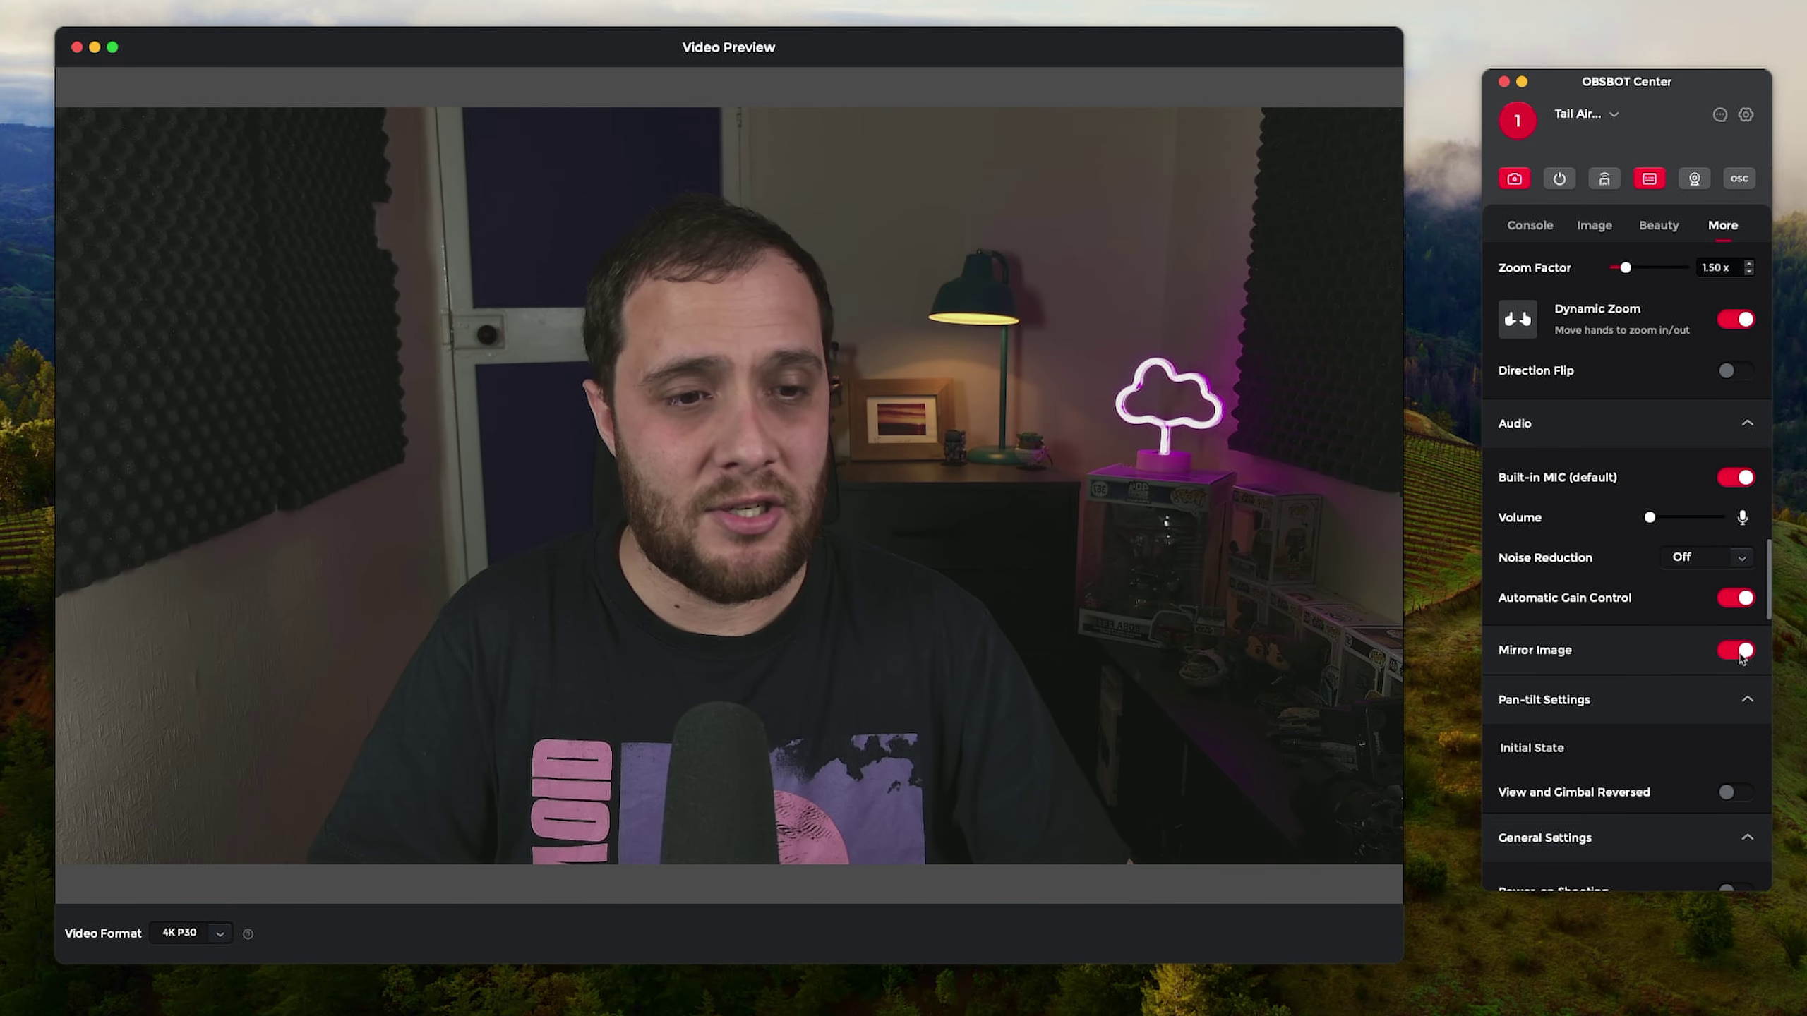
click(1736, 651)
scroll(1707, 665, down, 8)
Leave indicator brightness at 5 and keep video segmentation at 64G.
mouse_move(1684, 673)
mouse_down()
mouse_move(1628, 674)
mouse_move(1684, 675)
mouse_up()
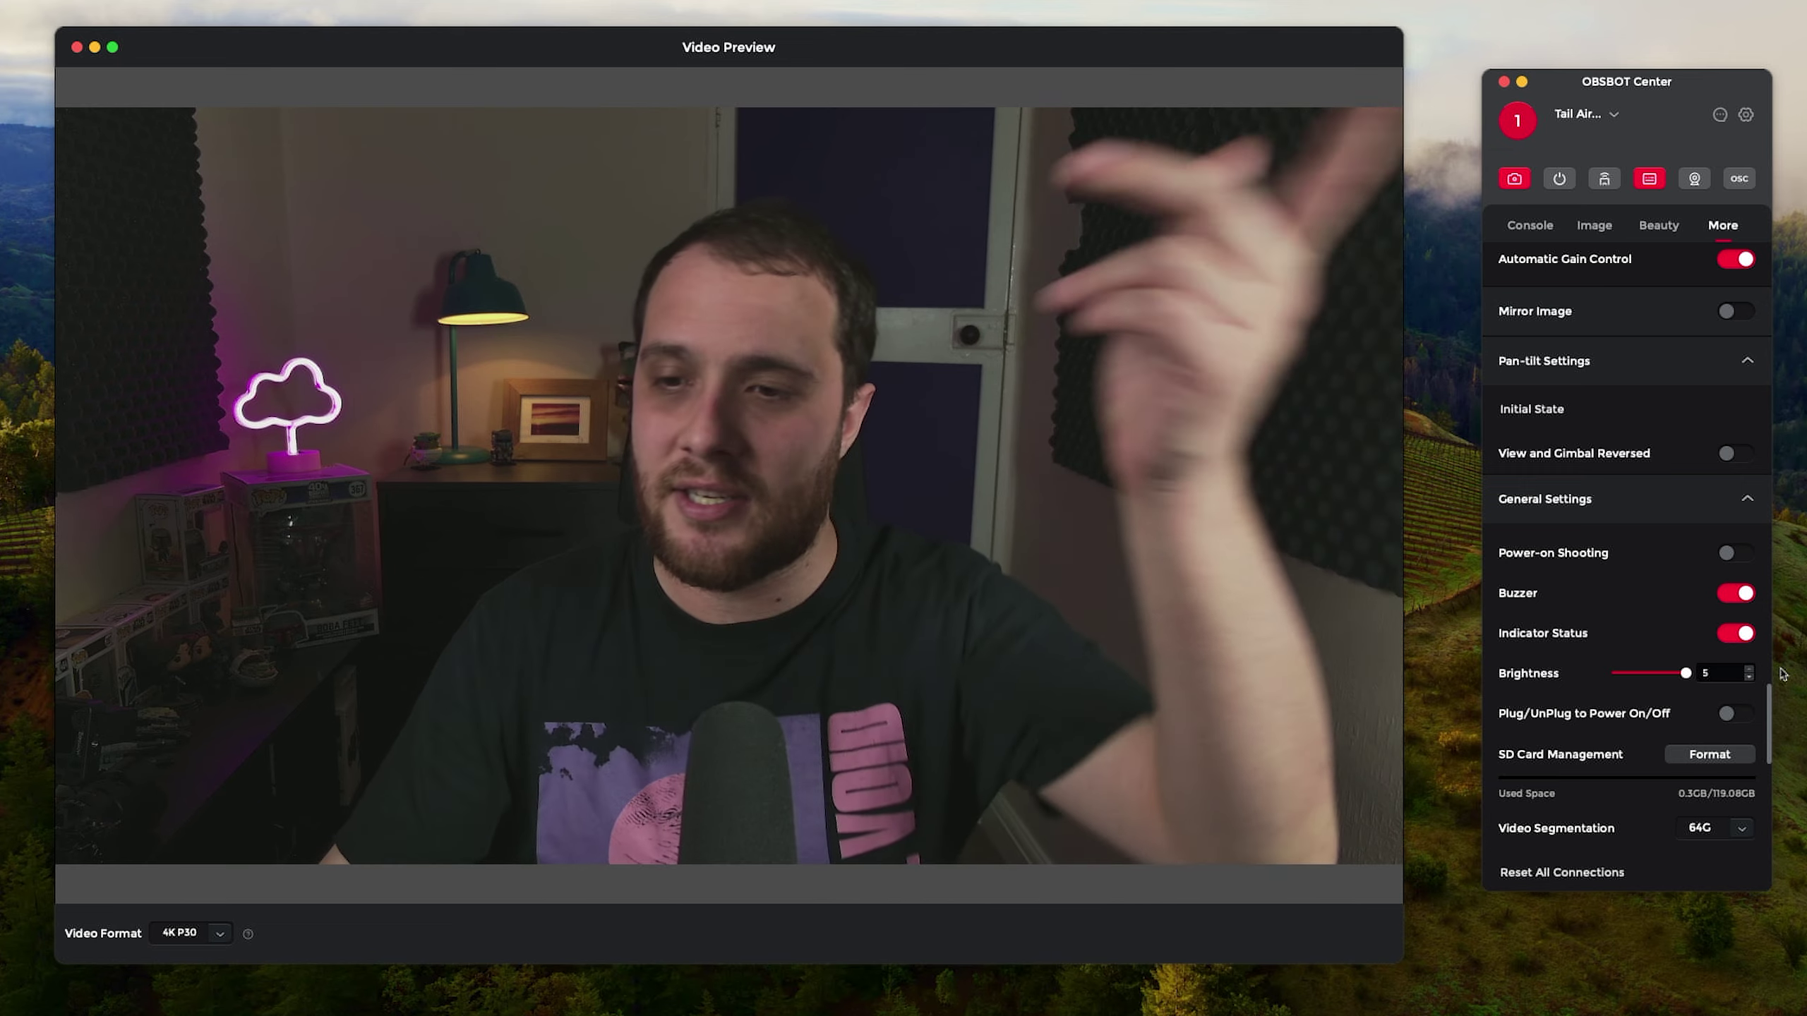
scroll(1707, 783, down, 1)
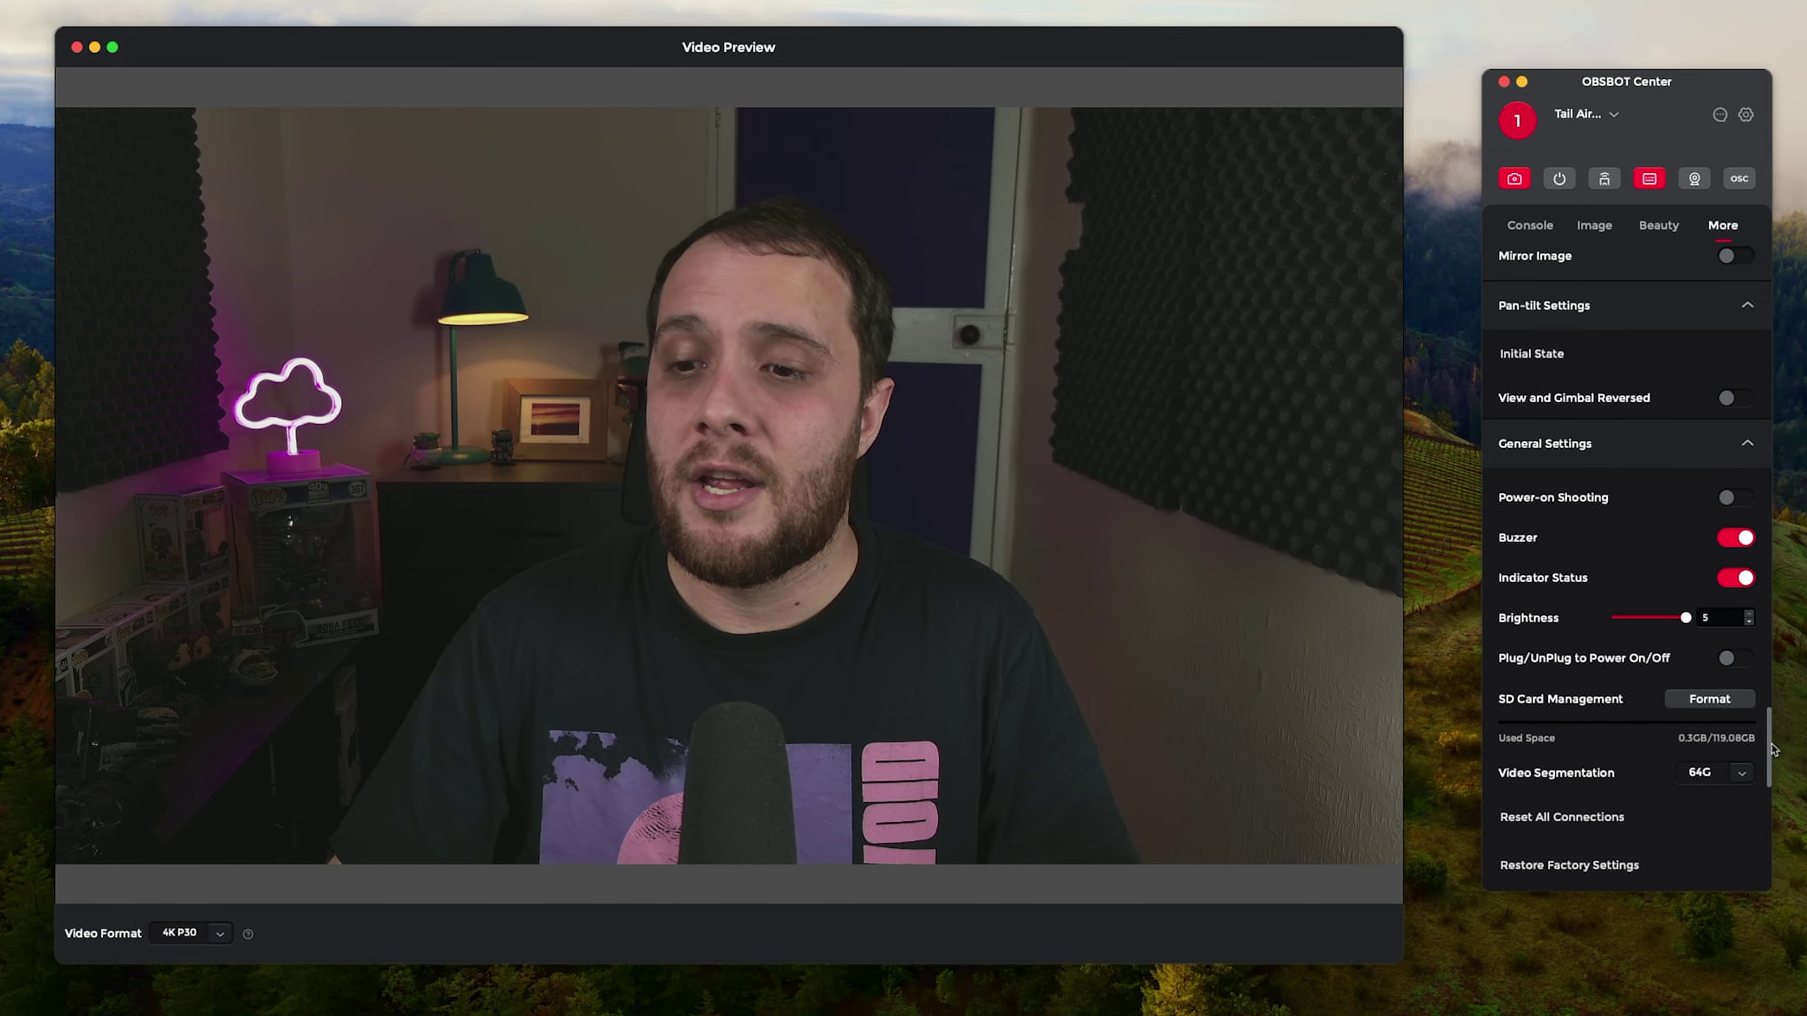
scroll(1574, 707, down, 3)
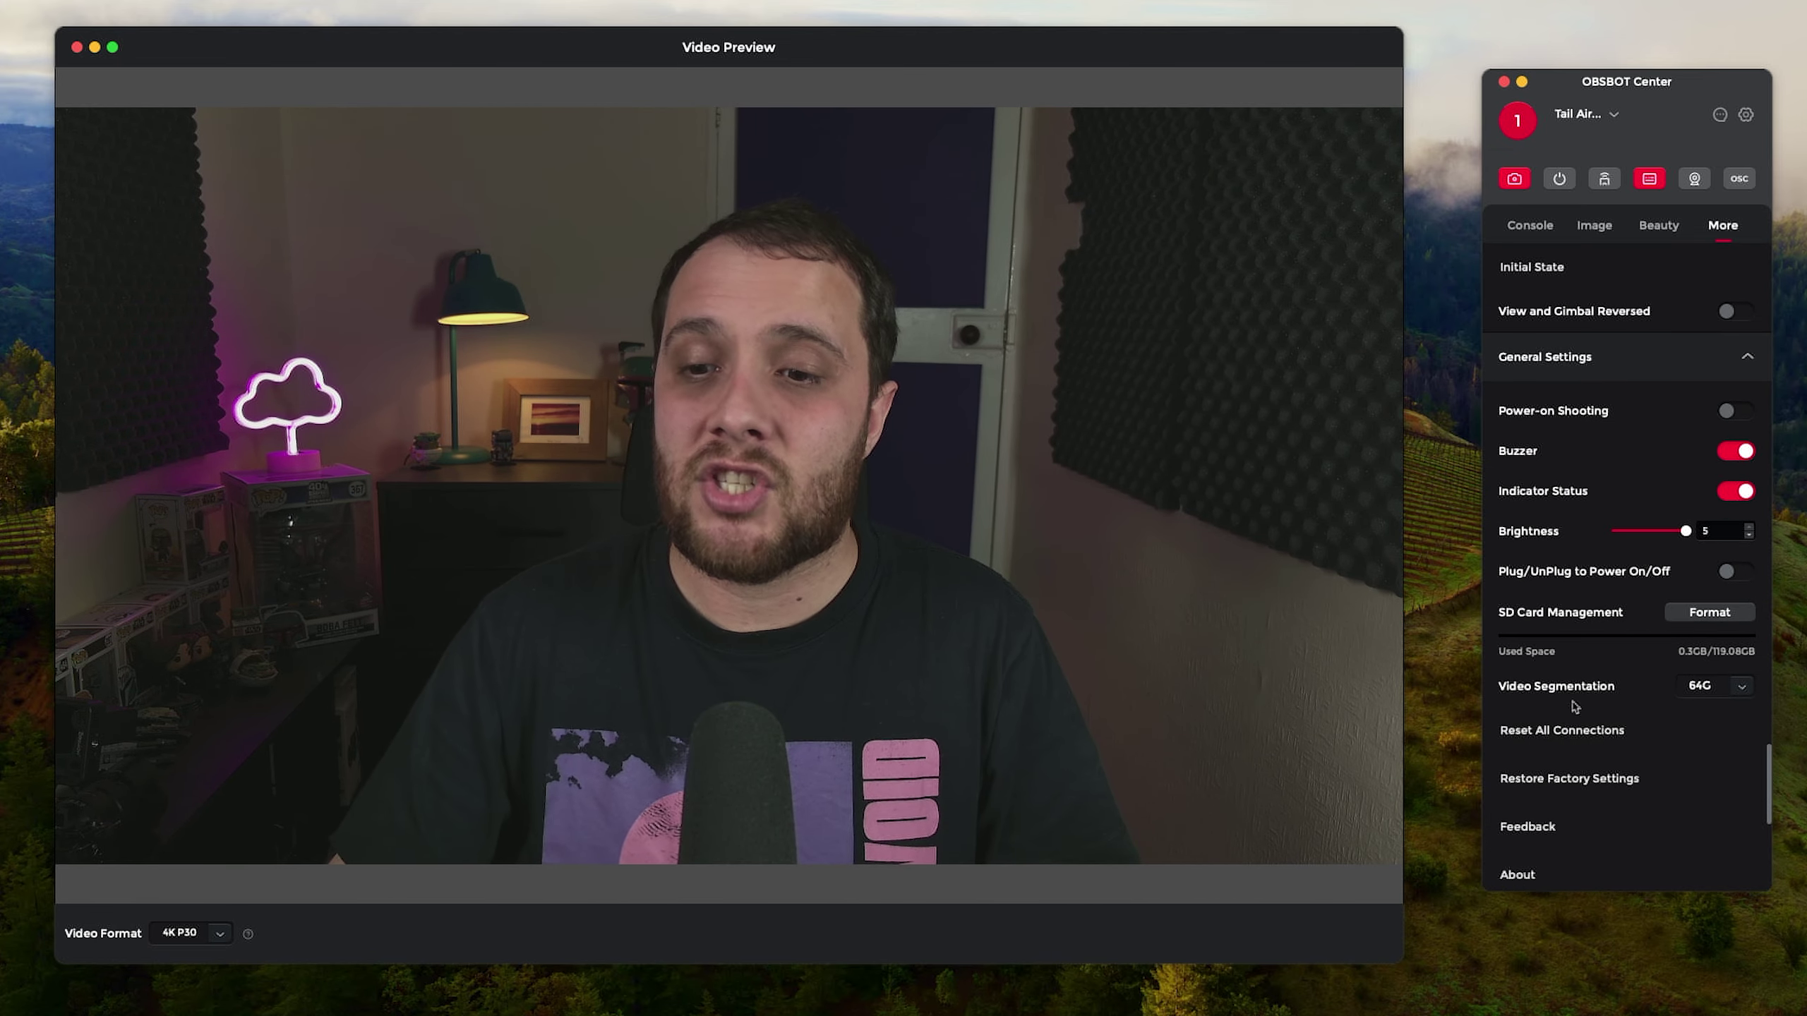
click(1743, 689)
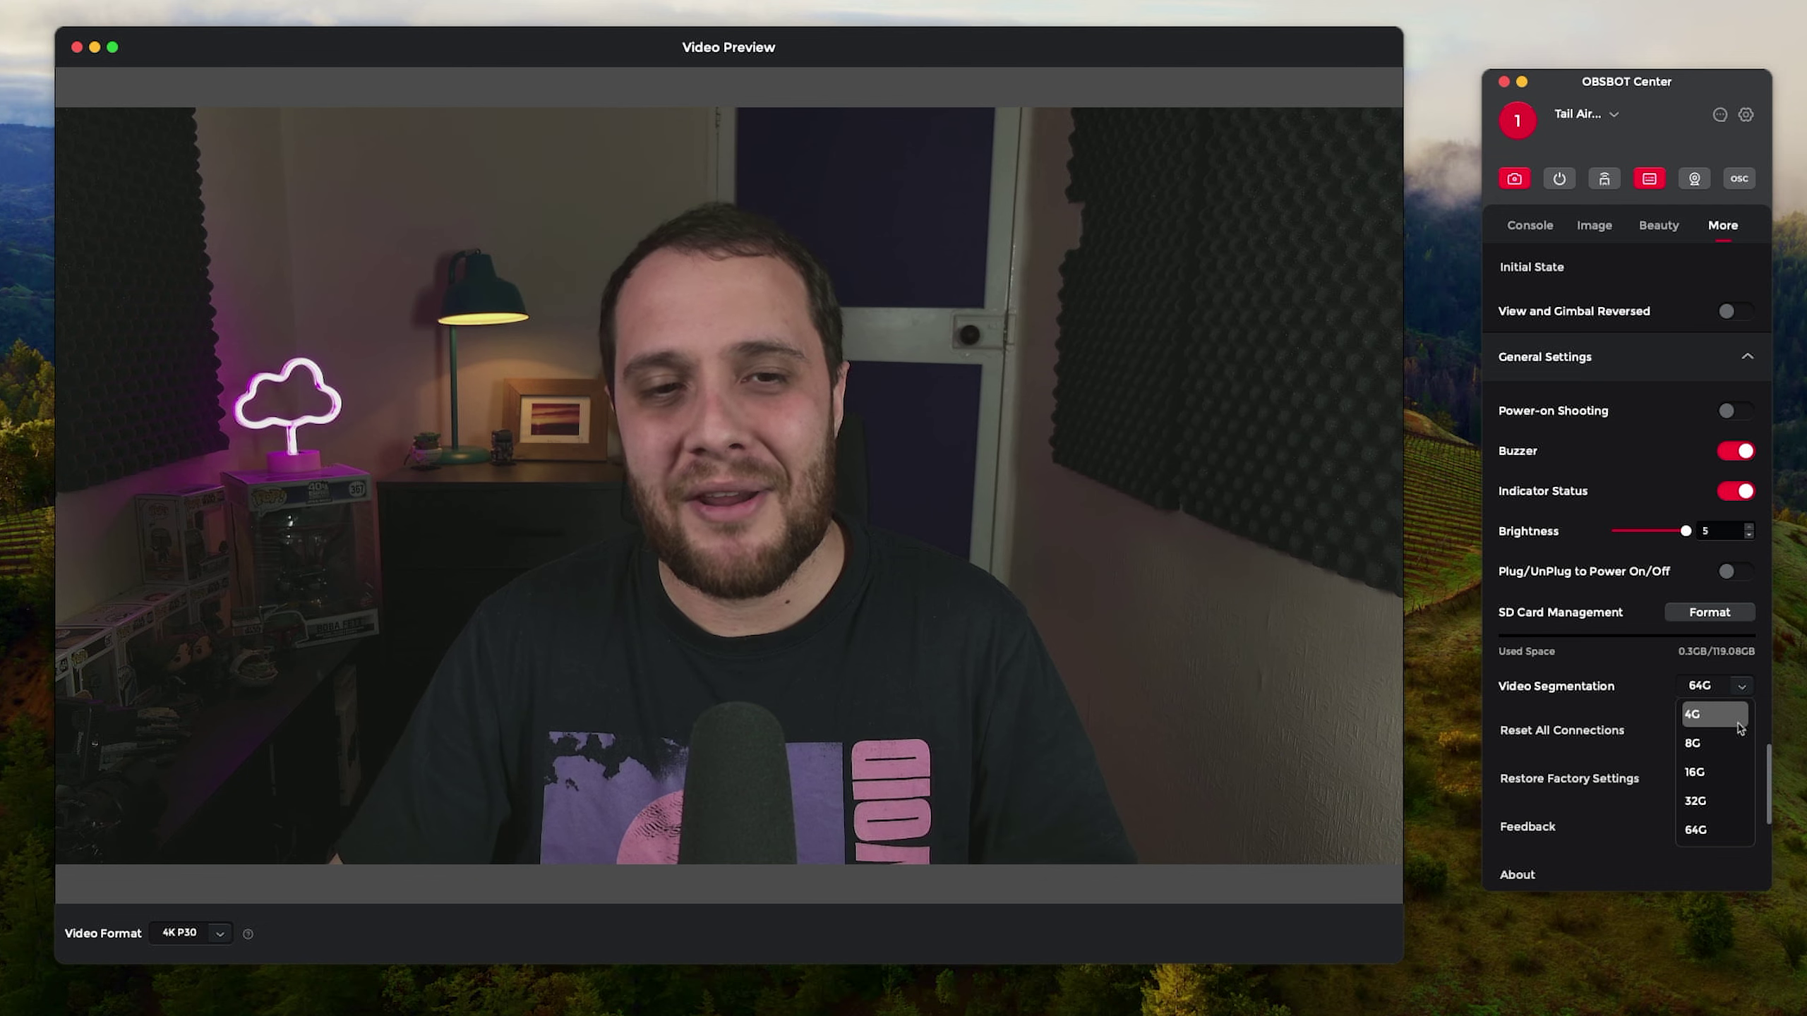
click(1716, 831)
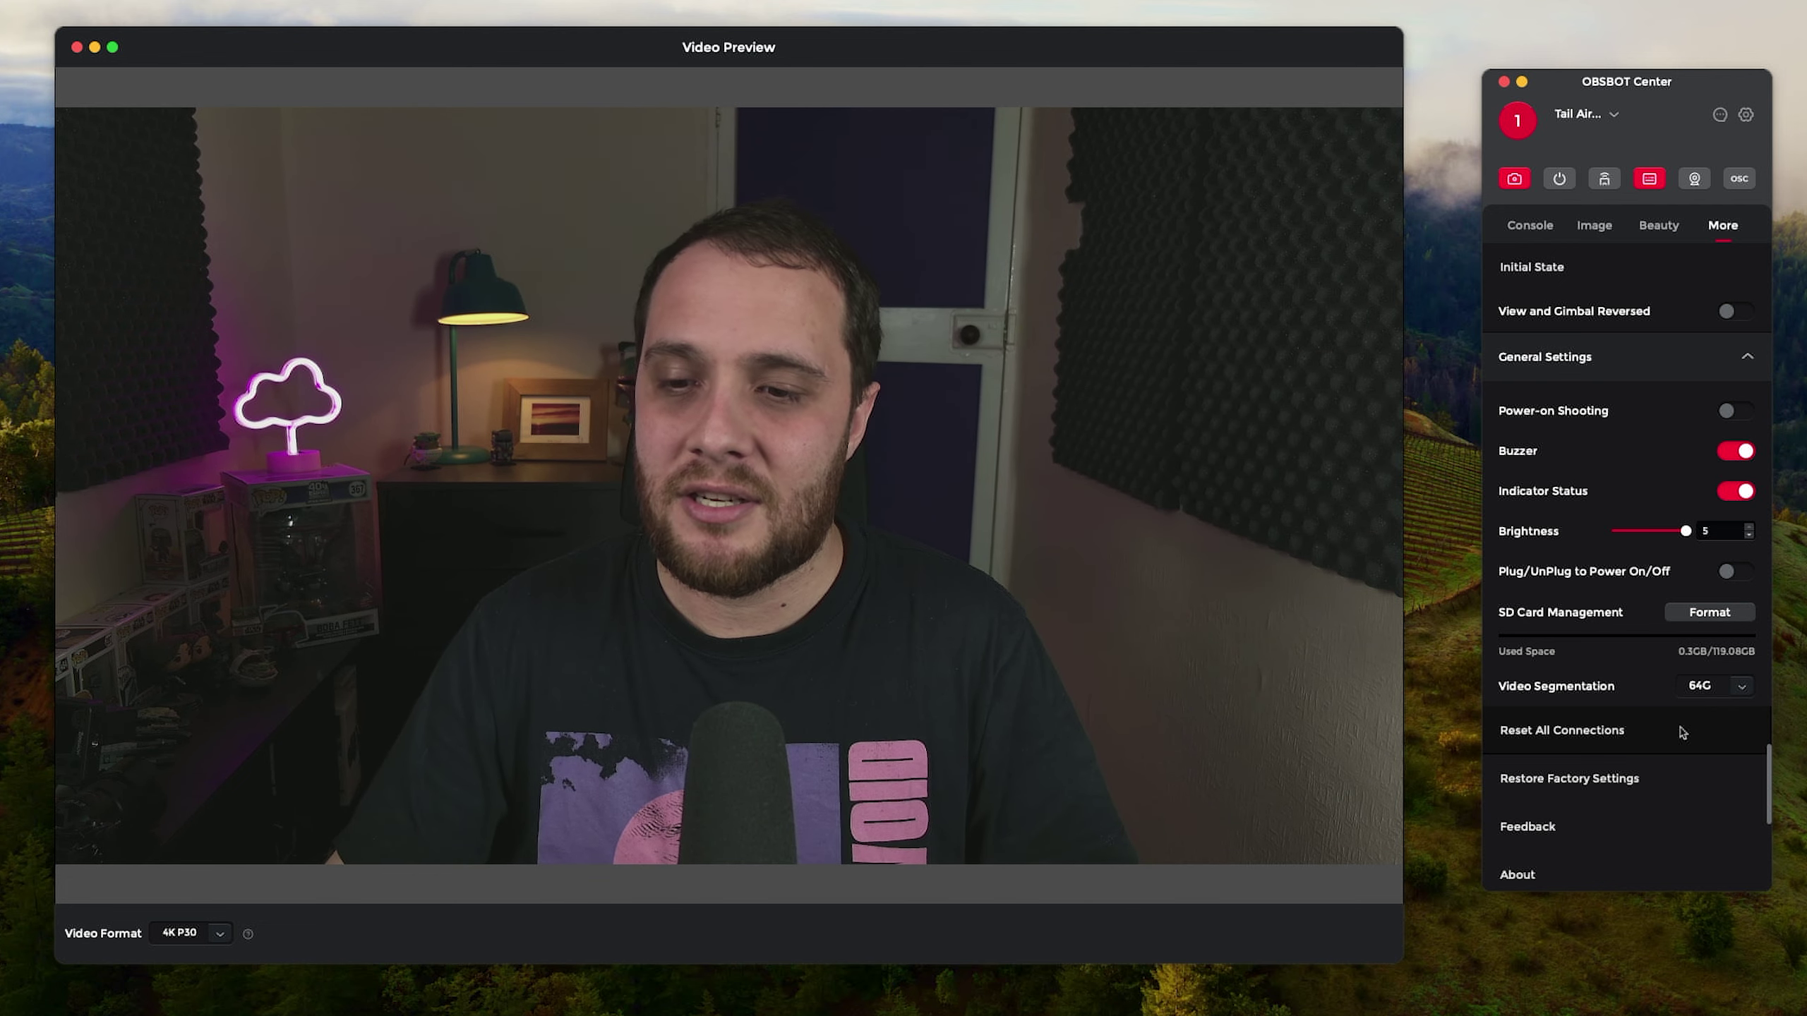
Cancel the manual firmware upgrade warning and return to the Console controls.
scroll(1579, 769, down, 3)
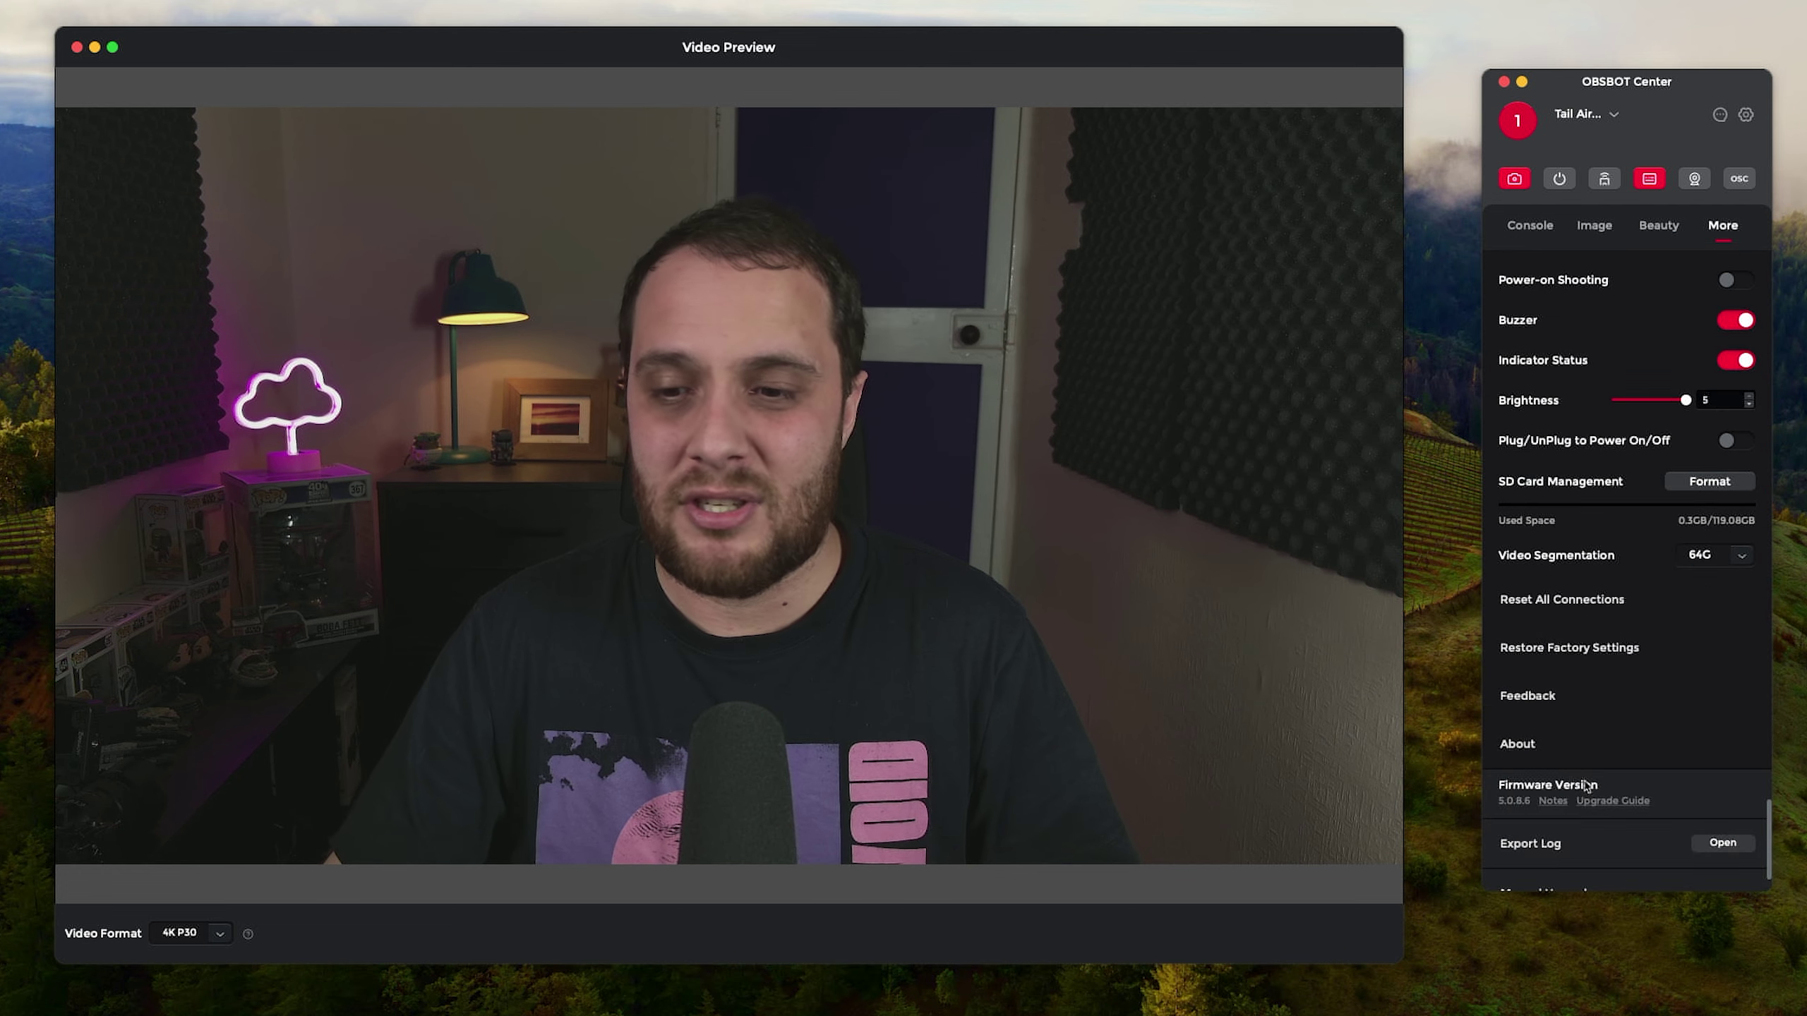
scroll(1741, 780, down, 1)
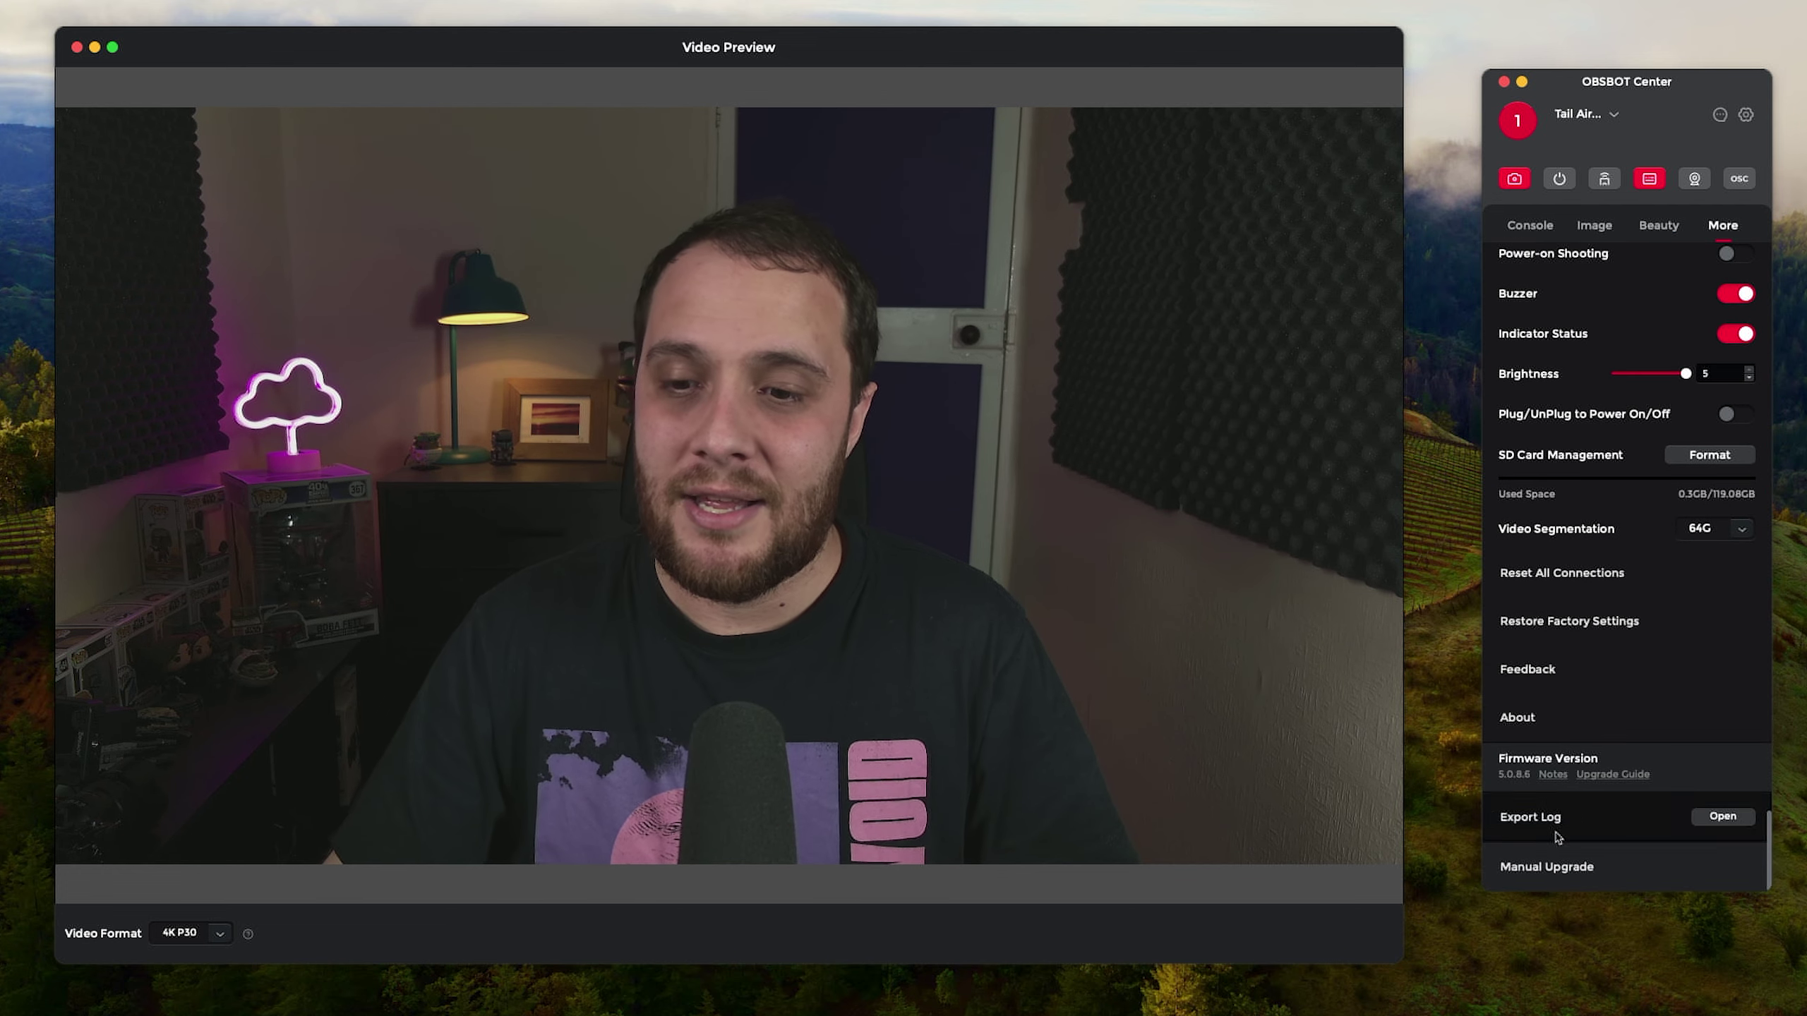
click(1563, 875)
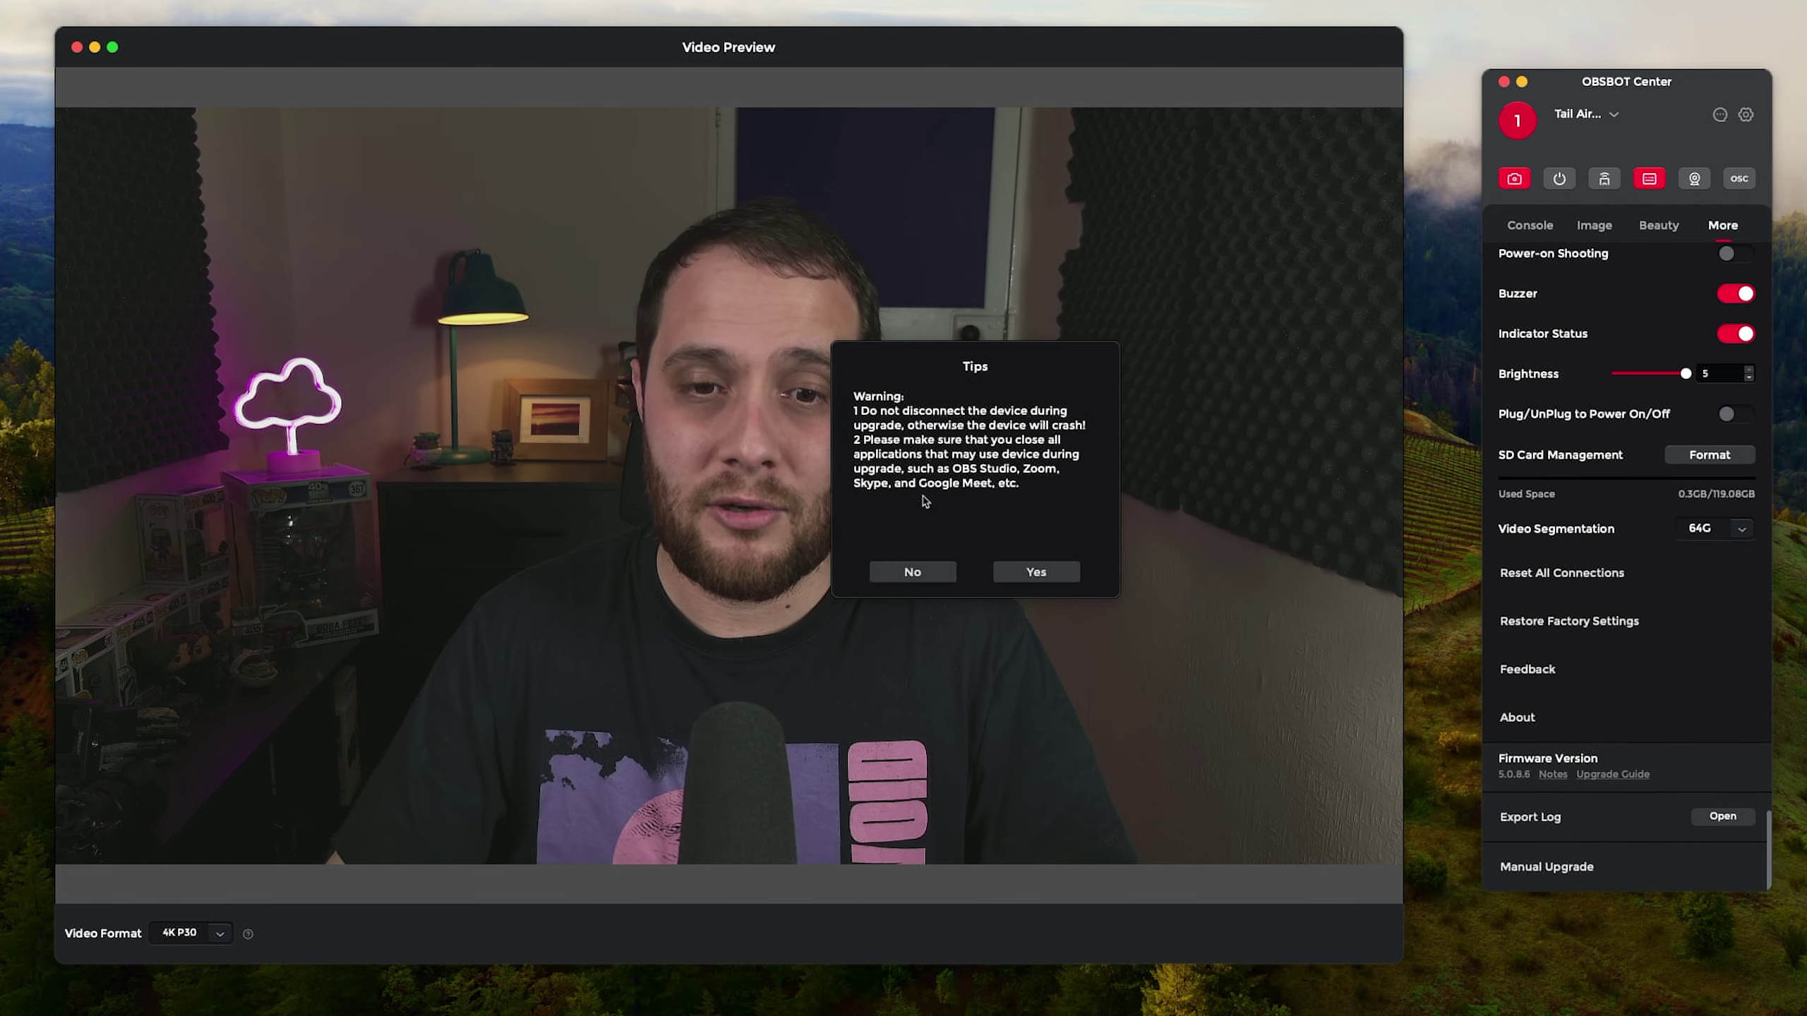
click(936, 574)
click(1529, 229)
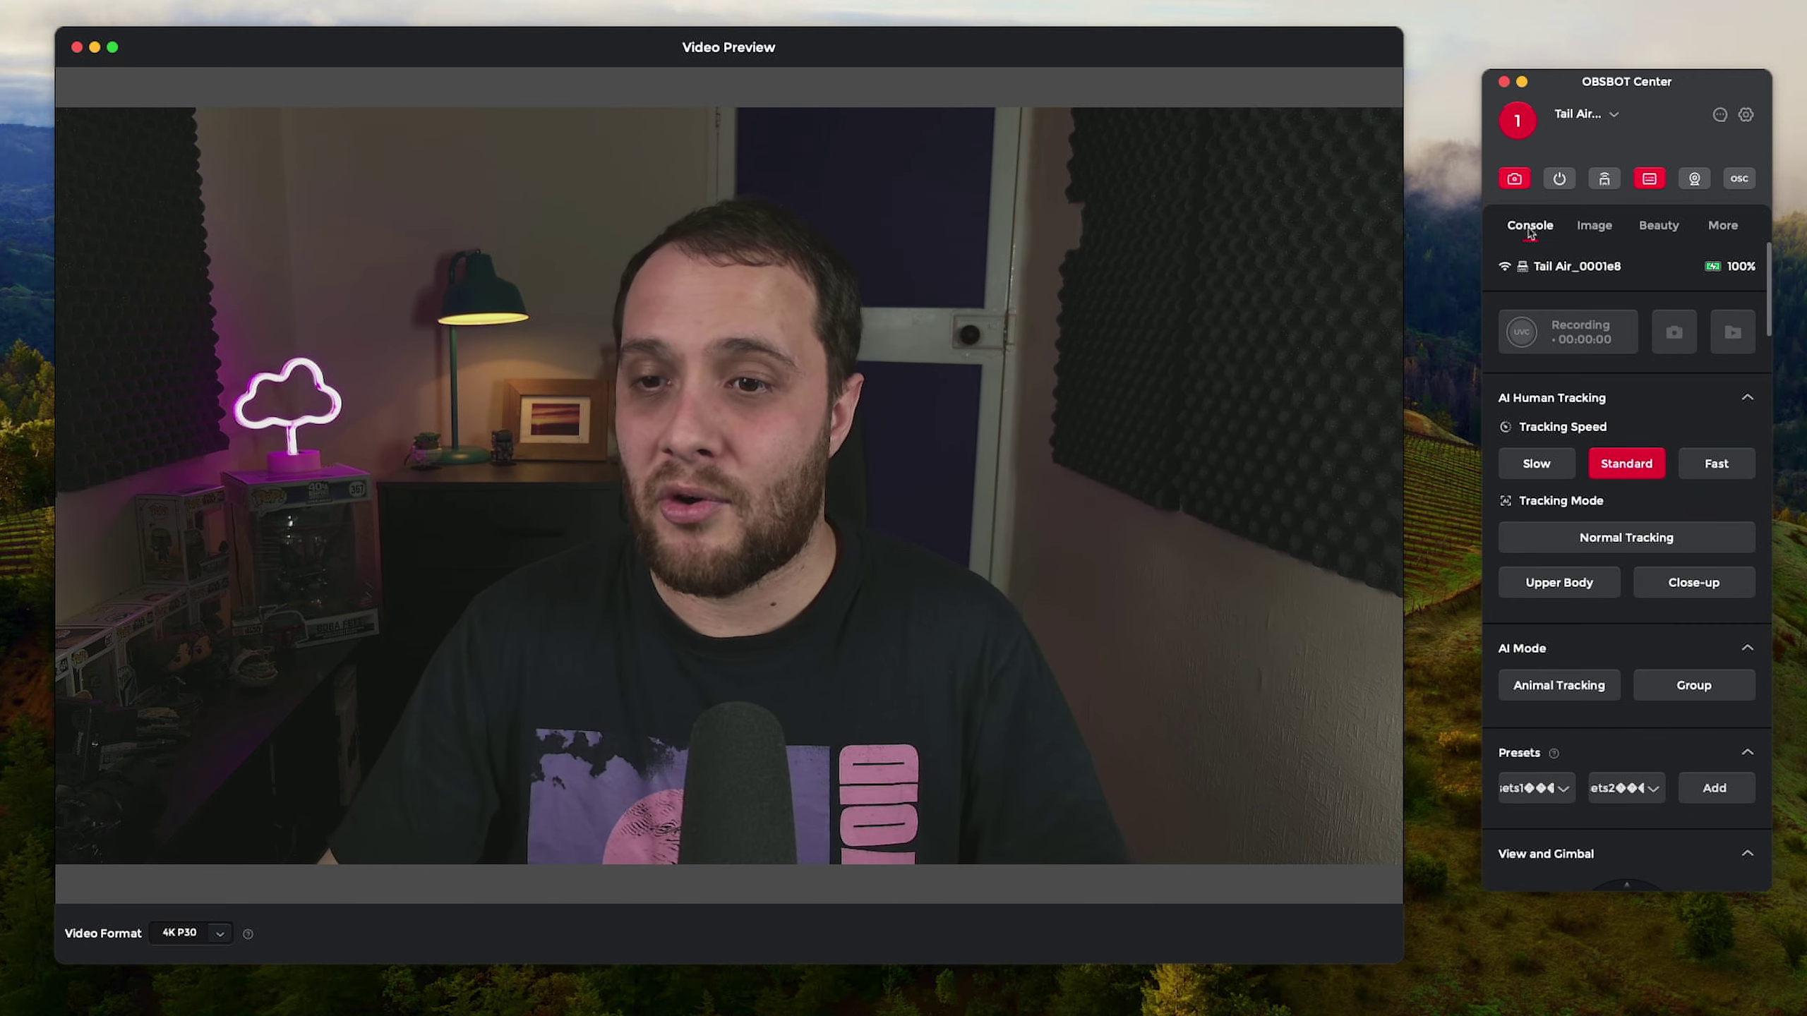
scroll(1568, 418, down, 5)
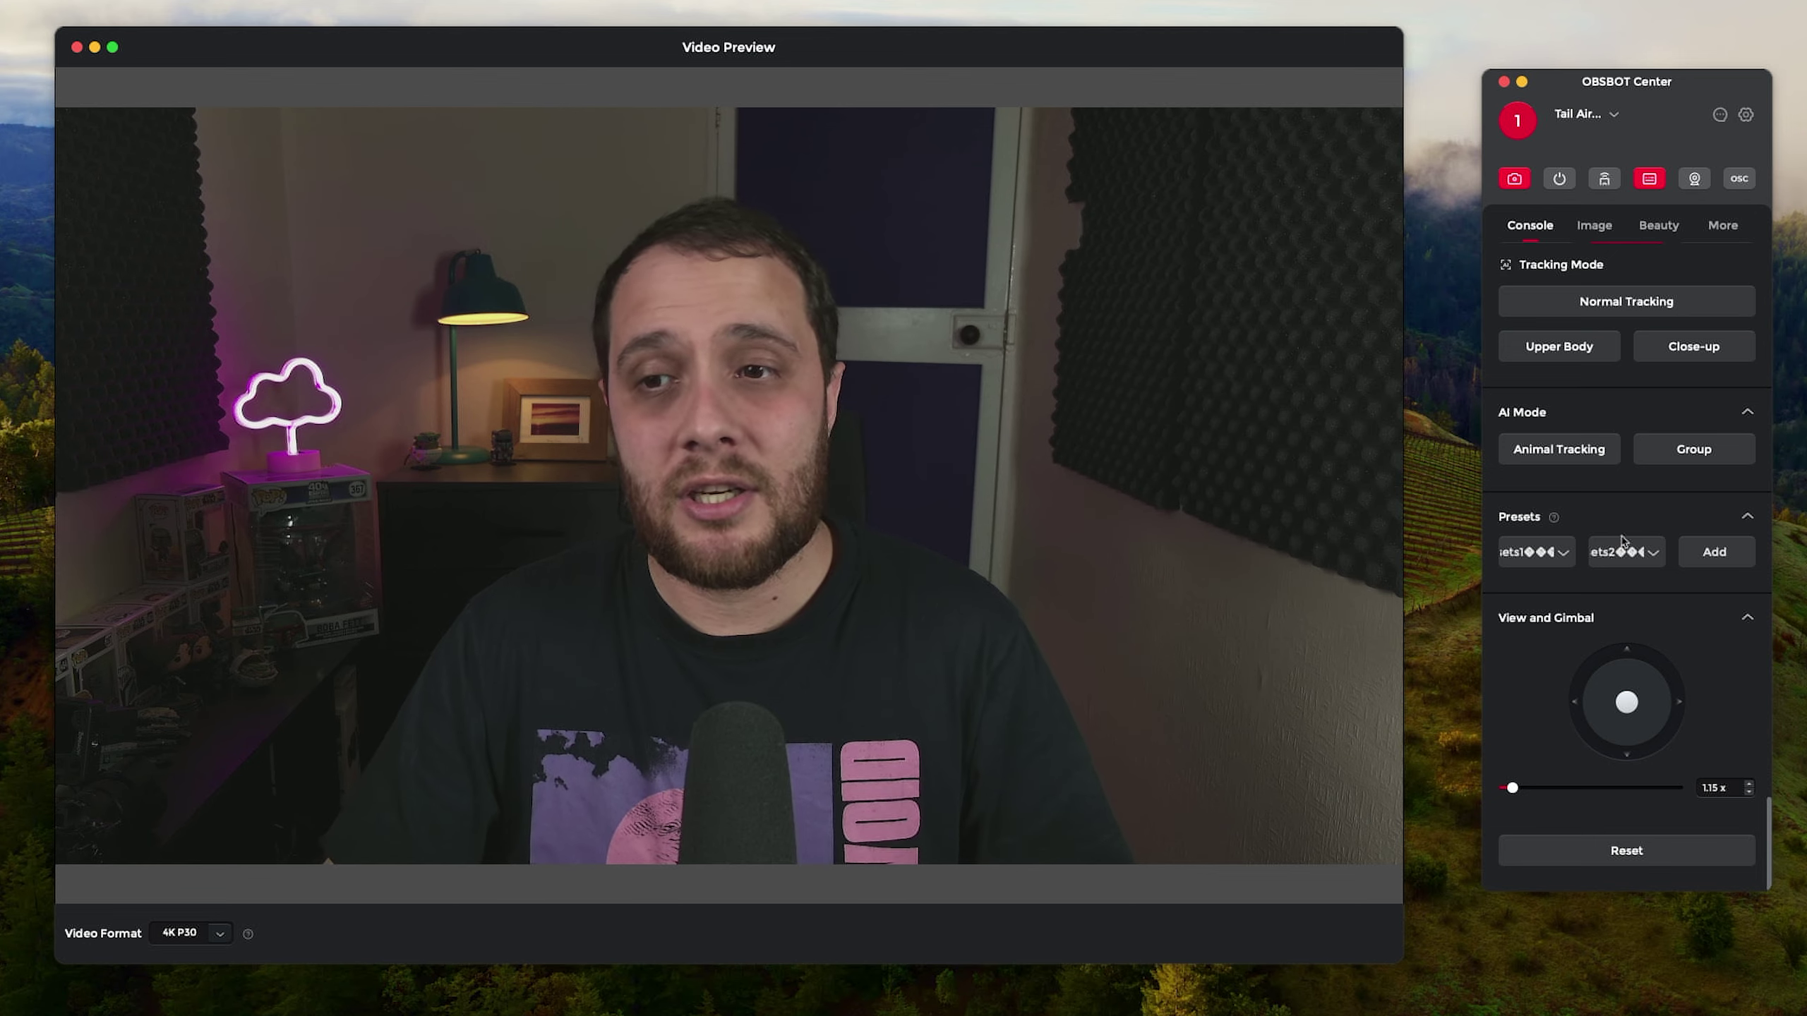
scroll(1622, 541, up, 5)
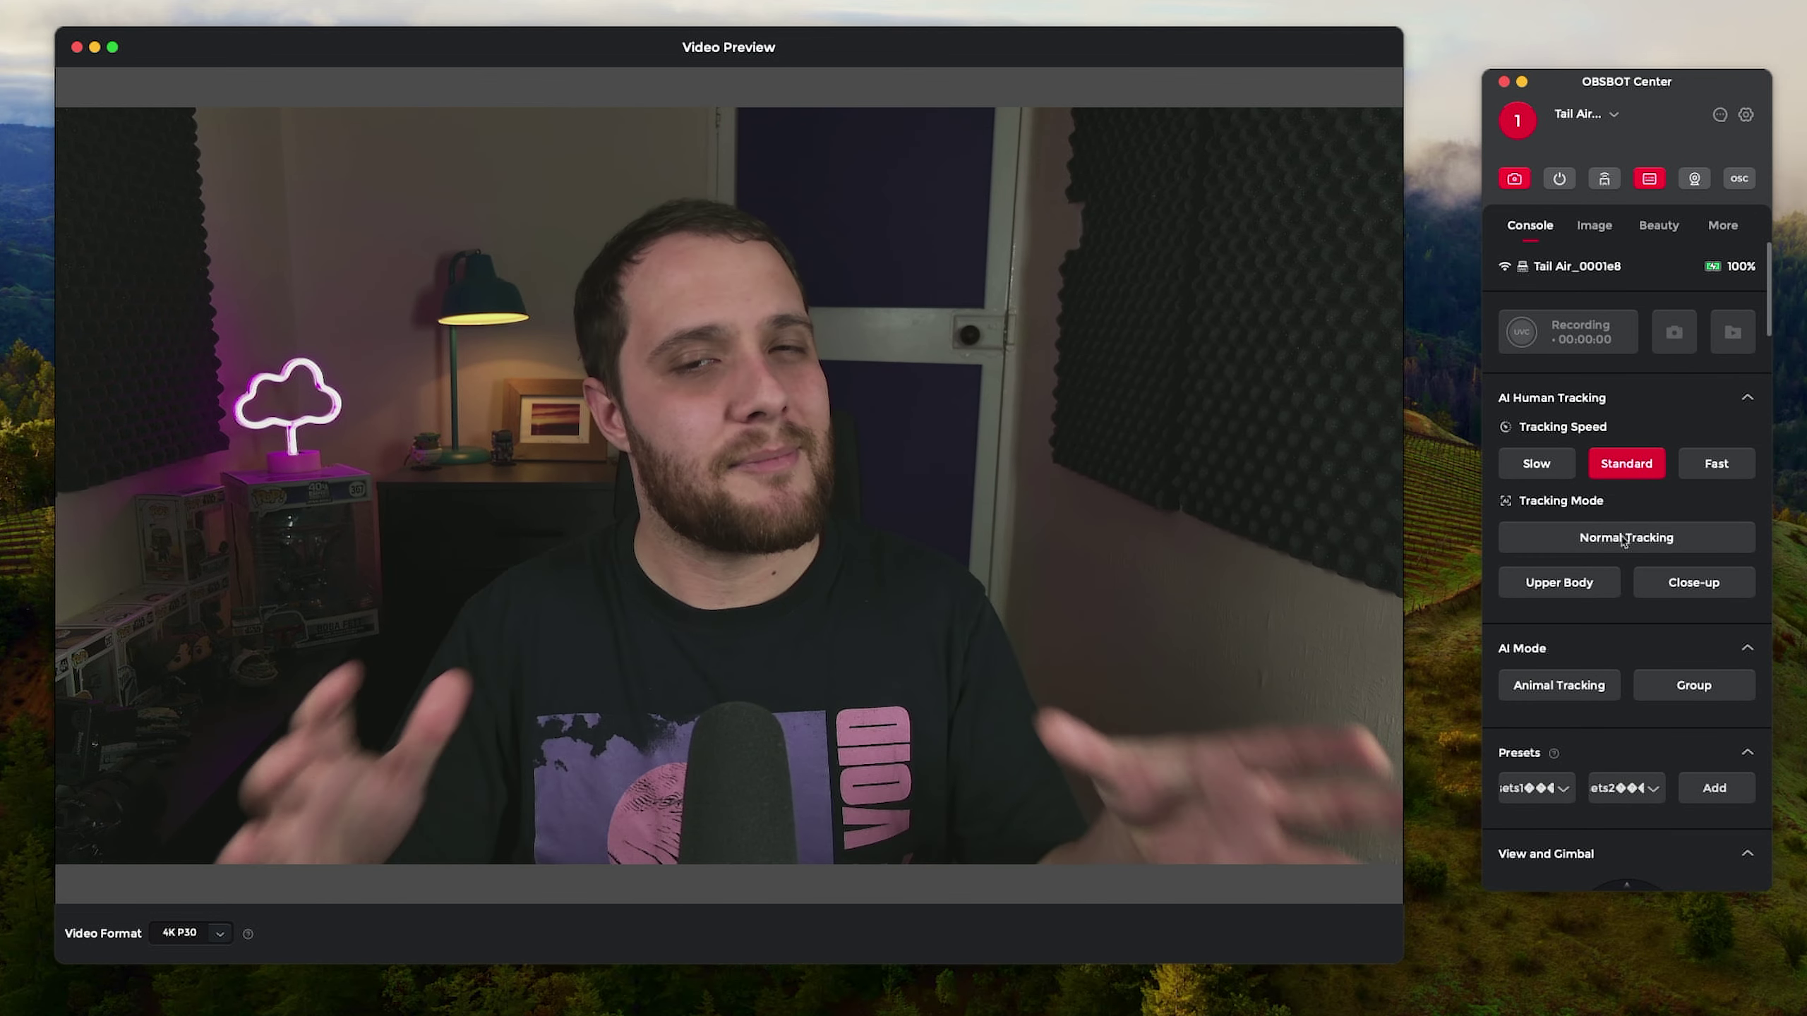